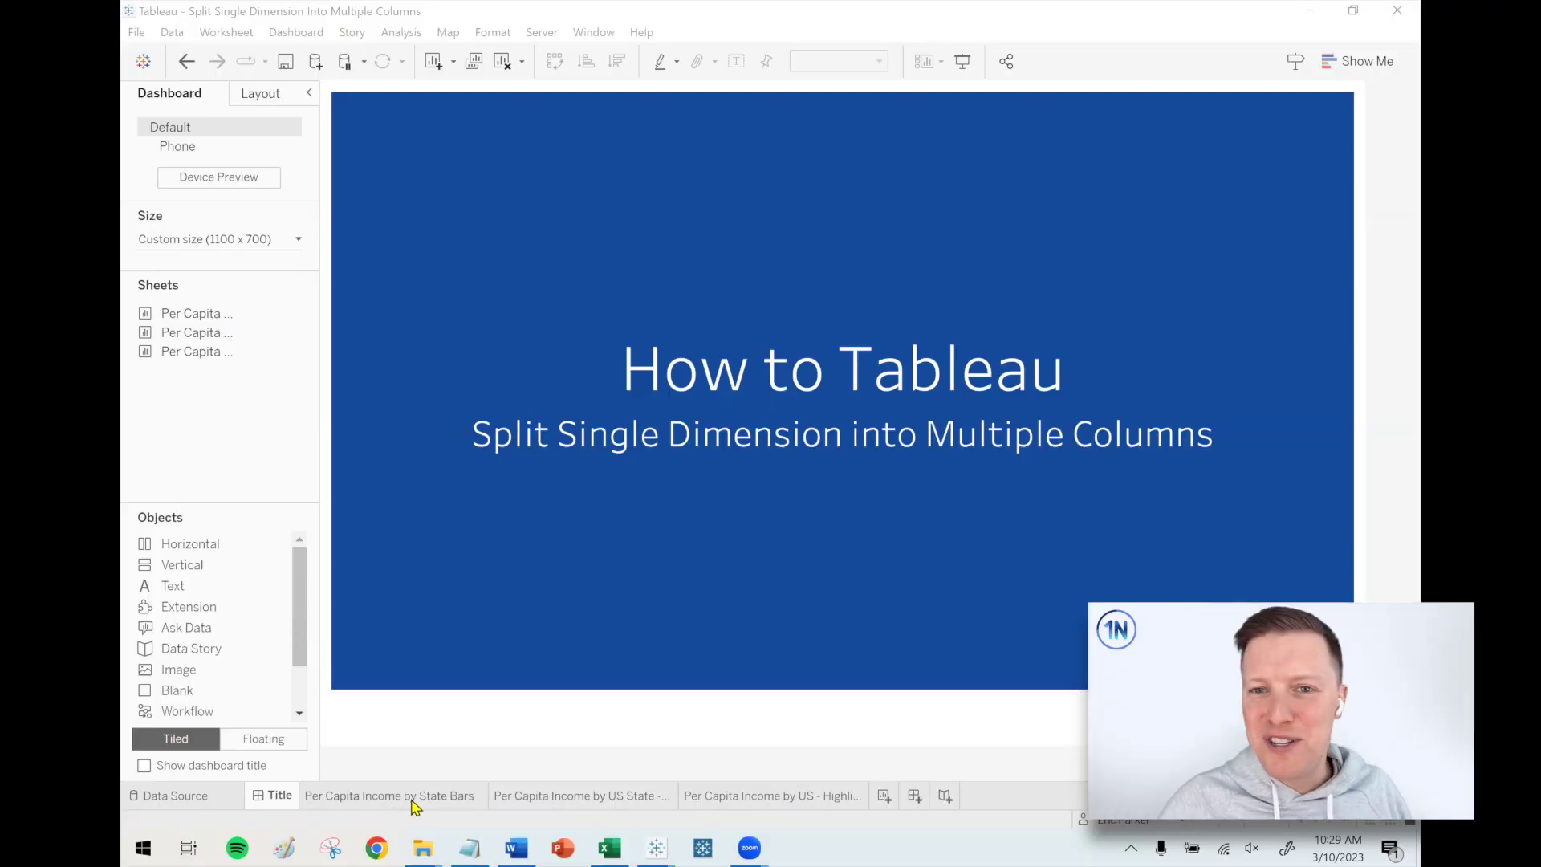
- Review the example worksheets: the state income bars, the multi-column bars and the highlight table
left_click(412, 798)
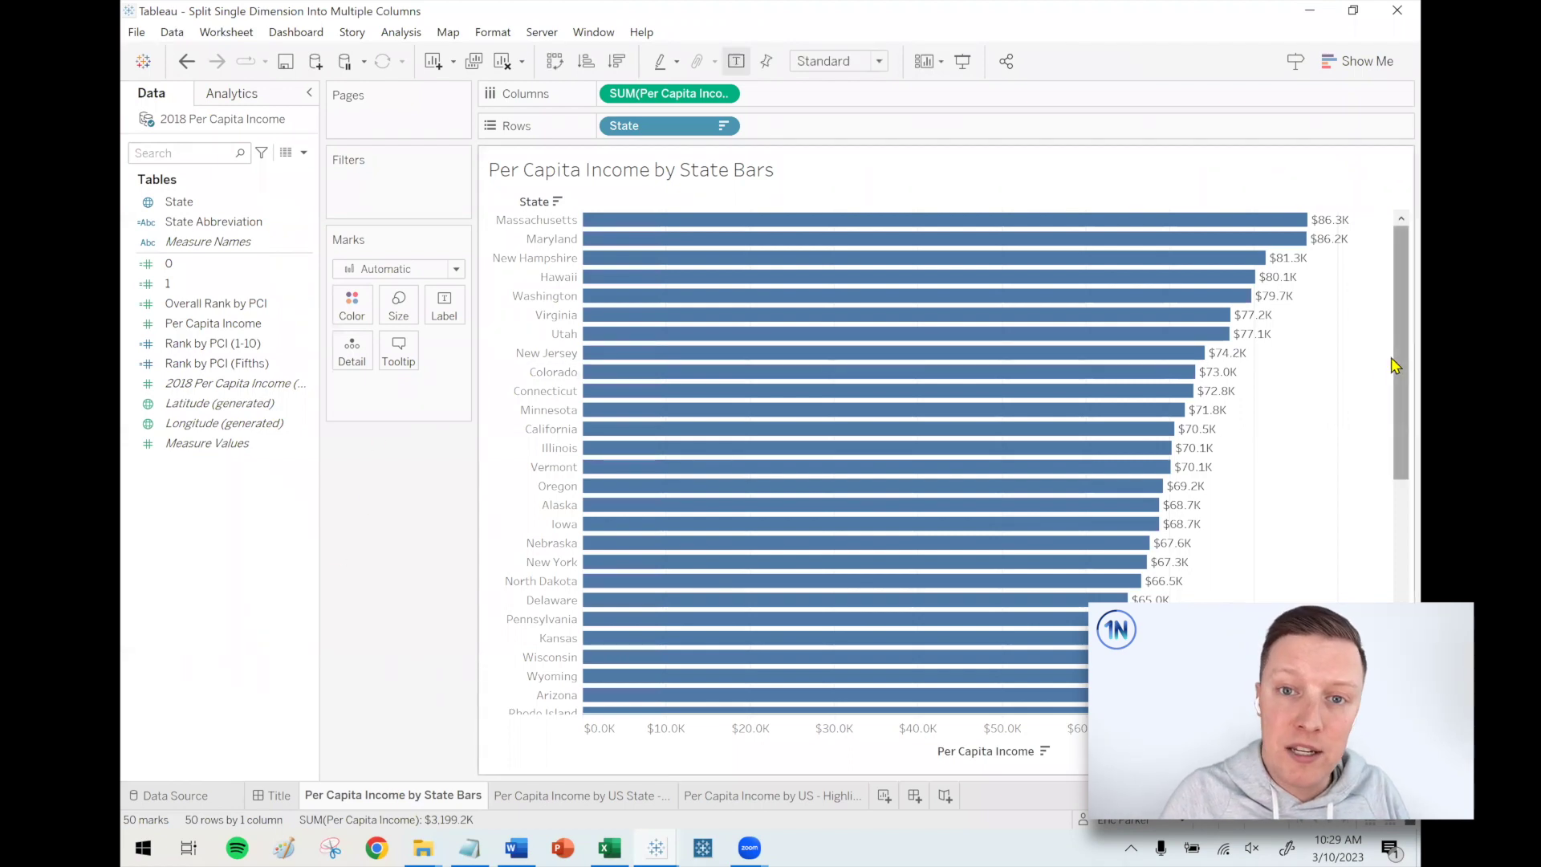
left_click_drag(1394, 365, 1386, 322)
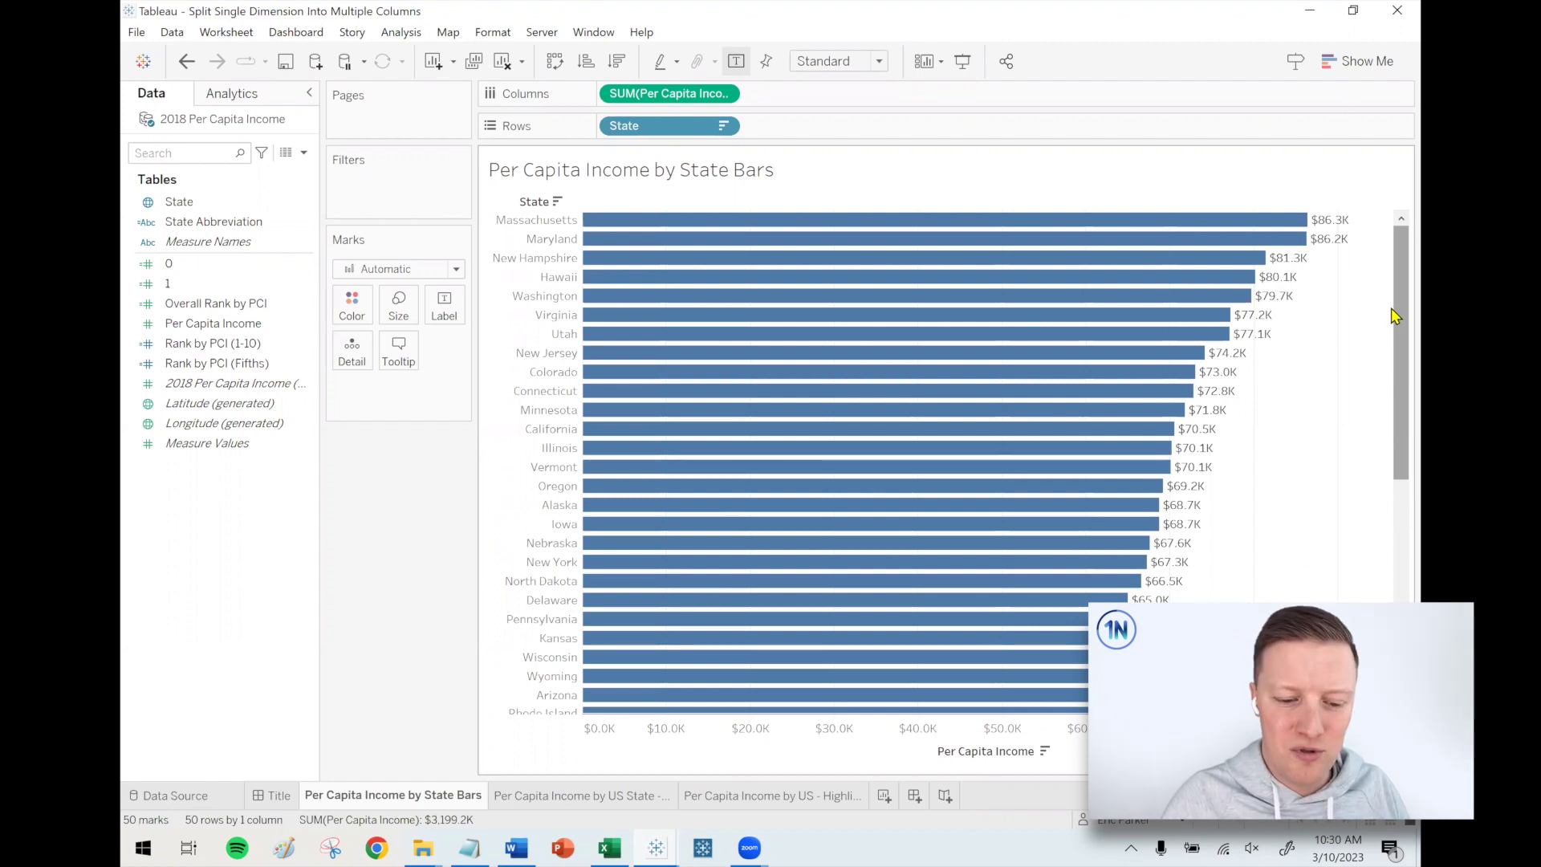
left_click_drag(1394, 313, 1396, 248)
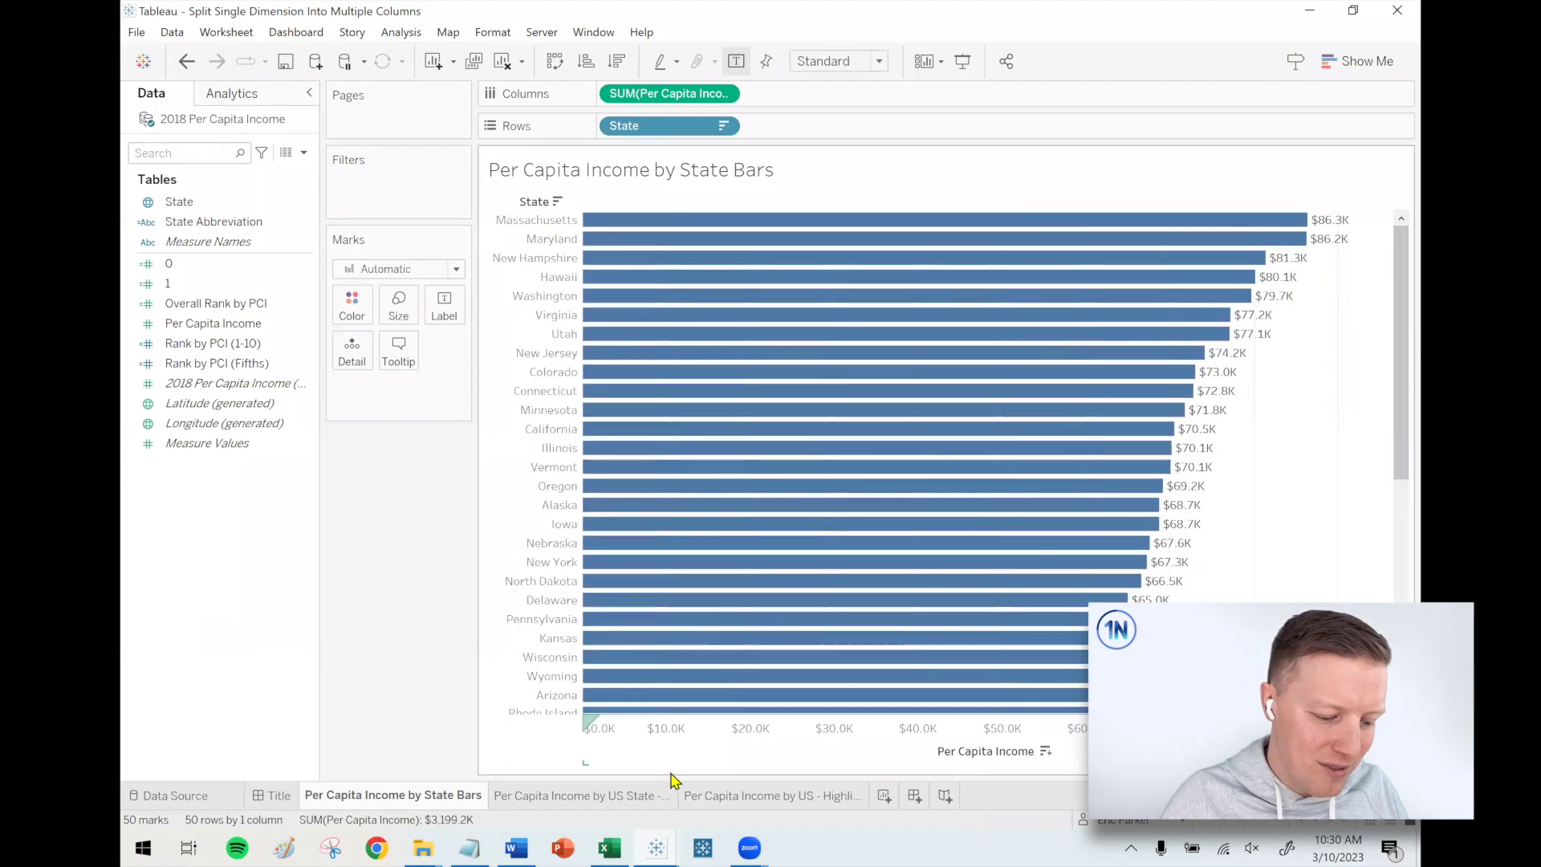
left_click(613, 798)
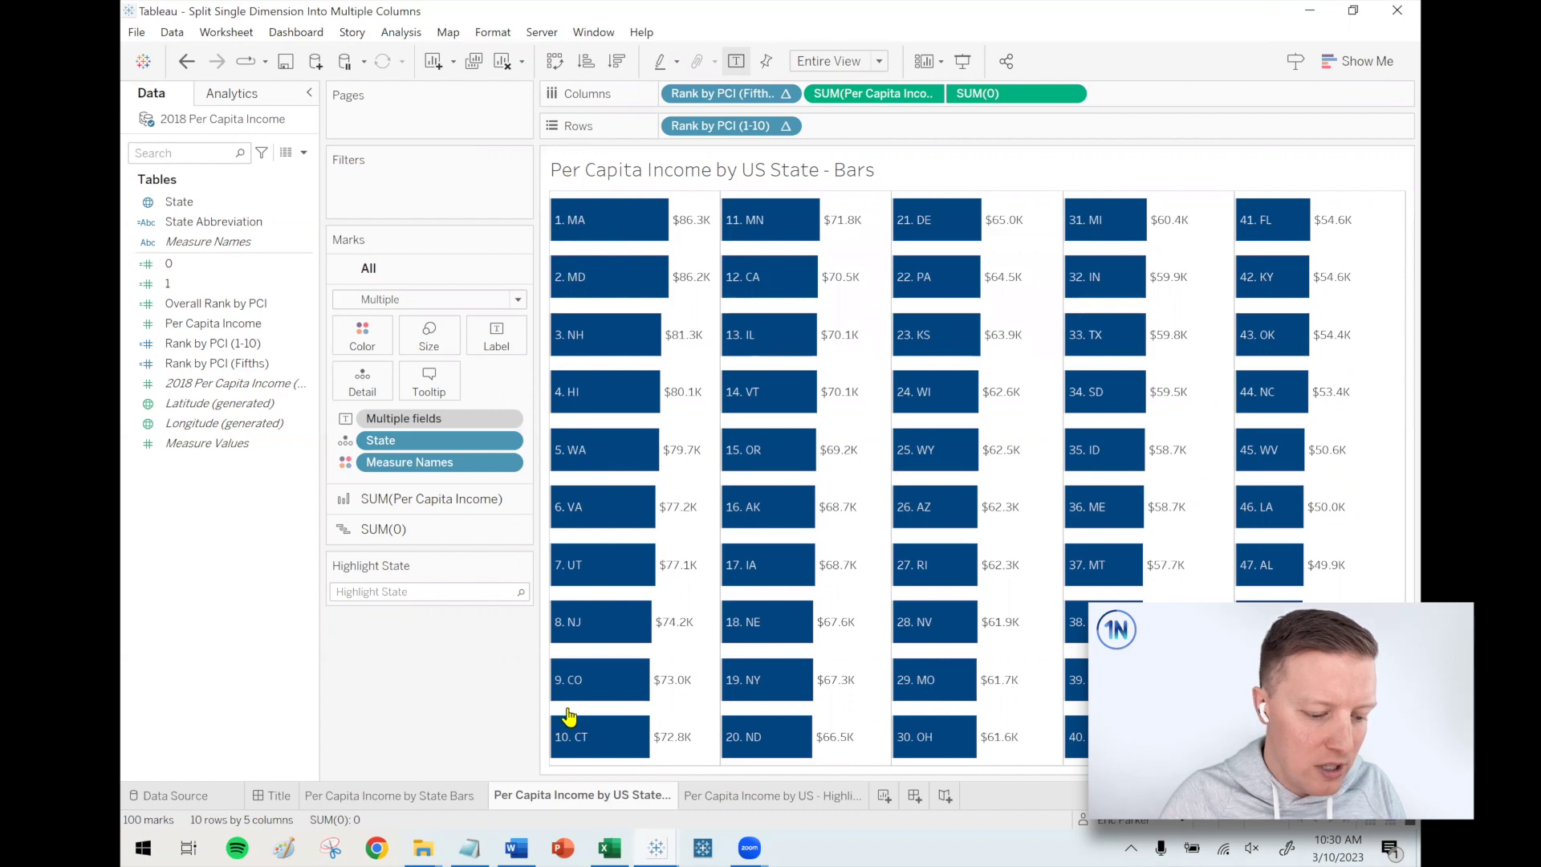
left_click(777, 797)
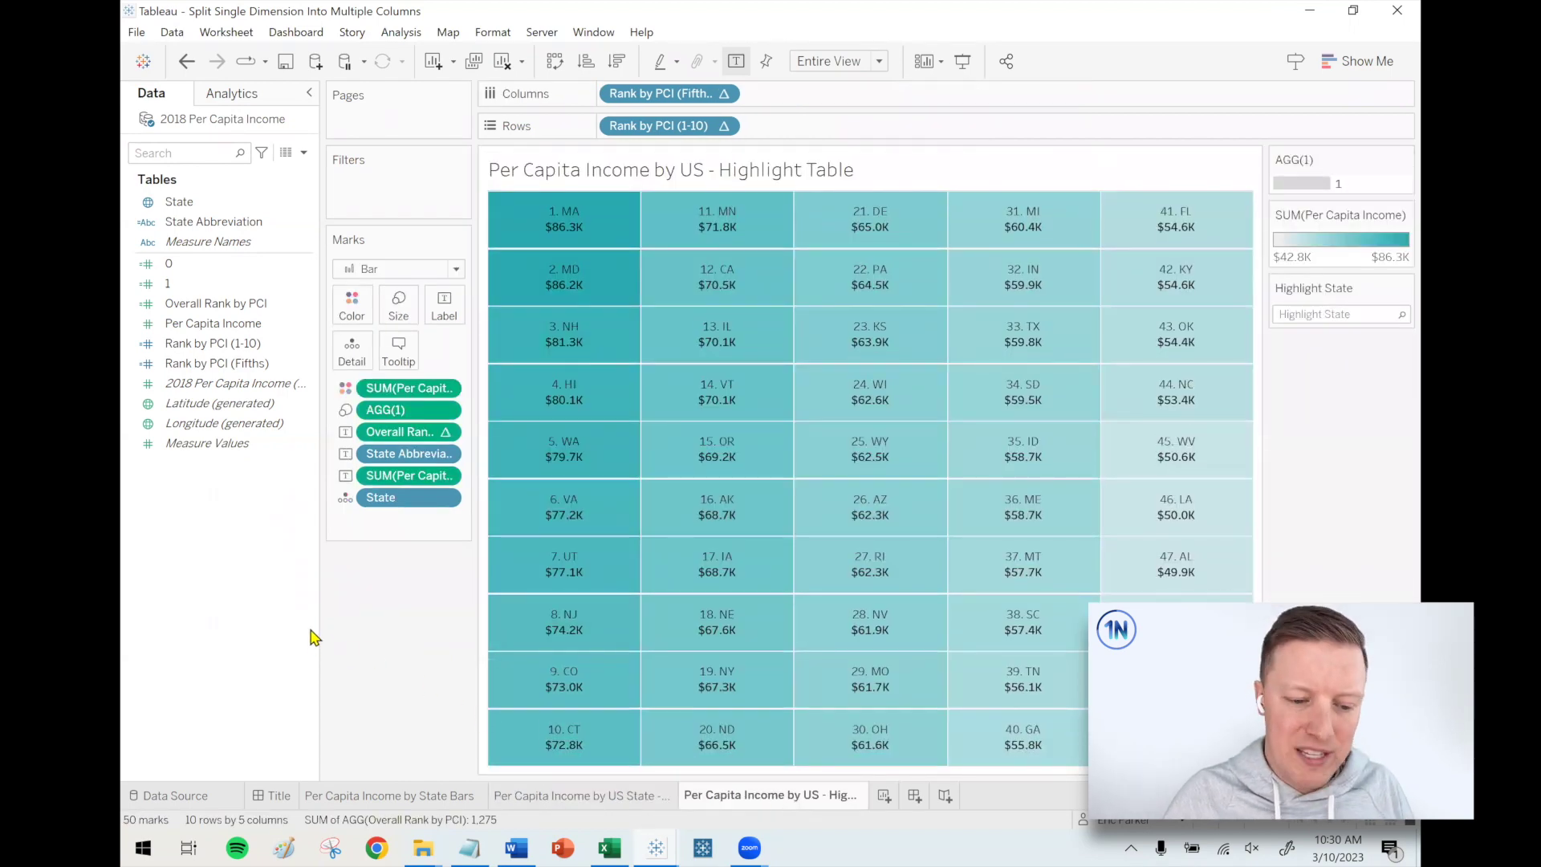
mouse_move(552, 233)
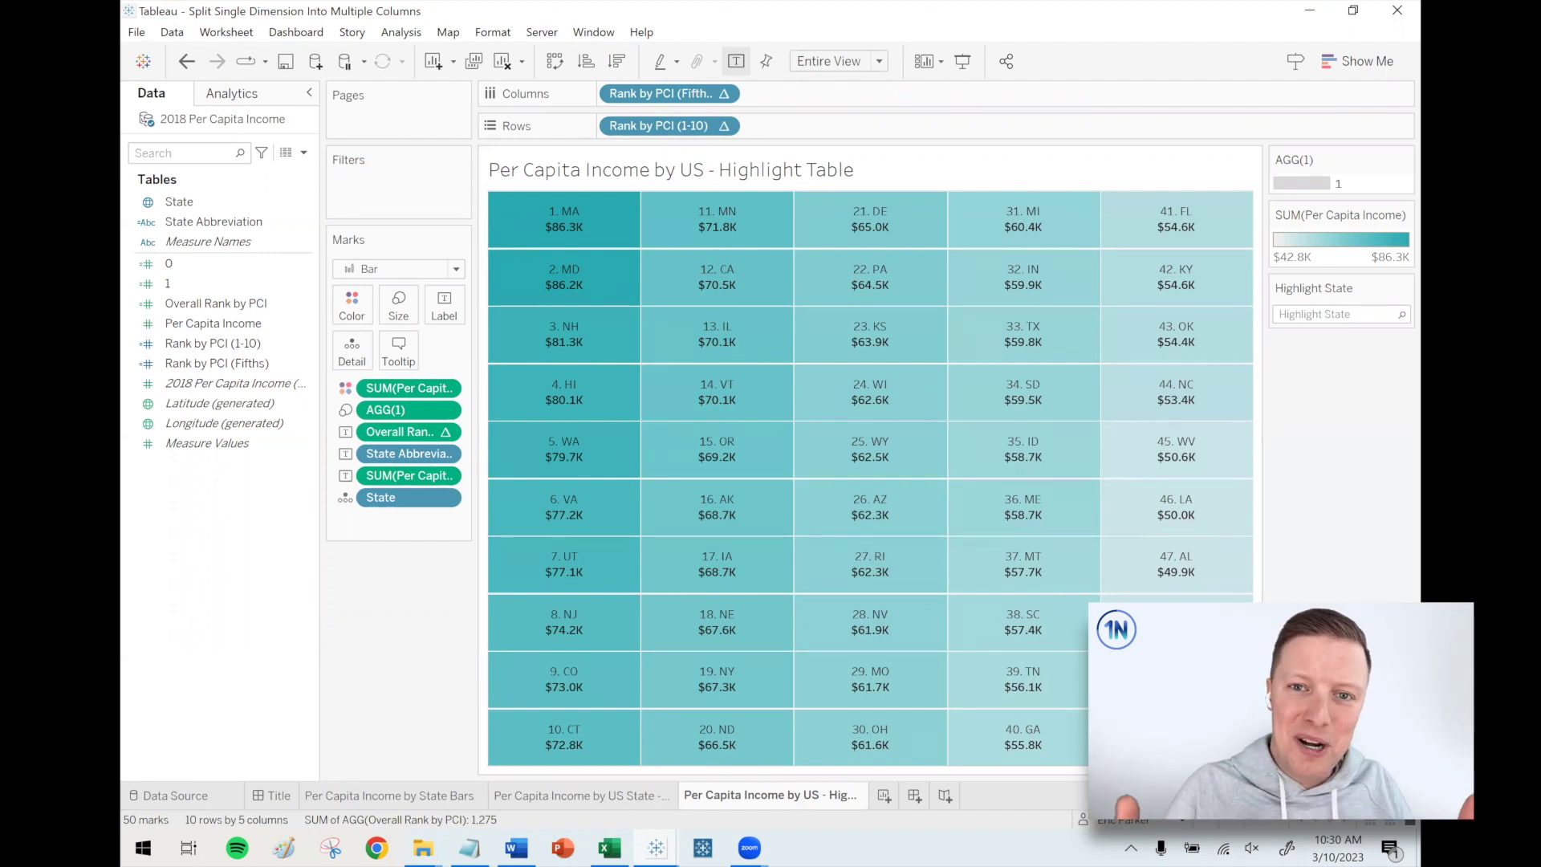
mouse_move(1177, 622)
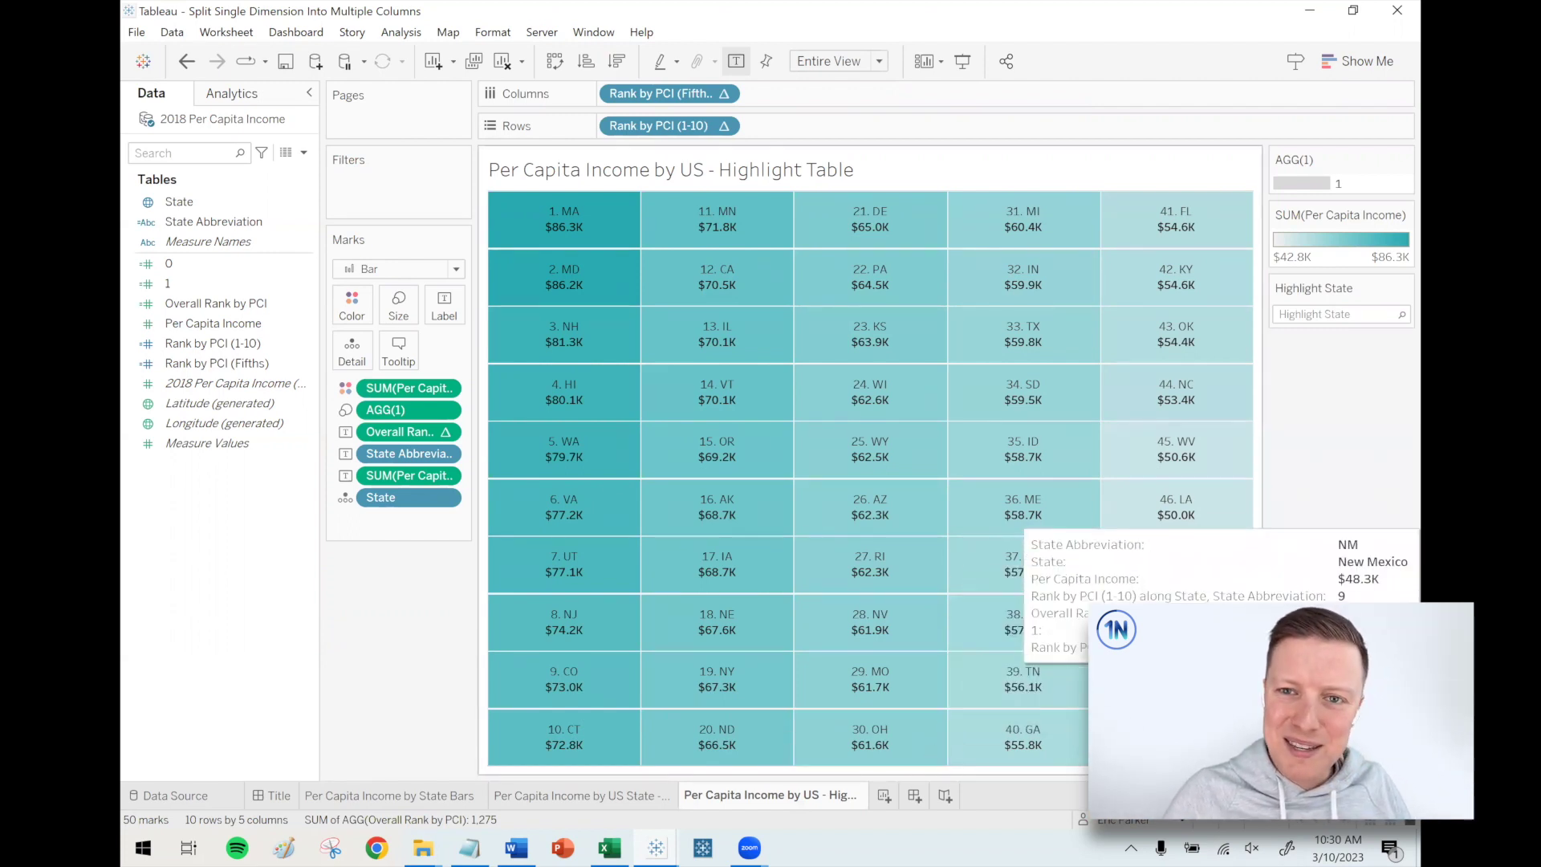
- Switch to Excel and view the source data in the 2018 Per Capita Income by State workbook
mouse_move(607, 845)
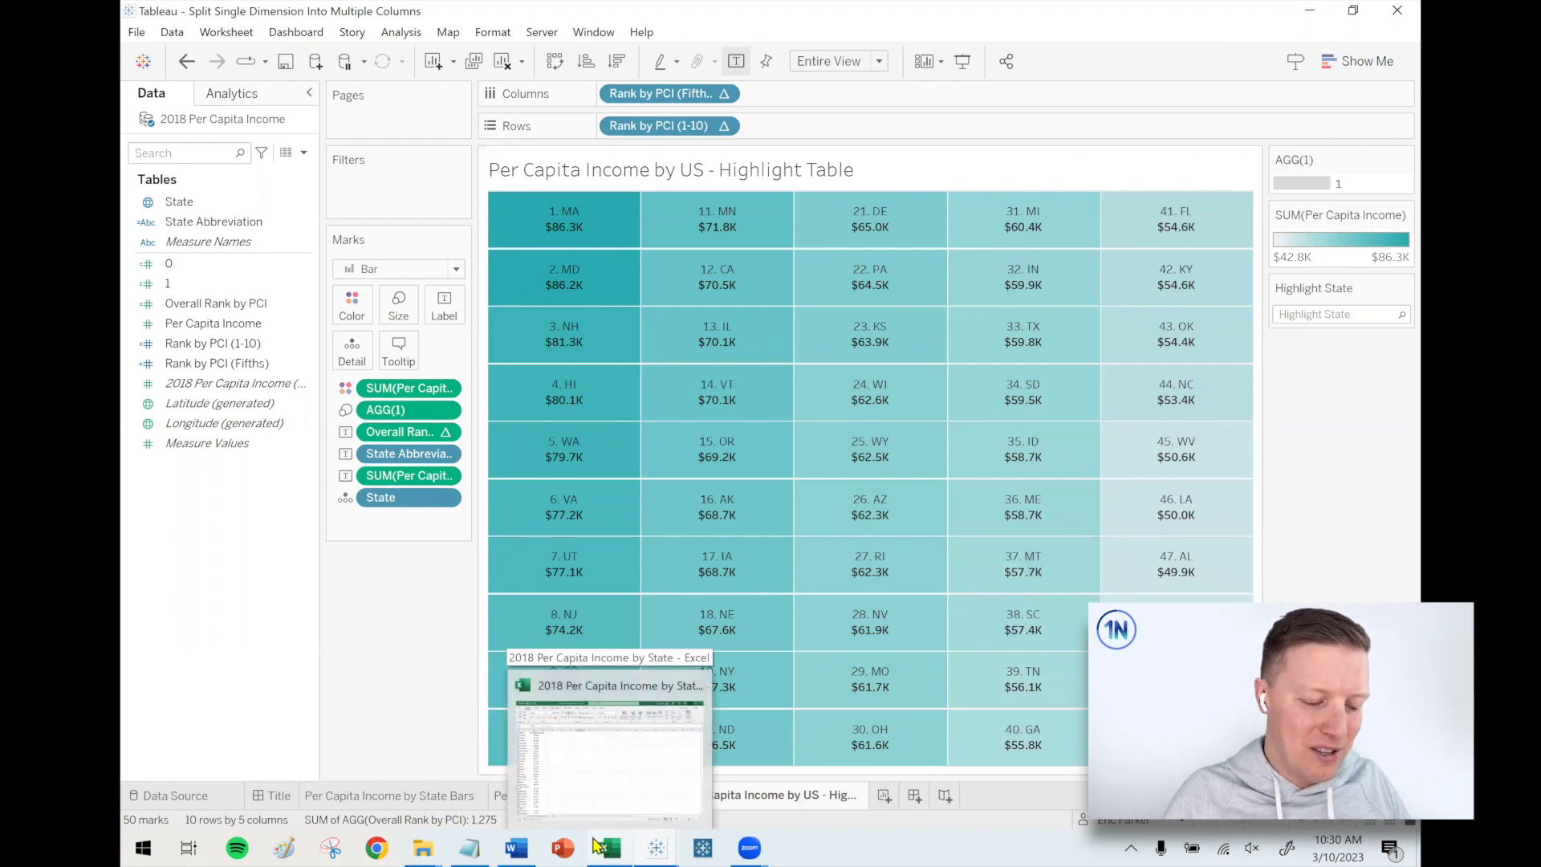
left_click(616, 805)
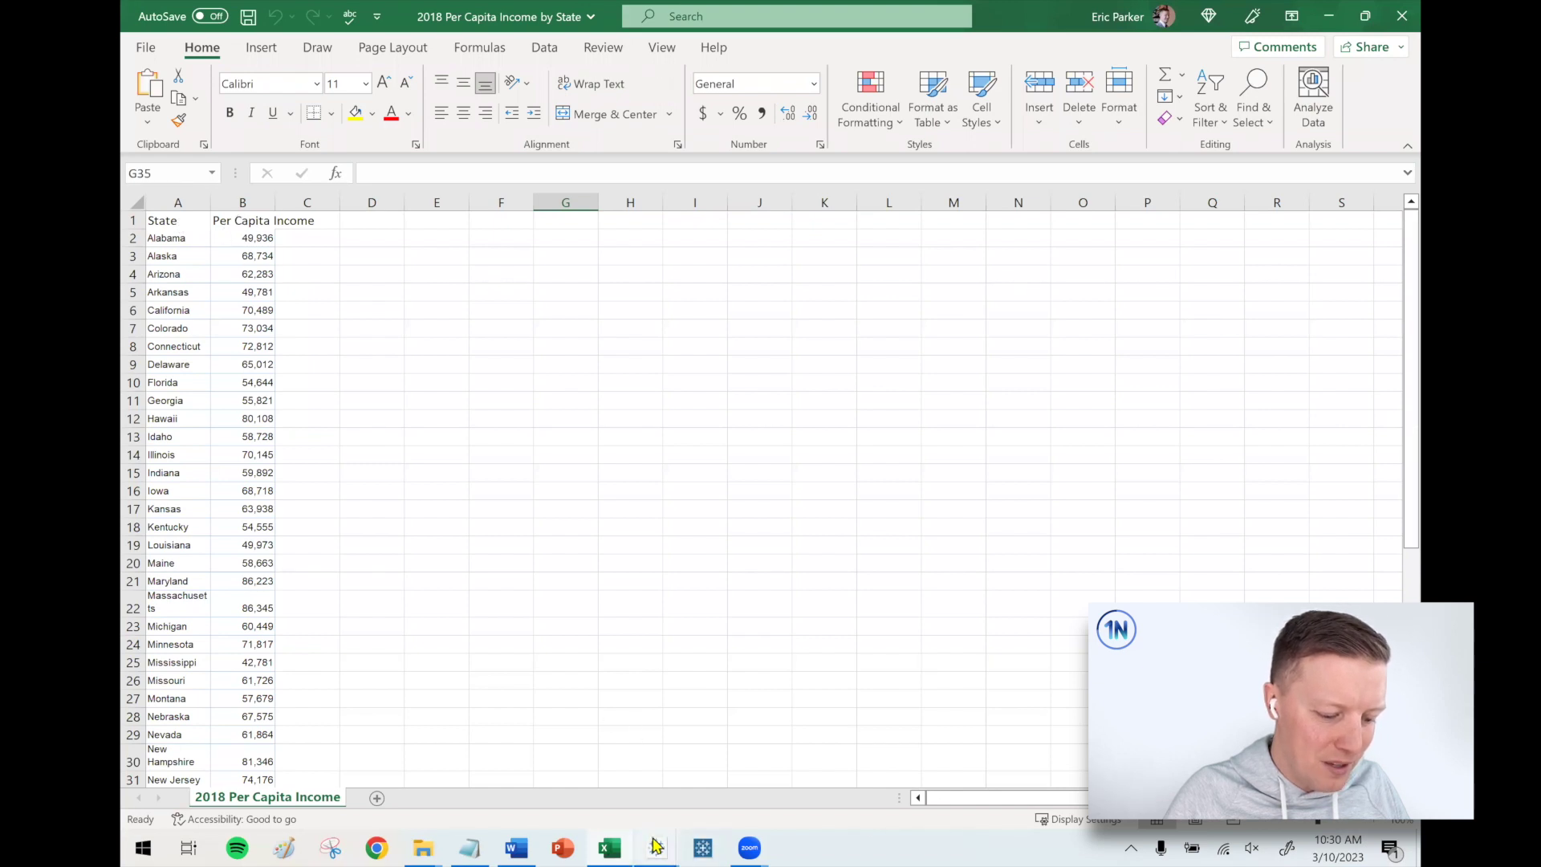
- Switch to the Tableau workbook SOLUTION_Split Single Dimension Into Multiple Columns and open Sheet 1
mouse_move(656, 844)
left_click(587, 786)
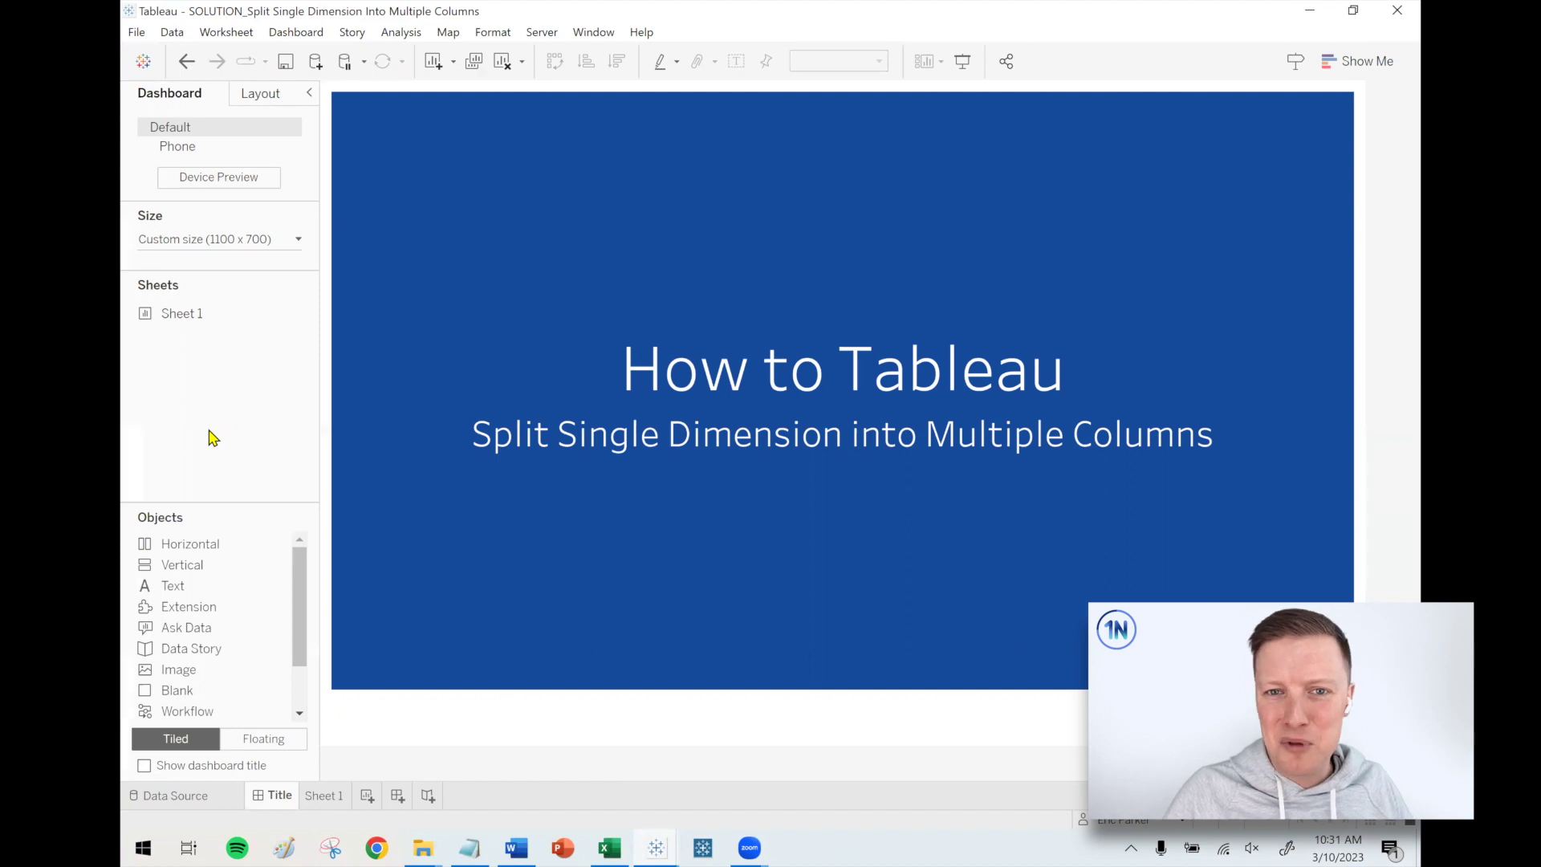
left_click(324, 795)
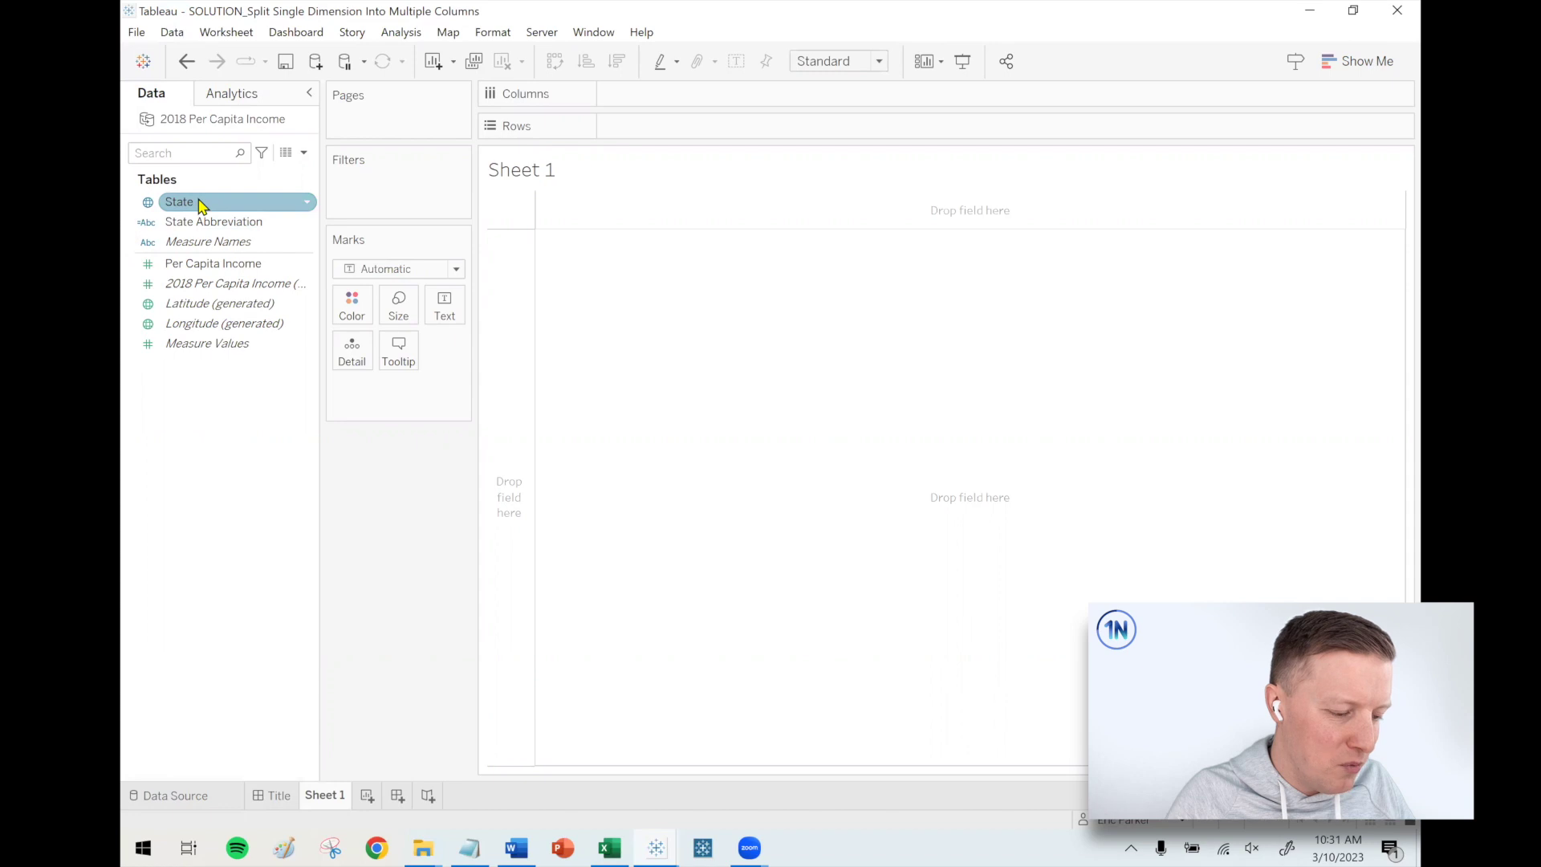
left_click_drag(201, 206, 516, 848)
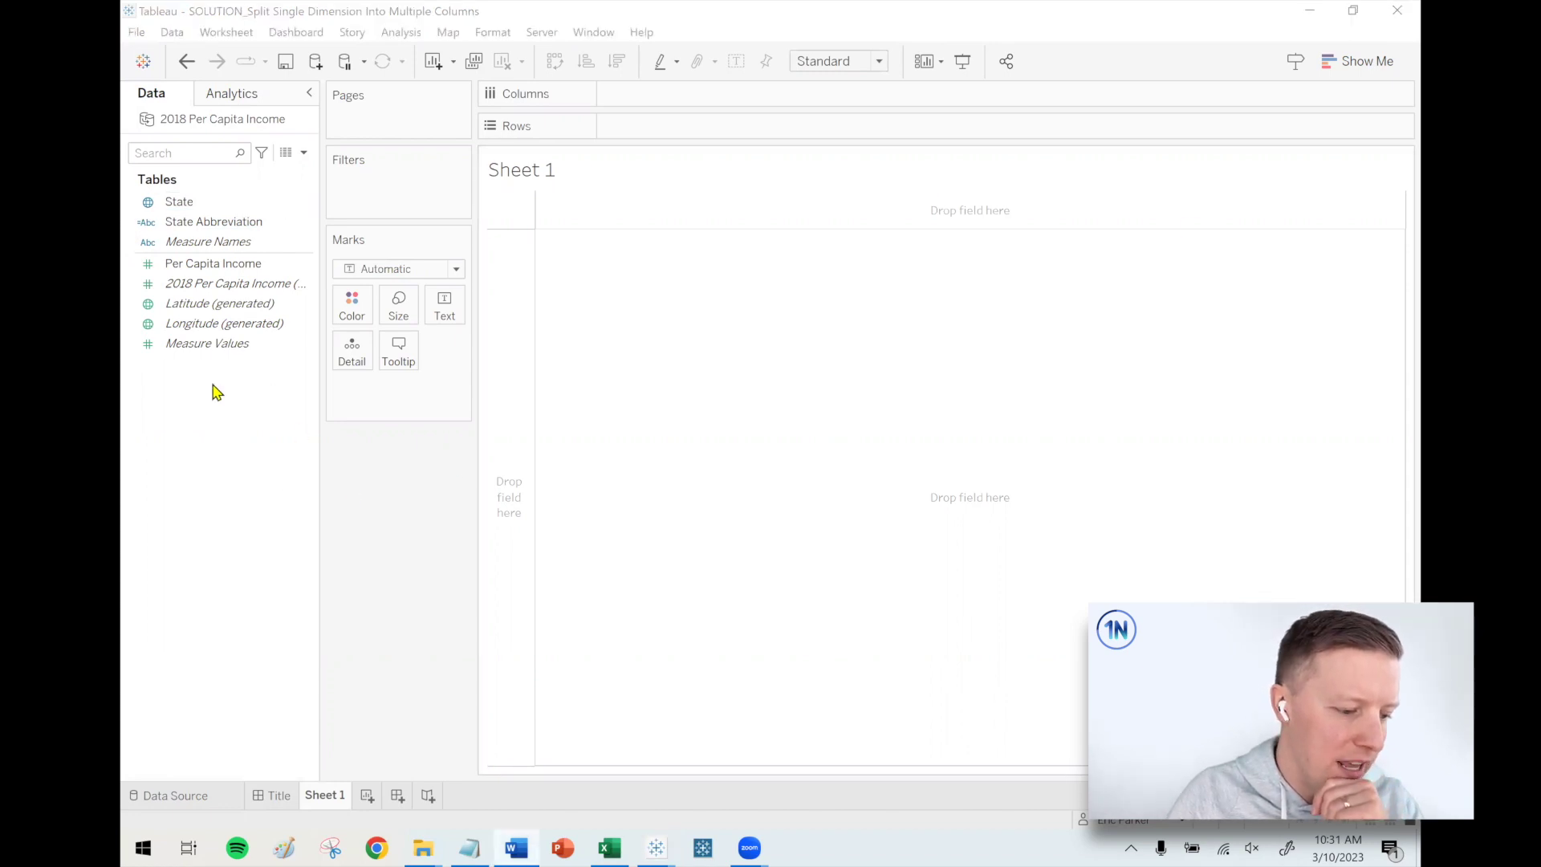
- Create a calculated field named Rank by PCI (Fifths)
right_click(174, 444)
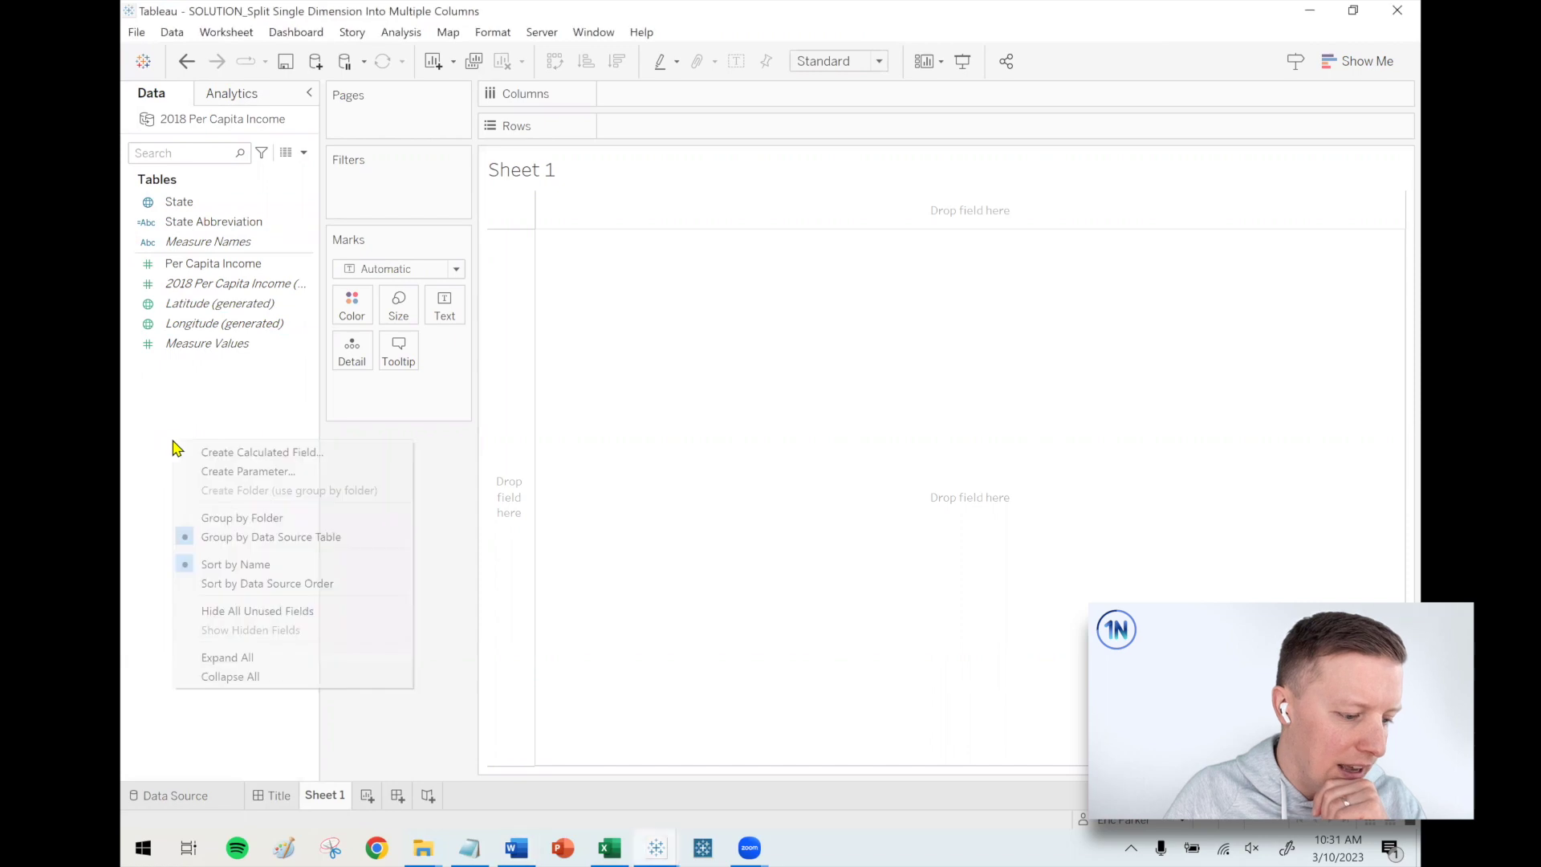
left_click(269, 454)
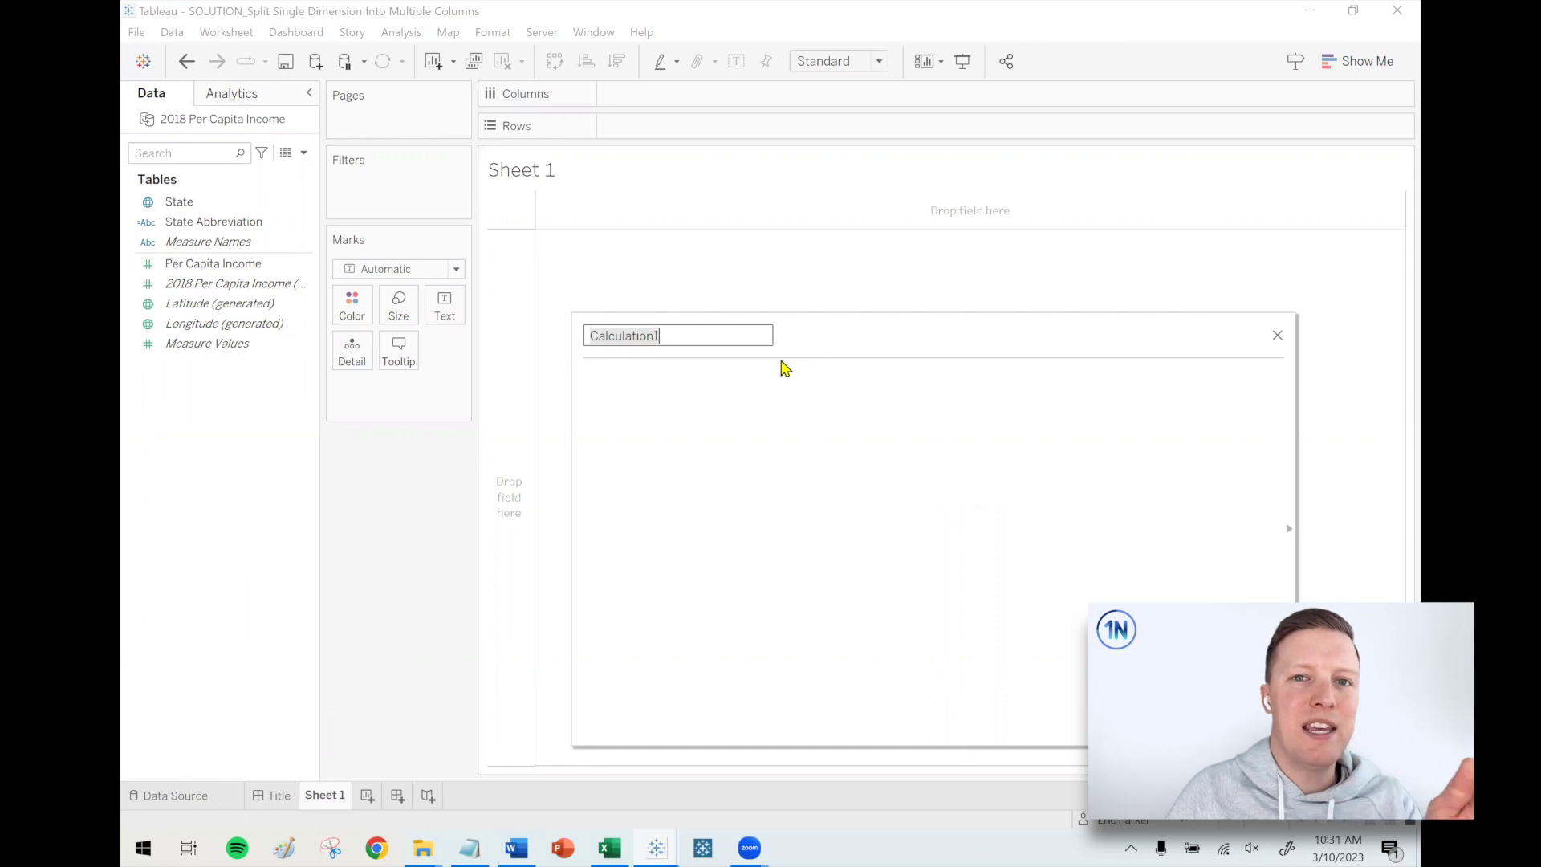
type("Rank by PCI (Fifths")
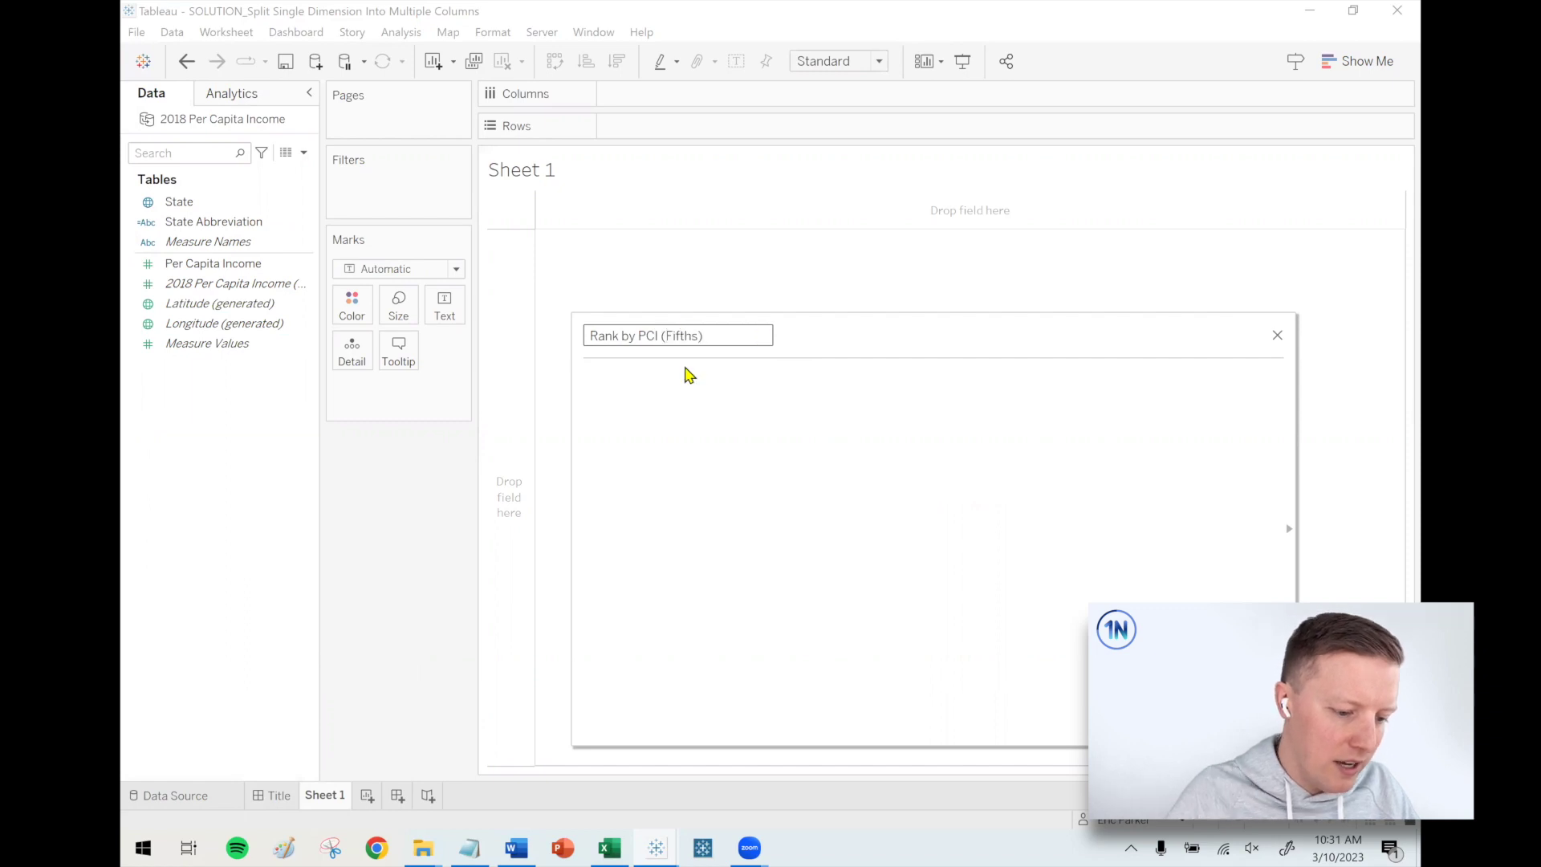
- Enter the formula's first line as IF RANK(SUM([Per Capita Income]) <= 10 THEN 1
left_click(695, 392)
type("IF RANK(sum")
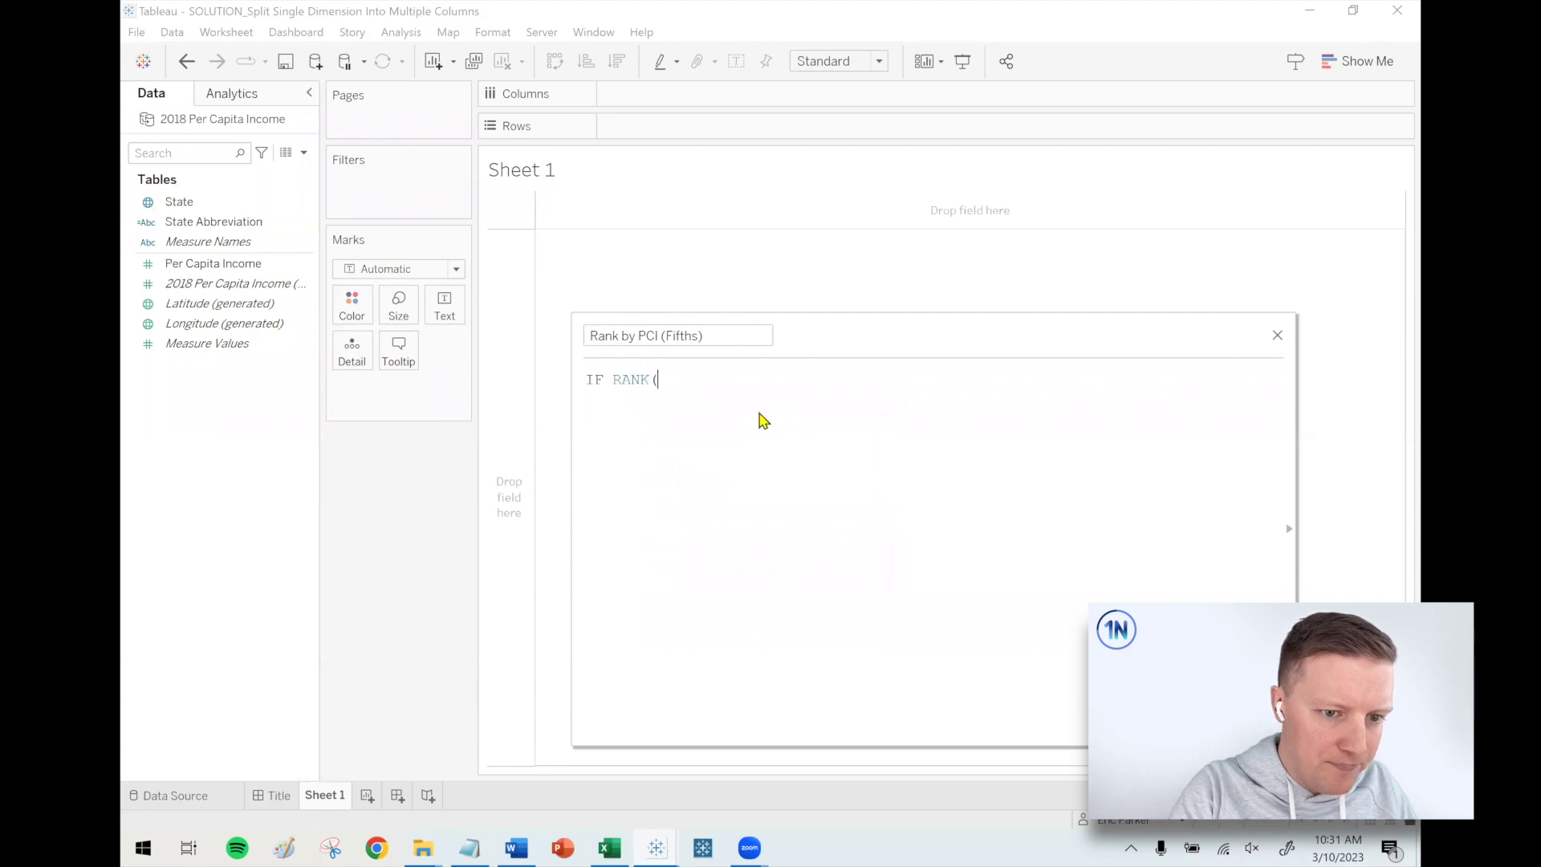
key("Return")
type("per")
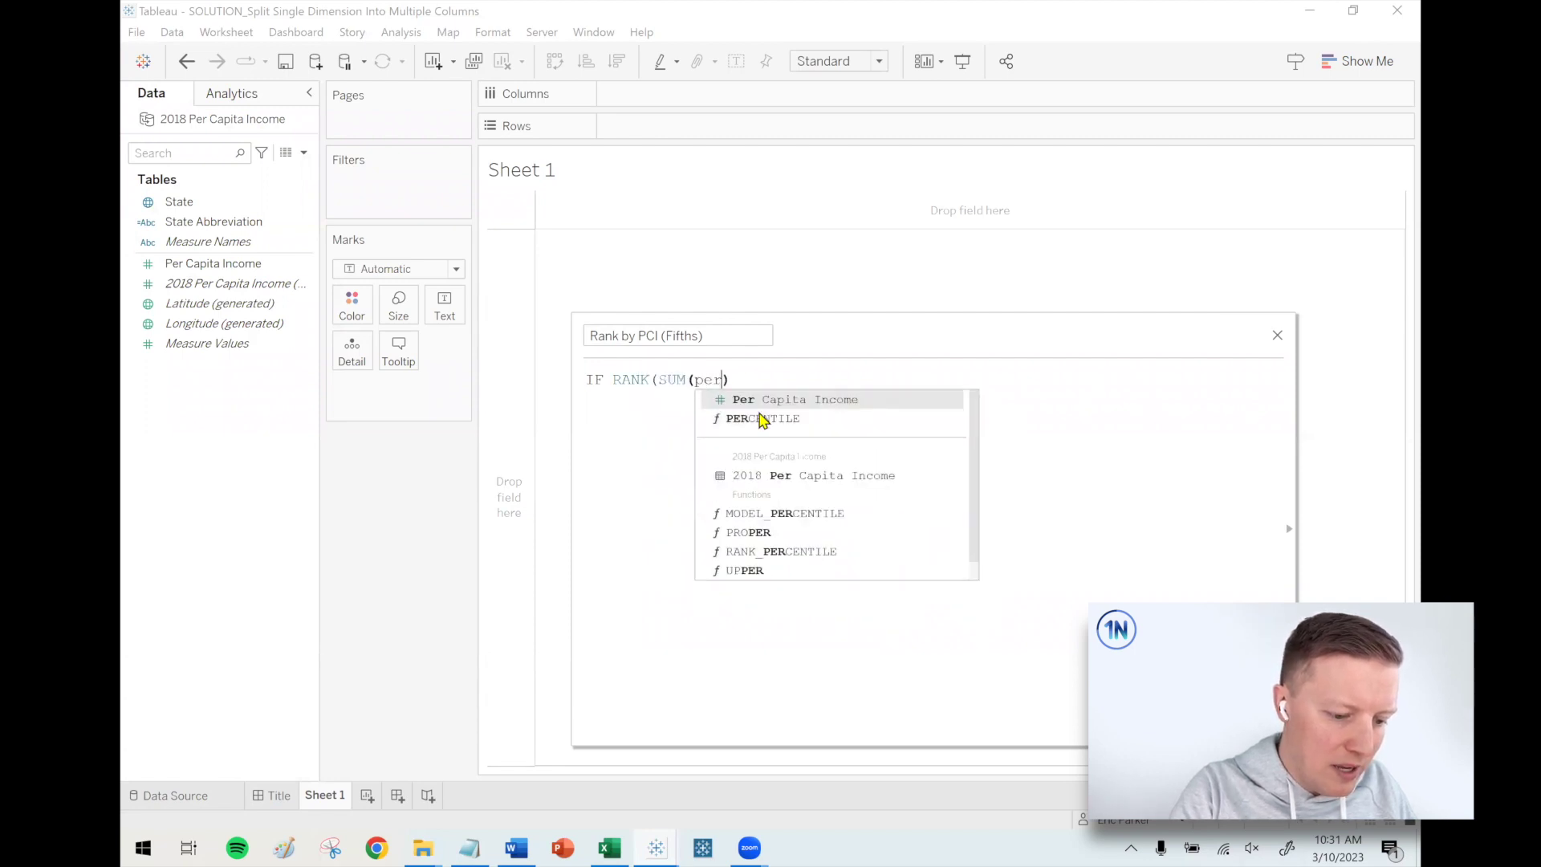
key("Return")
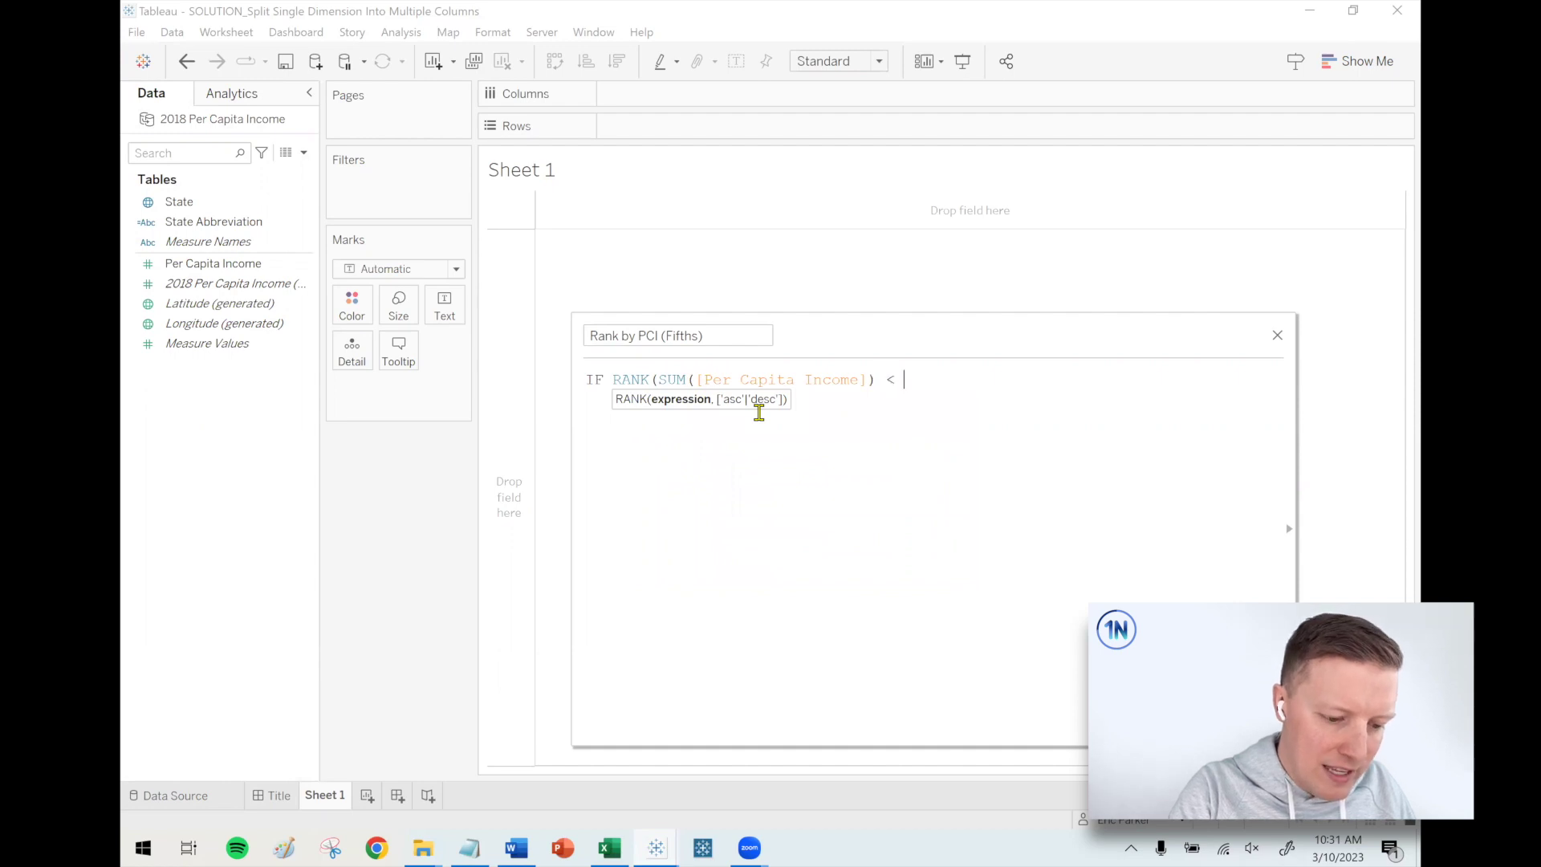
type(") <= 10 THEN ")
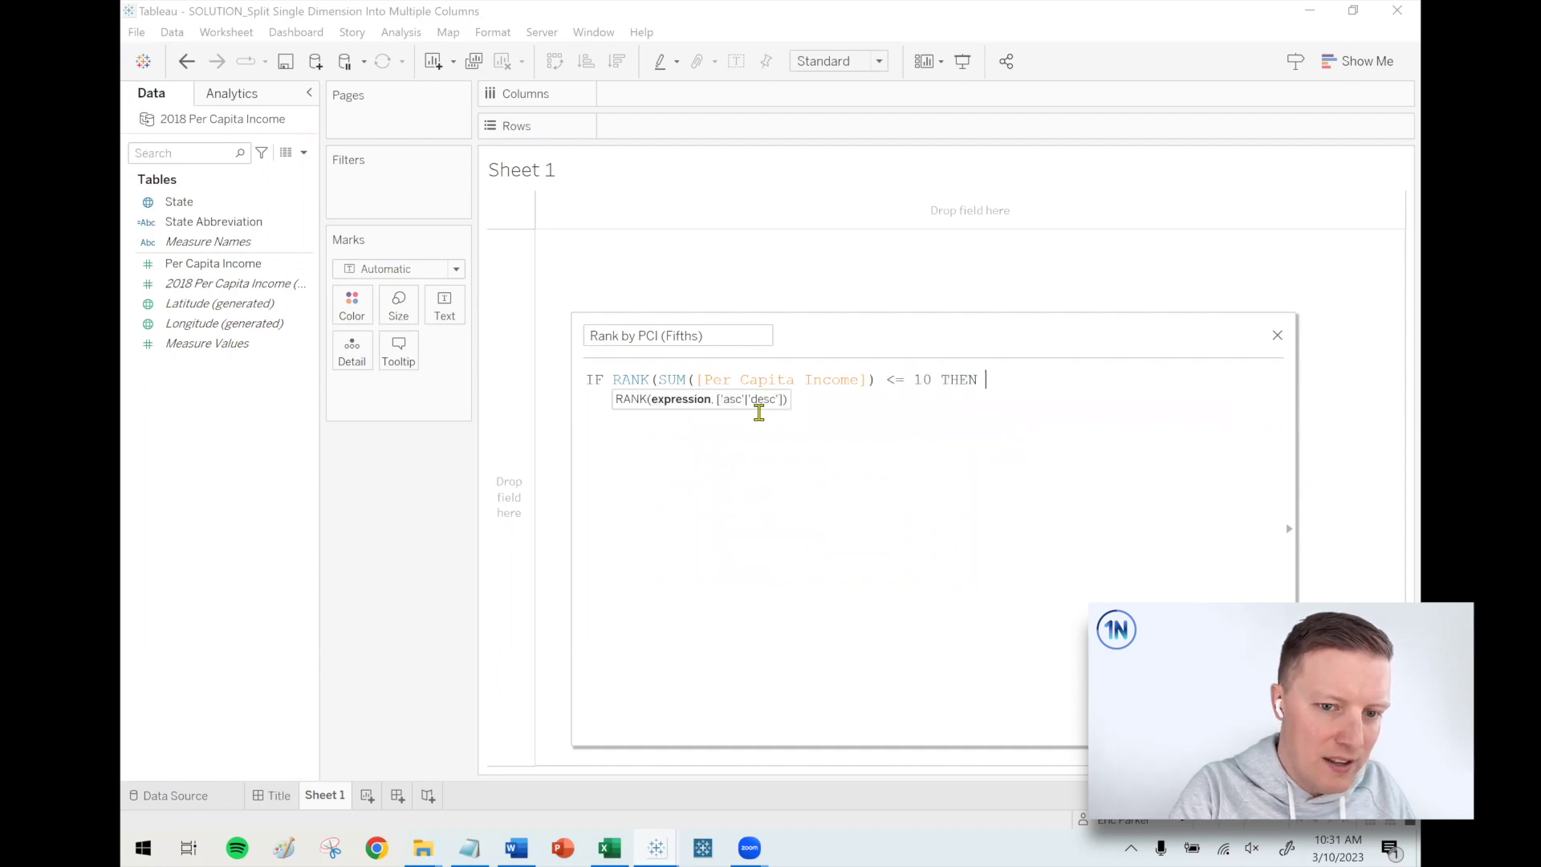
type("1")
scroll(1022, 481, "up", 3)
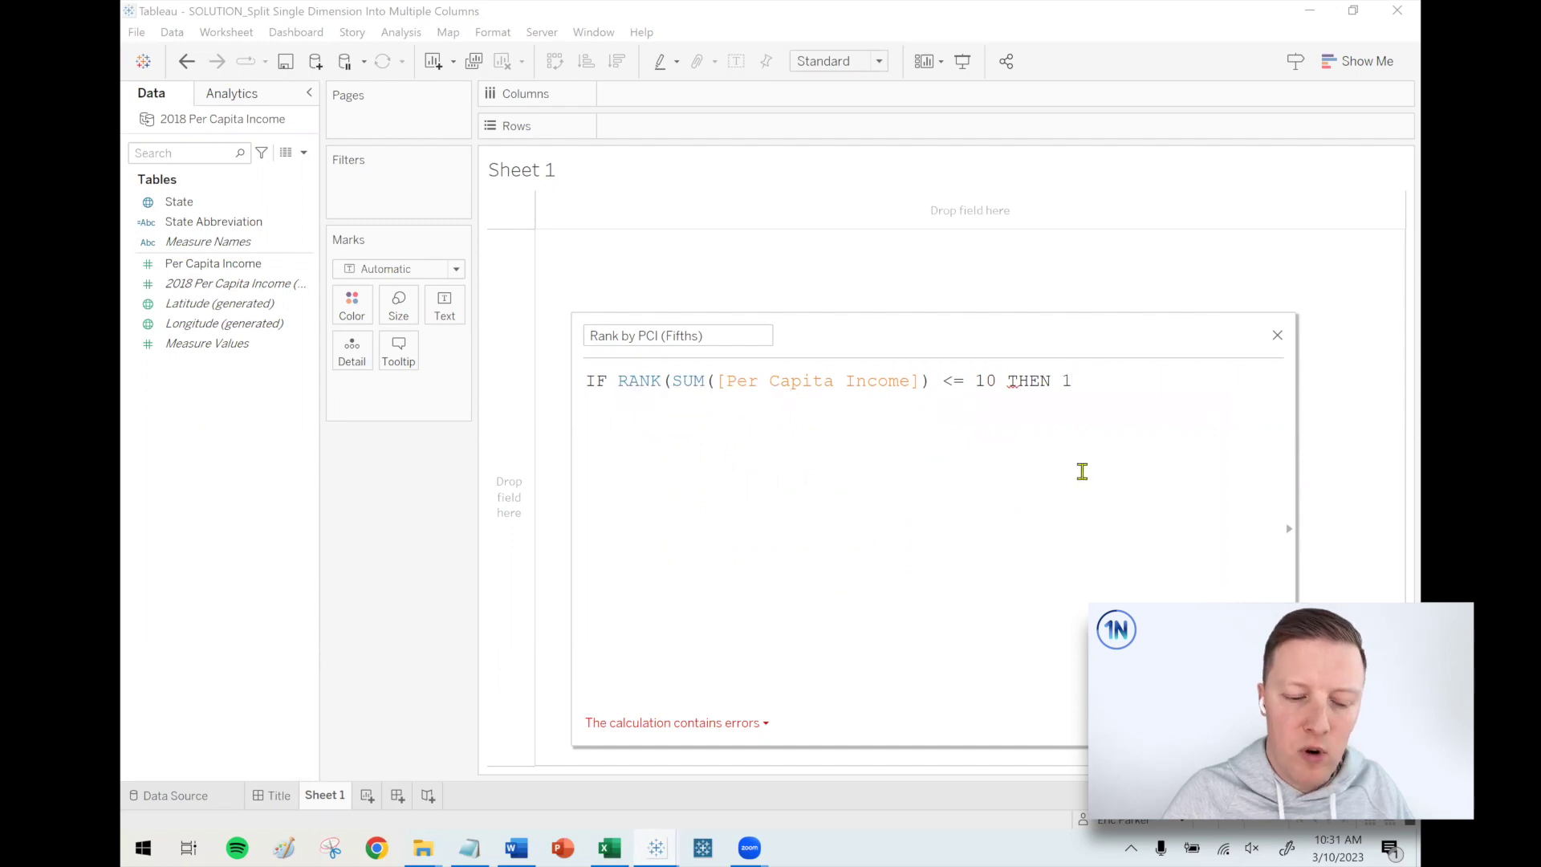
- Add a second line starting with ELSEIF that repeats the first line's RANK condition and result
left_click_drag(1108, 379, 616, 365)
key("ctrl+c")
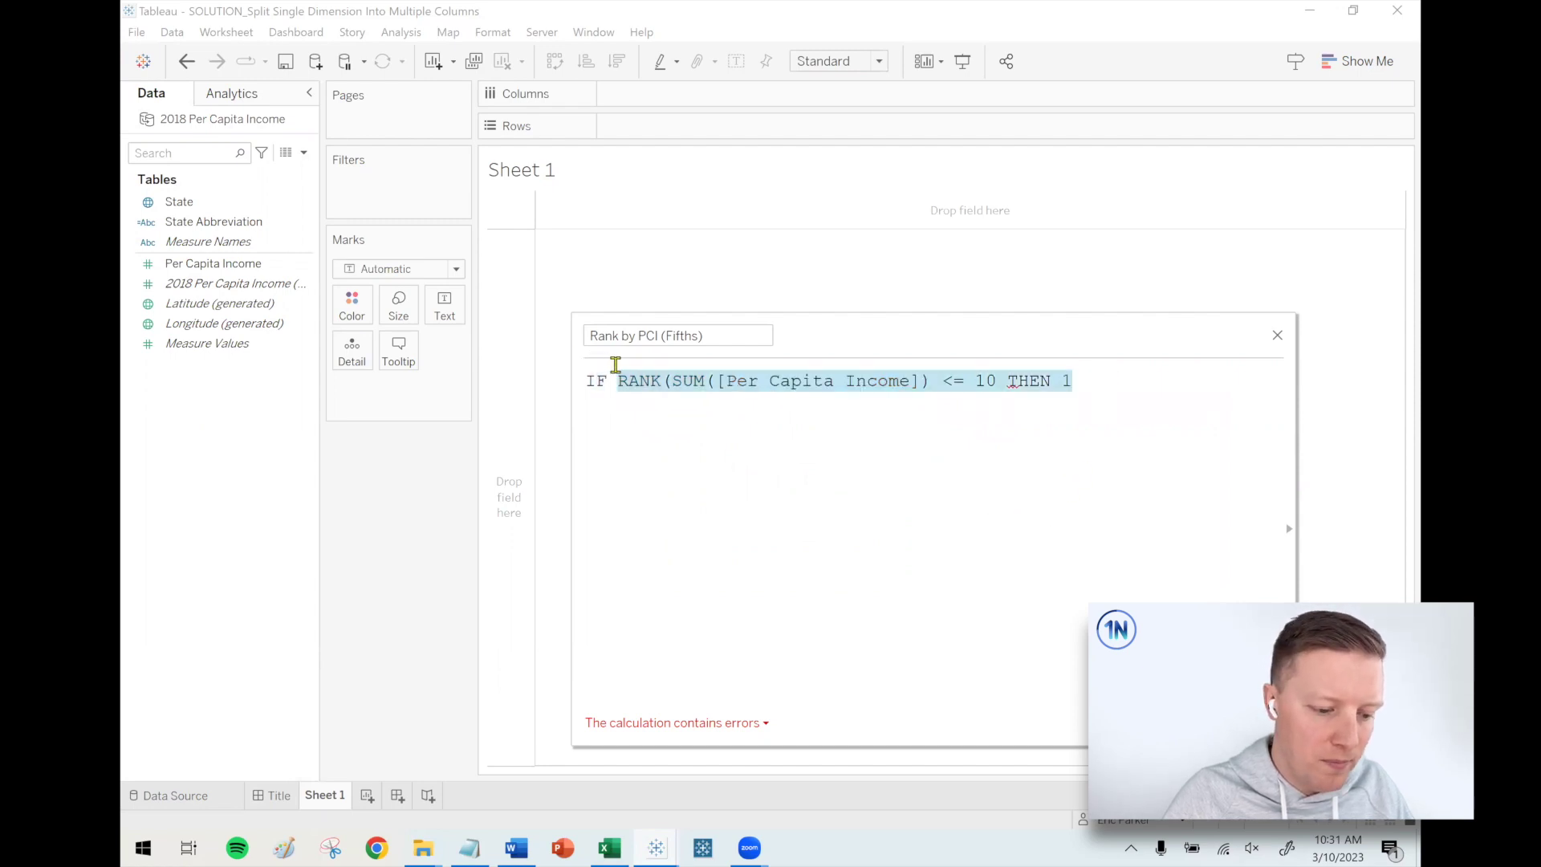
key("End")
key("Return")
type("ELSE")
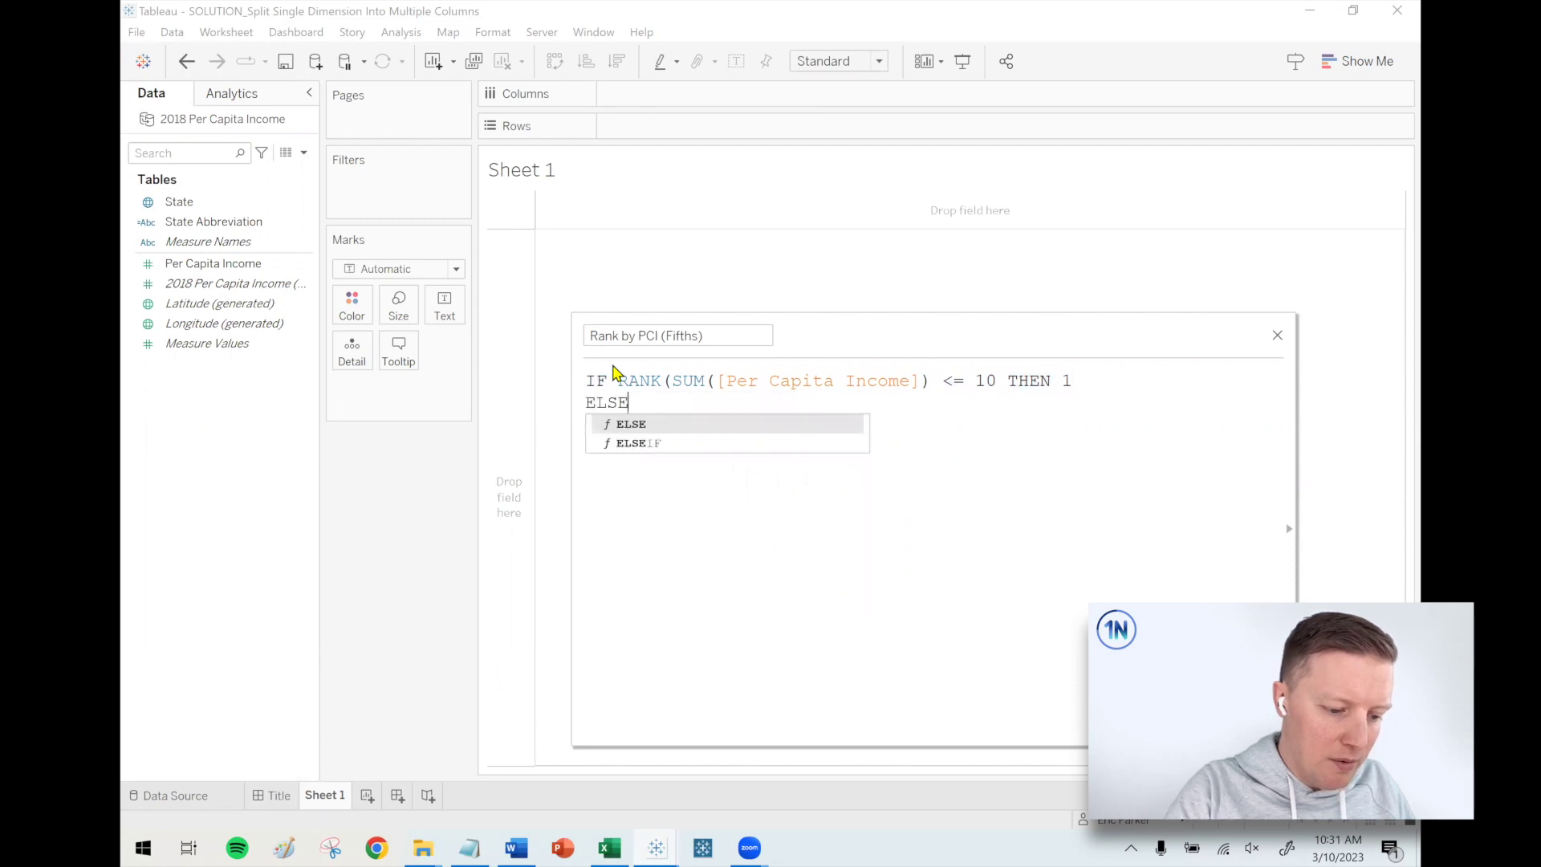
key("BackSpace")
type("IF")
key("ctrl+v")
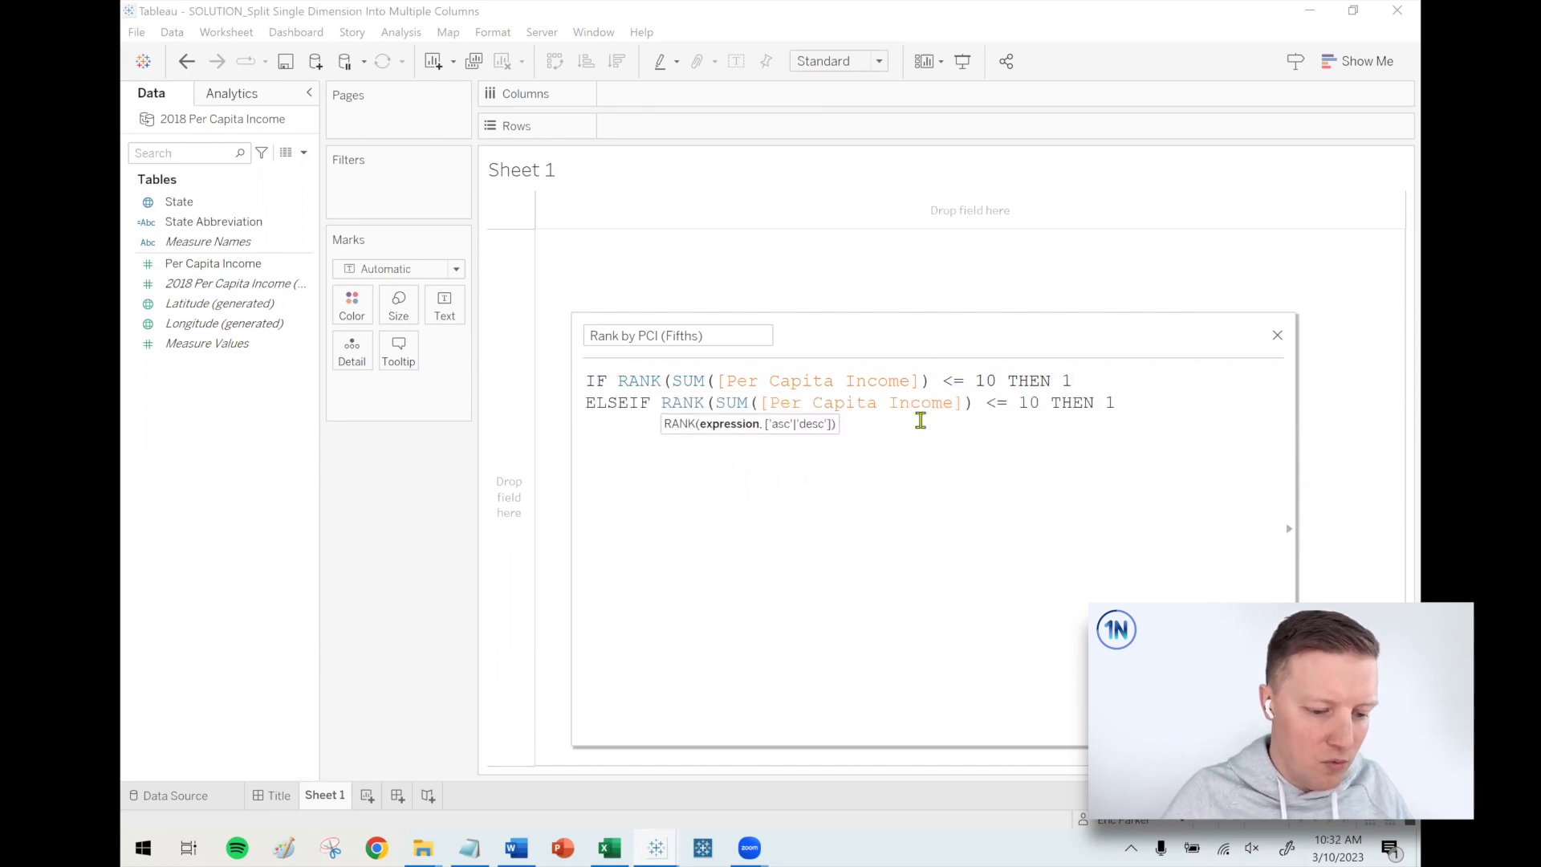
- Change the ELSEIF line's threshold to 20 and its result to 2
left_click(1046, 403)
key("BackSpace")
key("BackSpace")
type("20")
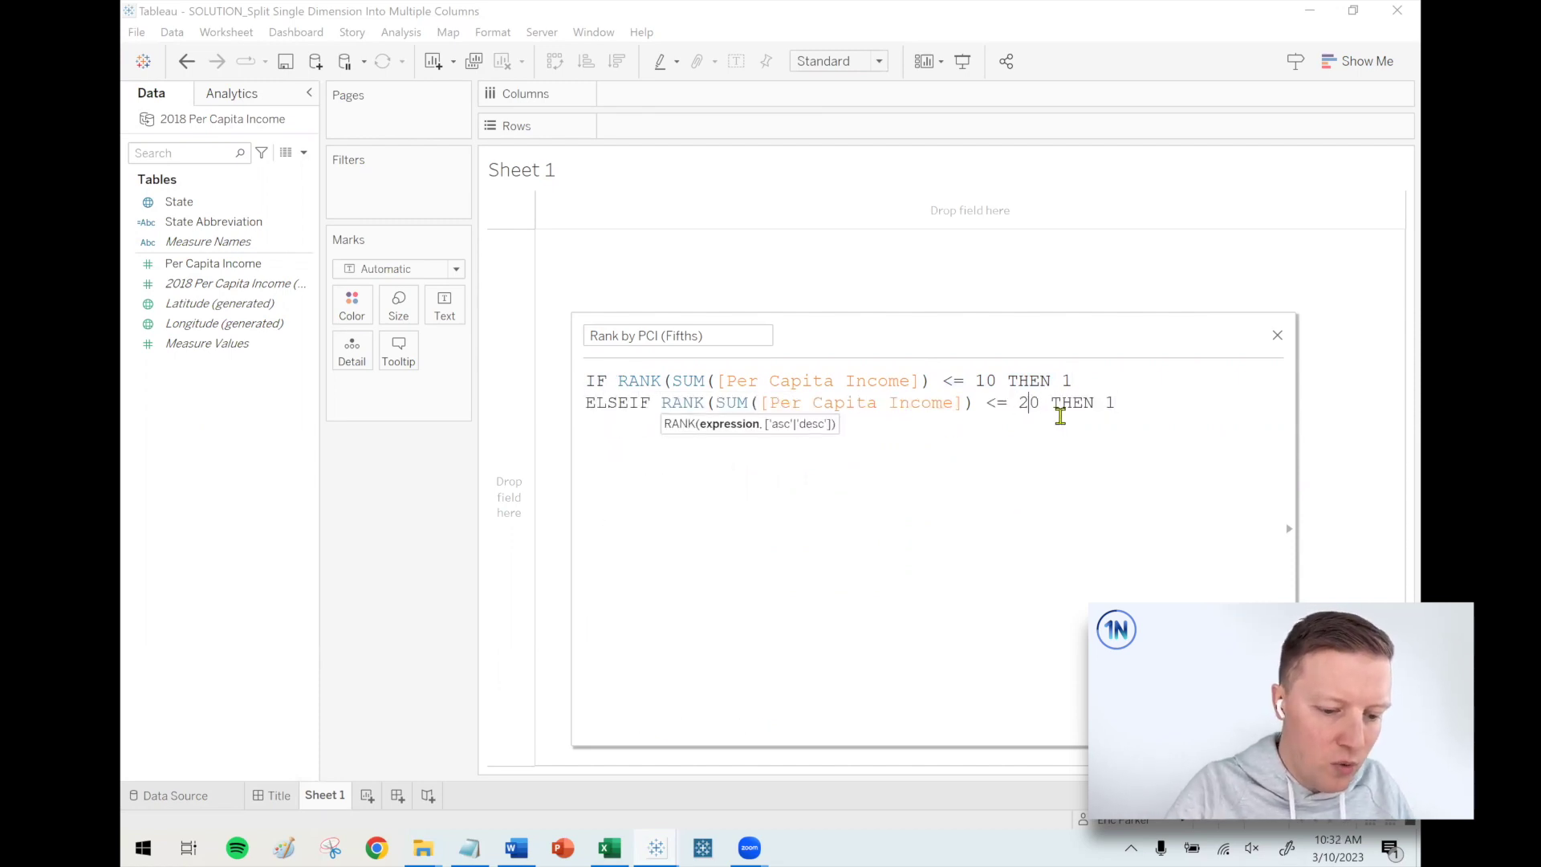
left_click(1138, 404)
key("BackSpace")
type("2")
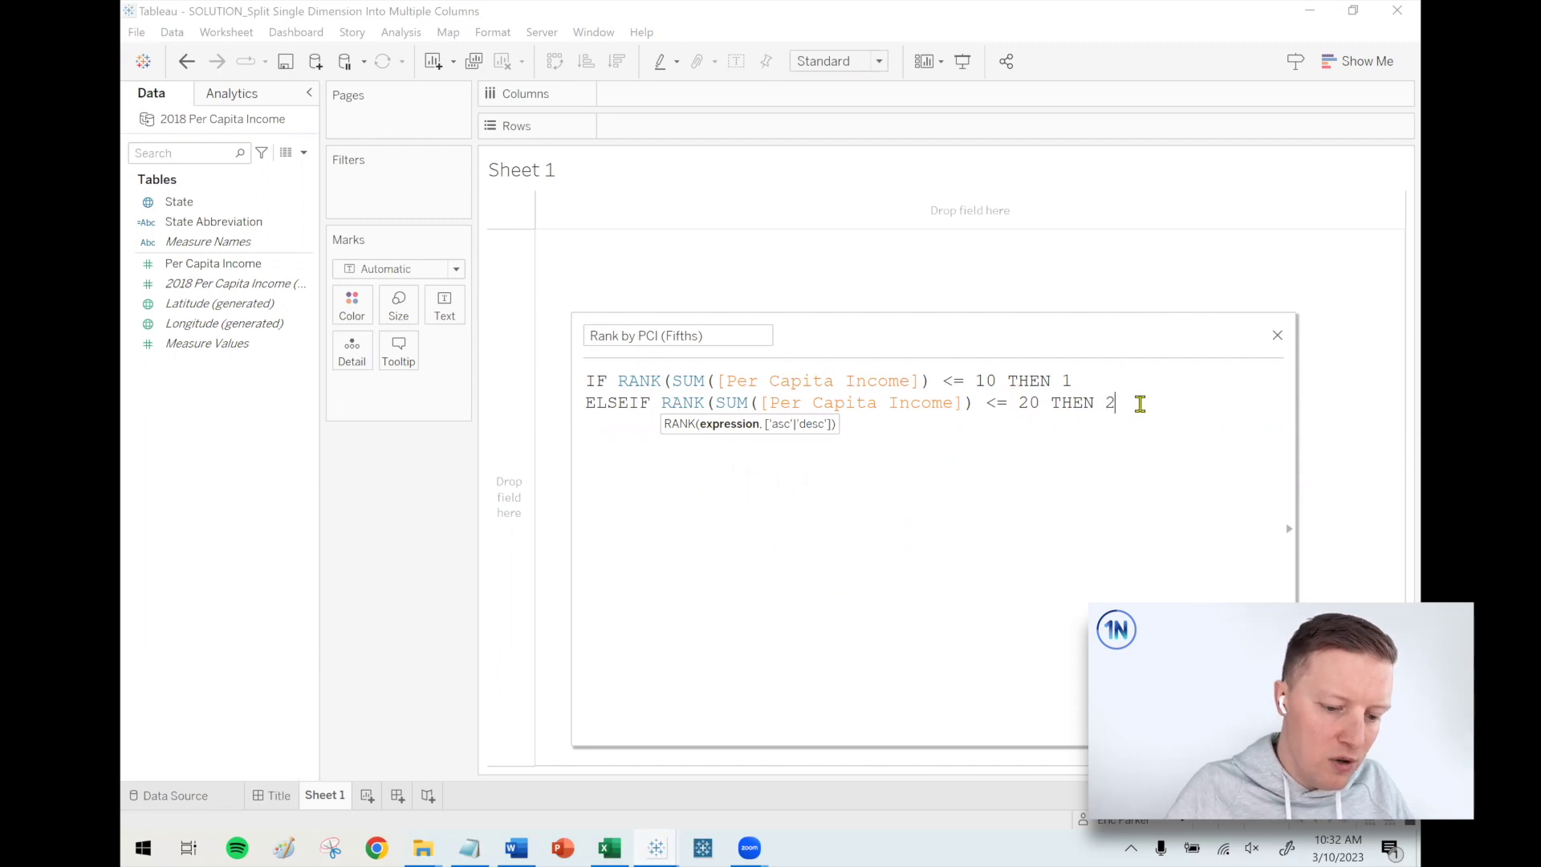
- Duplicate the ELSEIF line three times below the existing one and close the formula with END
left_click_drag(1144, 403, 578, 403)
key("ctrl+c")
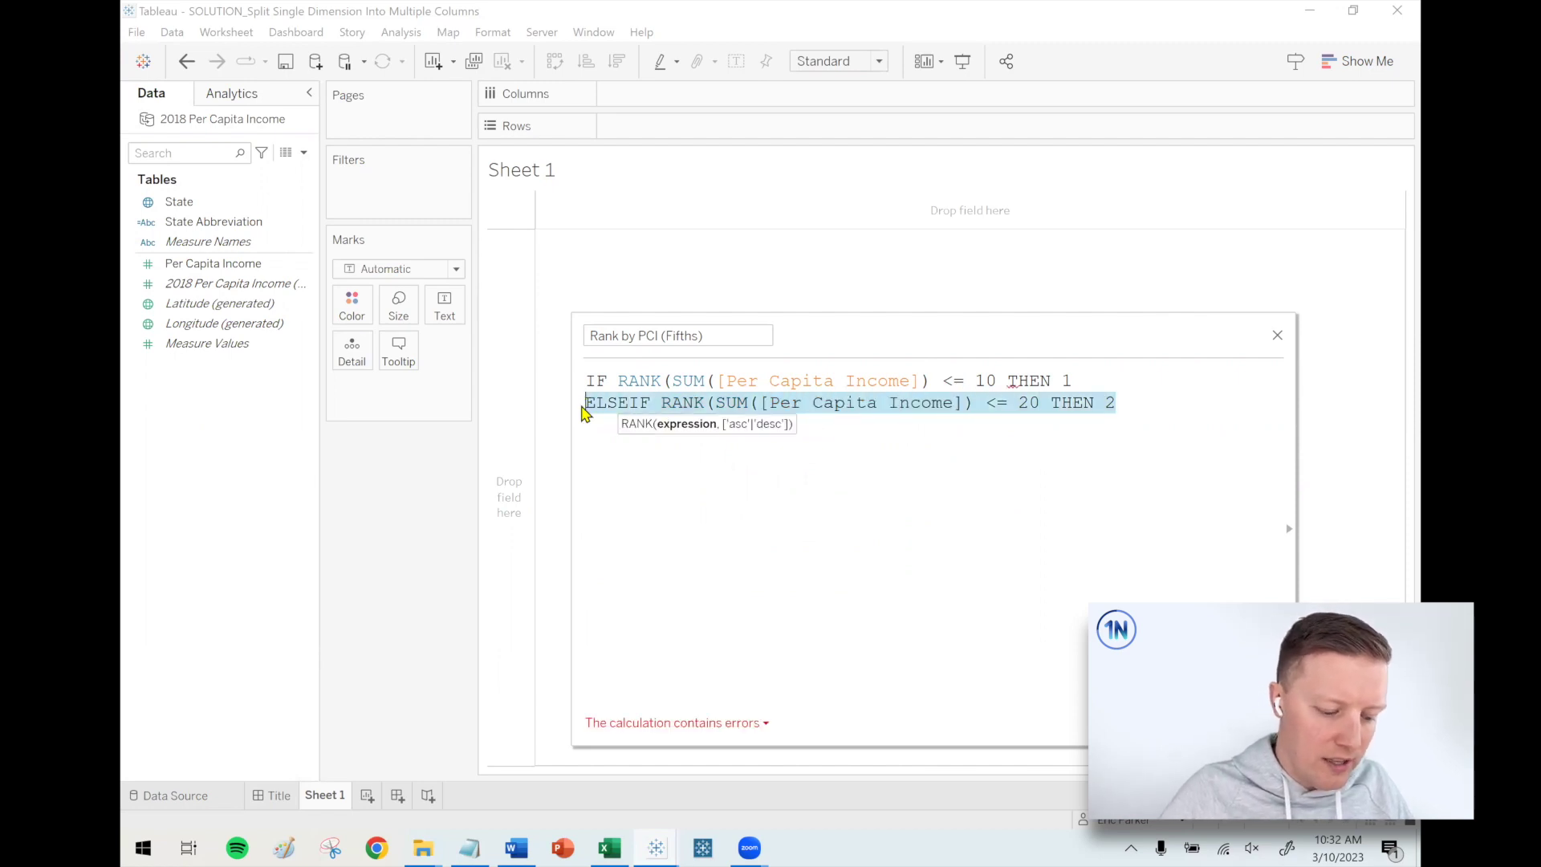
left_click(585, 413)
key("Return")
key("ctrl+v")
key("Return")
key("ctrl+v")
key("Return")
key("ctrl+v")
key("Return")
type("END")
- Set the thresholds of the last three ELSEIF lines to 30, 40 and 50
left_click(1029, 423)
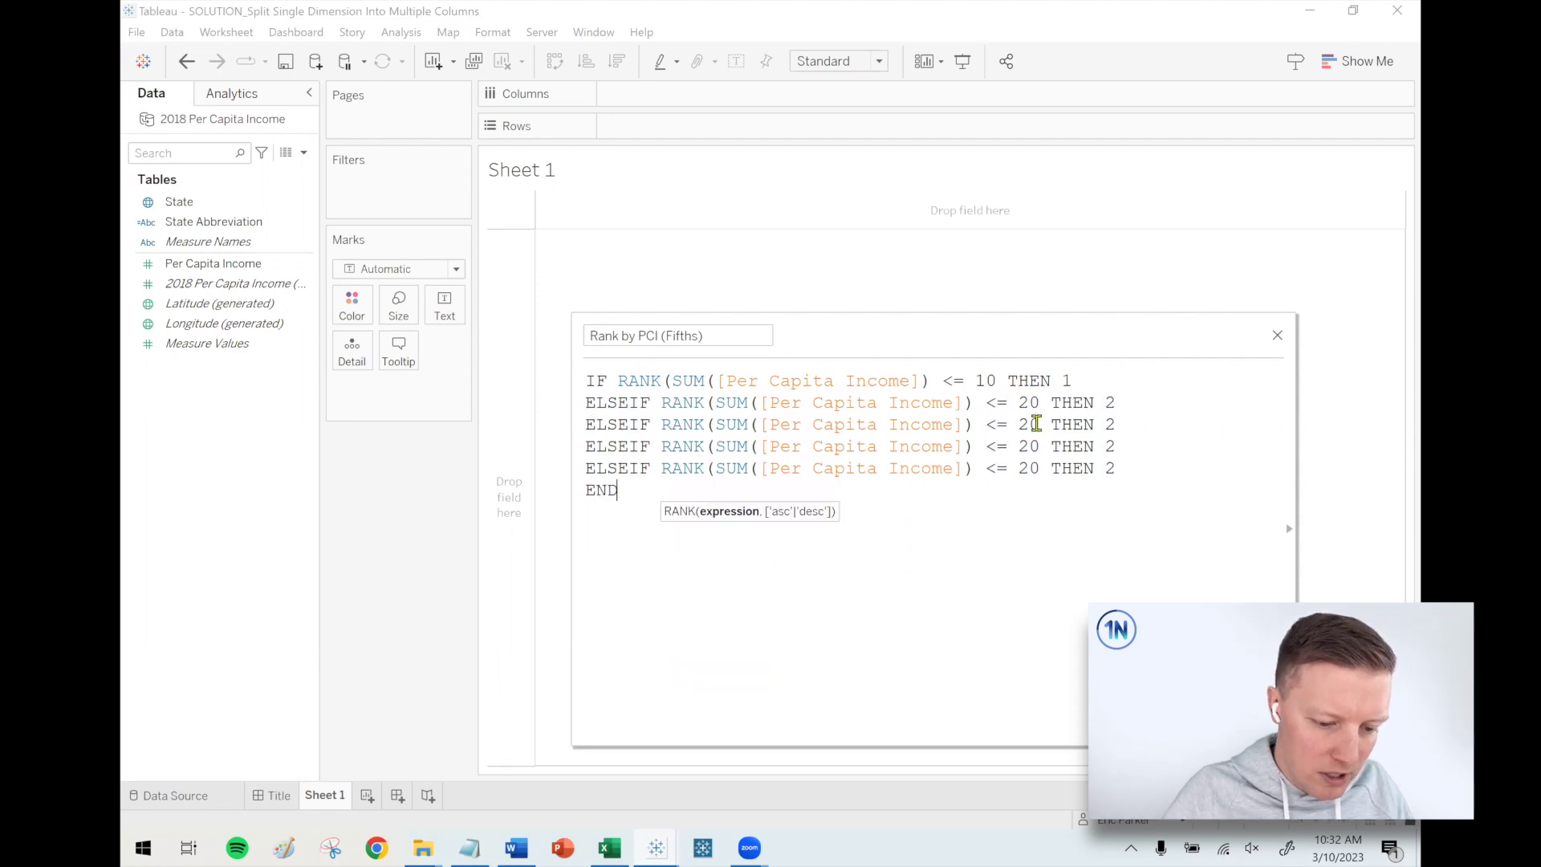
key("BackSpace")
type("3")
key("Down")
key("BackSpace")
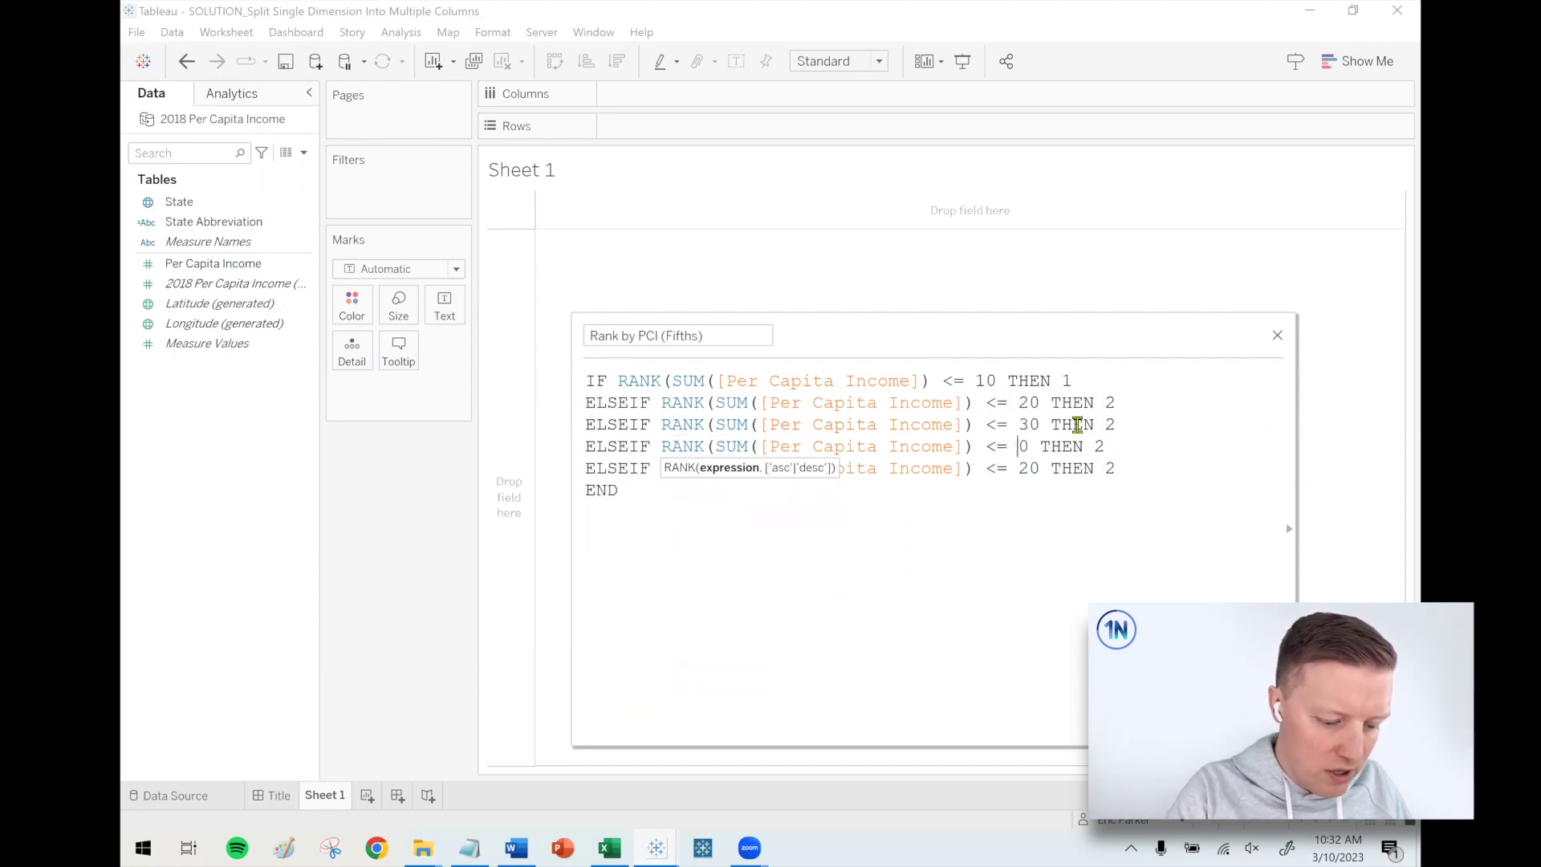
type("4")
key("Down")
type("5")
- Set the THEN results of the last three ELSEIF lines to 3, 4 and 5
left_click(1118, 424)
key("BackSpace")
type("3")
key("Down")
key("BackSpace")
type("4")
key("Down")
key("BackSpace")
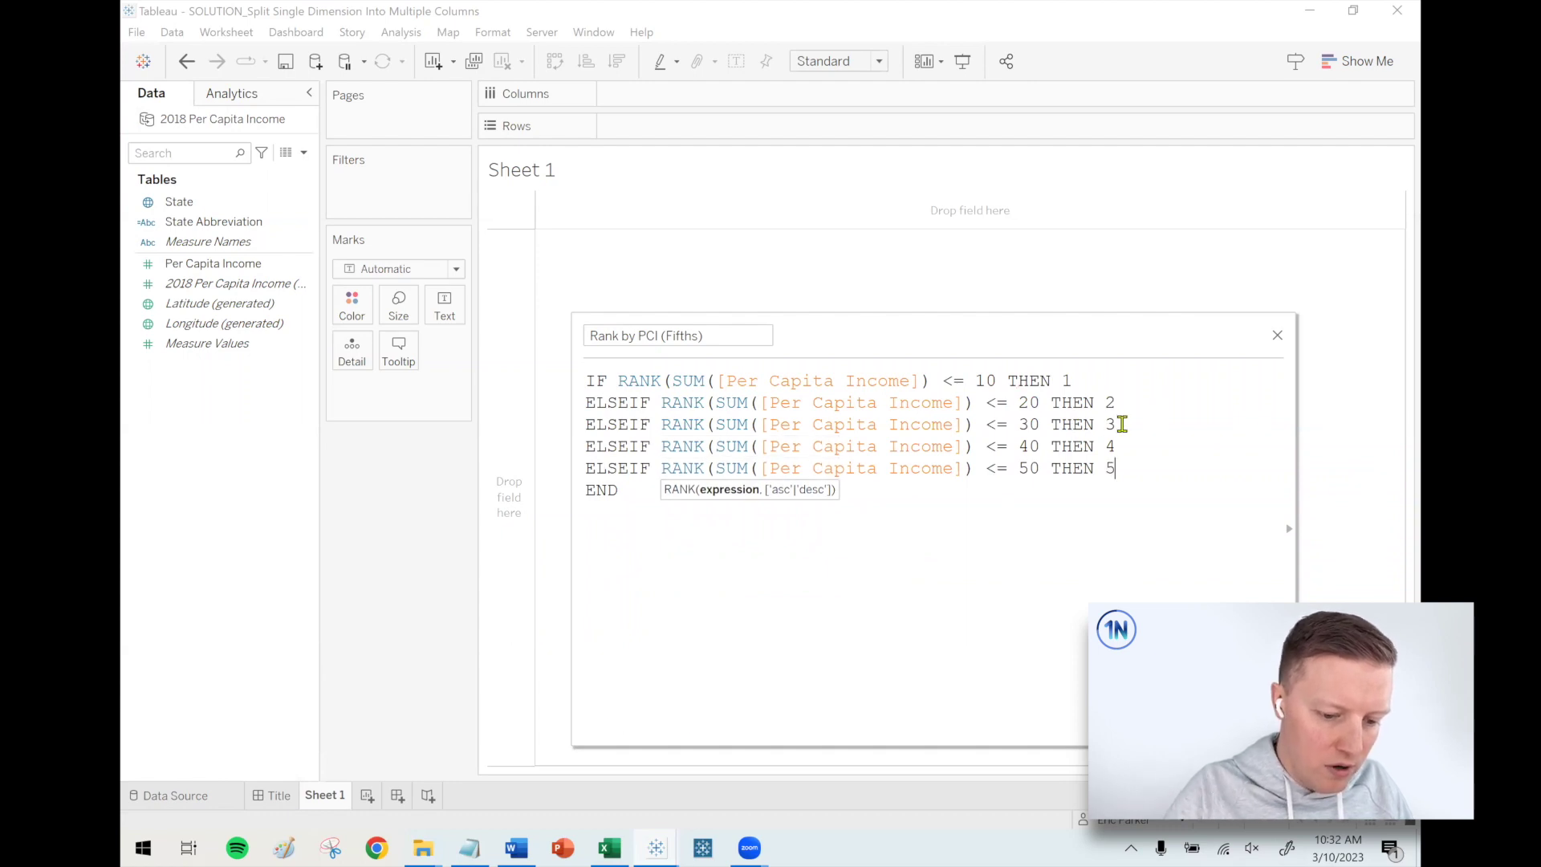
key("Down")
left_click(648, 469)
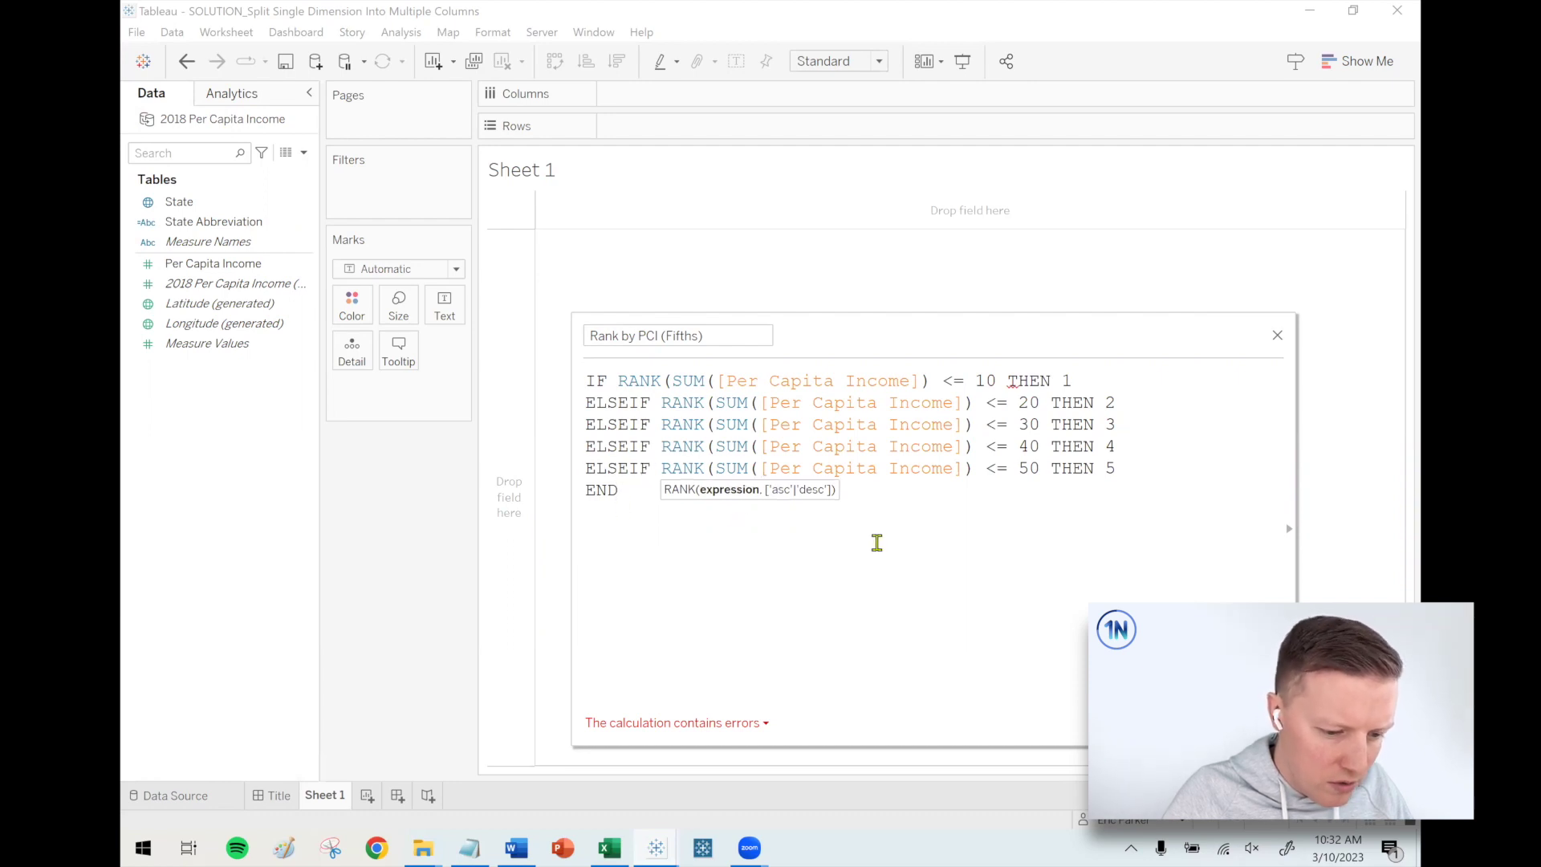
left_click(877, 540)
- Add the missing closing parenthesis to the RANK function on all five lines and save the calculated field
left_click(931, 382)
type(")")
left_click(972, 401)
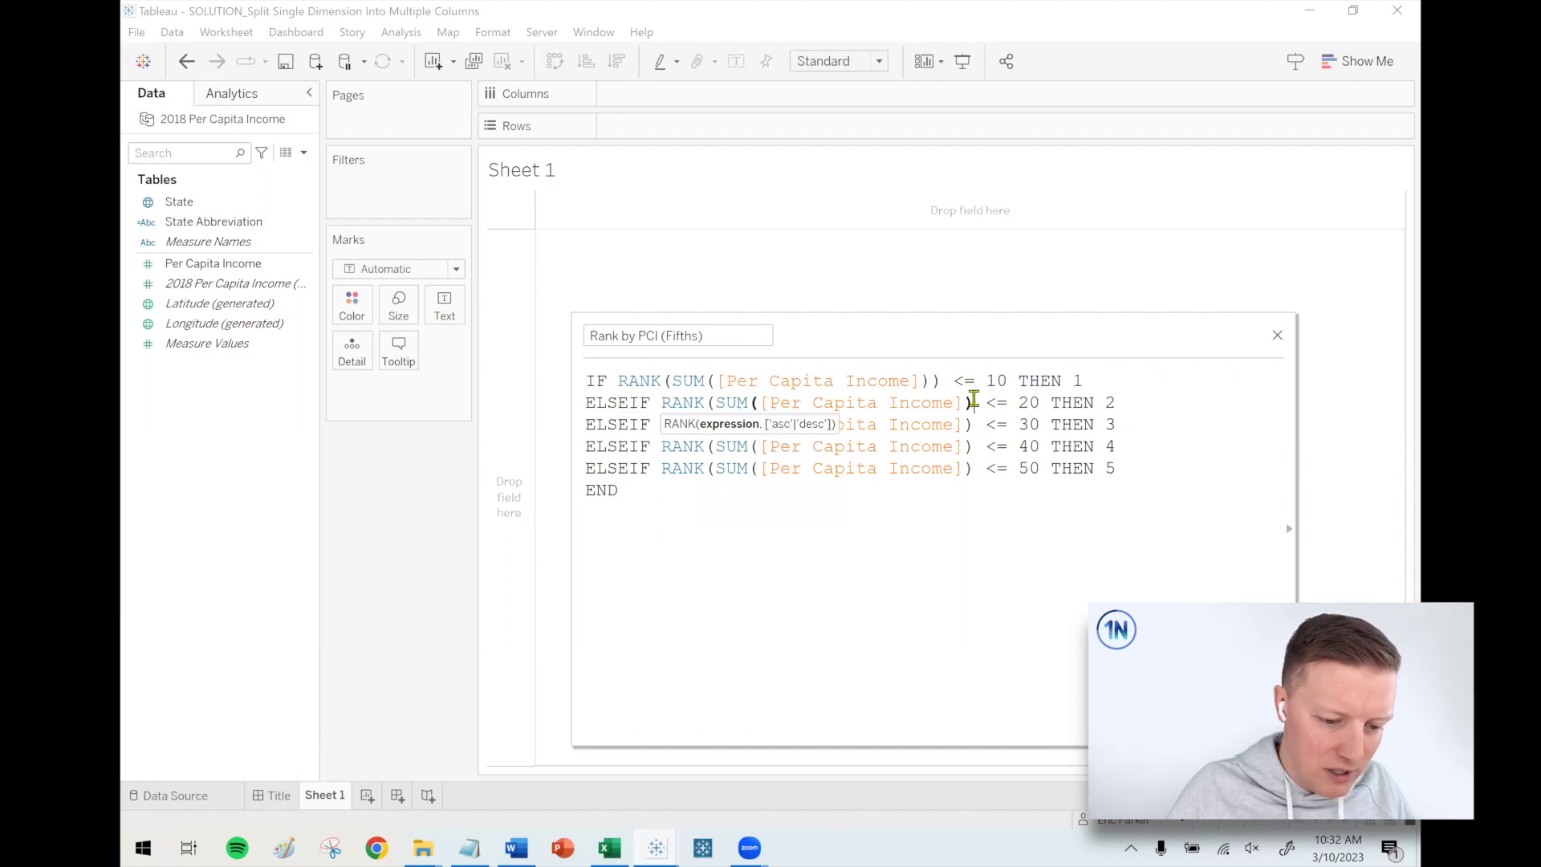
type(")")
key("Down")
type(")")
key("Down")
type(")")
key("Down")
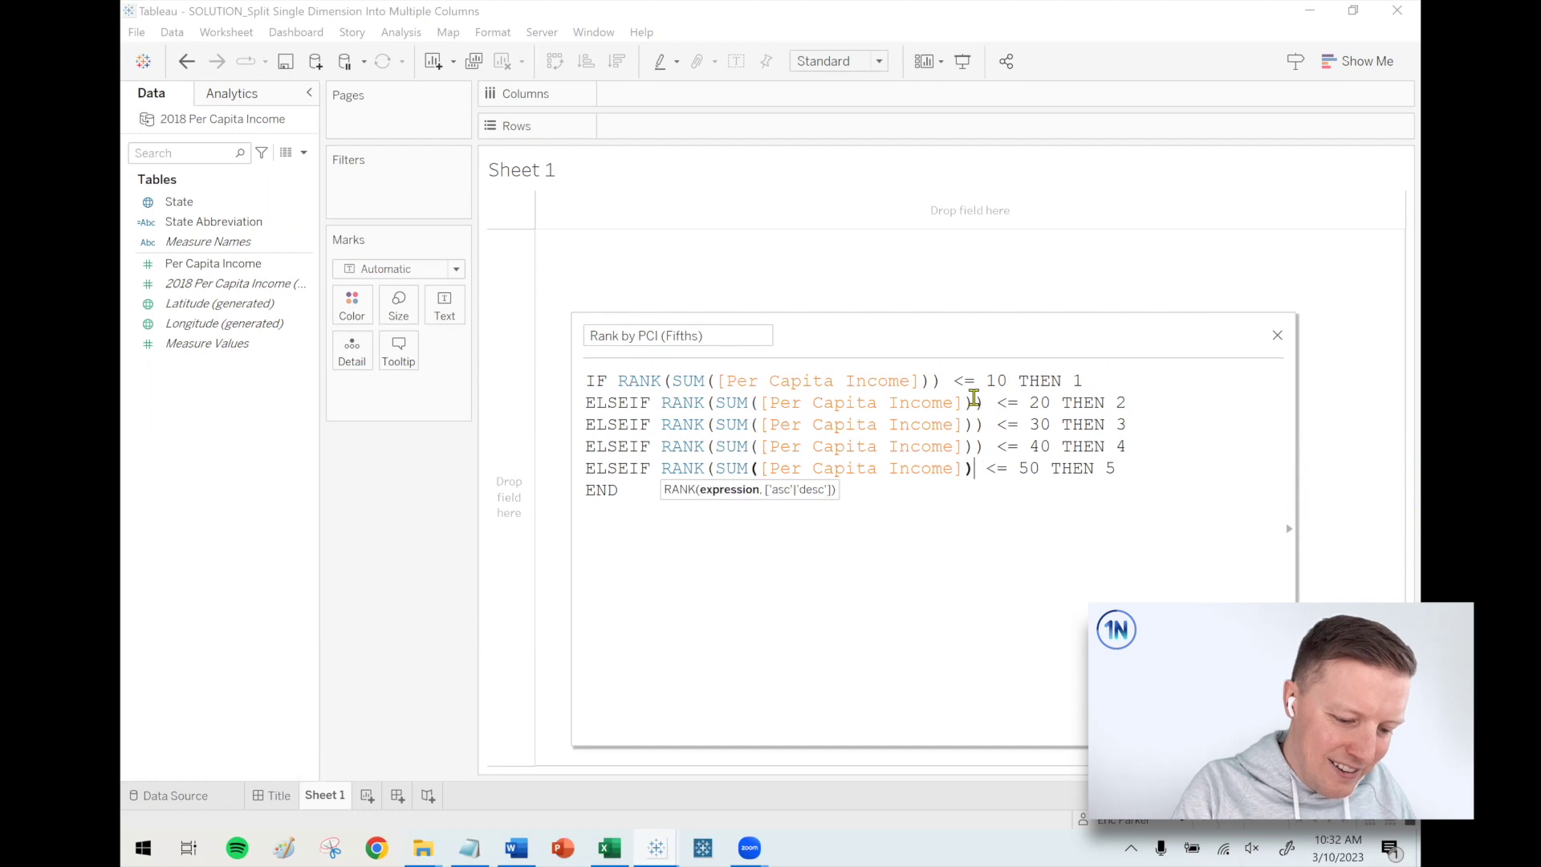
type(")")
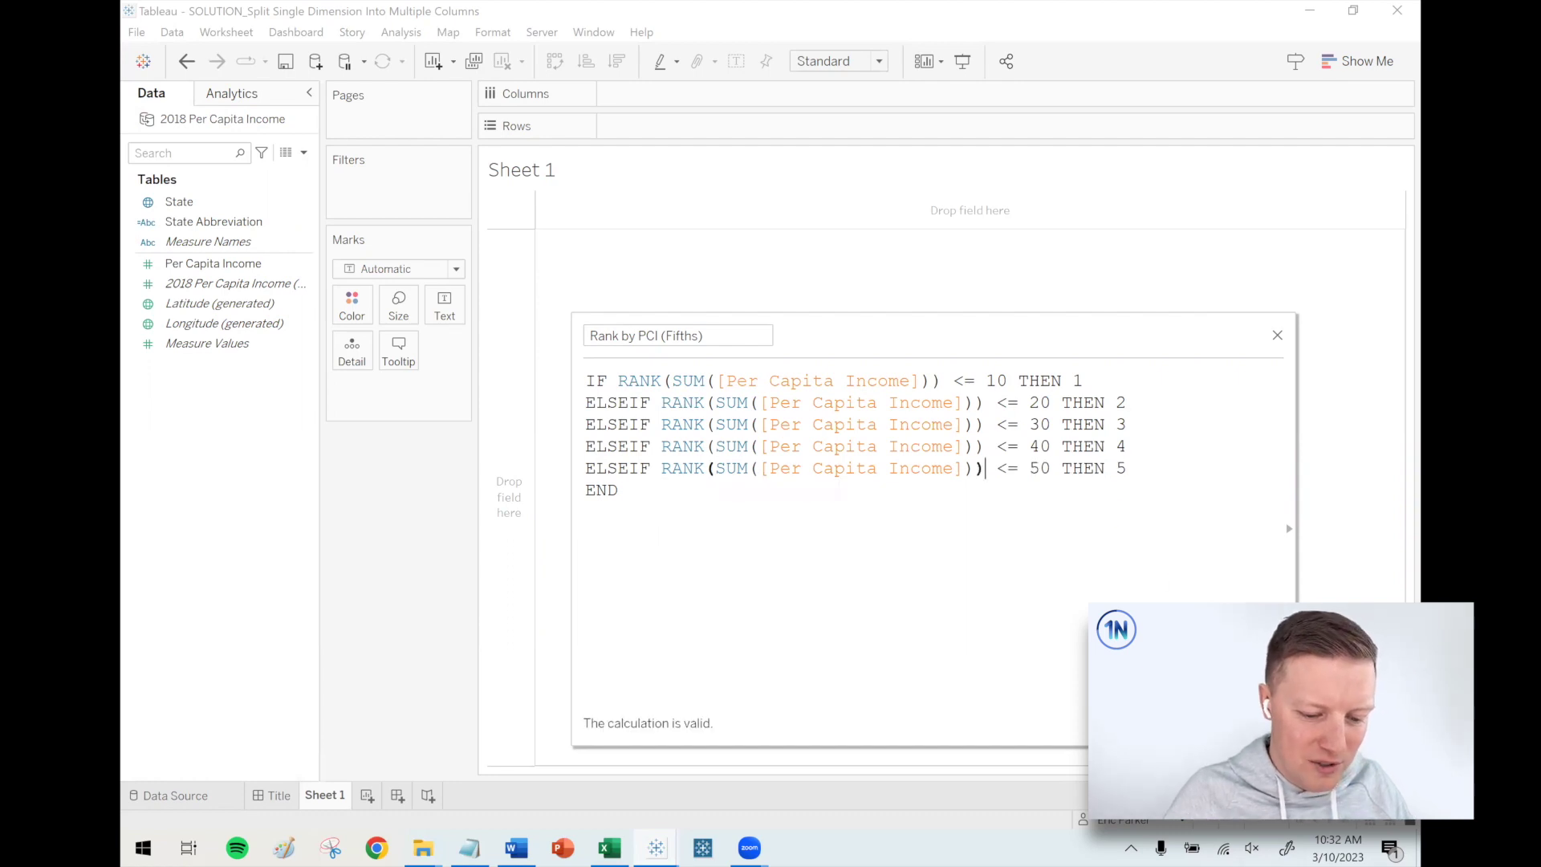
left_click(1251, 725)
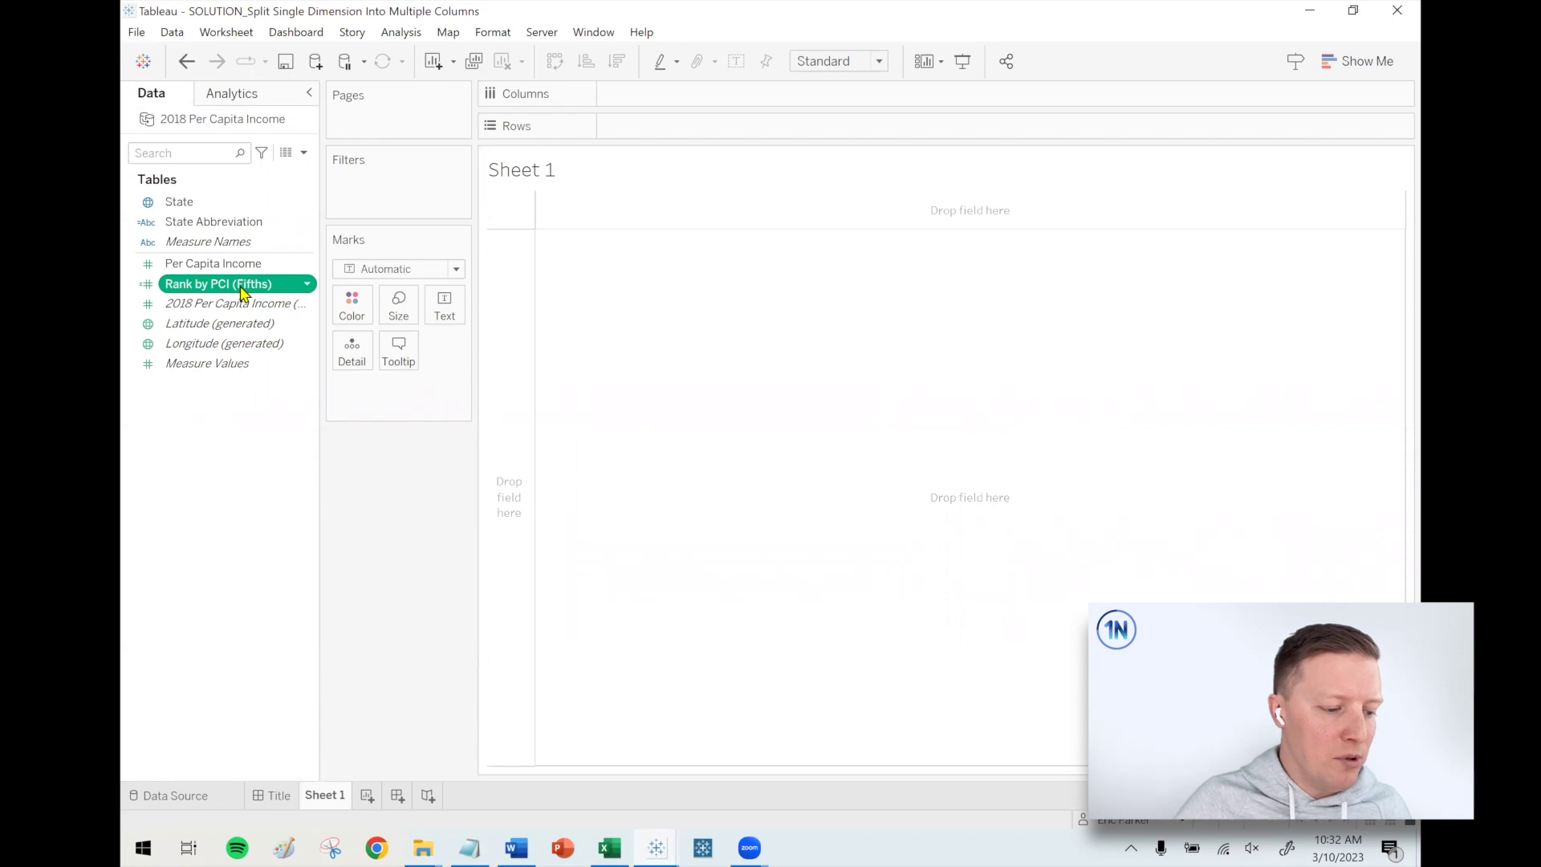
- Place the Rank by PCI (Fifths) field on Columns
left_click_drag(226, 287, 670, 103)
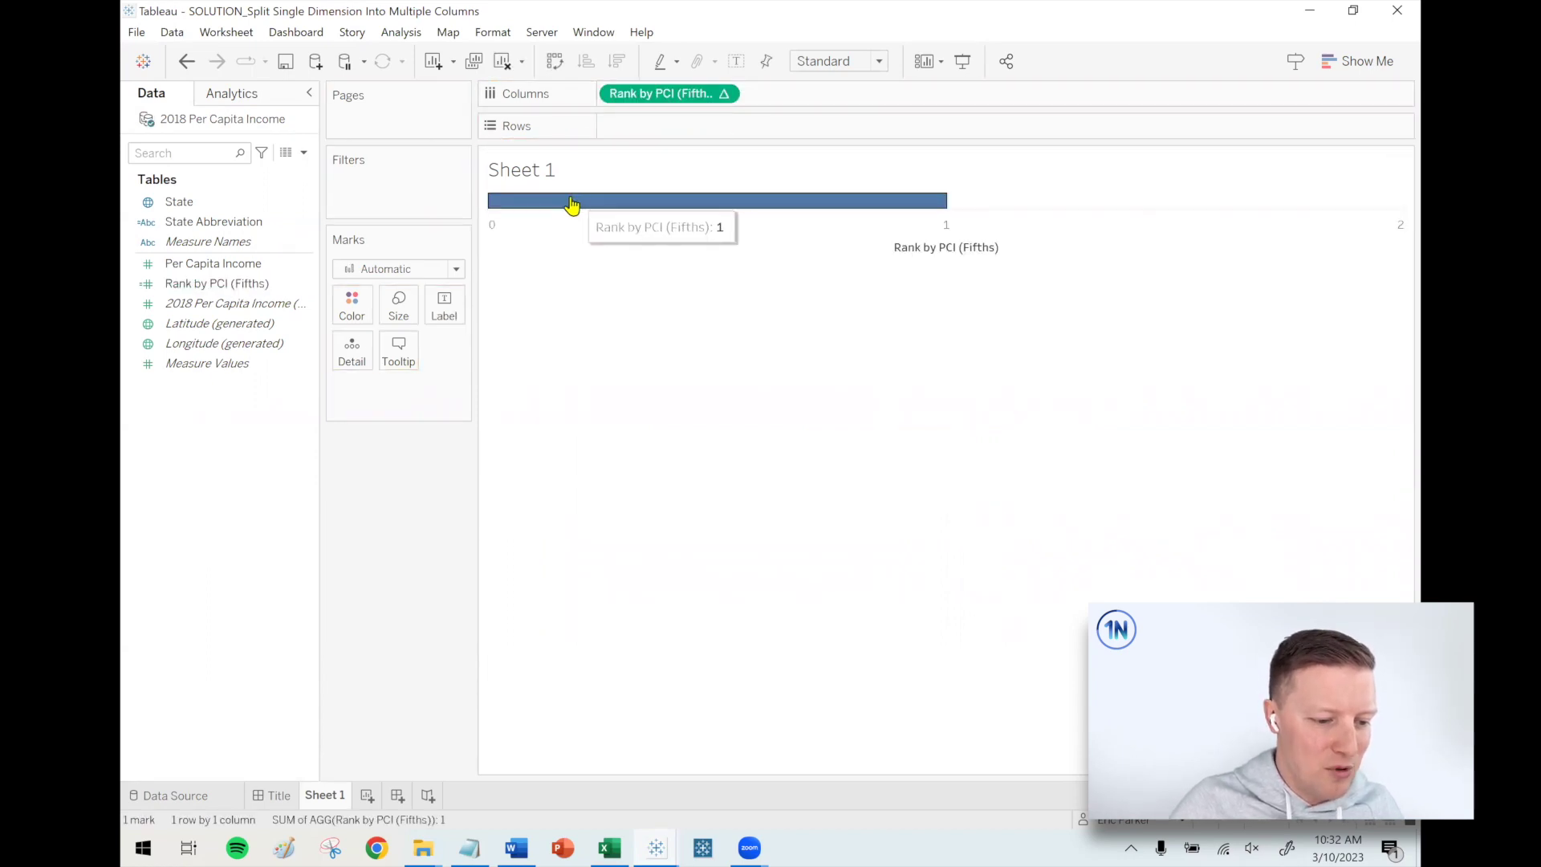
- Undo the placement of Rank by PCI (Fifths) on Columns and convert the field to discrete in the data source
left_click(191, 64)
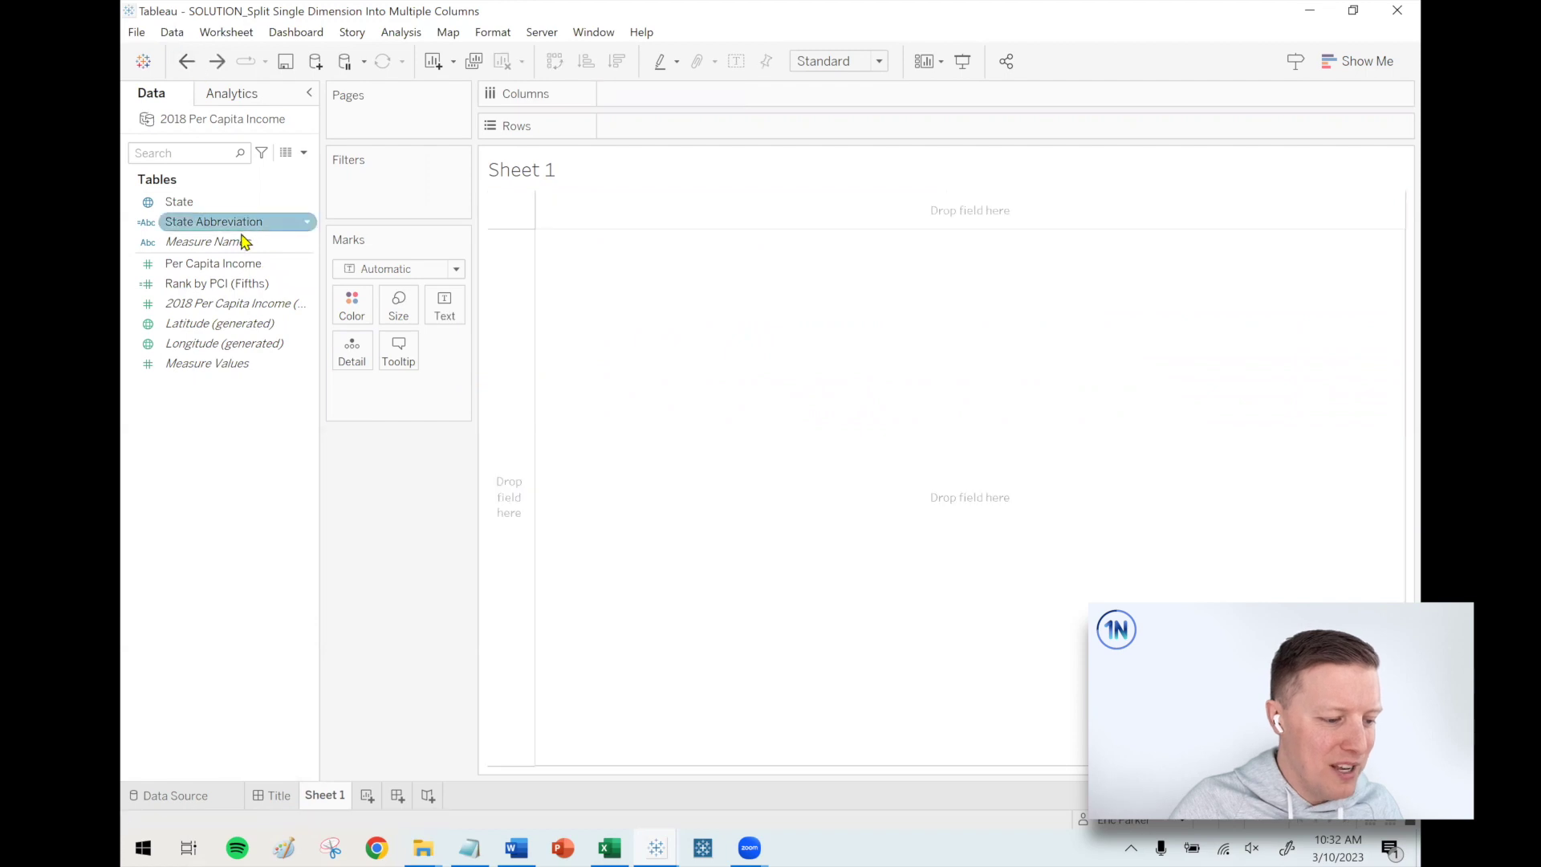
left_click(233, 284)
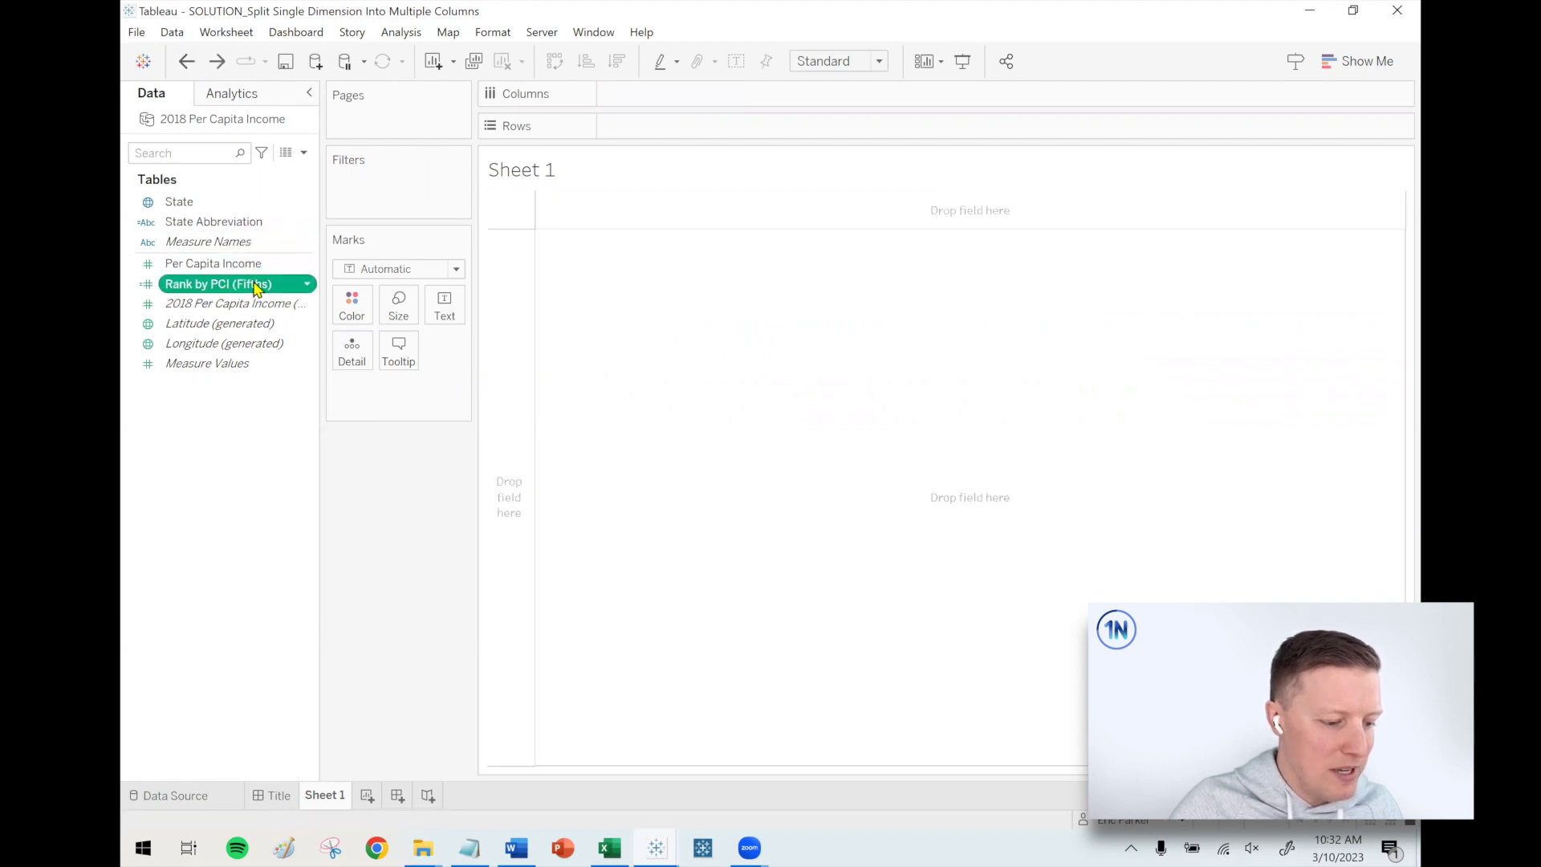
right_click(257, 288)
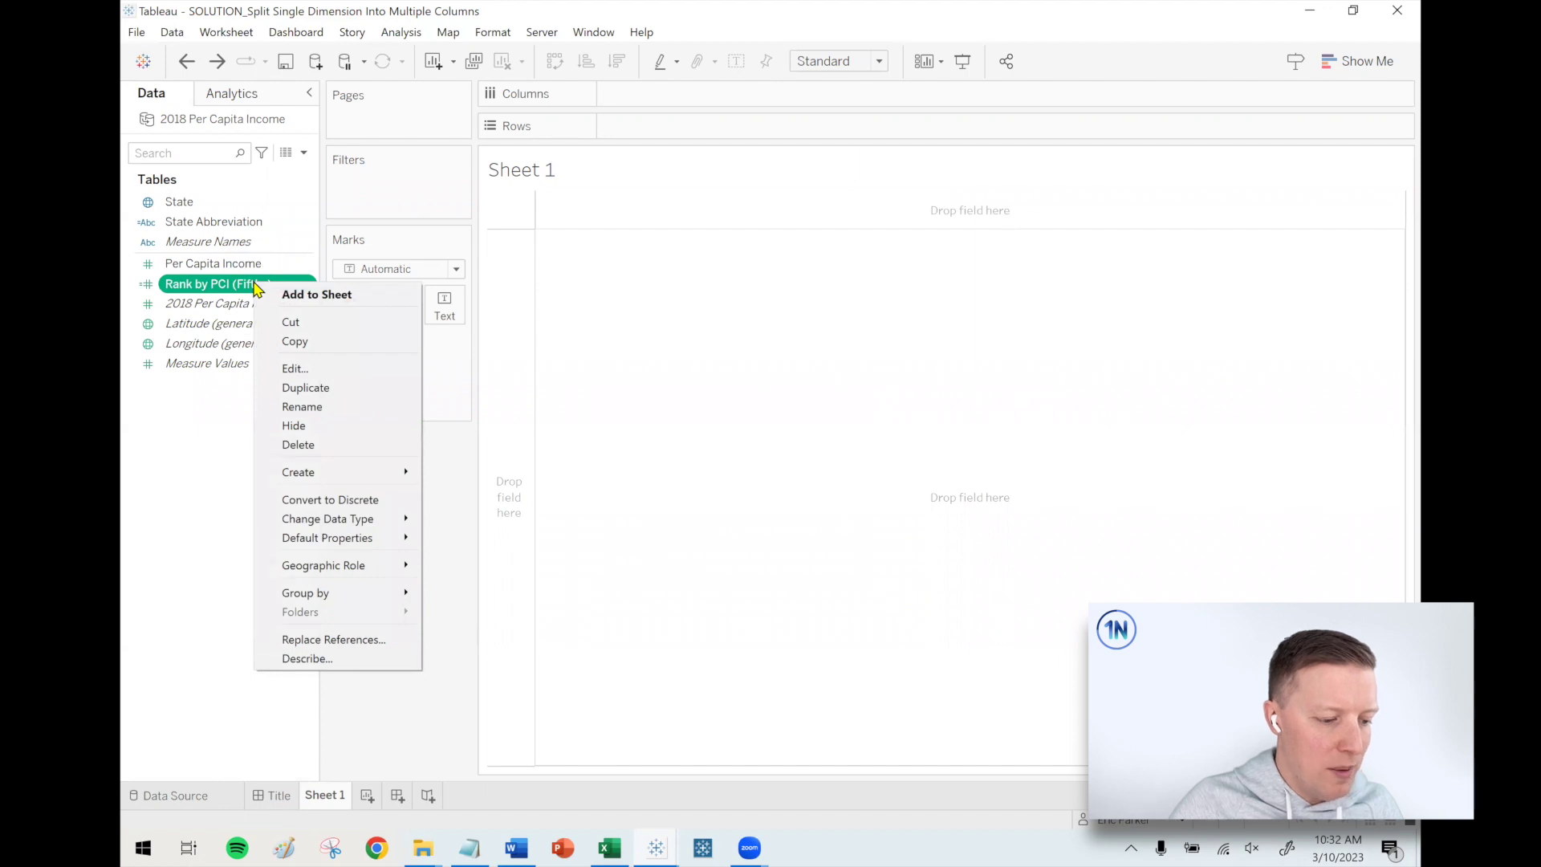
left_click(363, 501)
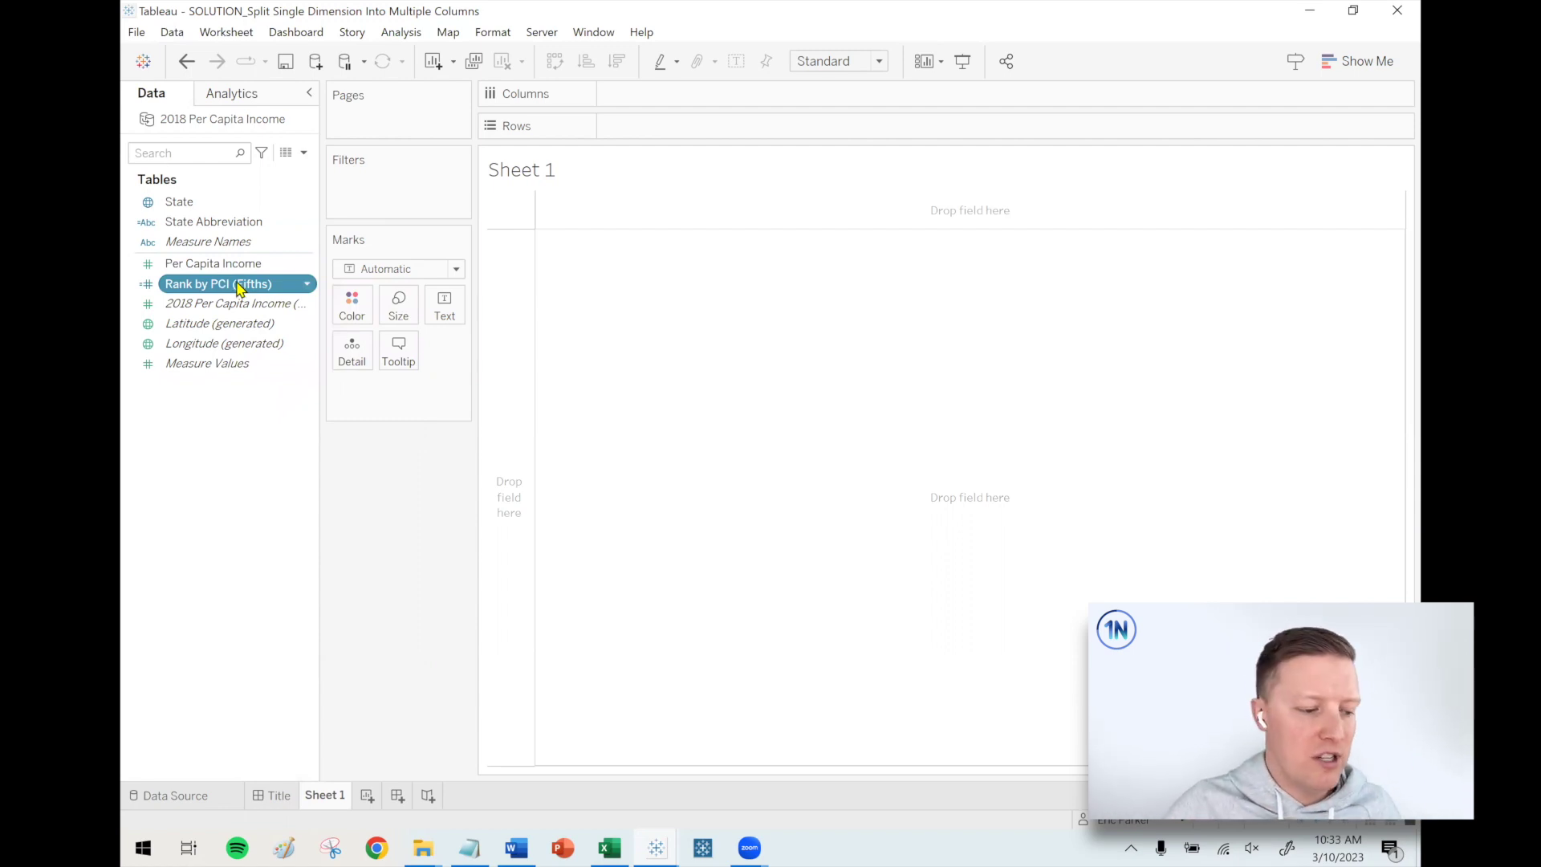
- Add State to Detail and remove the generated Latitude and Longitude fields from Rows and Columns
left_click(195, 203)
left_click(203, 224, "ctrl")
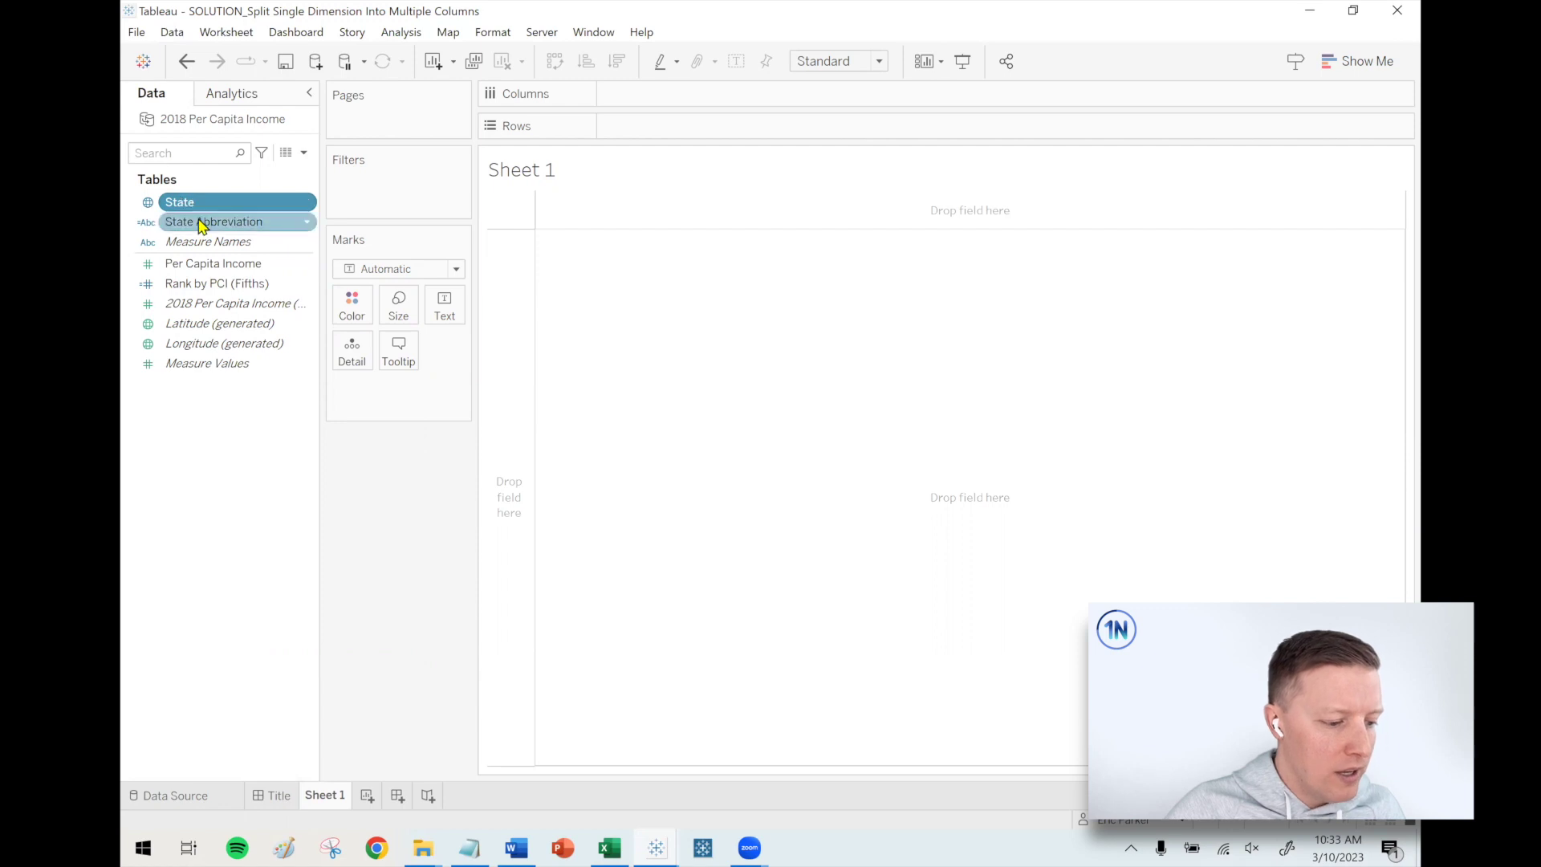
left_click(200, 207)
mouse_move(177, 207)
left_mouse_down()
mouse_move(225, 202)
mouse_move(385, 317)
mouse_move(350, 357)
left_mouse_up()
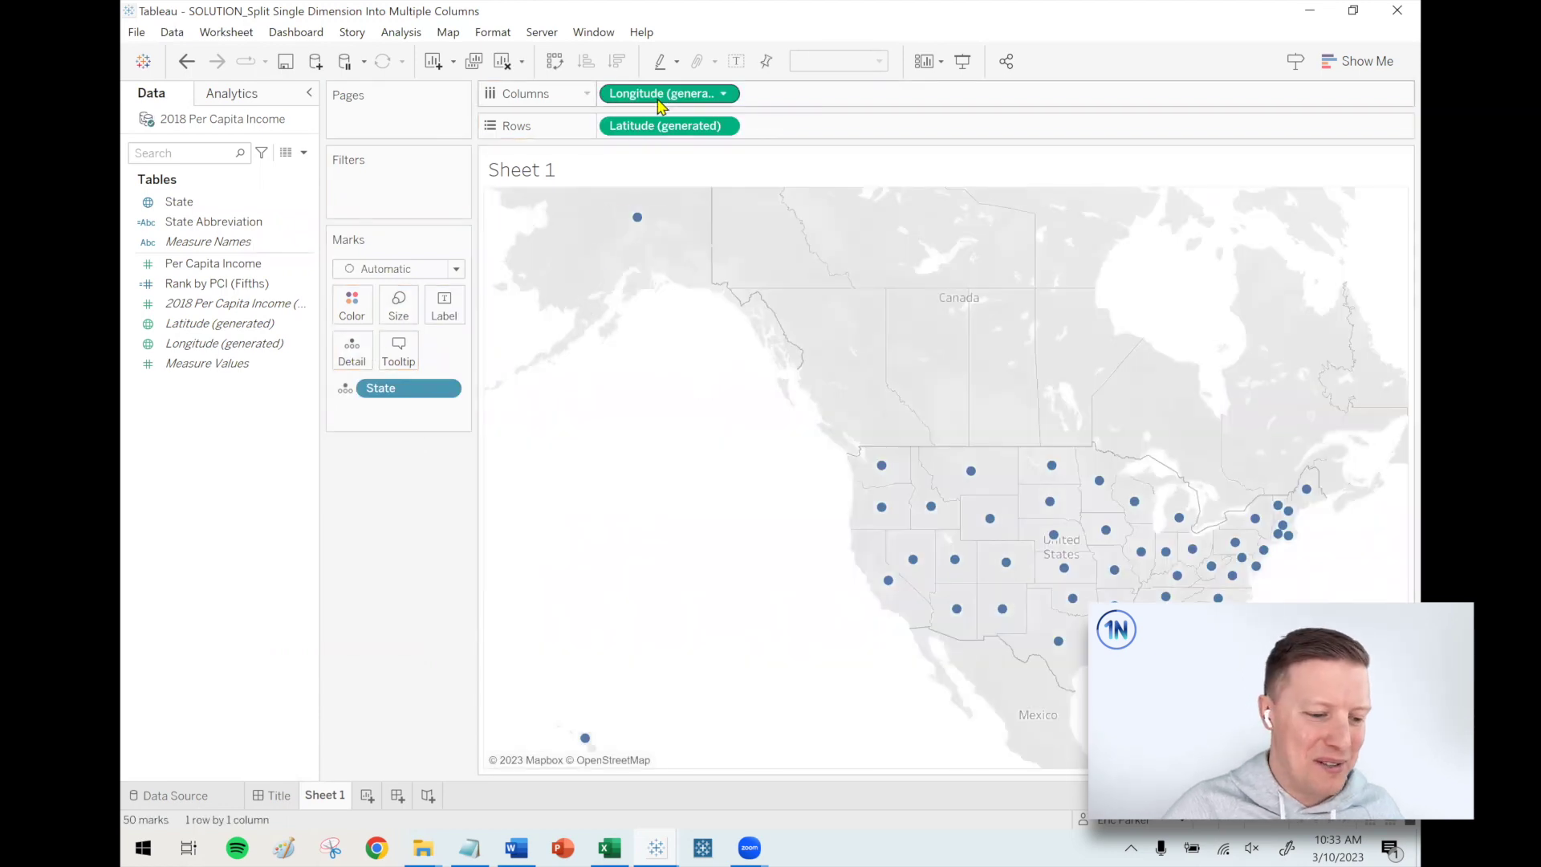
left_click_drag(652, 129, 315, 438)
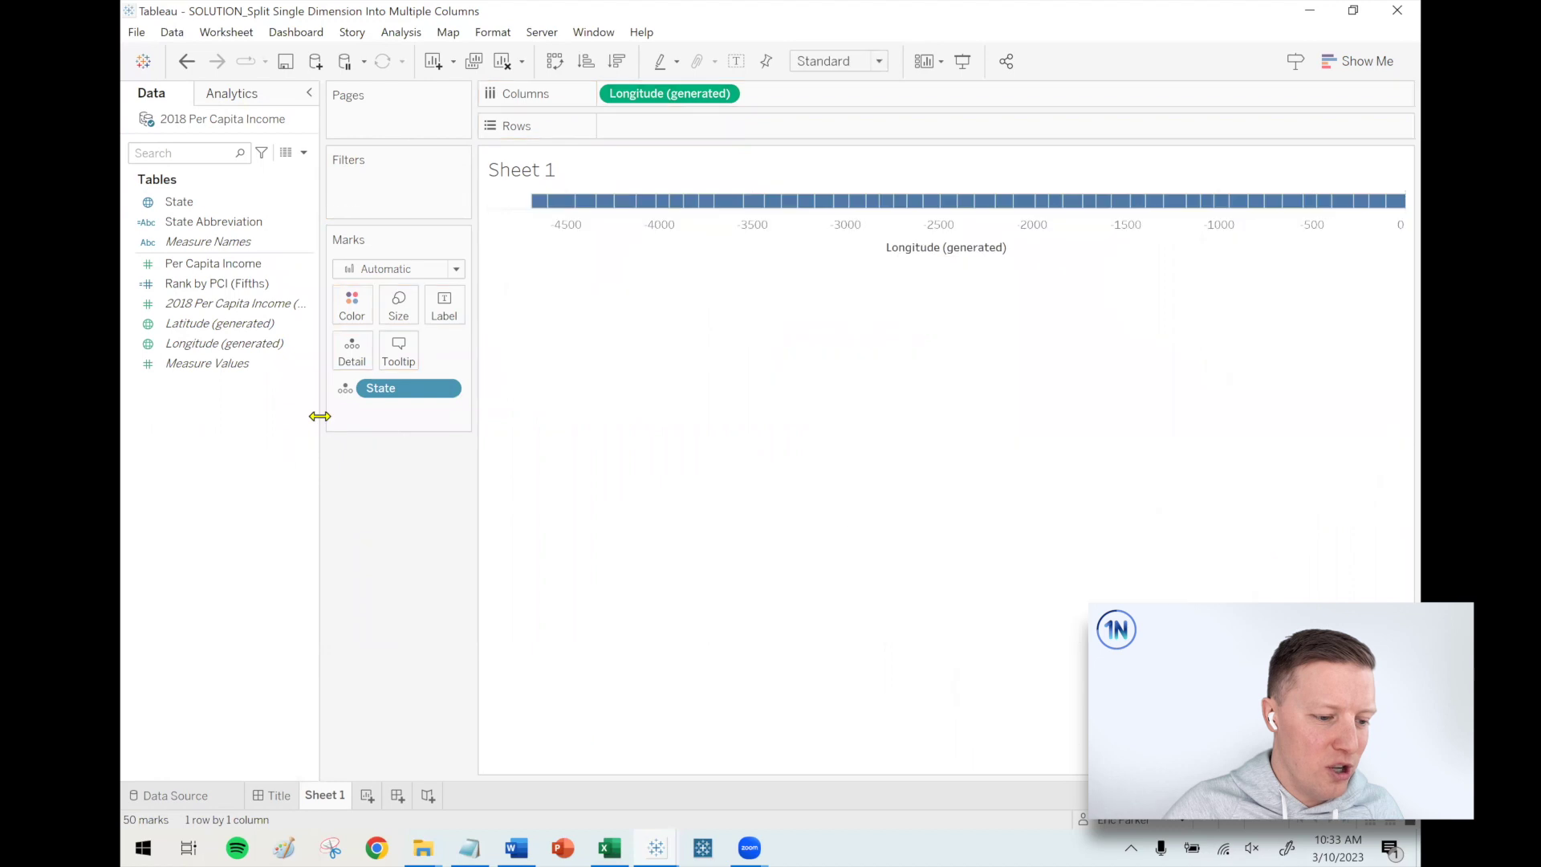
left_click_drag(647, 95, 325, 473)
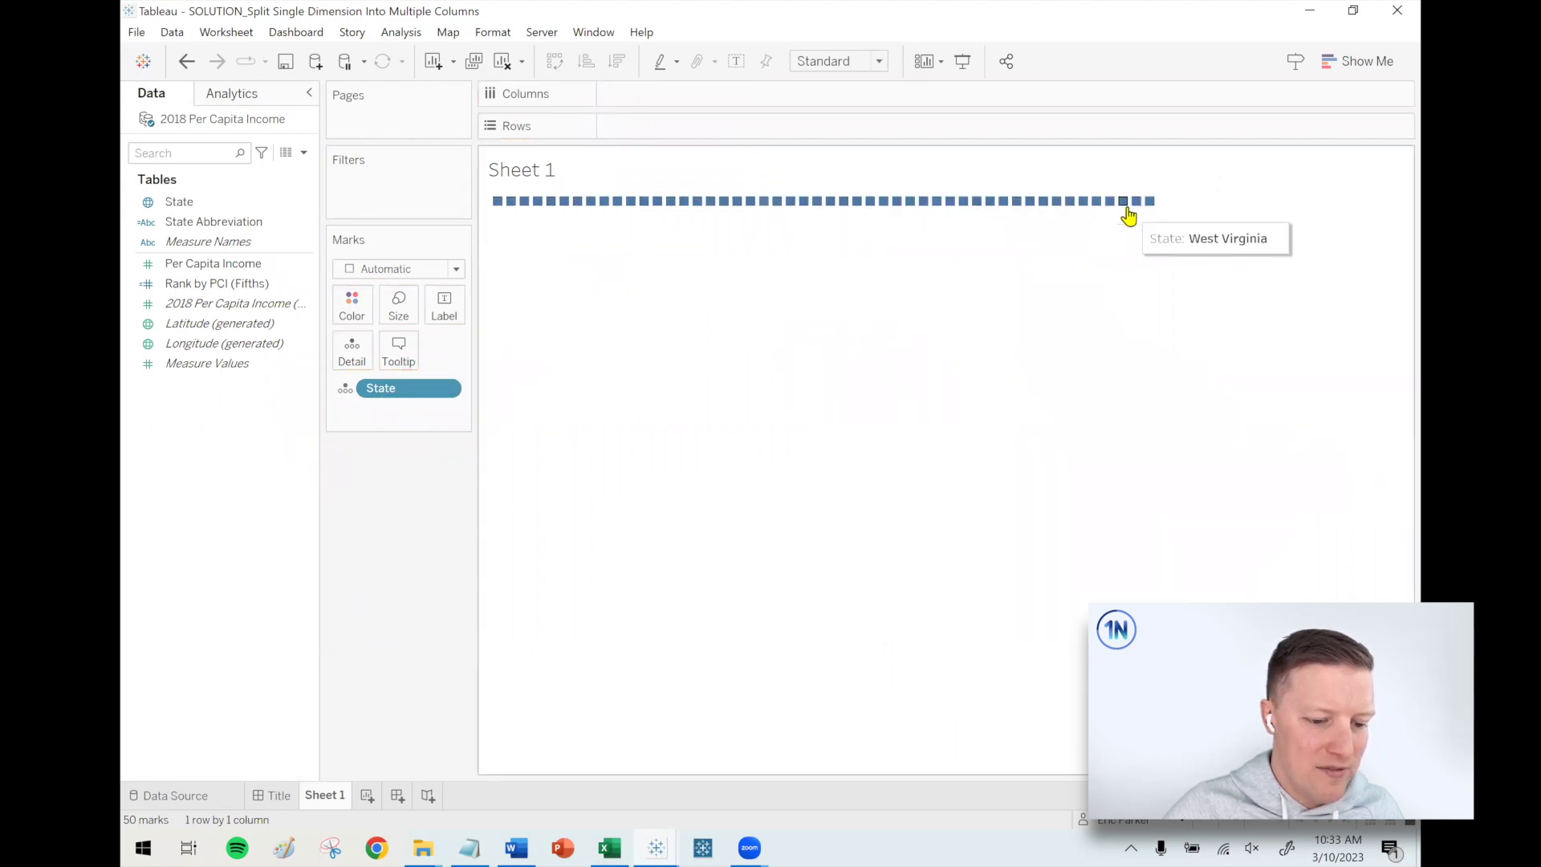
- Examine the CASE formula of the State Abbreviation calculated field, then close it without changes
right_click(186, 222)
left_click(259, 327)
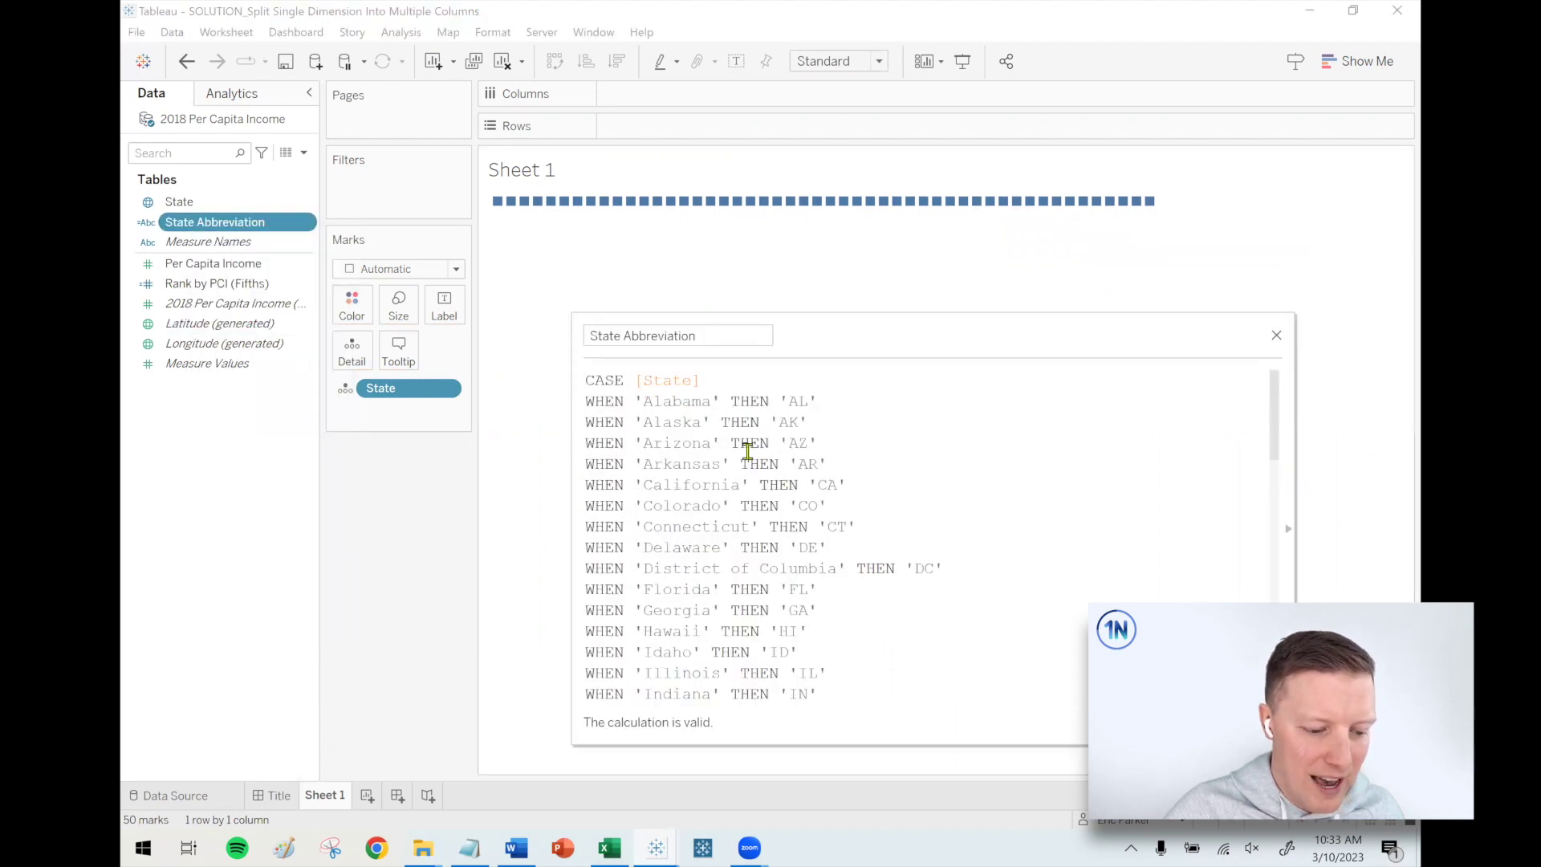
left_click_drag(687, 401, 827, 403)
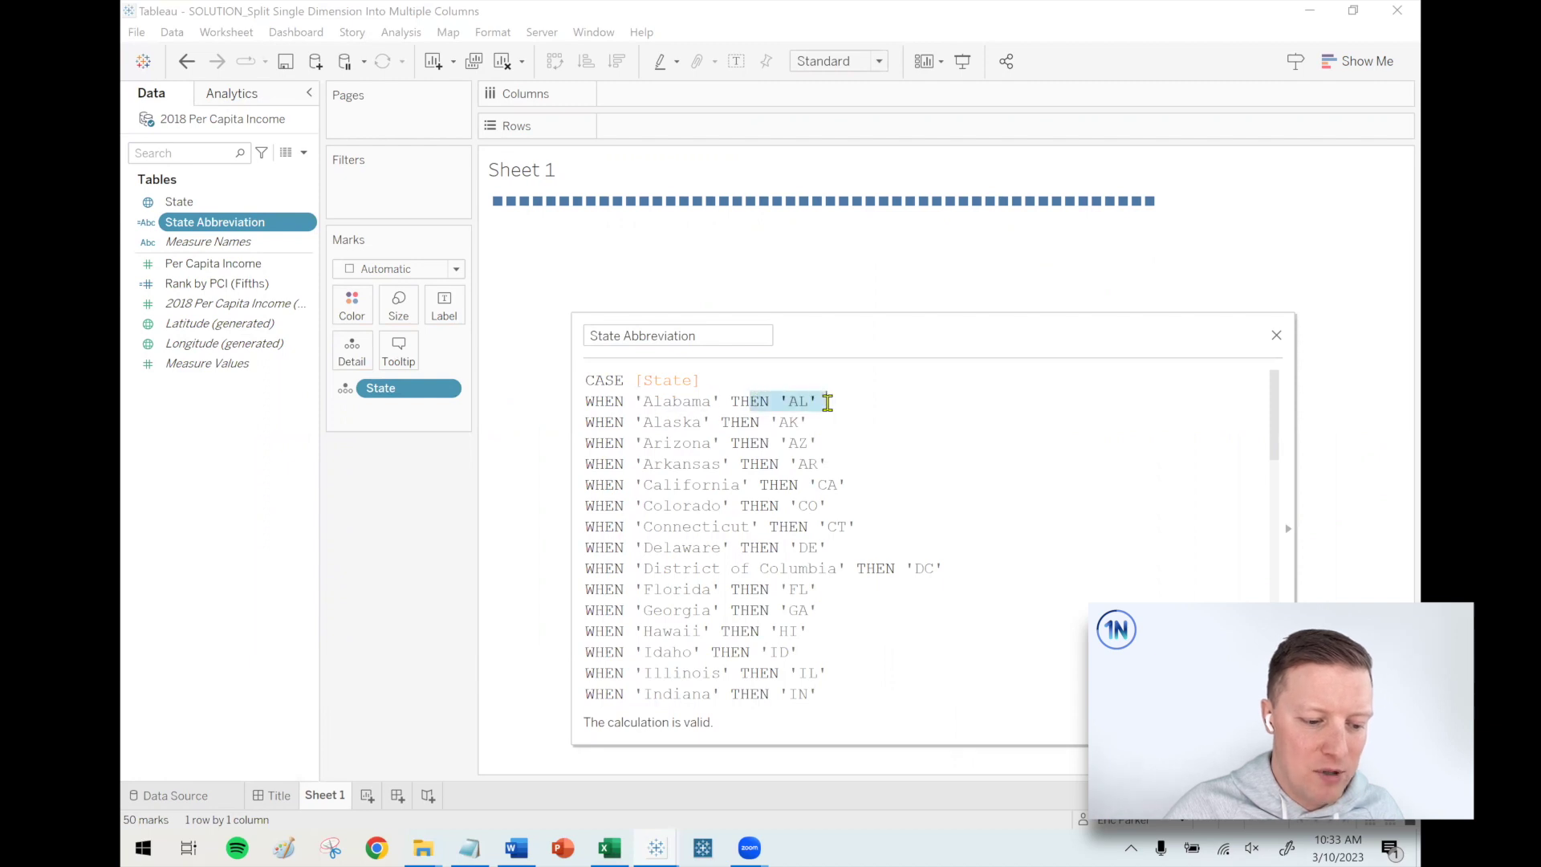
left_click(885, 415)
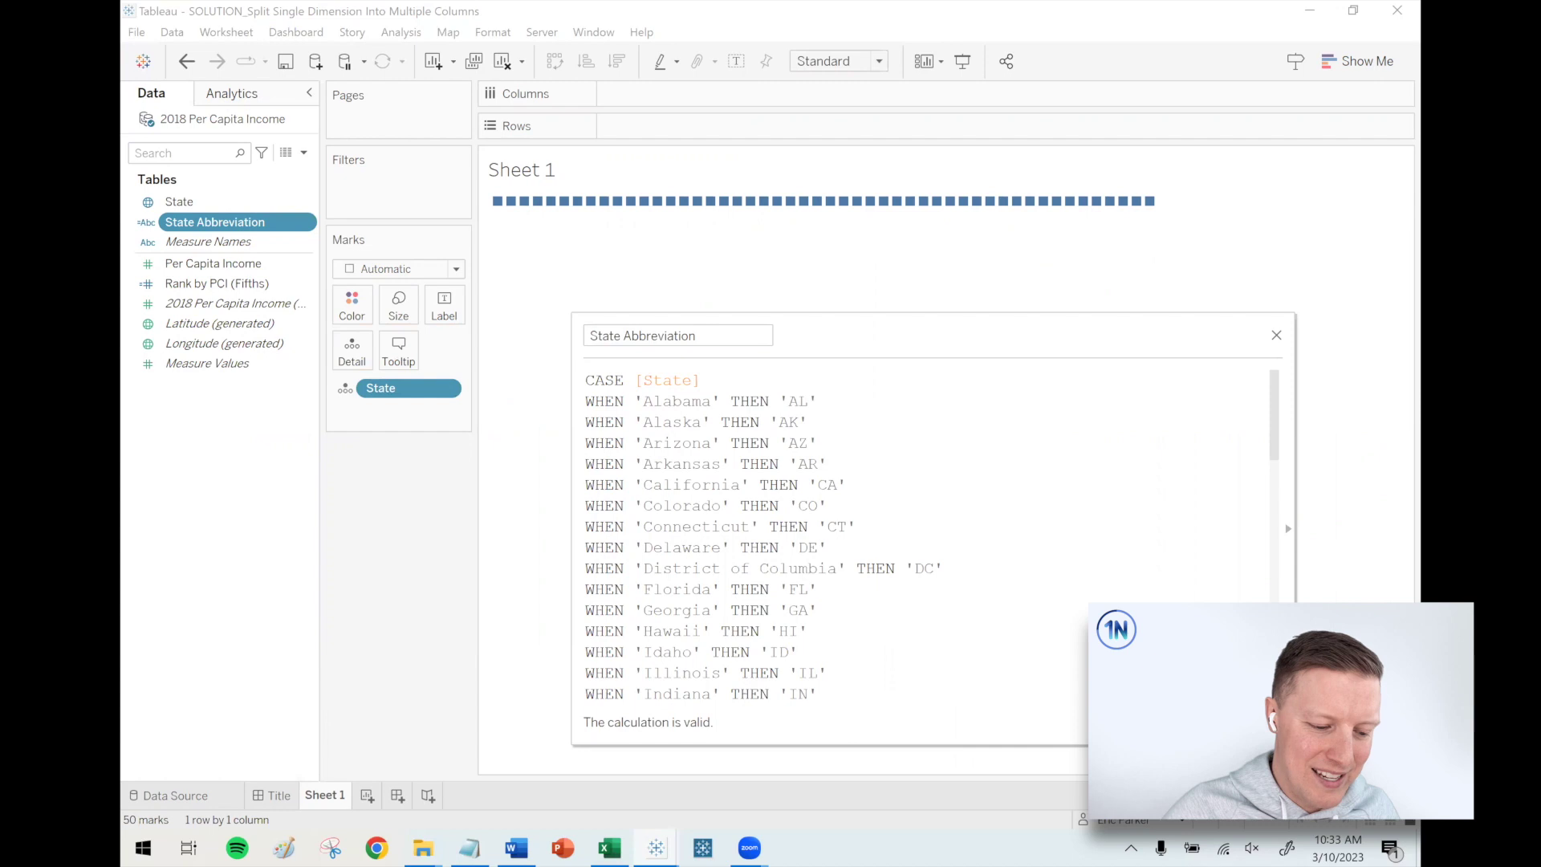
left_click(1256, 725)
- Add State Abbreviation to Detail and place the discrete Rank by PCI (Fifths) field on Columns
left_click_drag(225, 222, 350, 351)
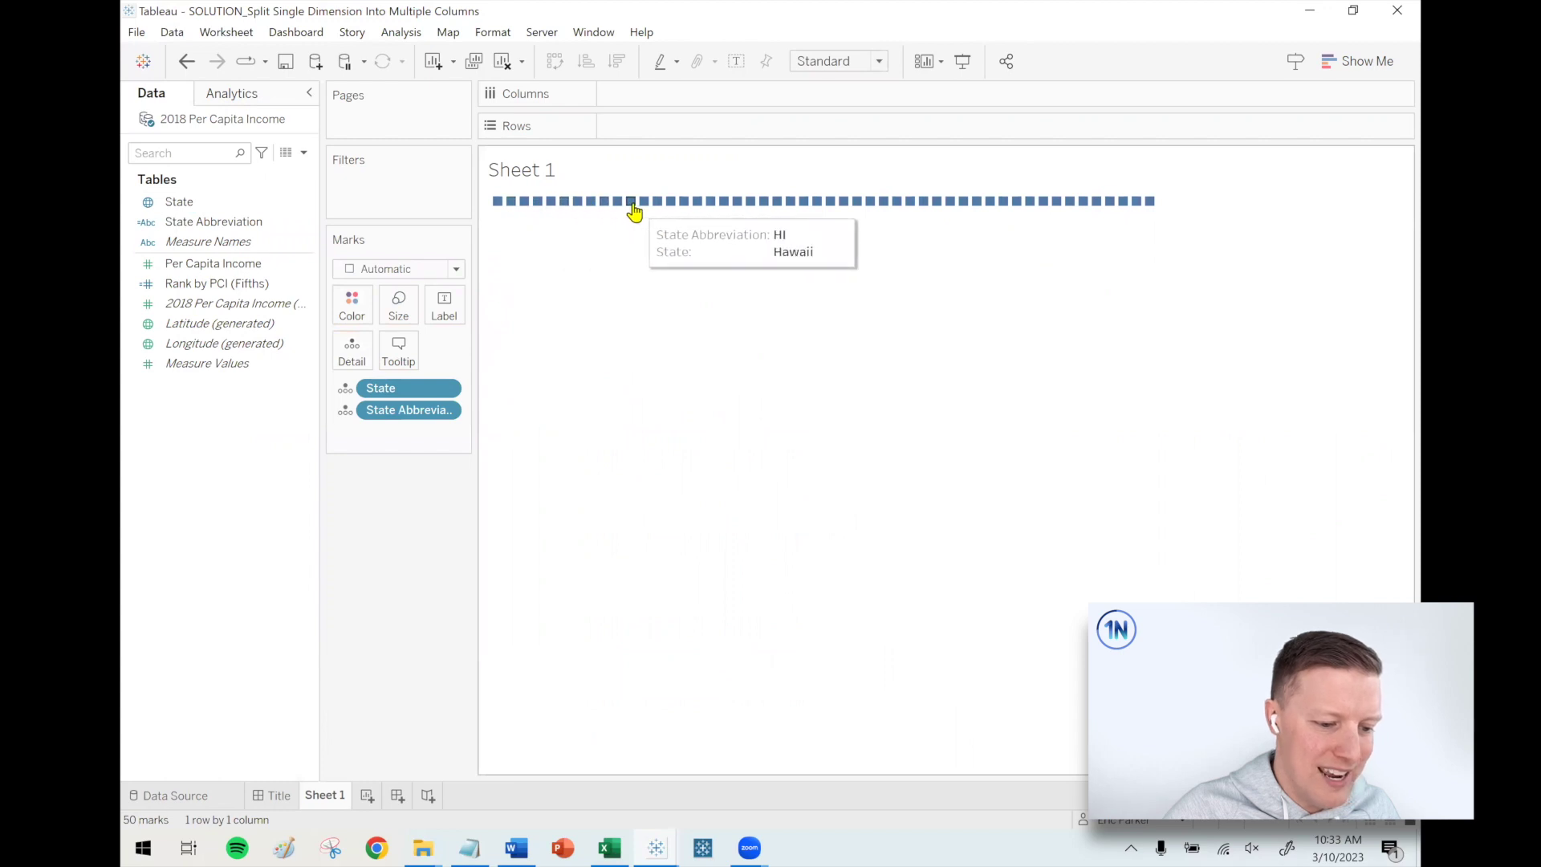
left_click(218, 270)
left_click_drag(218, 281, 683, 94)
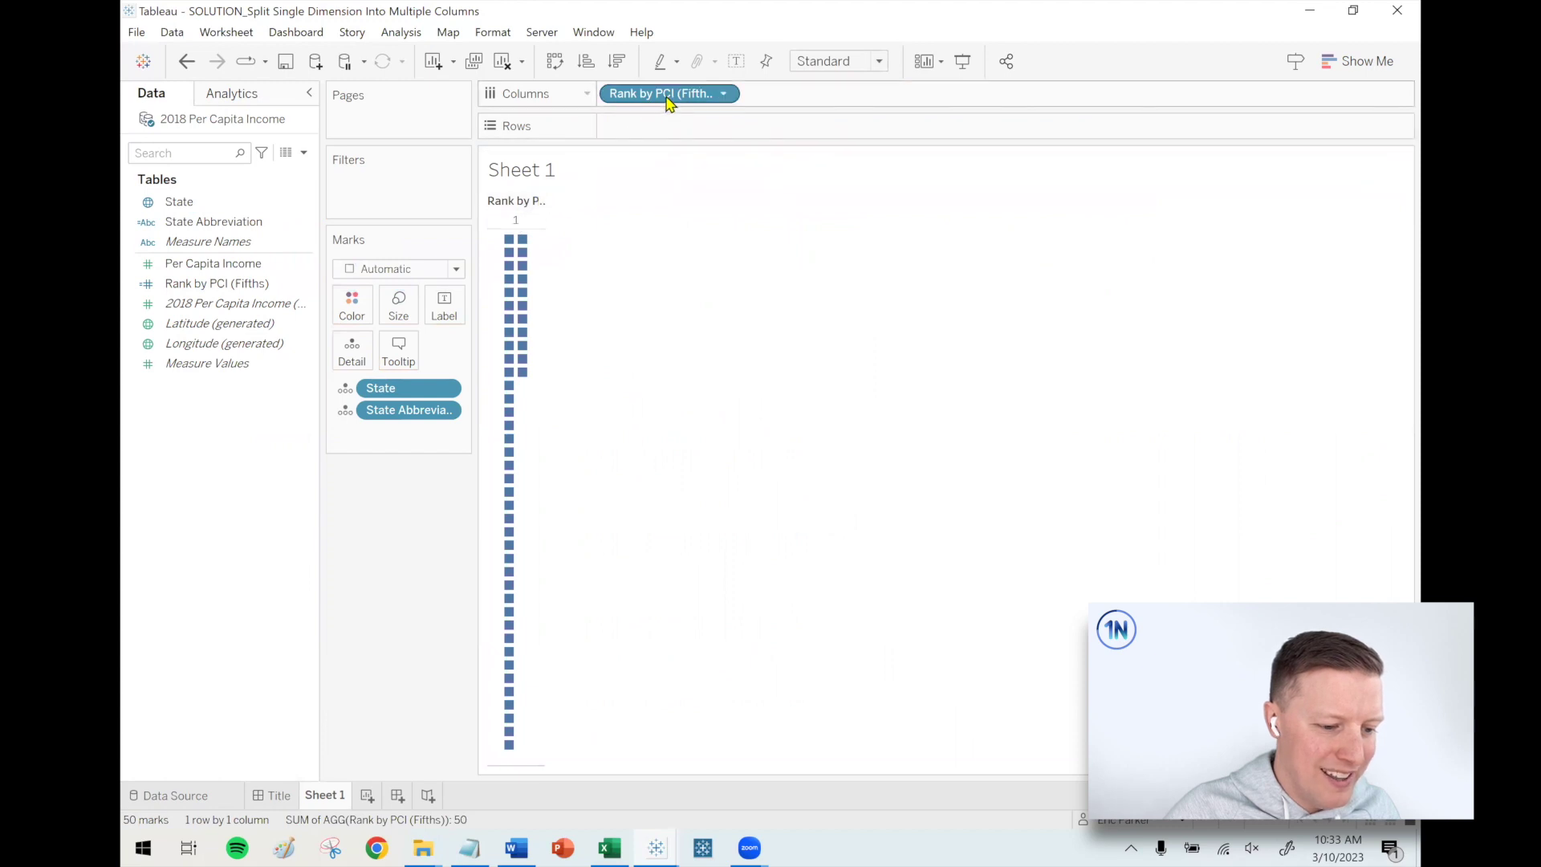
- Set the Rank by PCI (Fifths) table calculation to compute using the specific dimensions State and State Abbreviation
mouse_move(505, 243)
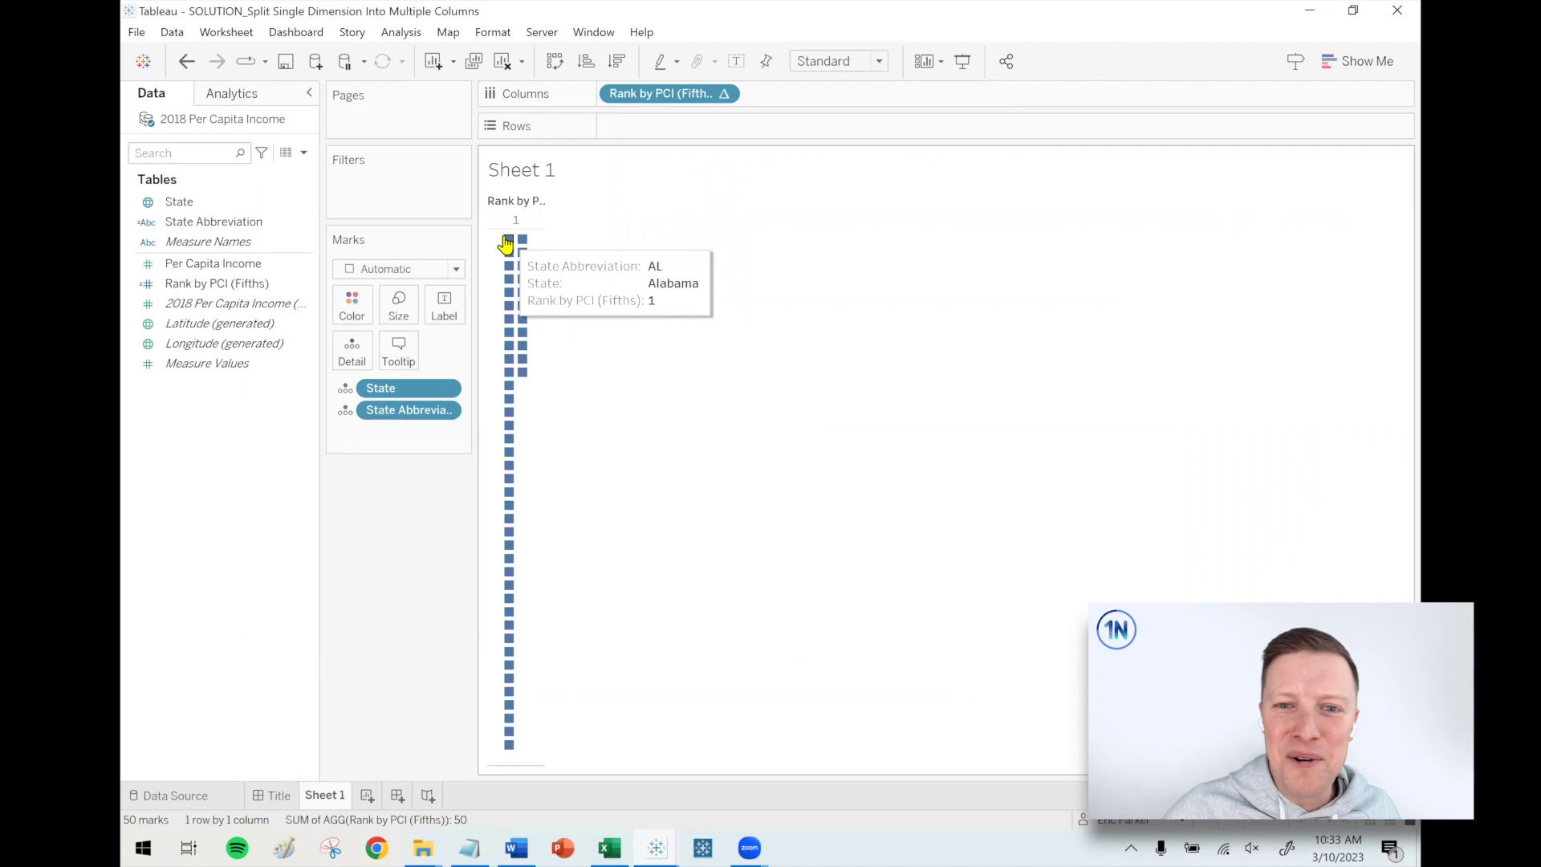
right_click(635, 100)
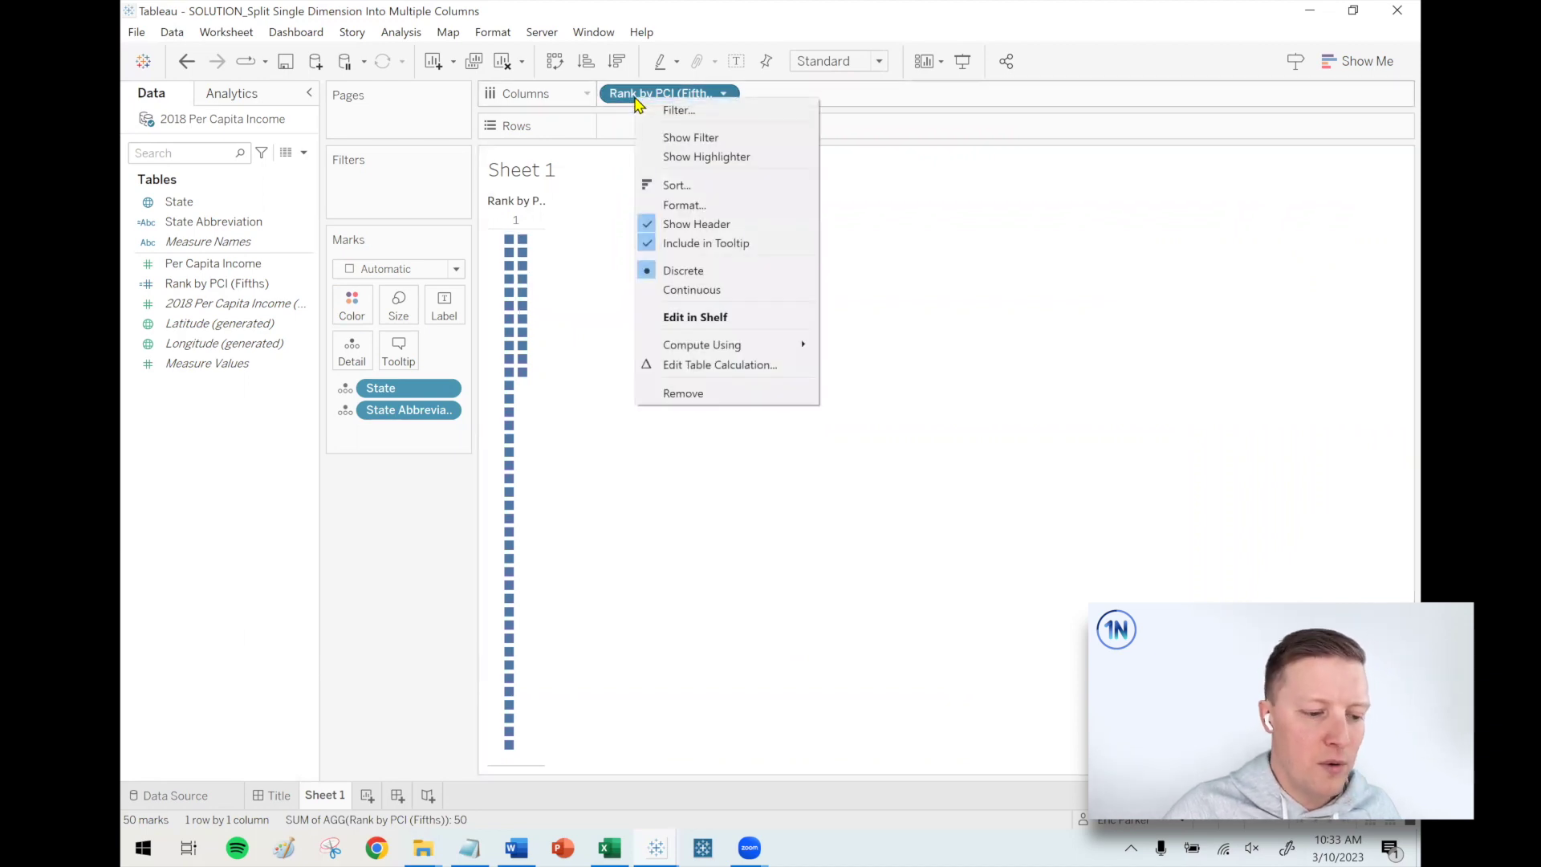
left_click(836, 155)
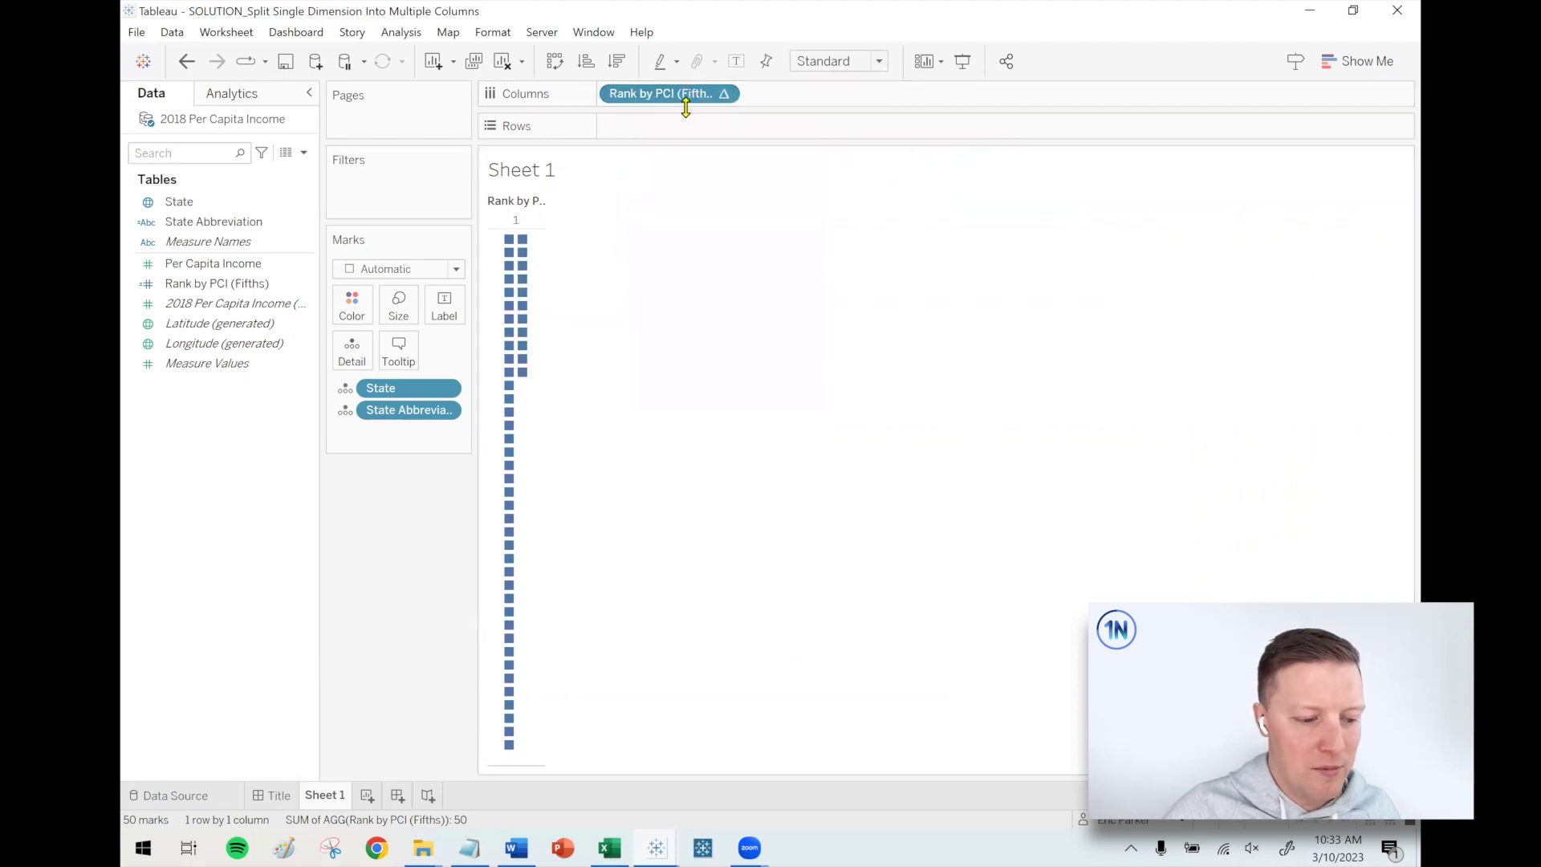
left_click(727, 93)
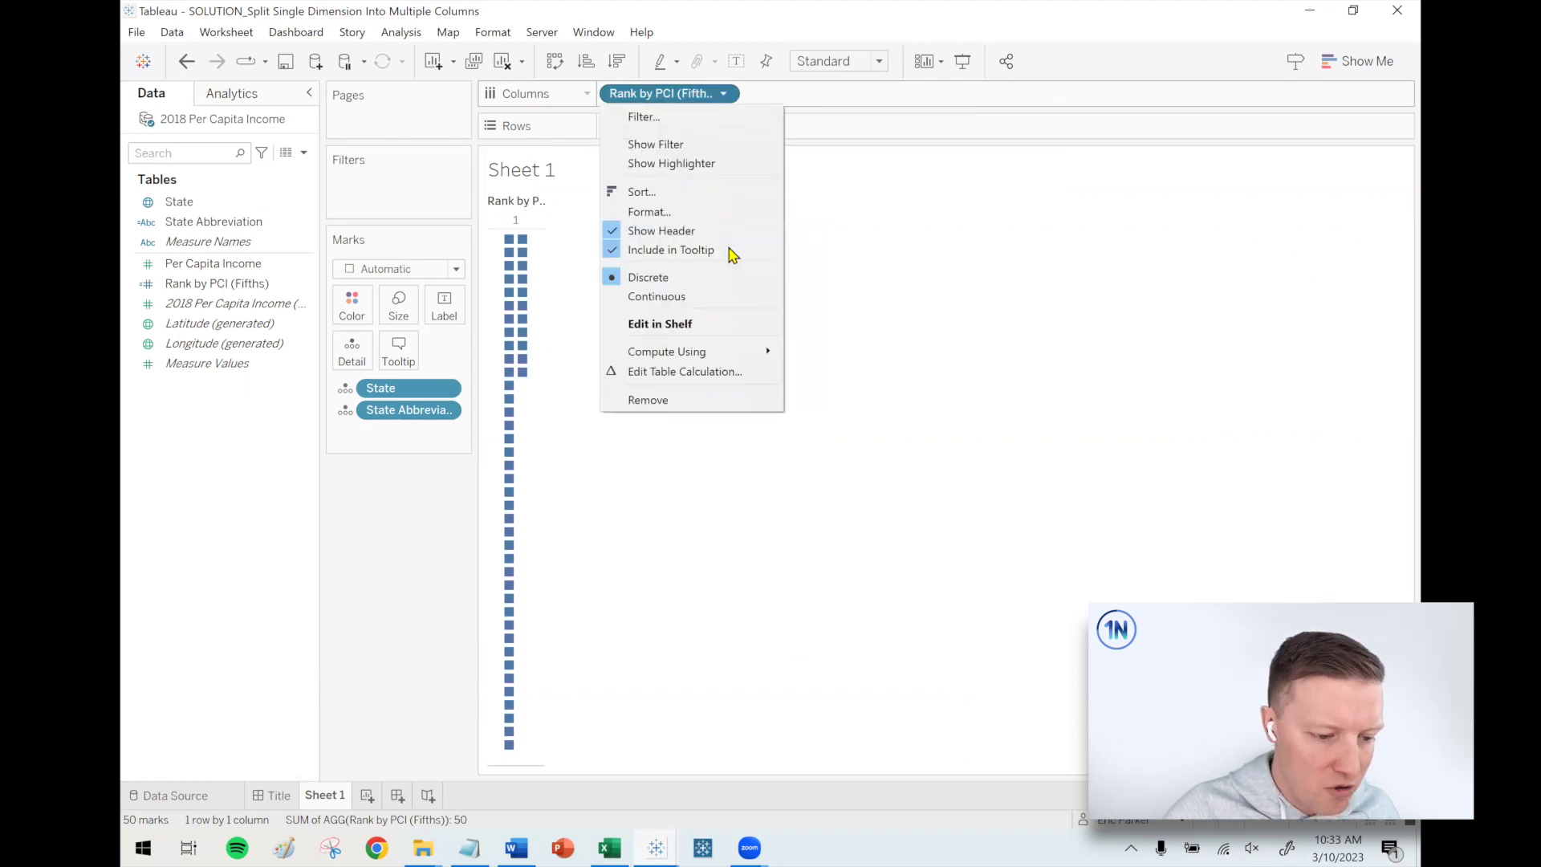
left_click(709, 368)
left_click_drag(689, 238, 906, 290)
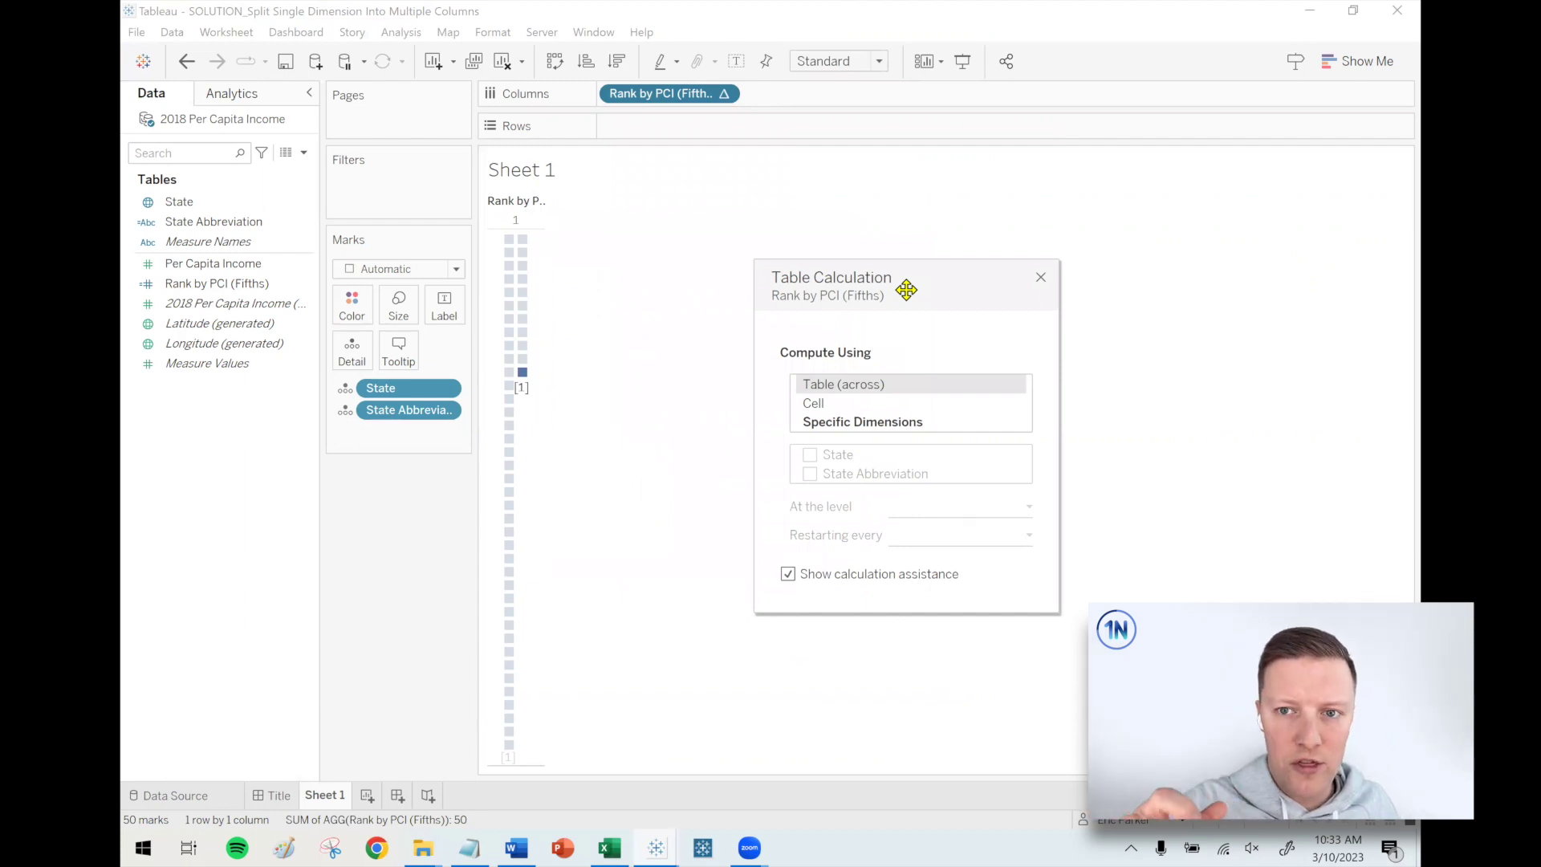
left_click(861, 428)
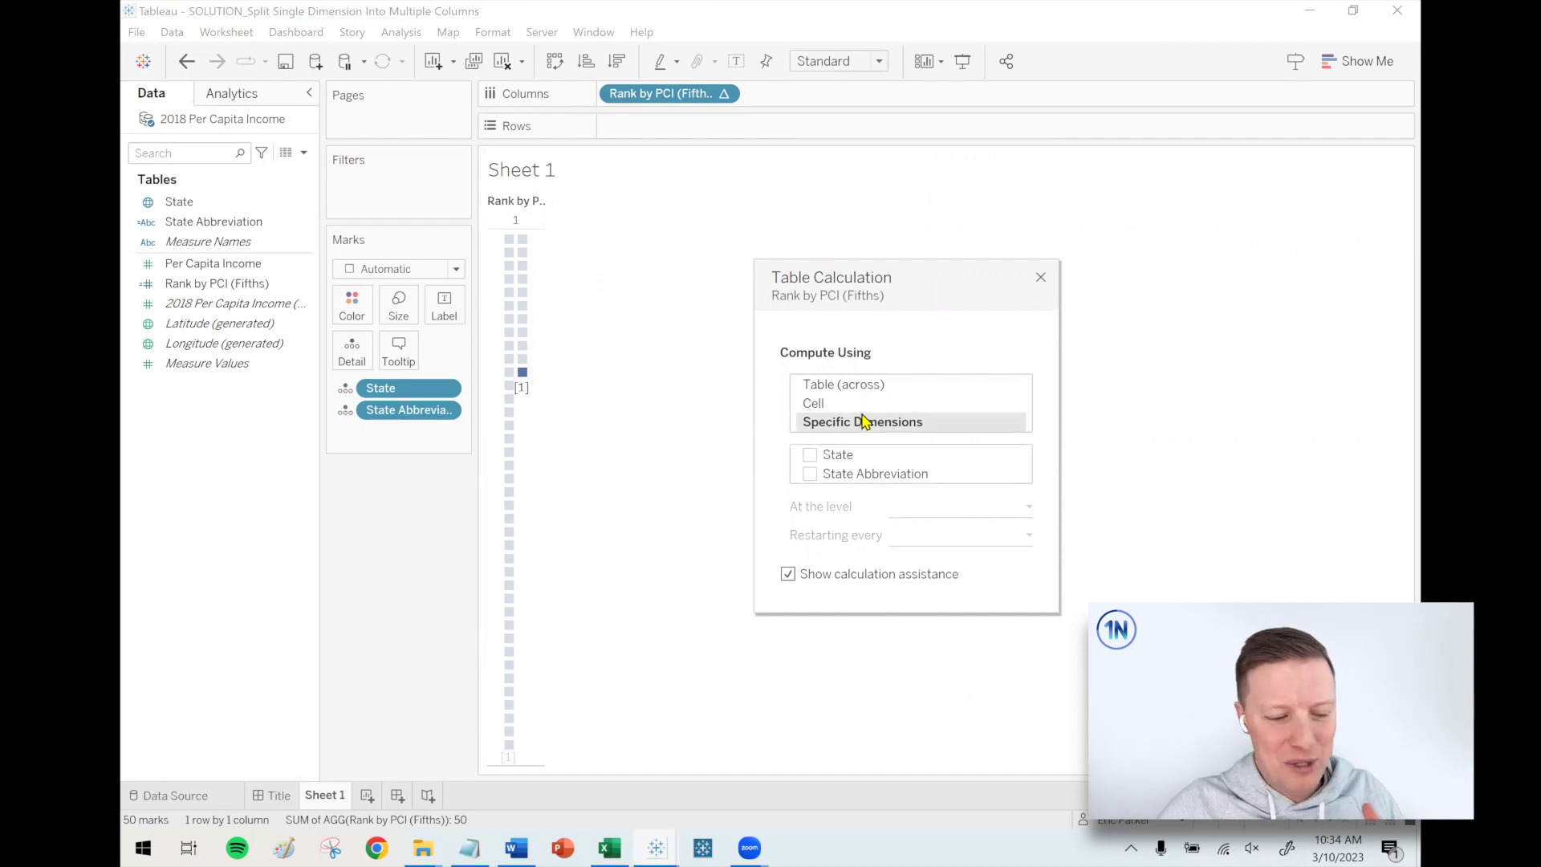
left_click(810, 457)
left_click(810, 476)
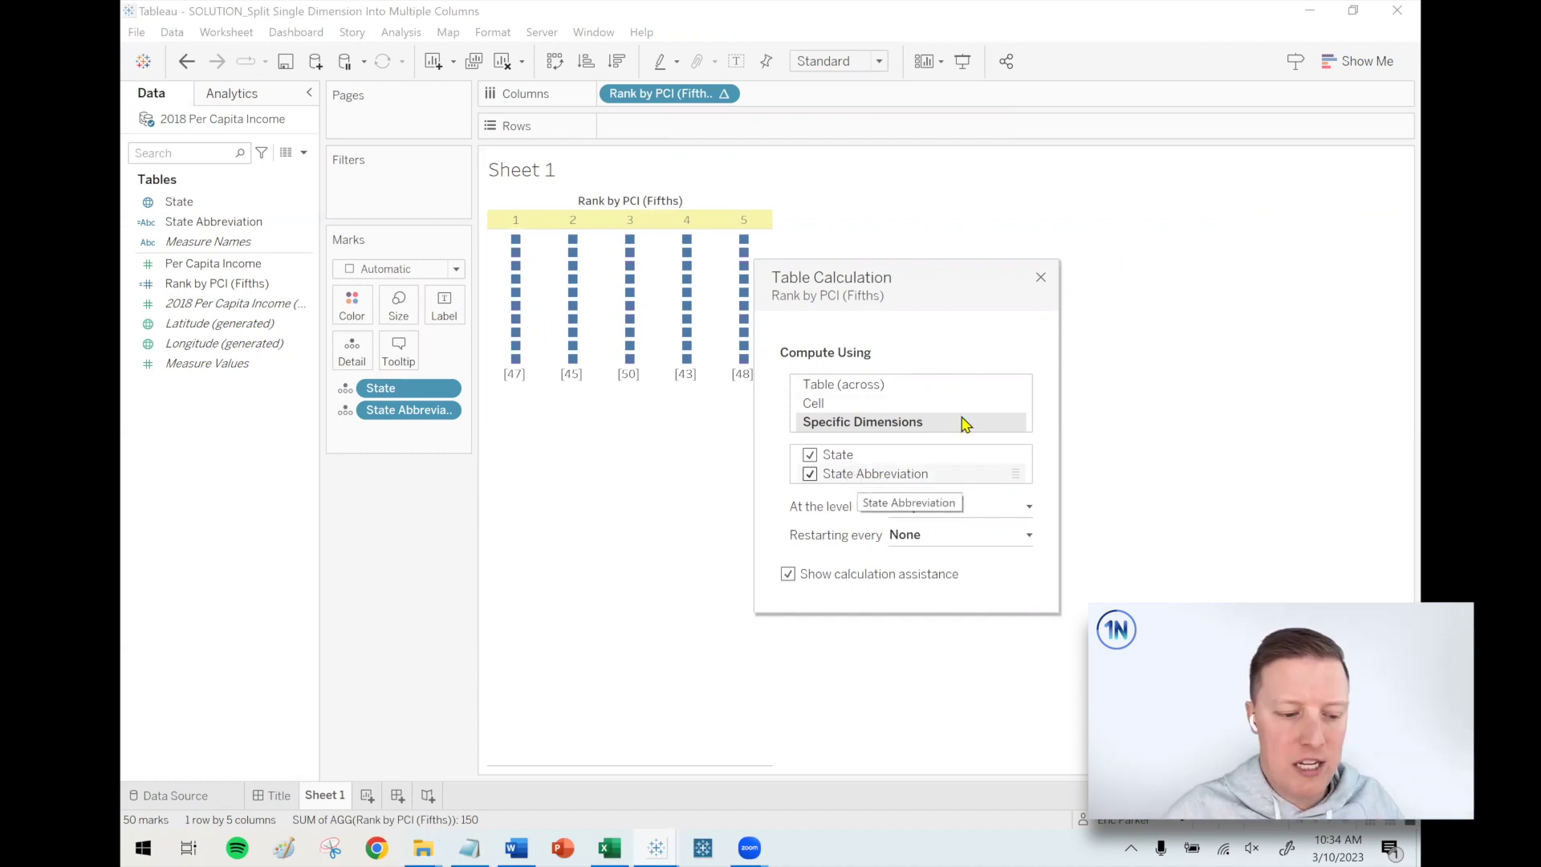
left_click(1041, 277)
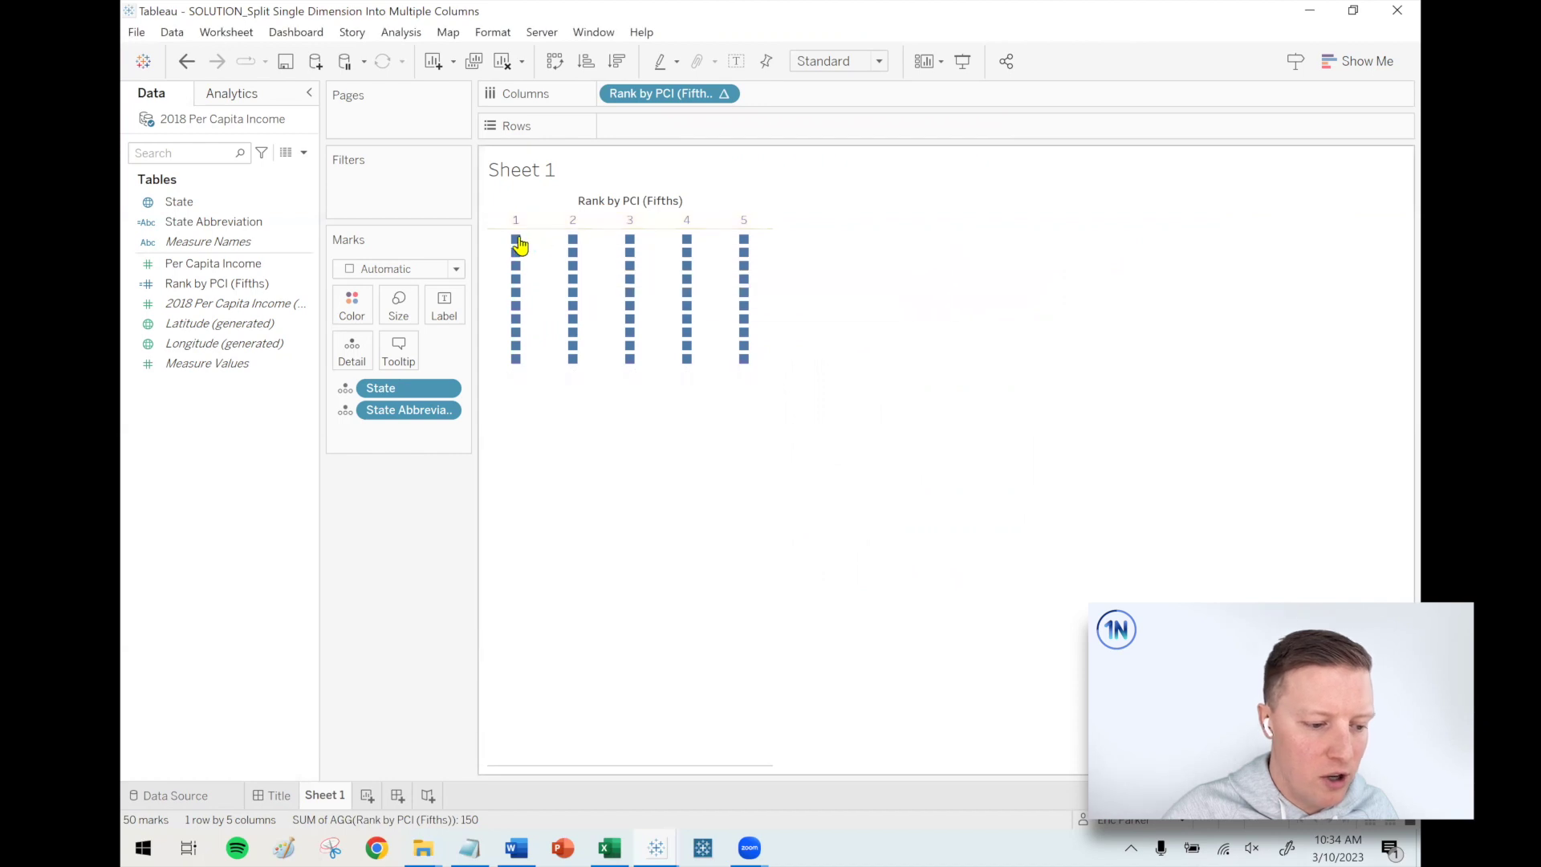
- Create a new calculated field named Rank by PCI (1-10)
mouse_move(516, 298)
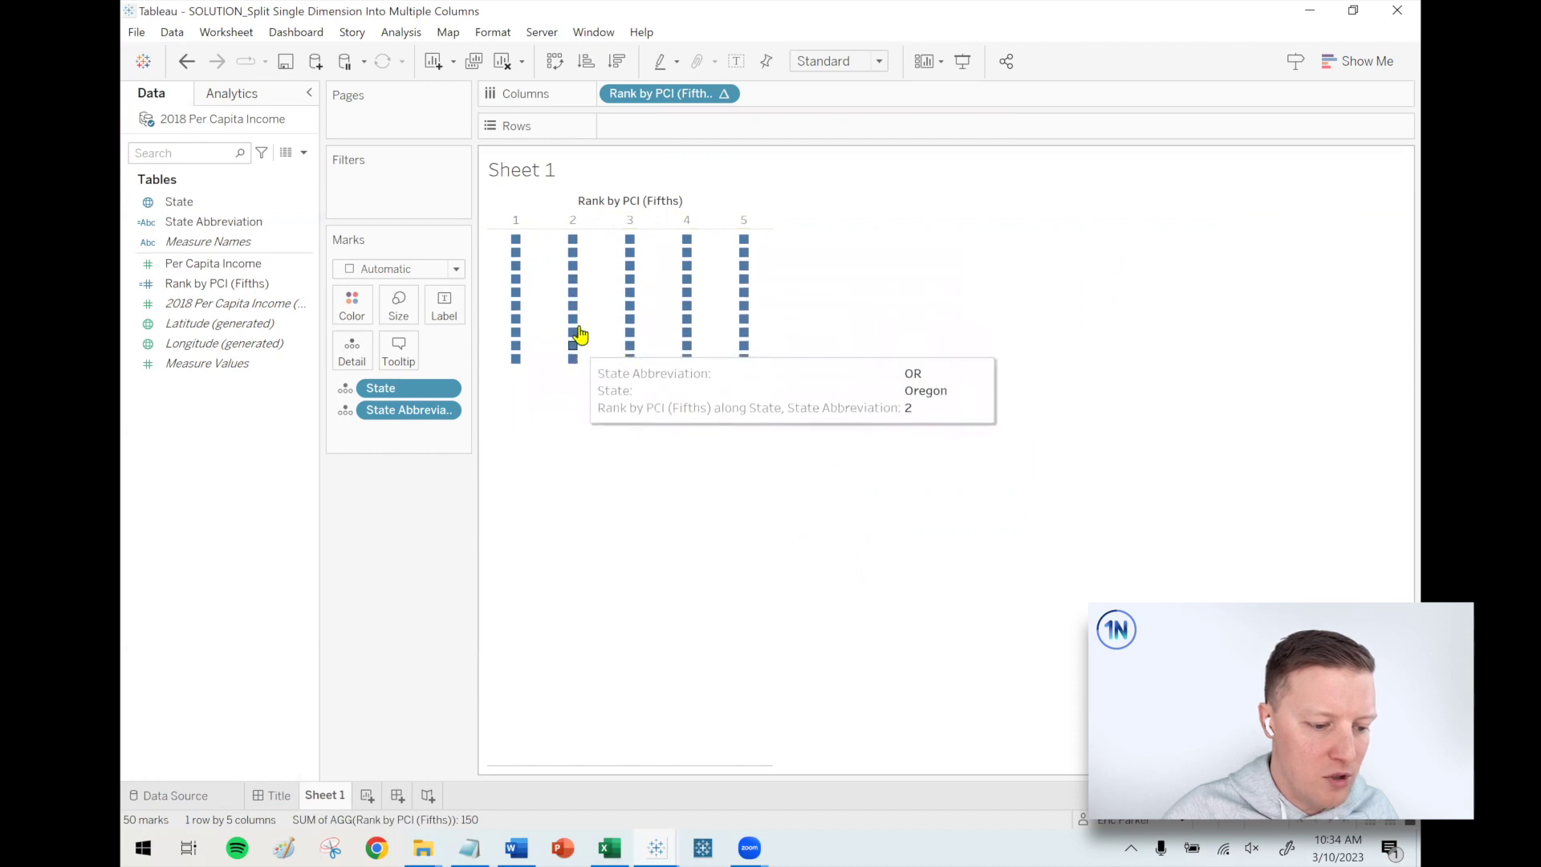
mouse_move(647, 342)
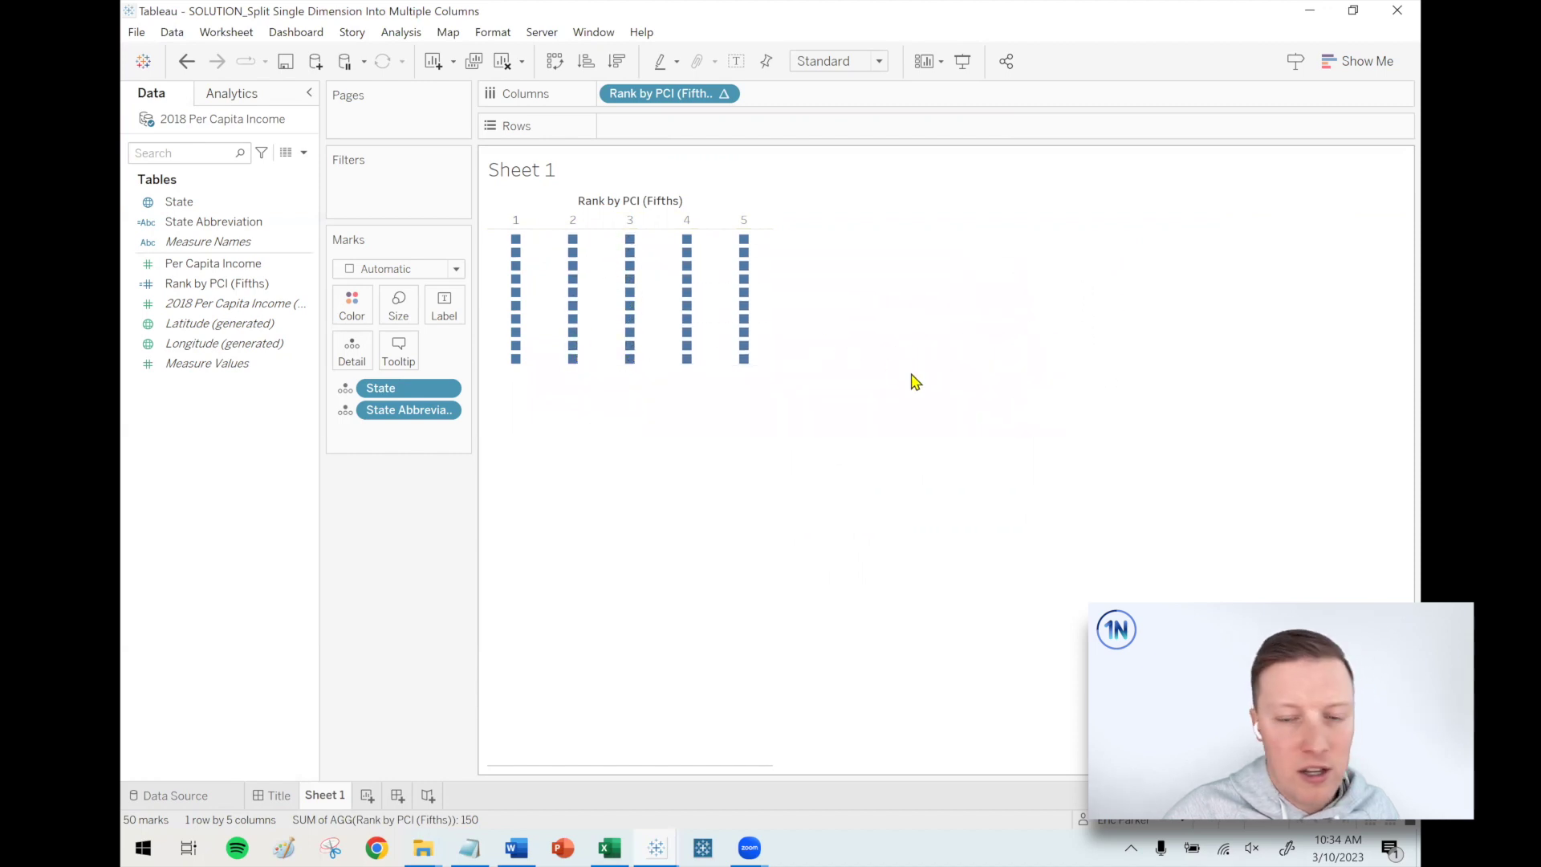
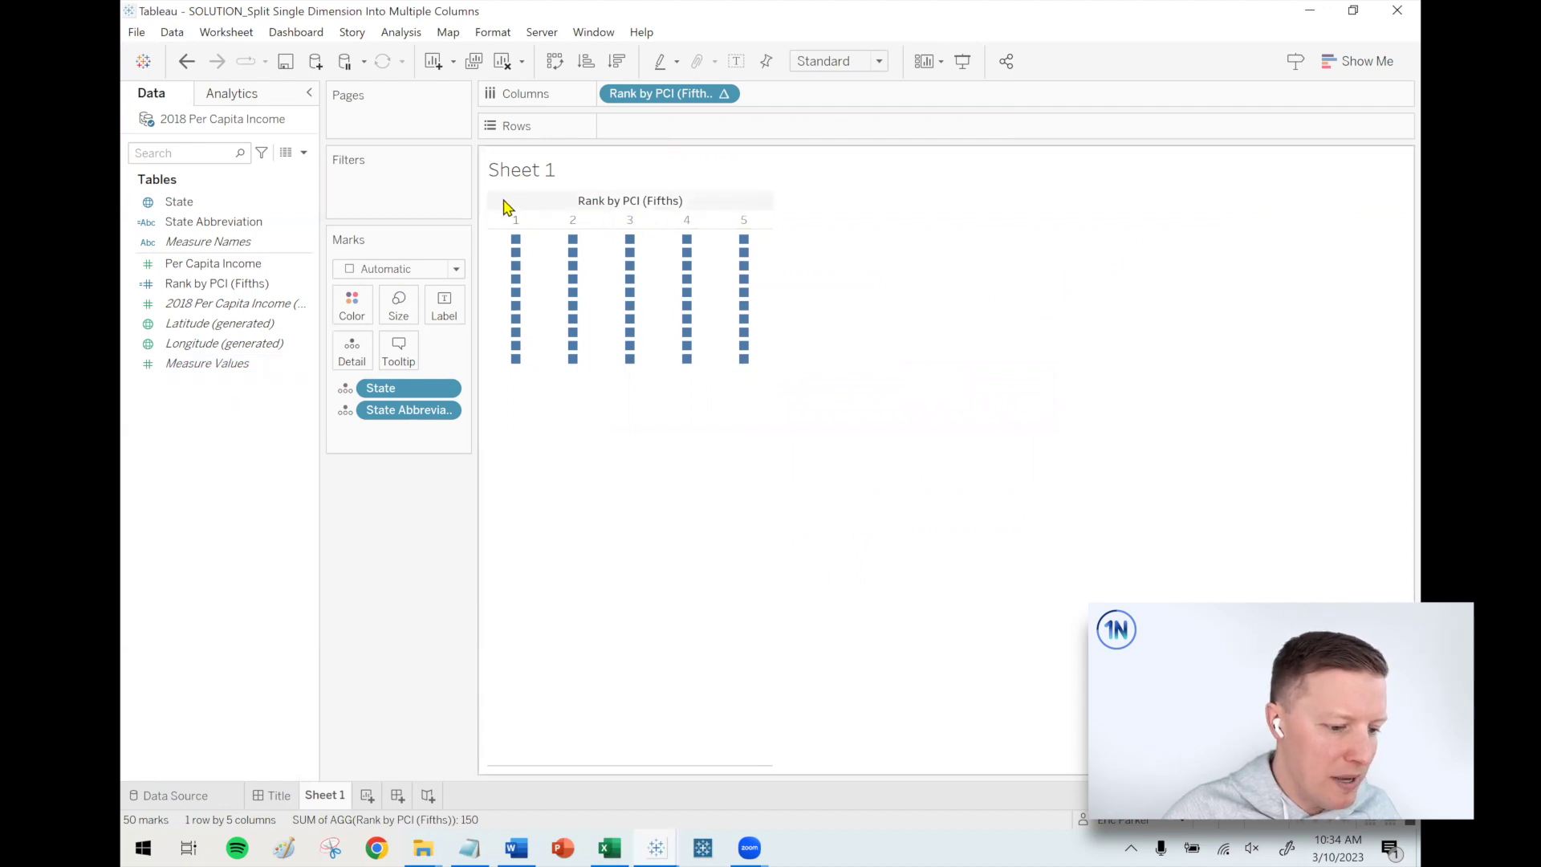
mouse_move(513, 249)
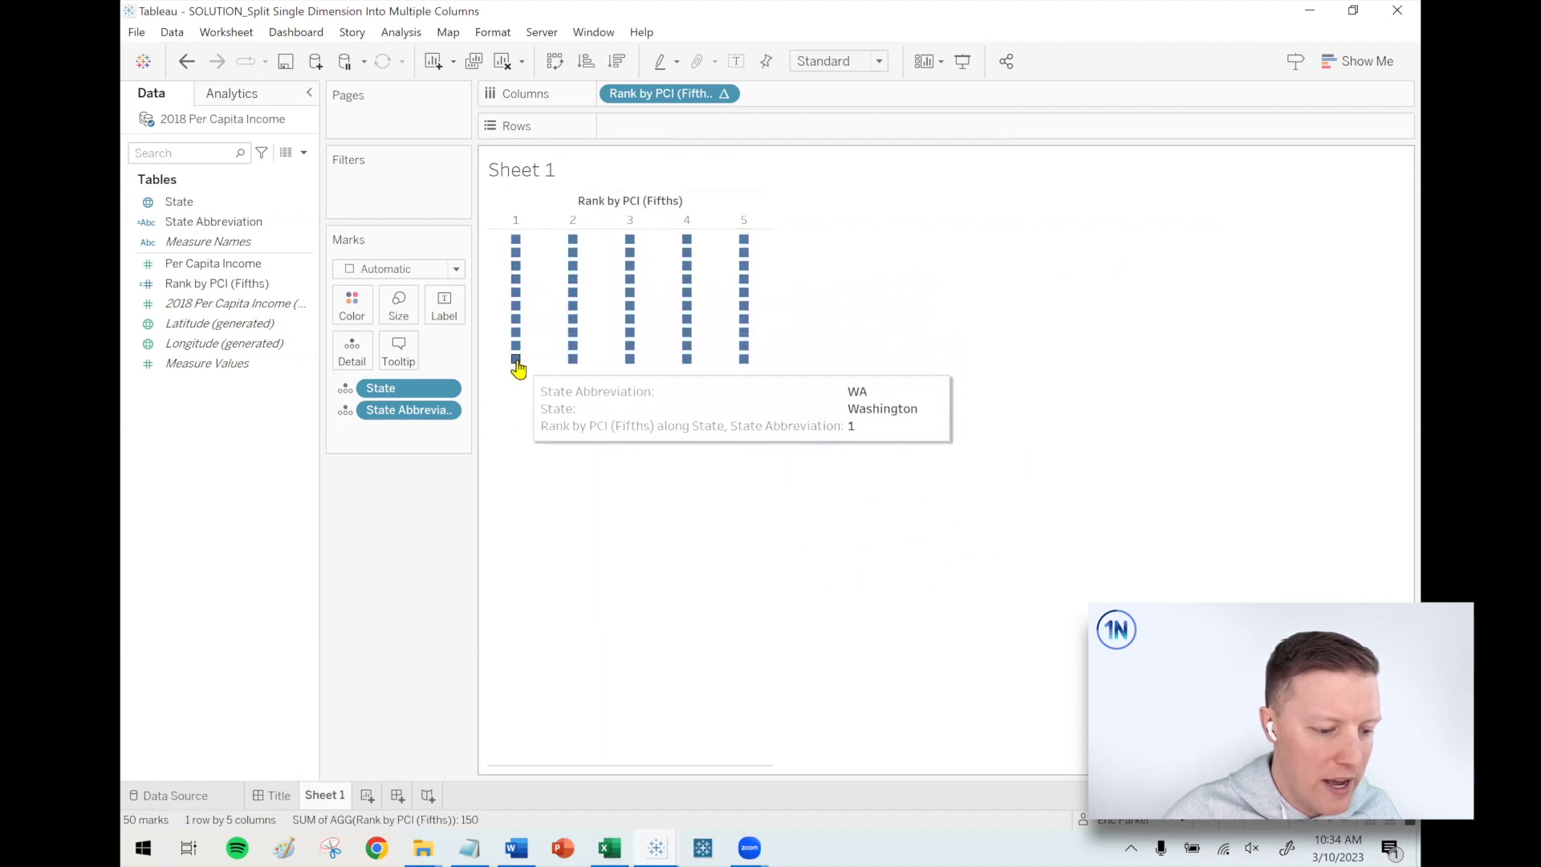
left_click(304, 153)
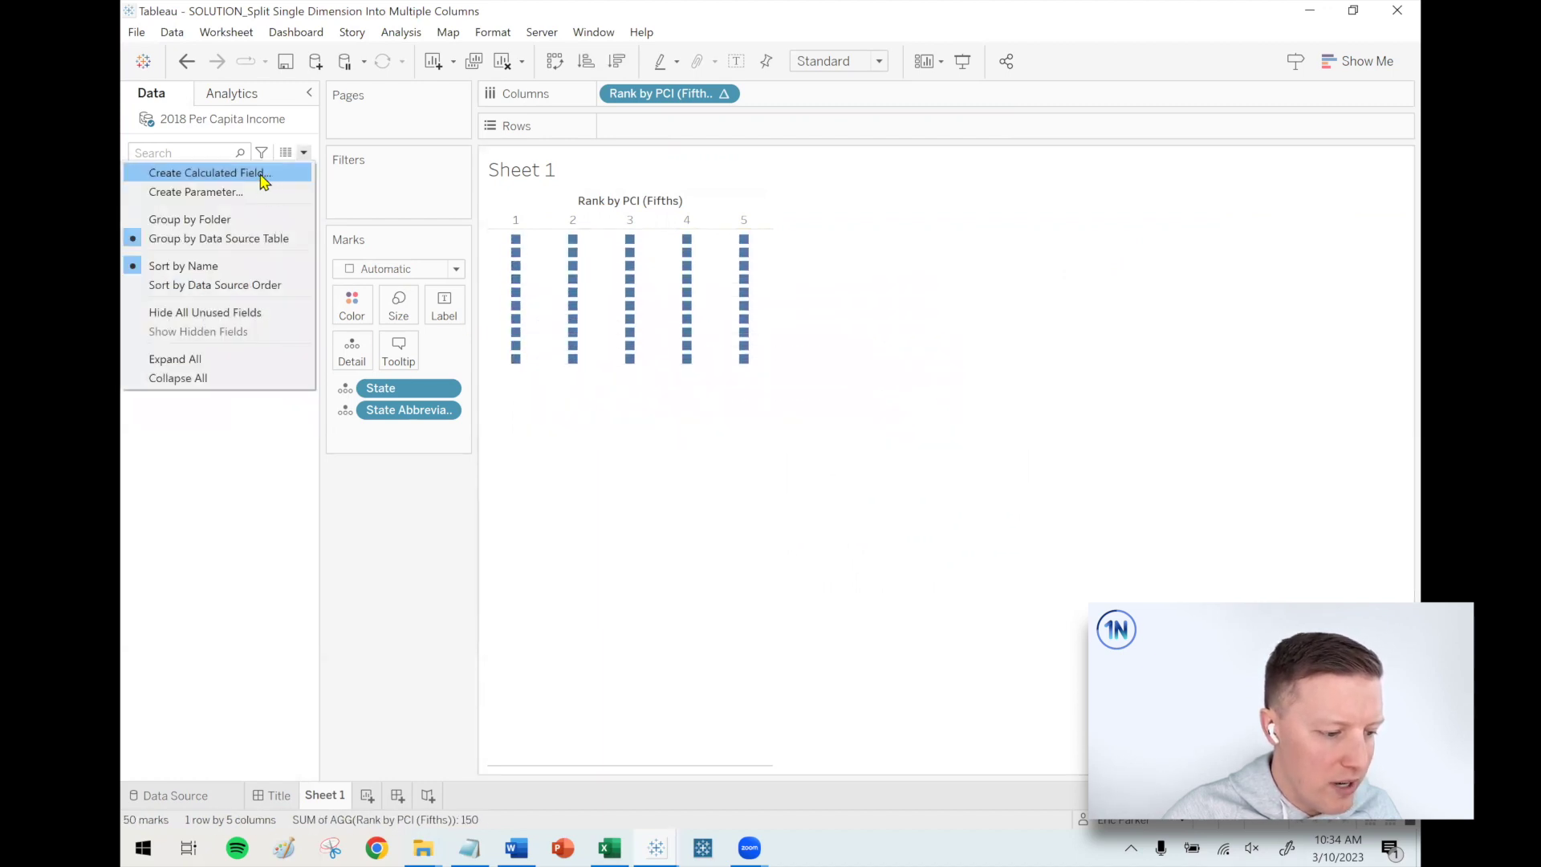
left_click(261, 172)
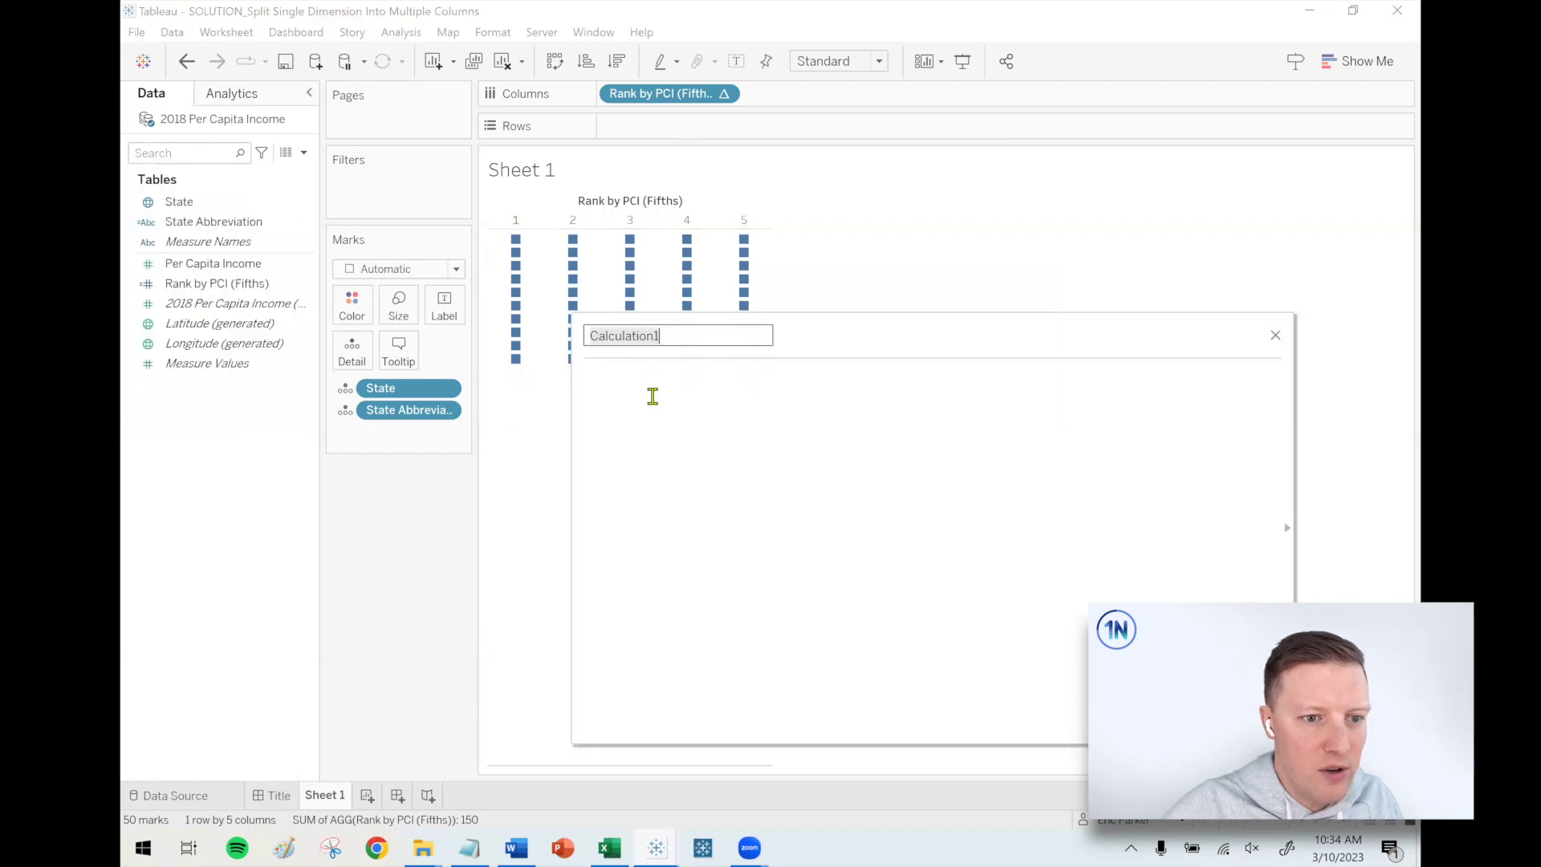
type("Rank")
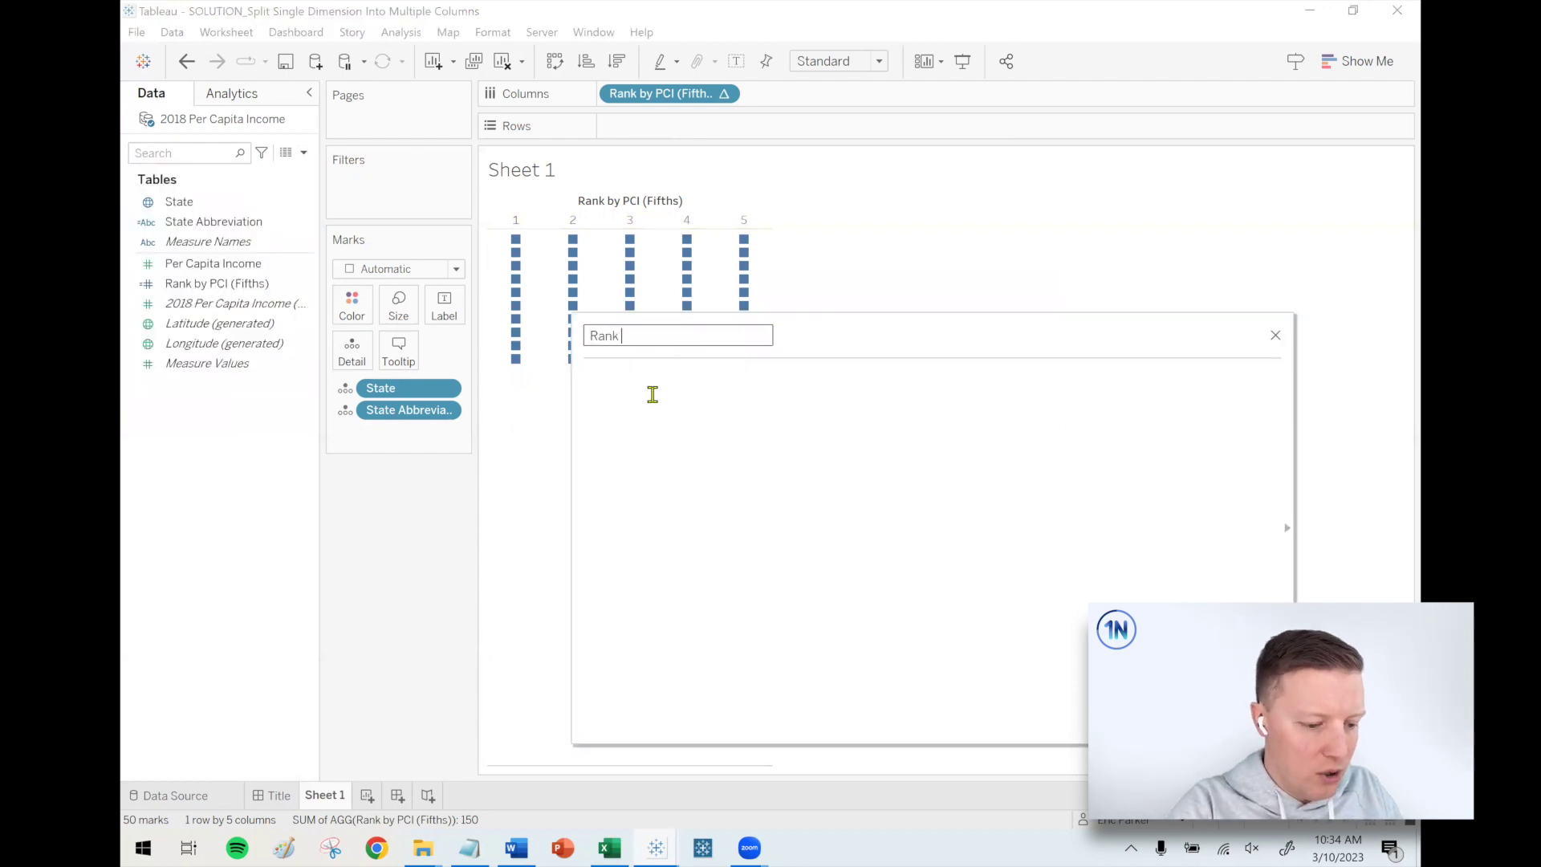
type(" by PCI ")
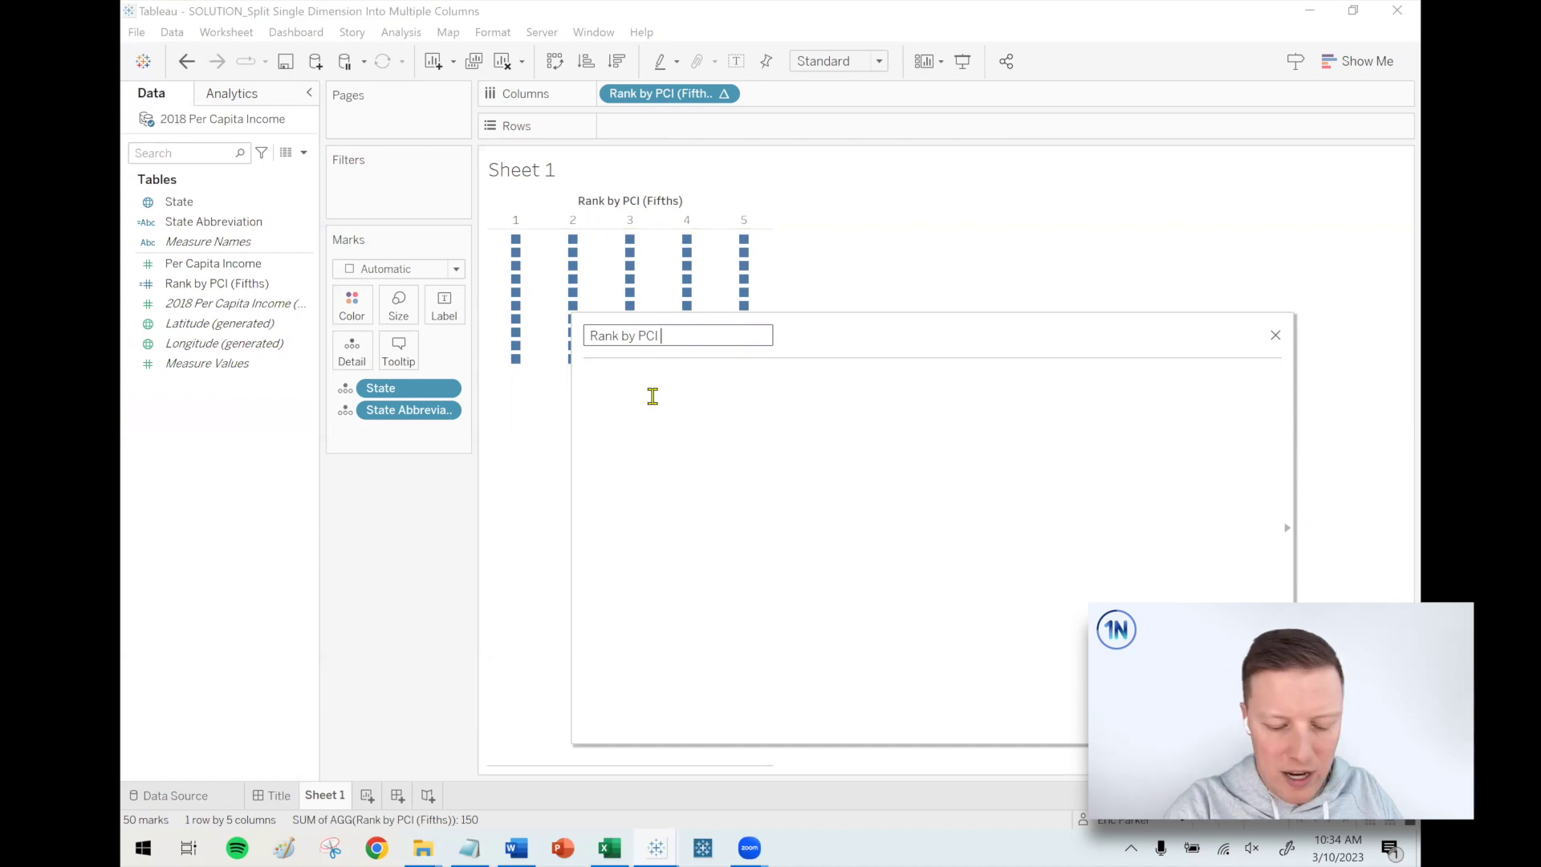
type("(1-10")
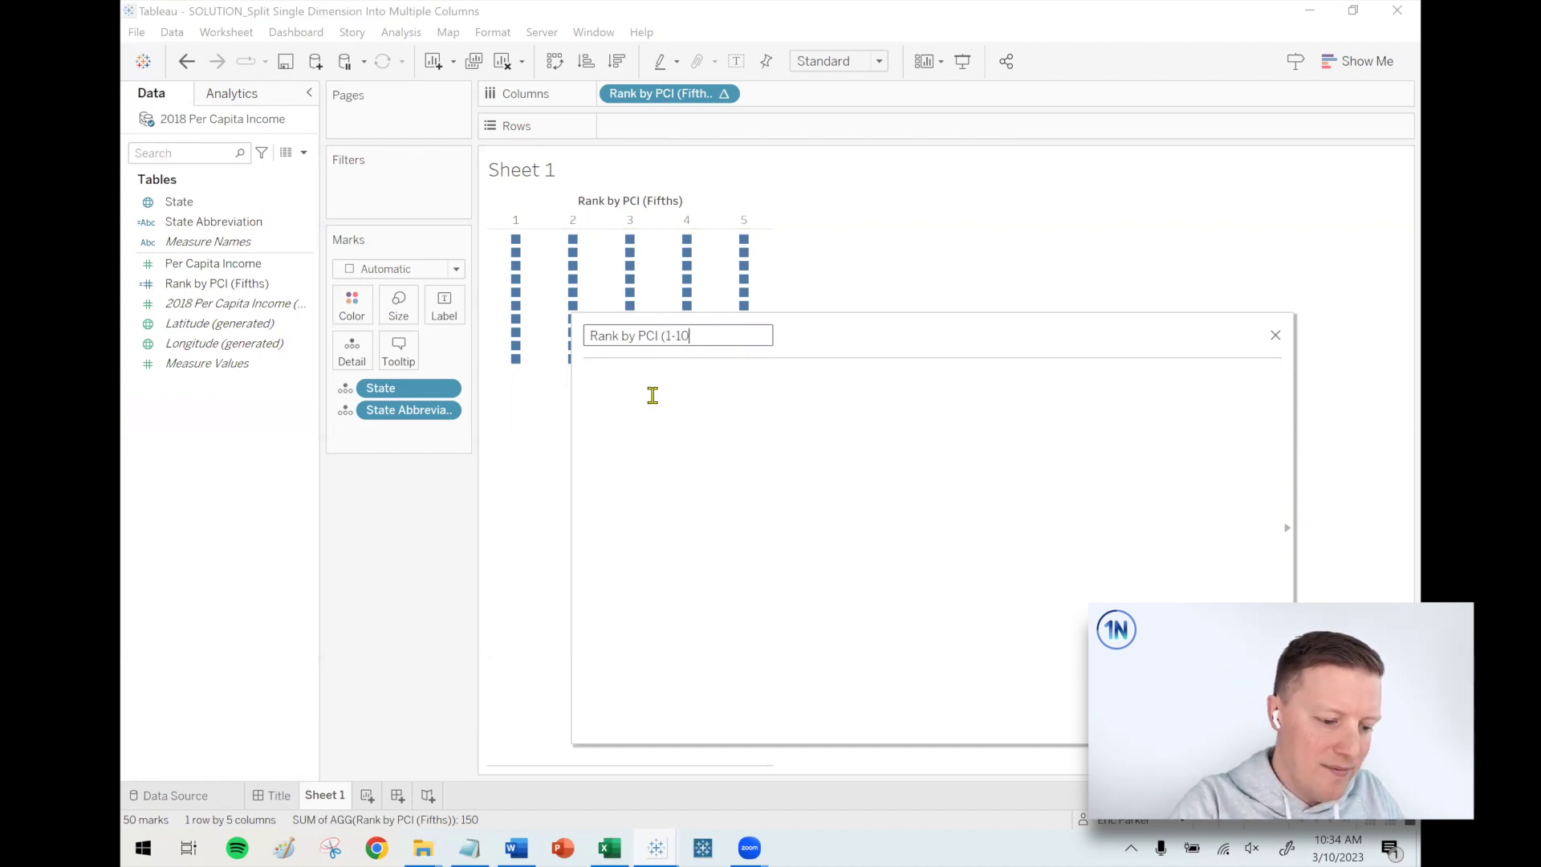
left_click(652, 395)
left_click(756, 338)
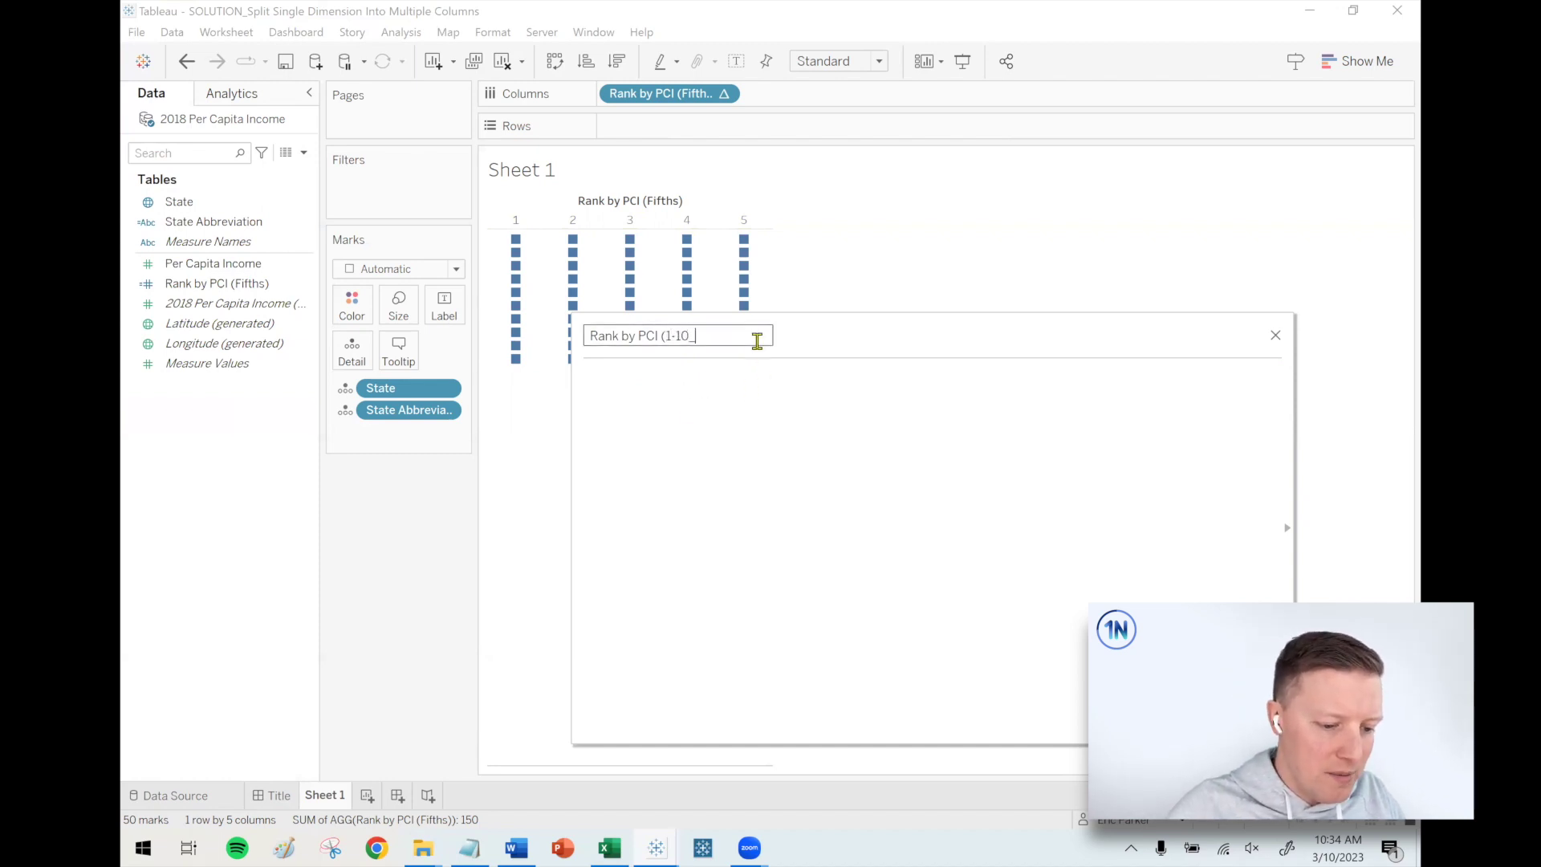
left_click(750, 451)
- Begin the formula with the condition IF RANK(SUM([Per Capita Income]))
type("IF ")
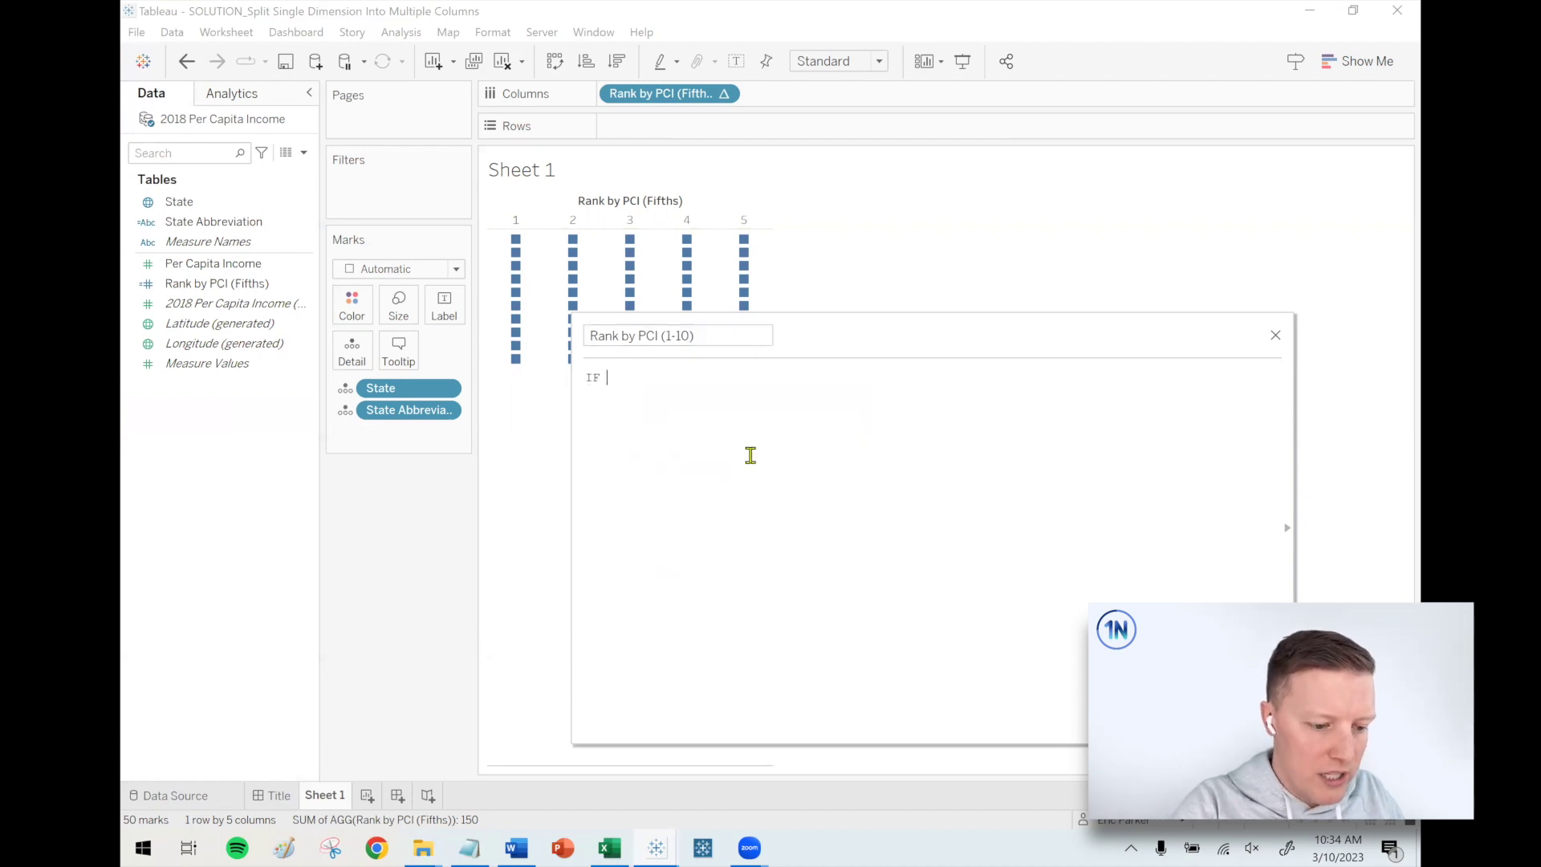
type("RANK(SUM)pe")
key("Return")
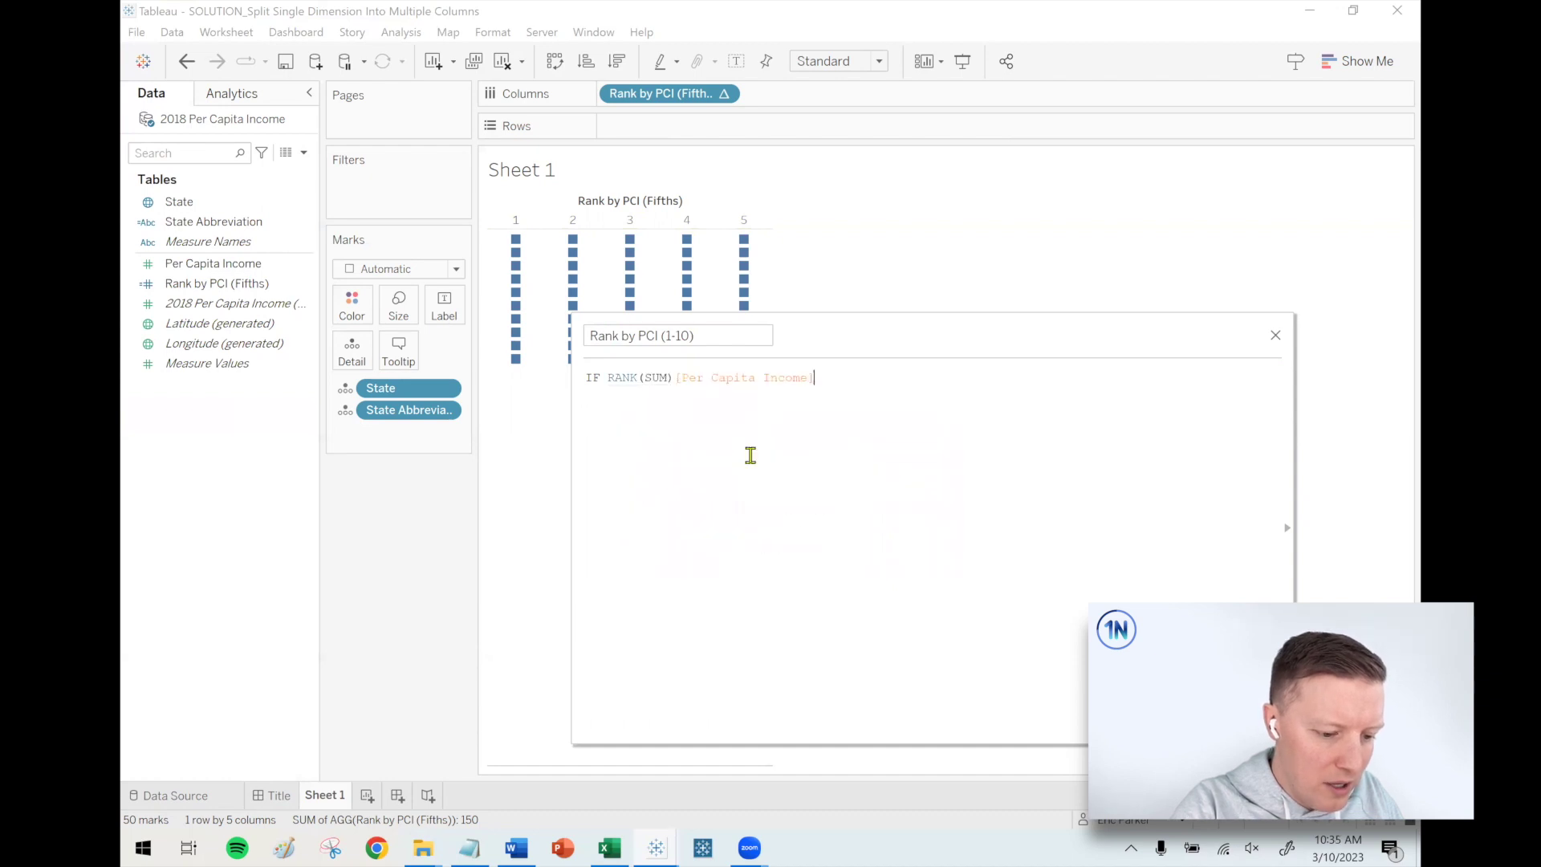
left_click(674, 377)
key("BackSpace")
type("(")
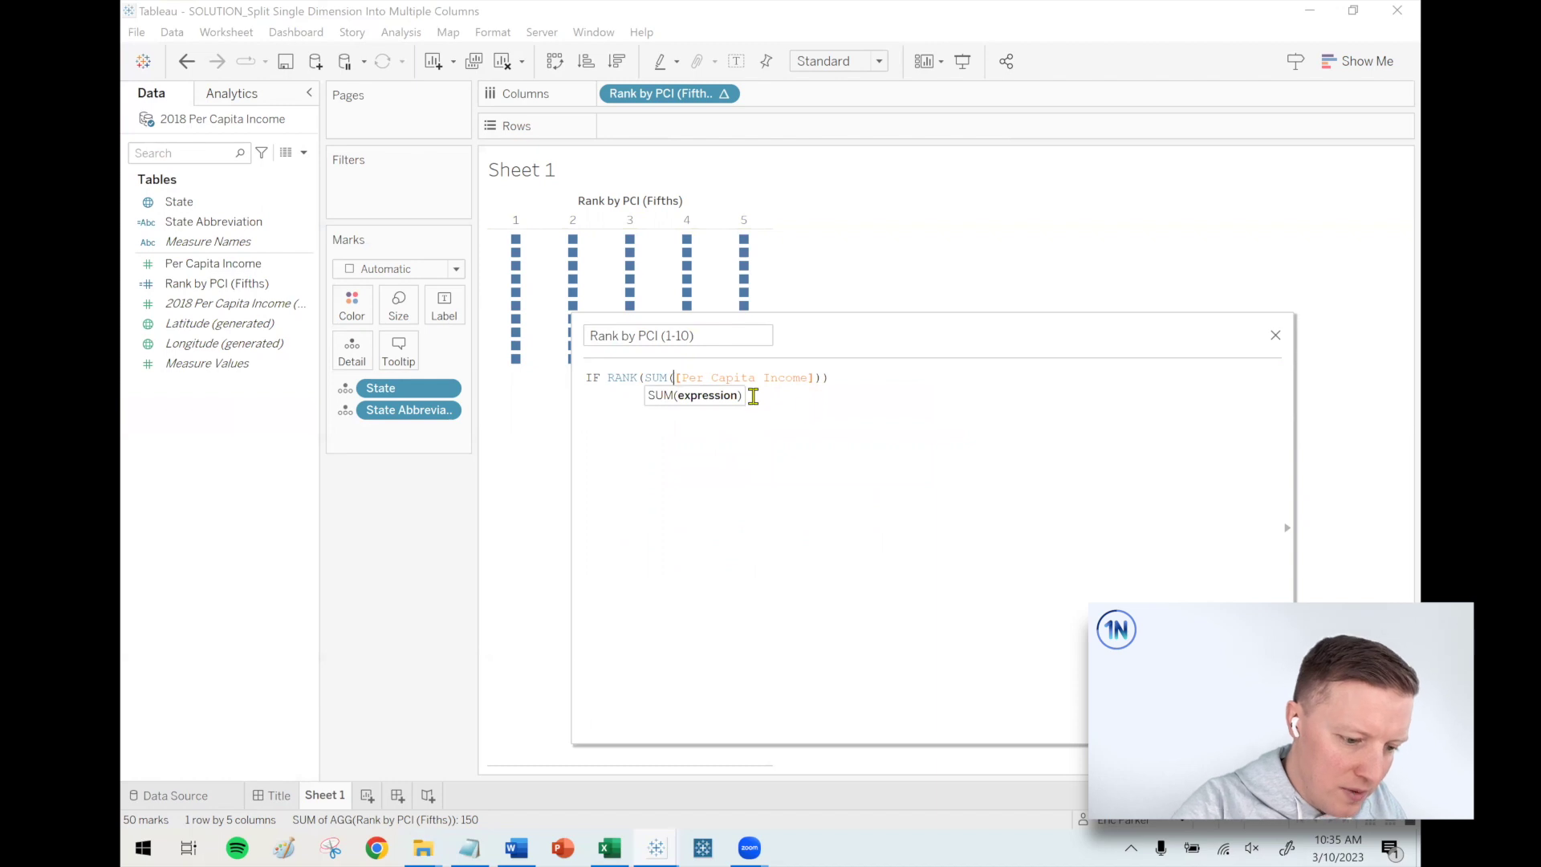
scroll(753, 397, "up", 1)
left_click(925, 391)
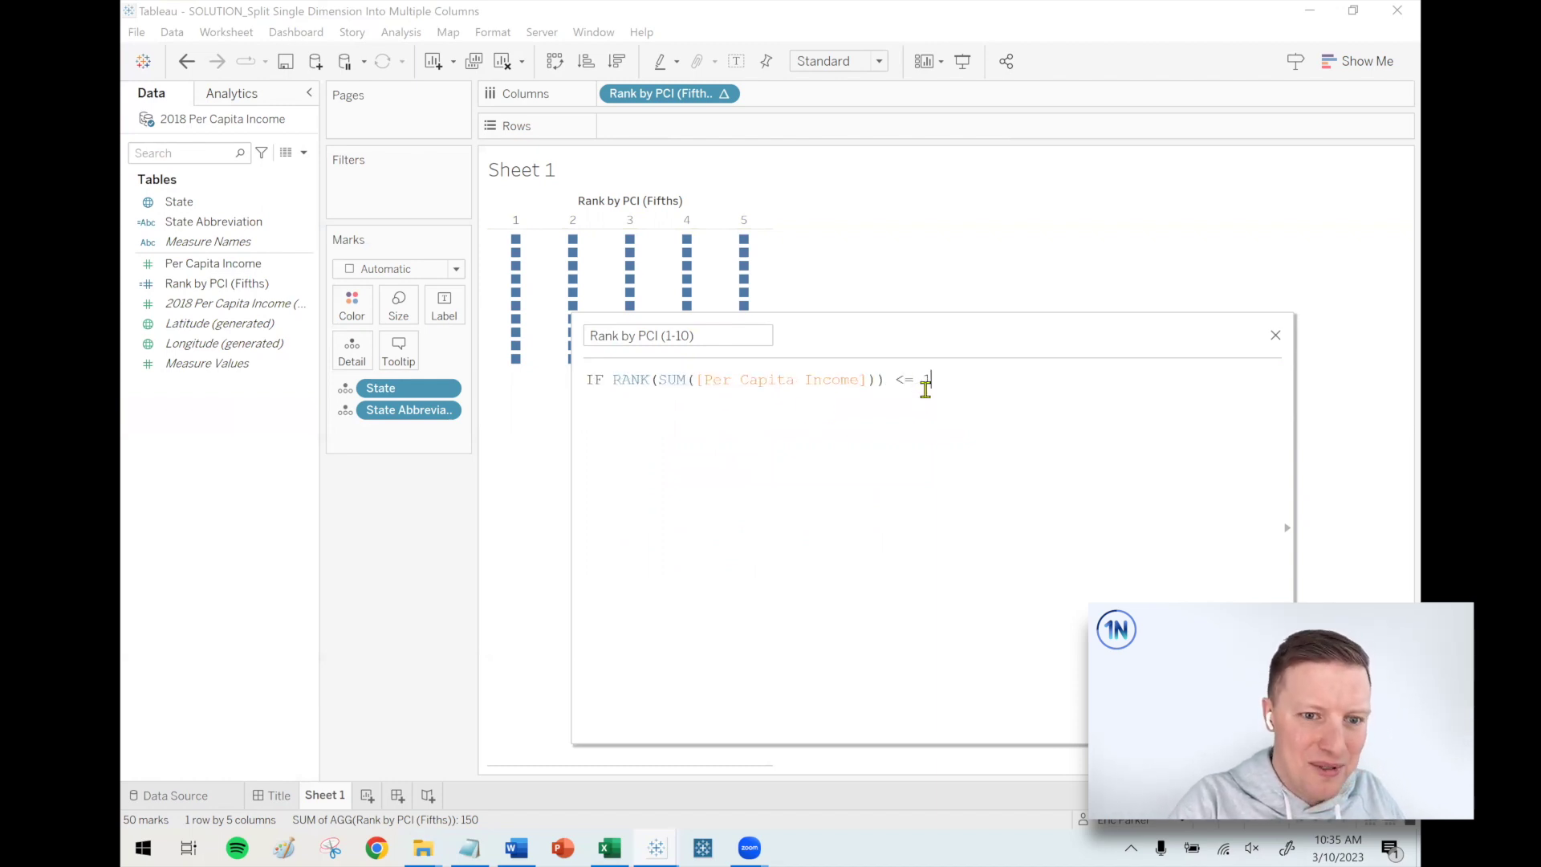
- Complete the first branch with <= 10 THEN RANK(SUM([Per Capita Income])) and close the formula with END on a new line
type("<= 10 TJEN")
key("BackSpace")
key("BackSpace")
key("BackSpace")
key("BackSpace")
type("HEN")
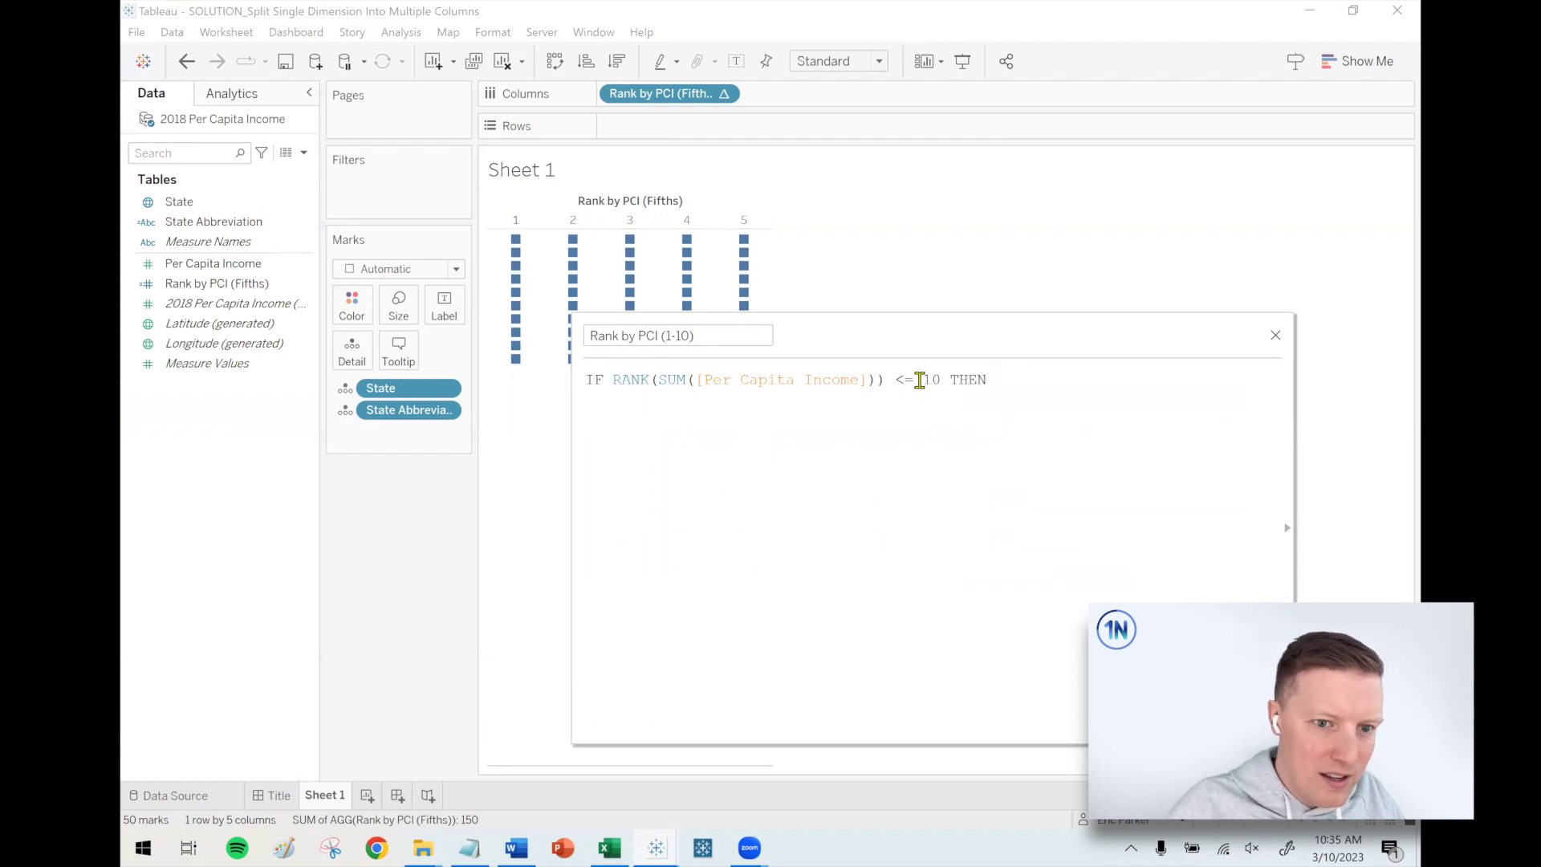
left_click_drag(885, 379, 612, 377)
key("ctrl+c")
left_click(1067, 375)
key("ctrl+v")
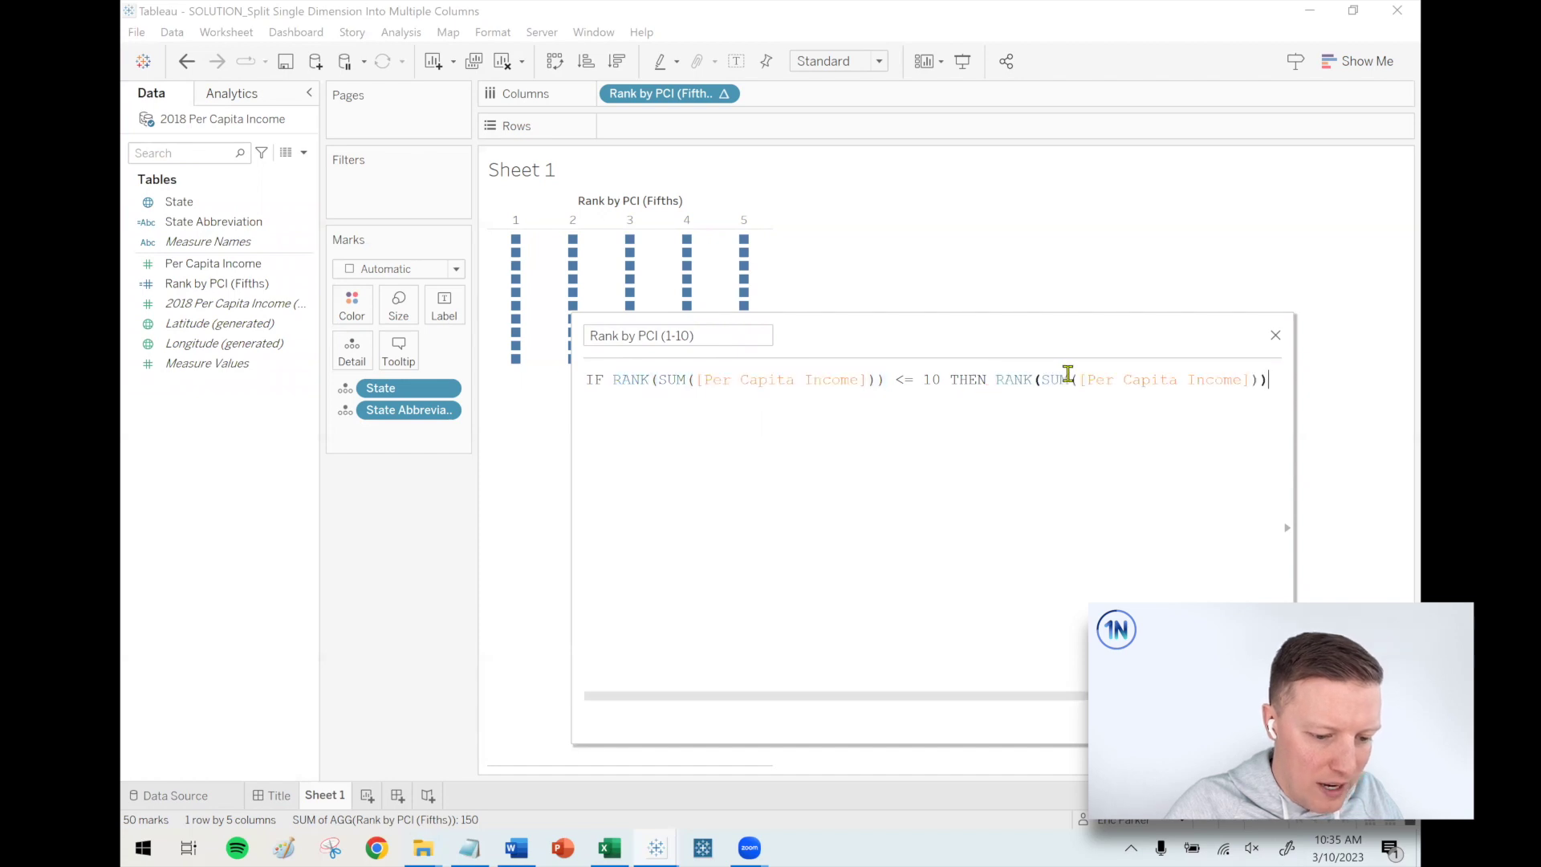
type("END")
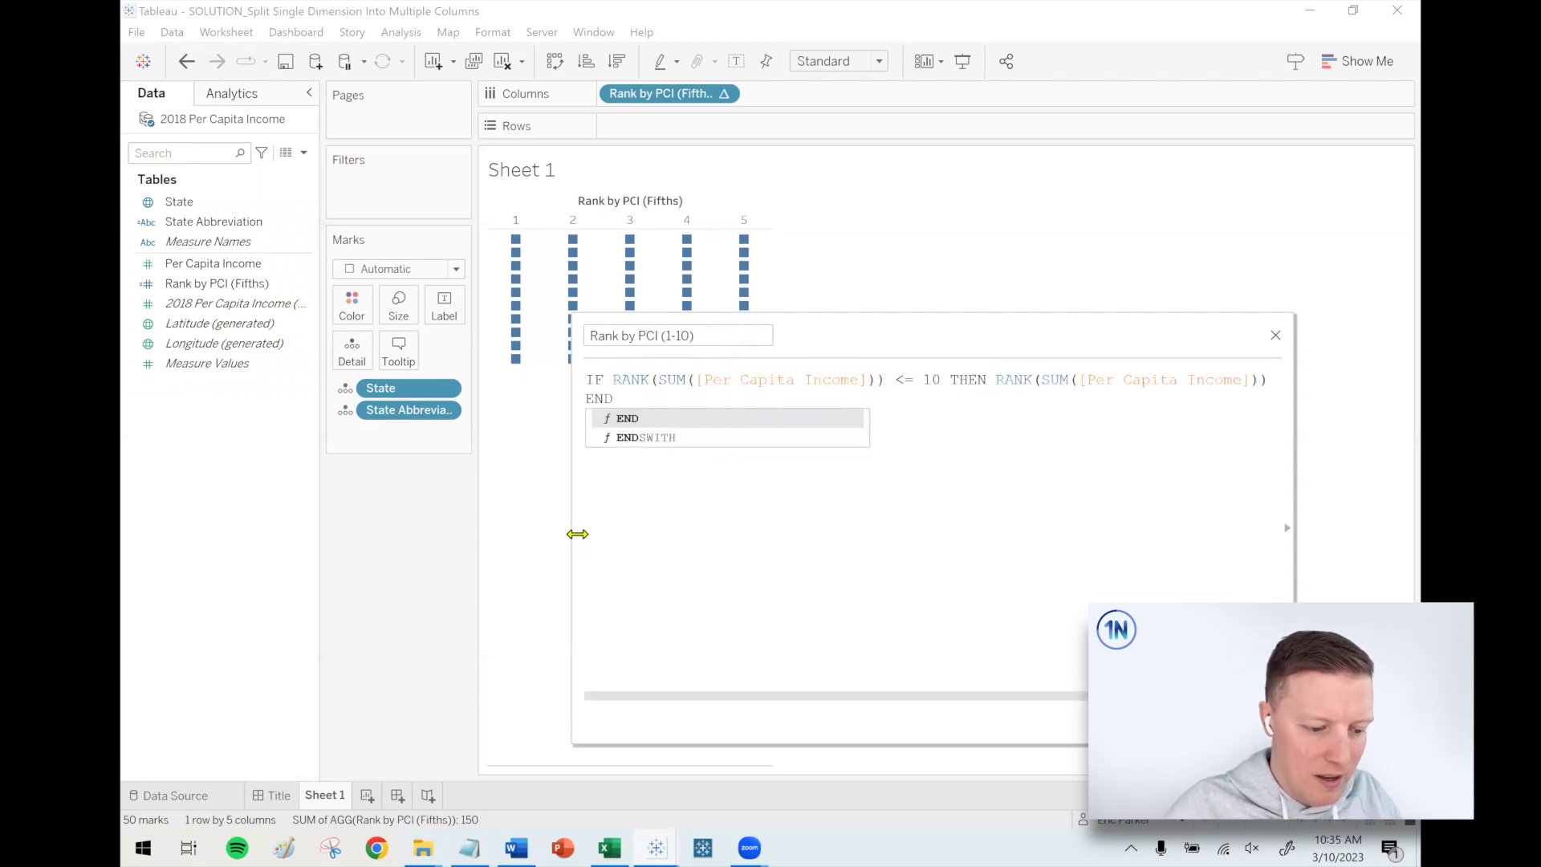
- Replace END with an ELSEIF branch reusing the first line's condition and result, with the threshold set to <= 20
left_click_drag(514, 533, 478, 509)
left_click_drag(533, 401, 477, 399)
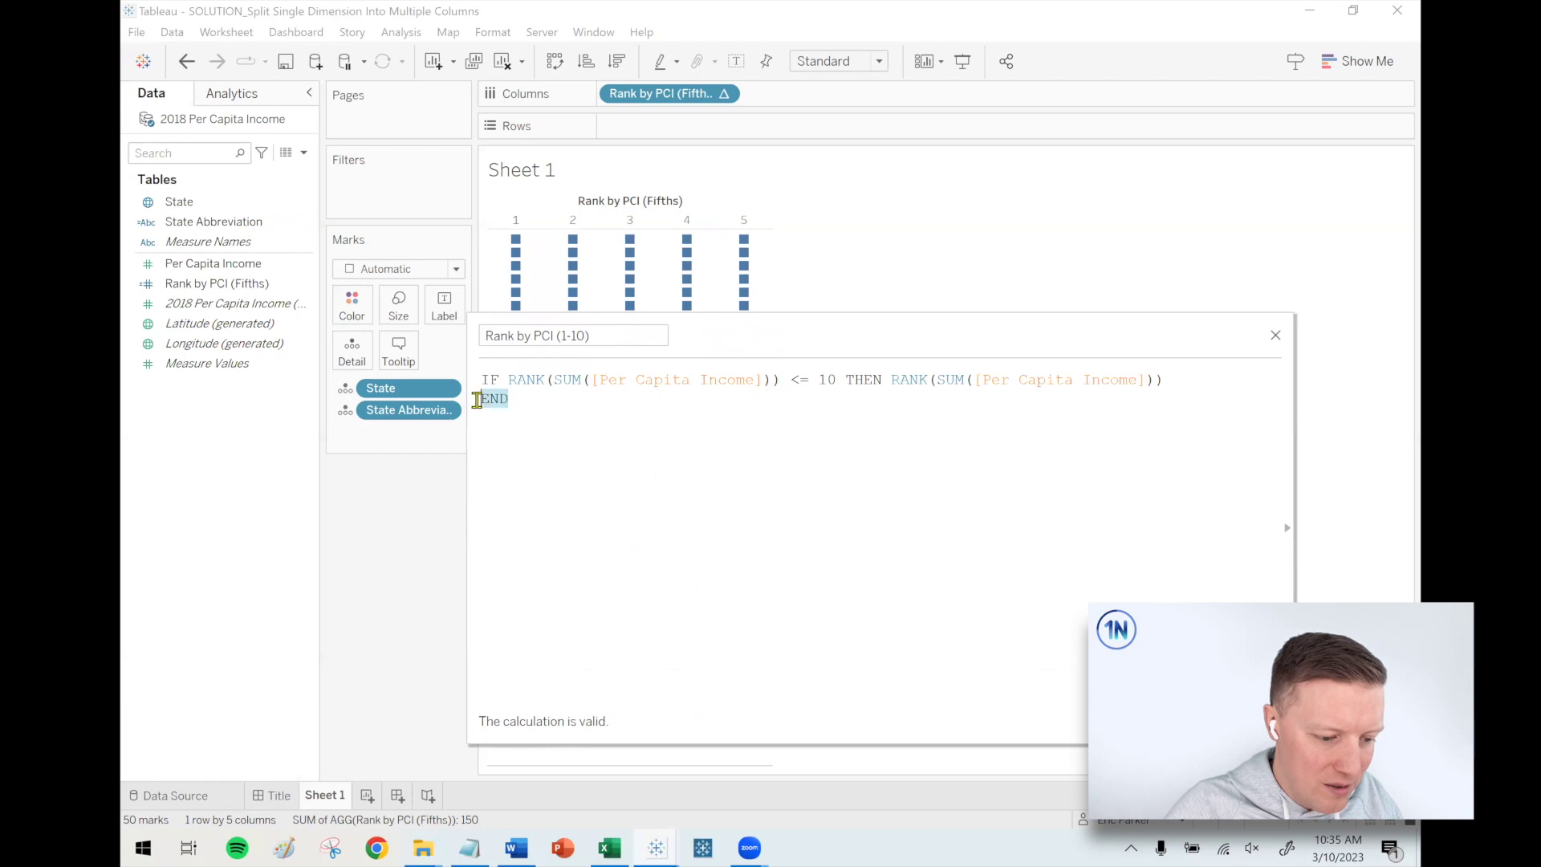
type("ELSEIF")
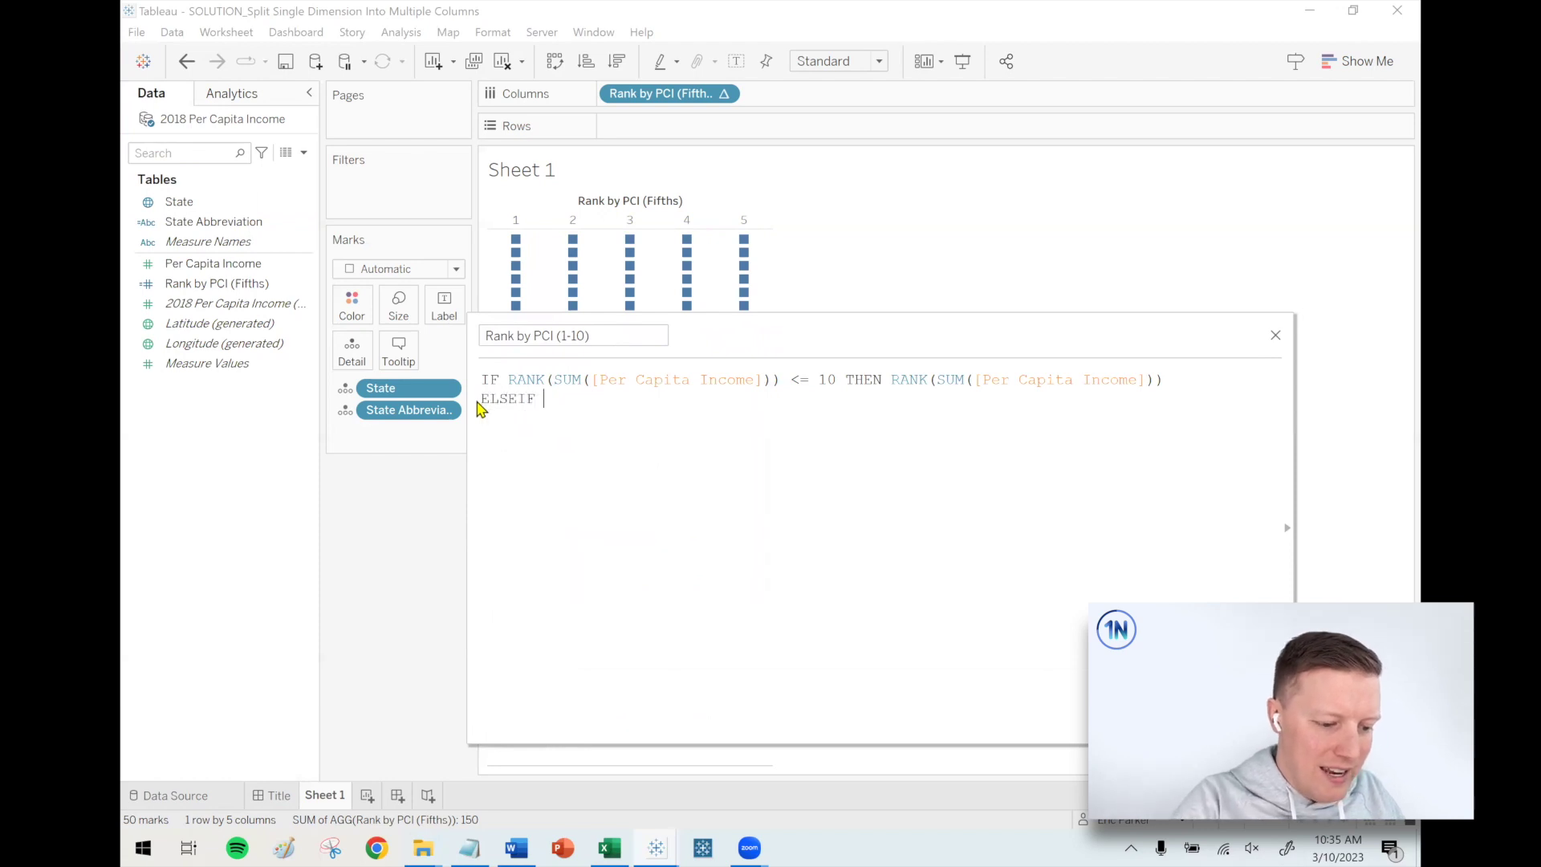
left_click_drag(508, 379, 1170, 371)
key("ctrl+c")
left_click(734, 400)
key("ctrl+v")
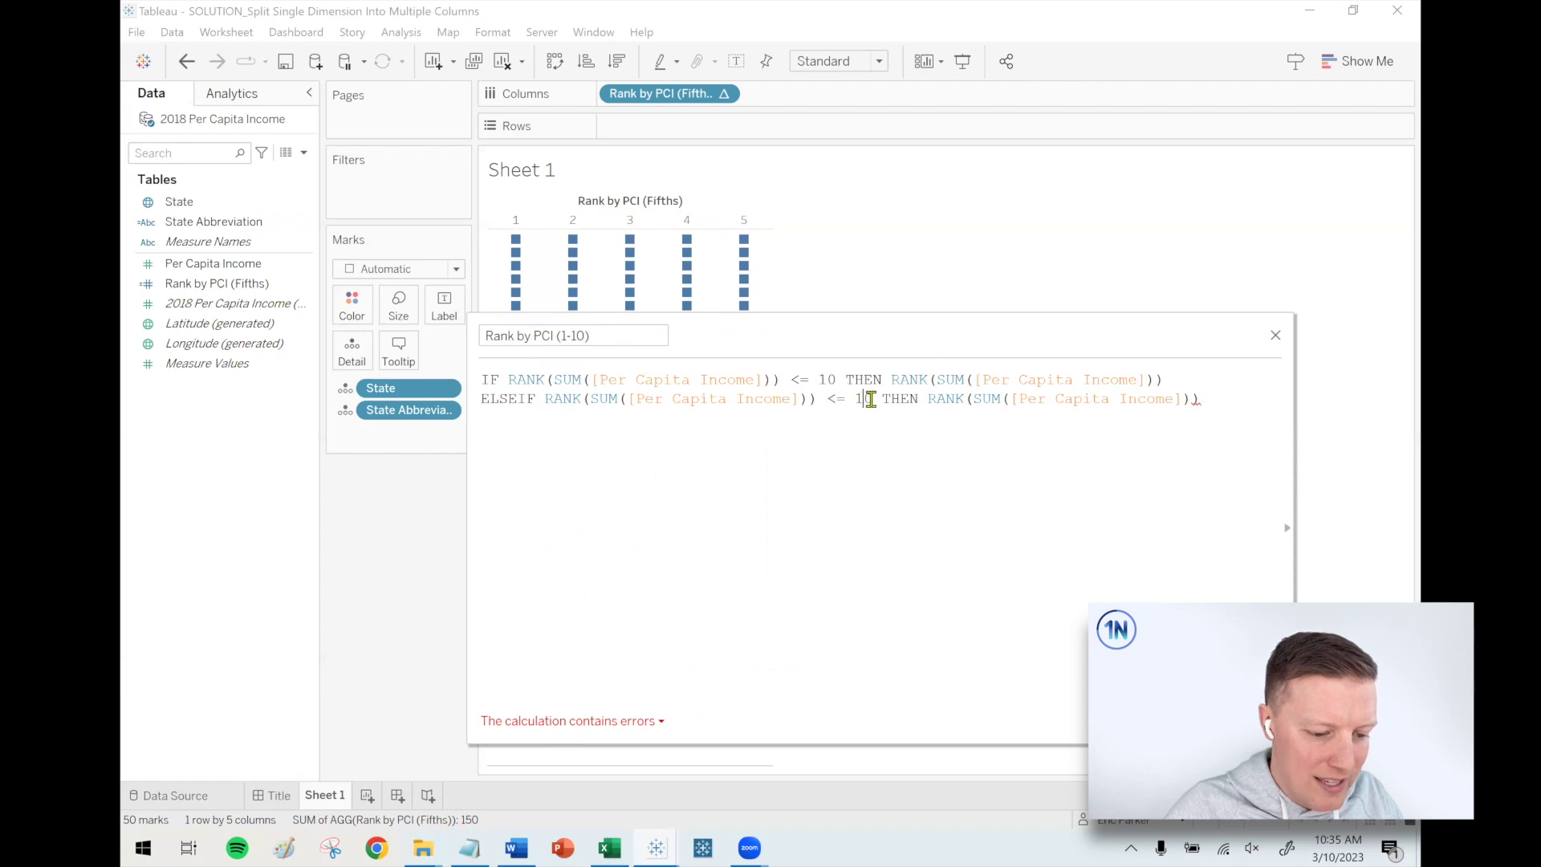
key("BackSpace")
type("2")
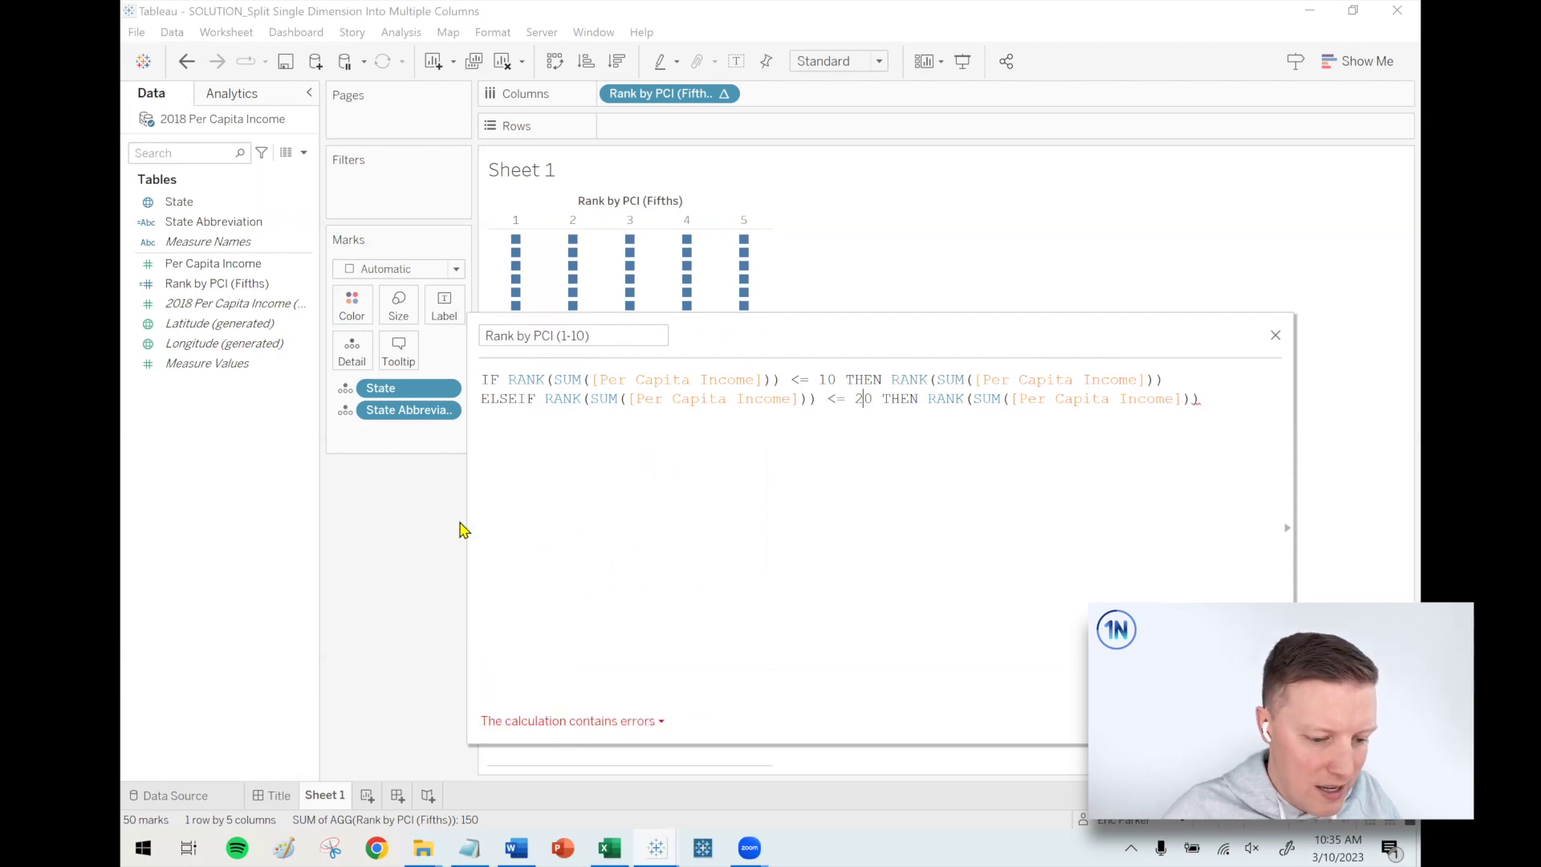
- Make the second branch return (RANK(SUM([Per Capita Income])) - 10) and rename the calculated field Rank by PCI (1-10) | Rows
left_click_drag(467, 519, 458, 519)
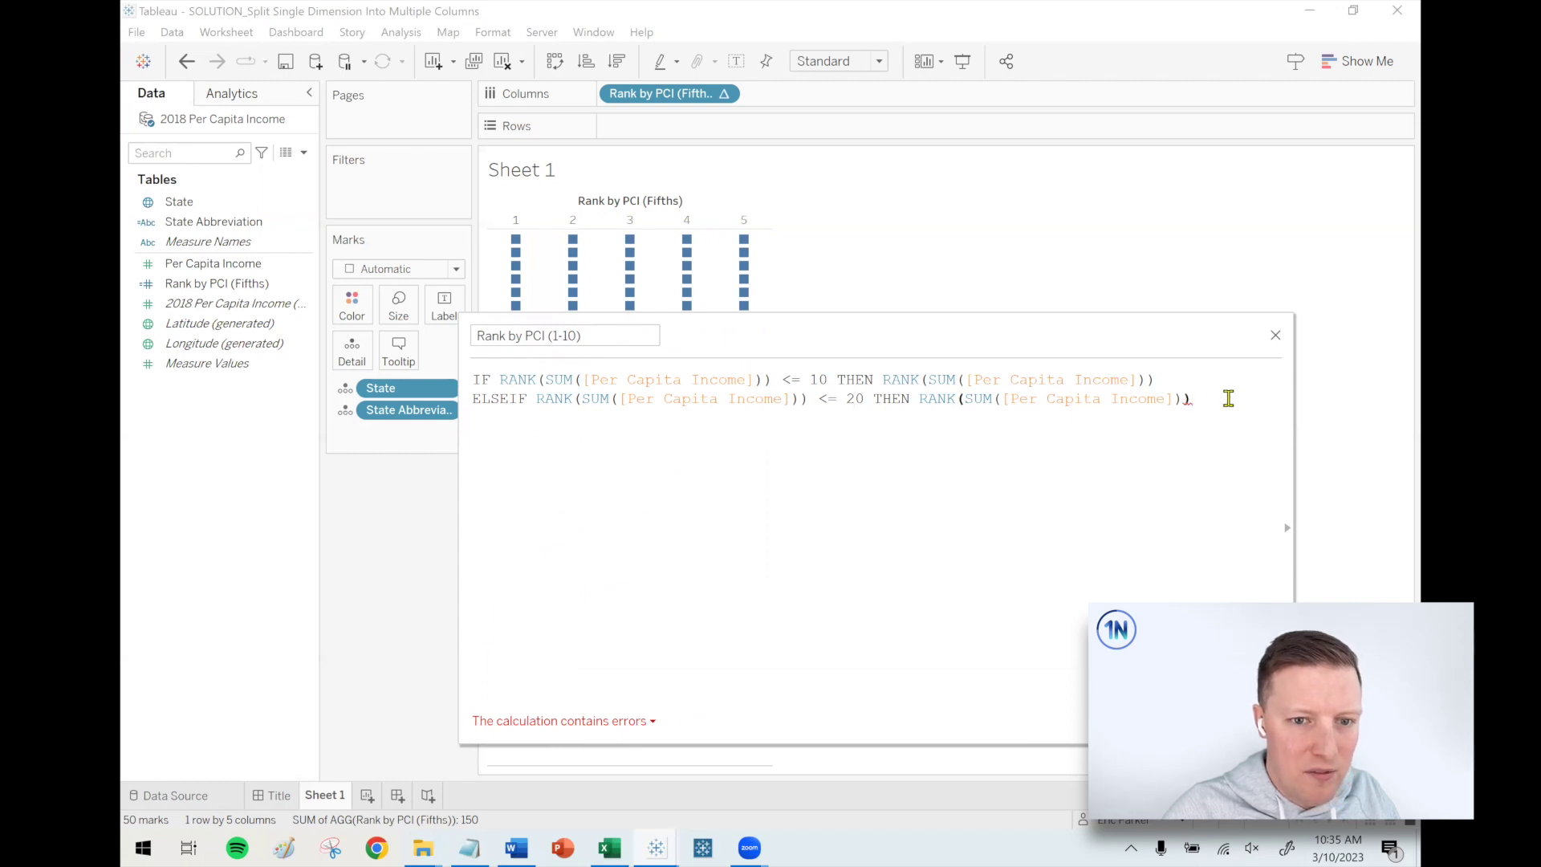
type("- 10)")
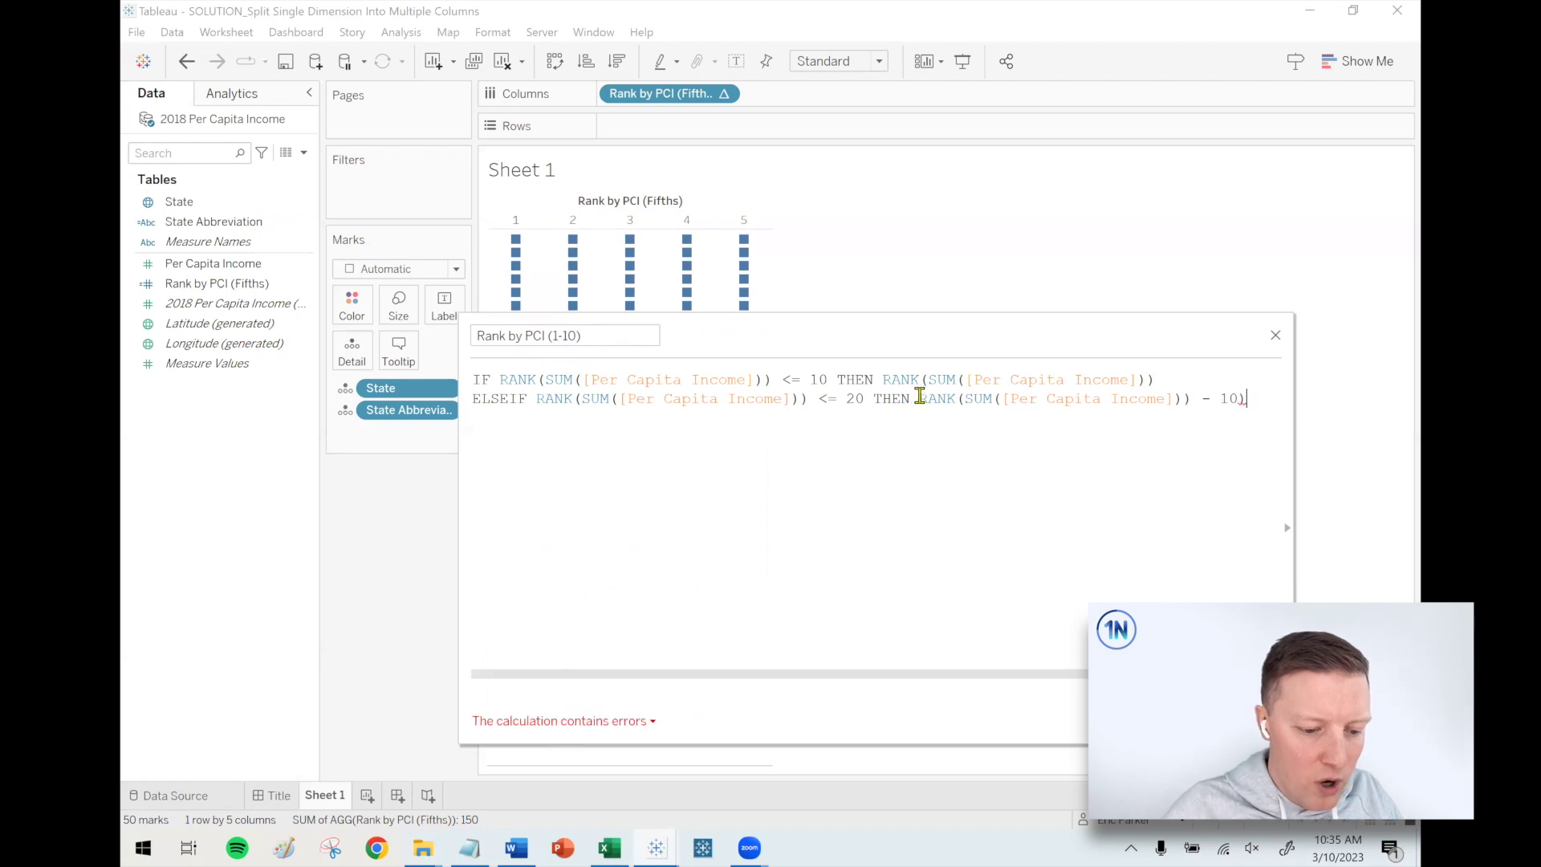
left_click(920, 398)
type("(")
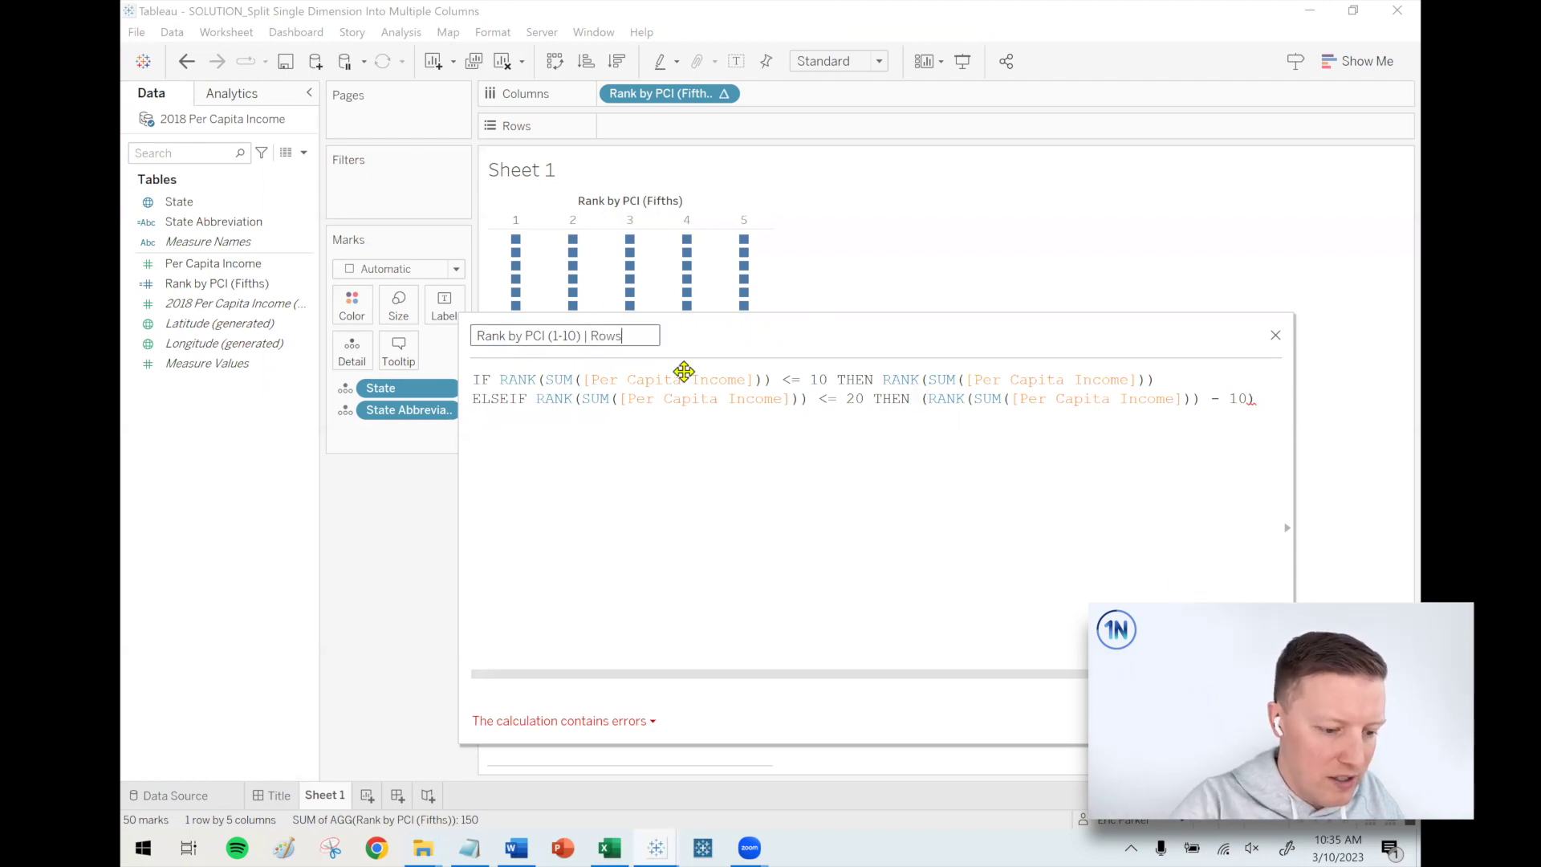
- Add a third branch by copying the ELSEIF line, with the threshold set to 30 and the subtracted value to 20
left_click(1274, 399)
left_click_drag(1259, 399, 469, 399)
key("ctrl+c")
key("End")
key("Return")
key("ctrl+v")
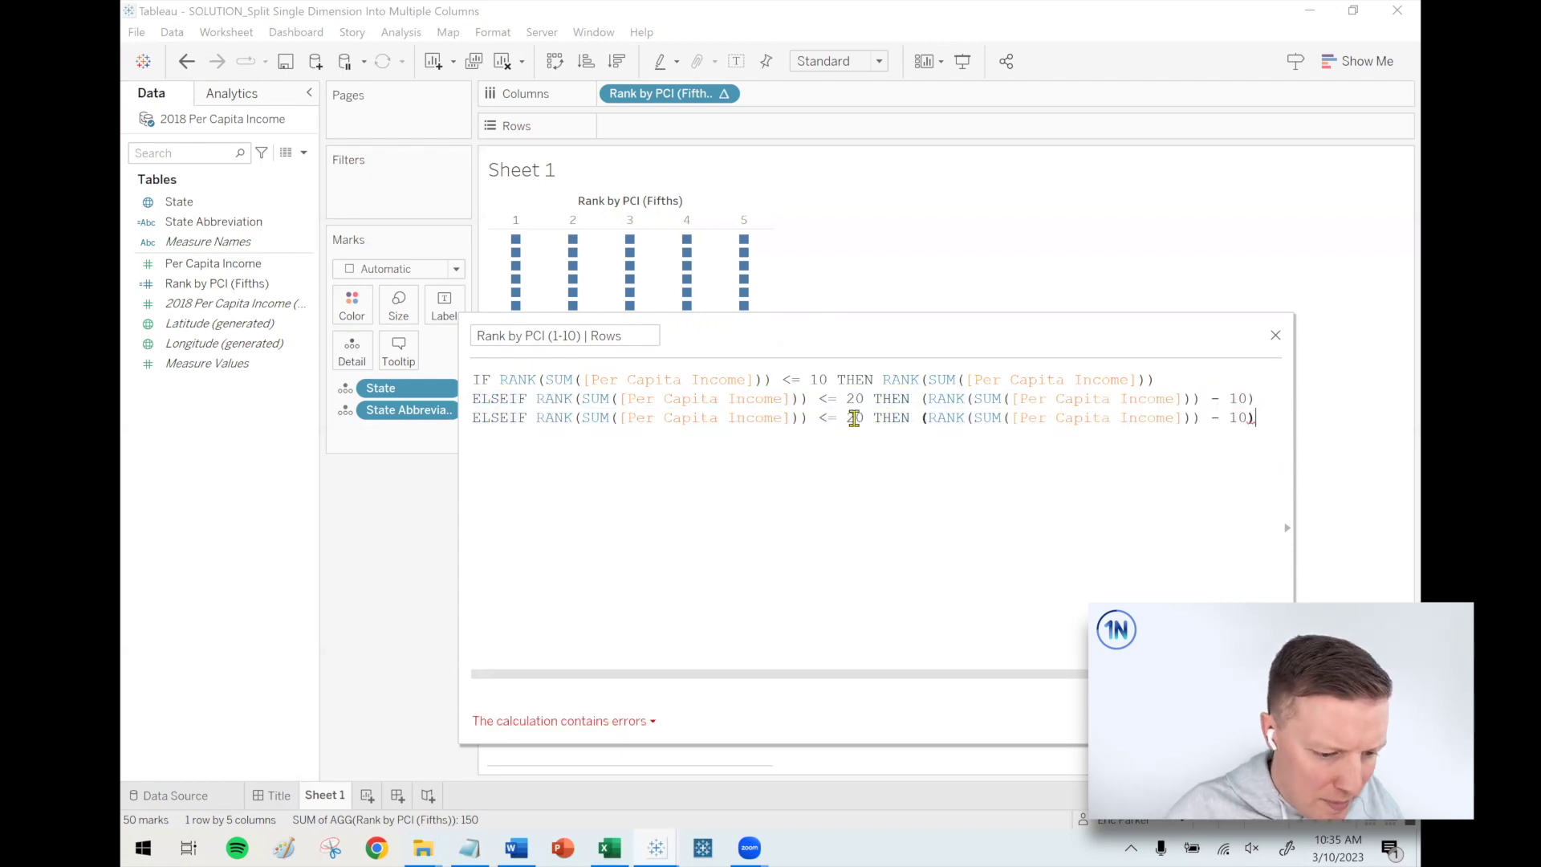
double_click(852, 419)
type("30")
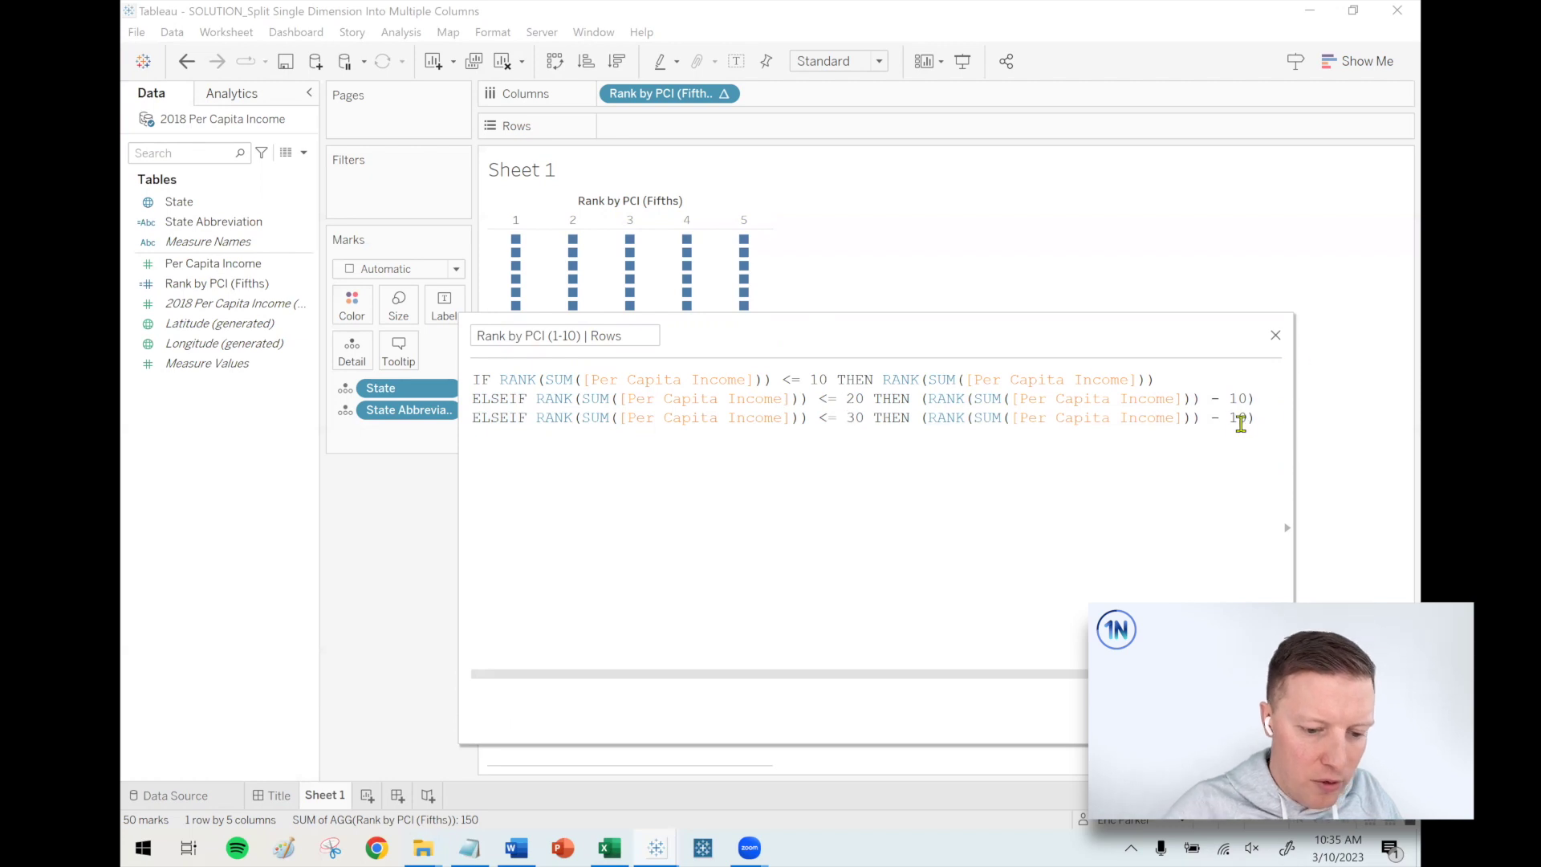
double_click(1238, 419)
key("BackSpace")
type("20")
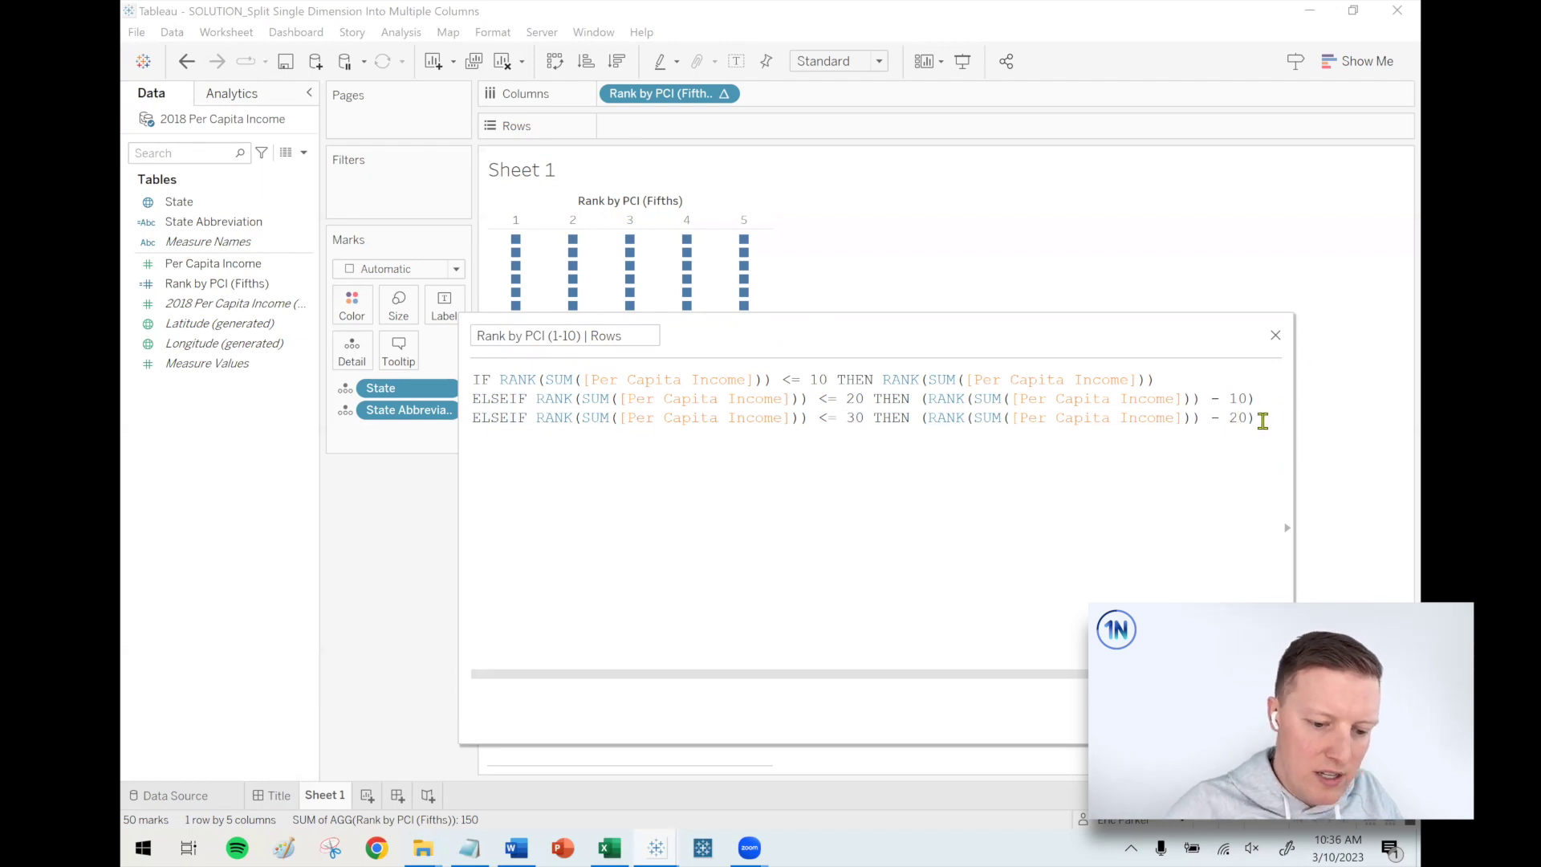
- Copy the third branch's ELSEIF line twice below it in the formula
left_click_drag(1254, 419, 468, 411)
key("ctrl+c")
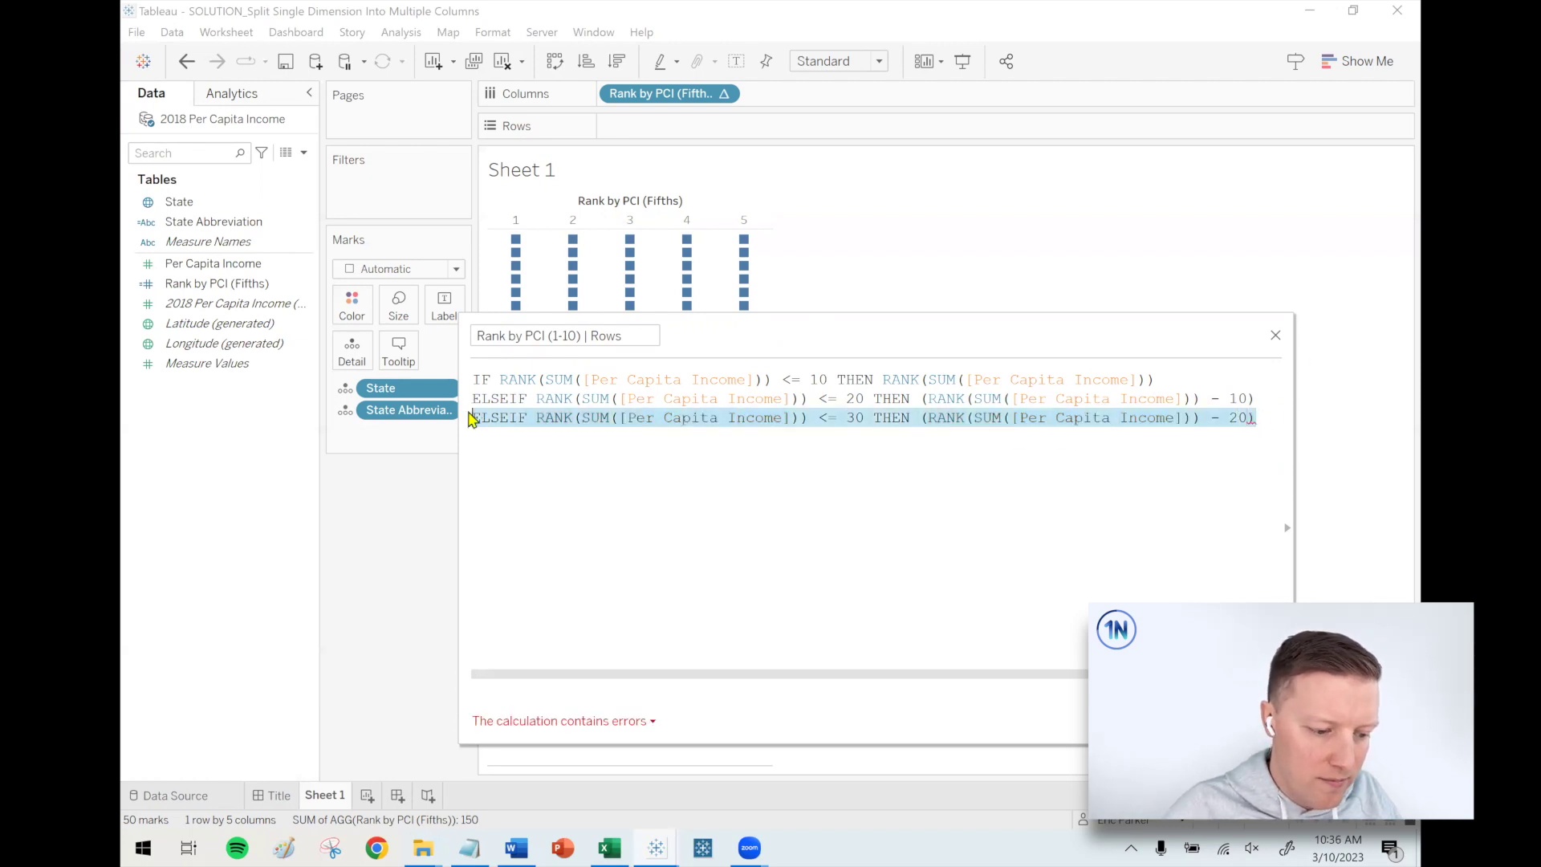
key("End")
key("Return")
key("ctrl+v")
key("Return")
key("ctrl+v")
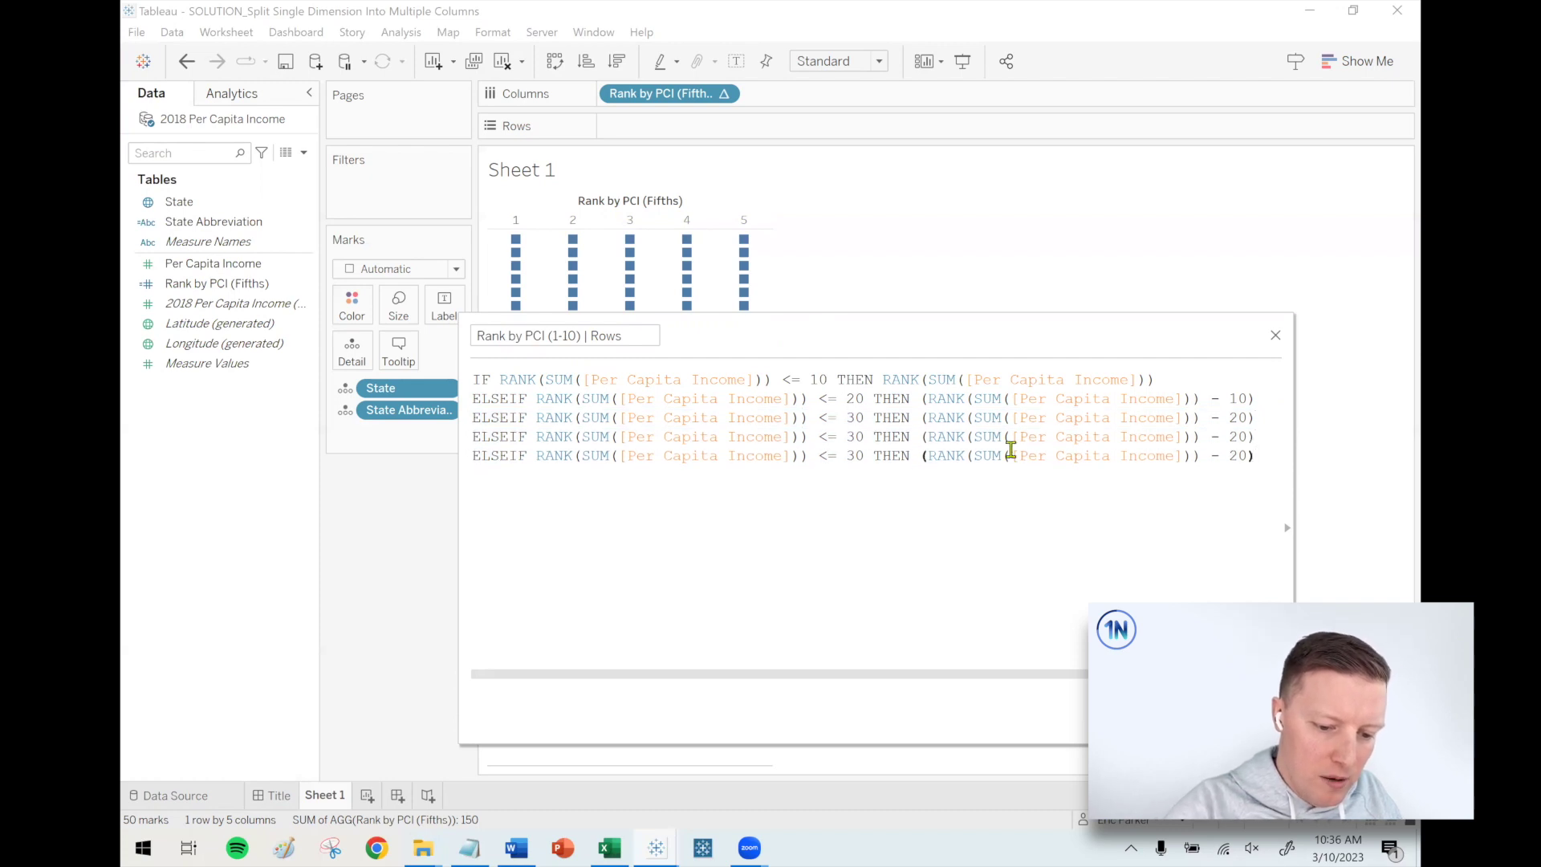
- Set the fourth branch to <= 40 with 30 subtracted and the fifth branch to <= 50 with 40 subtracted
left_click(855, 436)
key("BackSpace")
type("4")
key("Down")
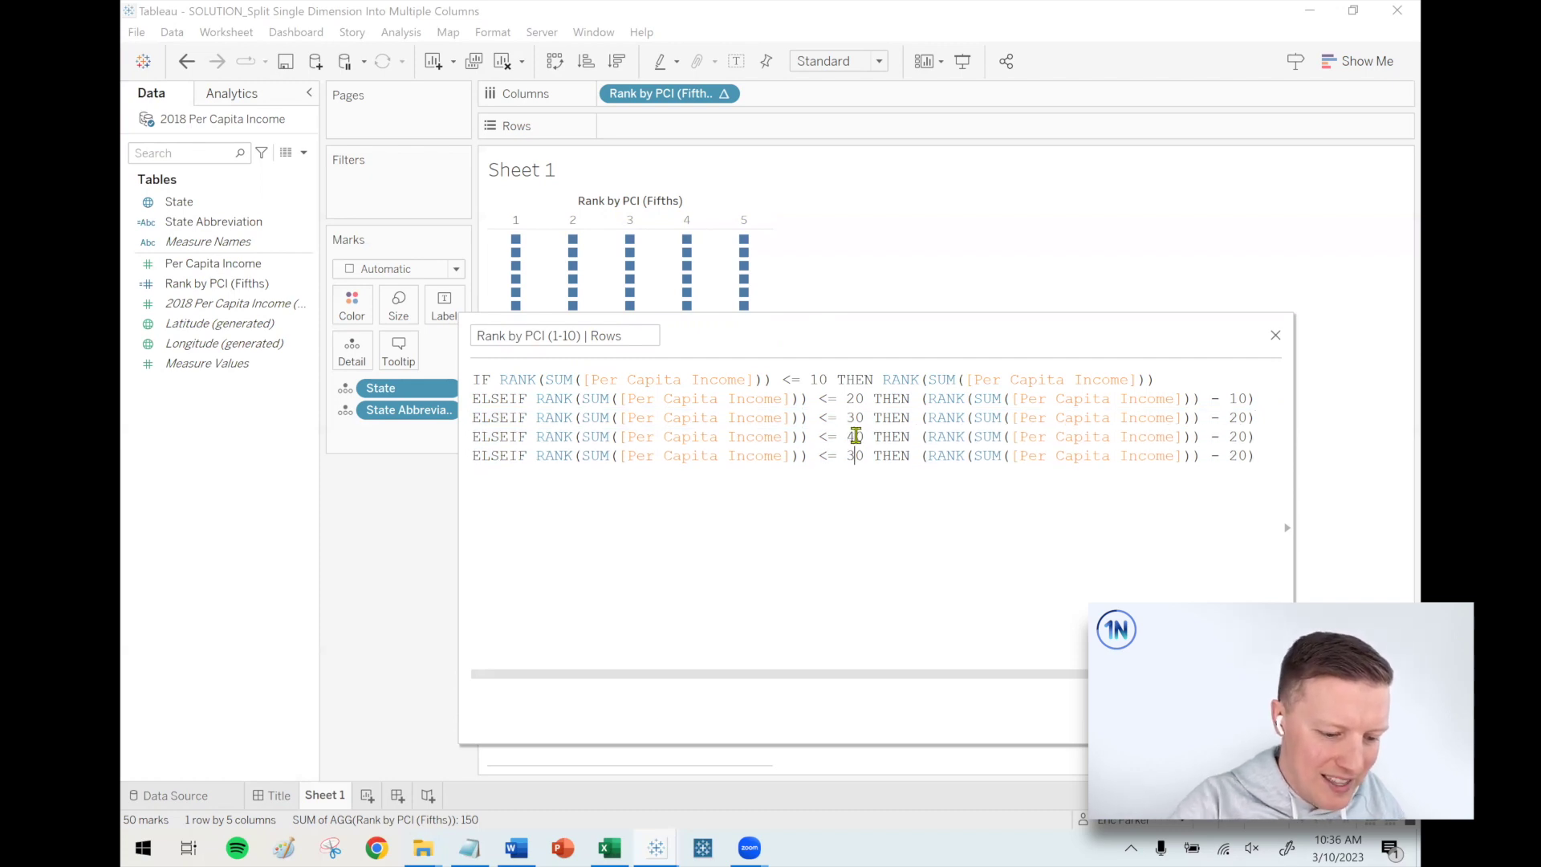
type("5")
left_click(1240, 440)
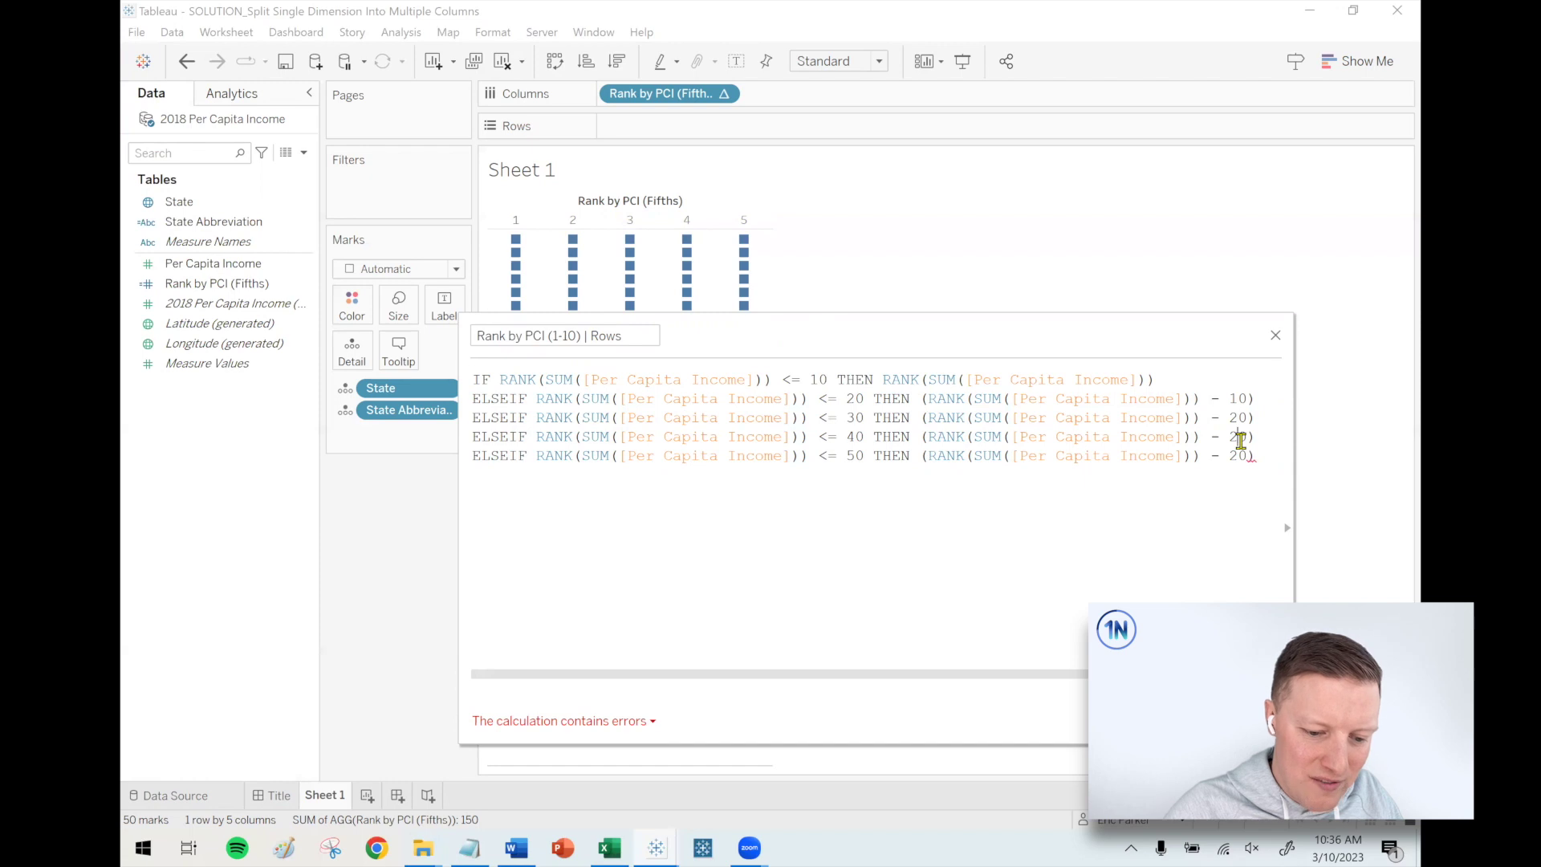
key("BackSpace")
type("3")
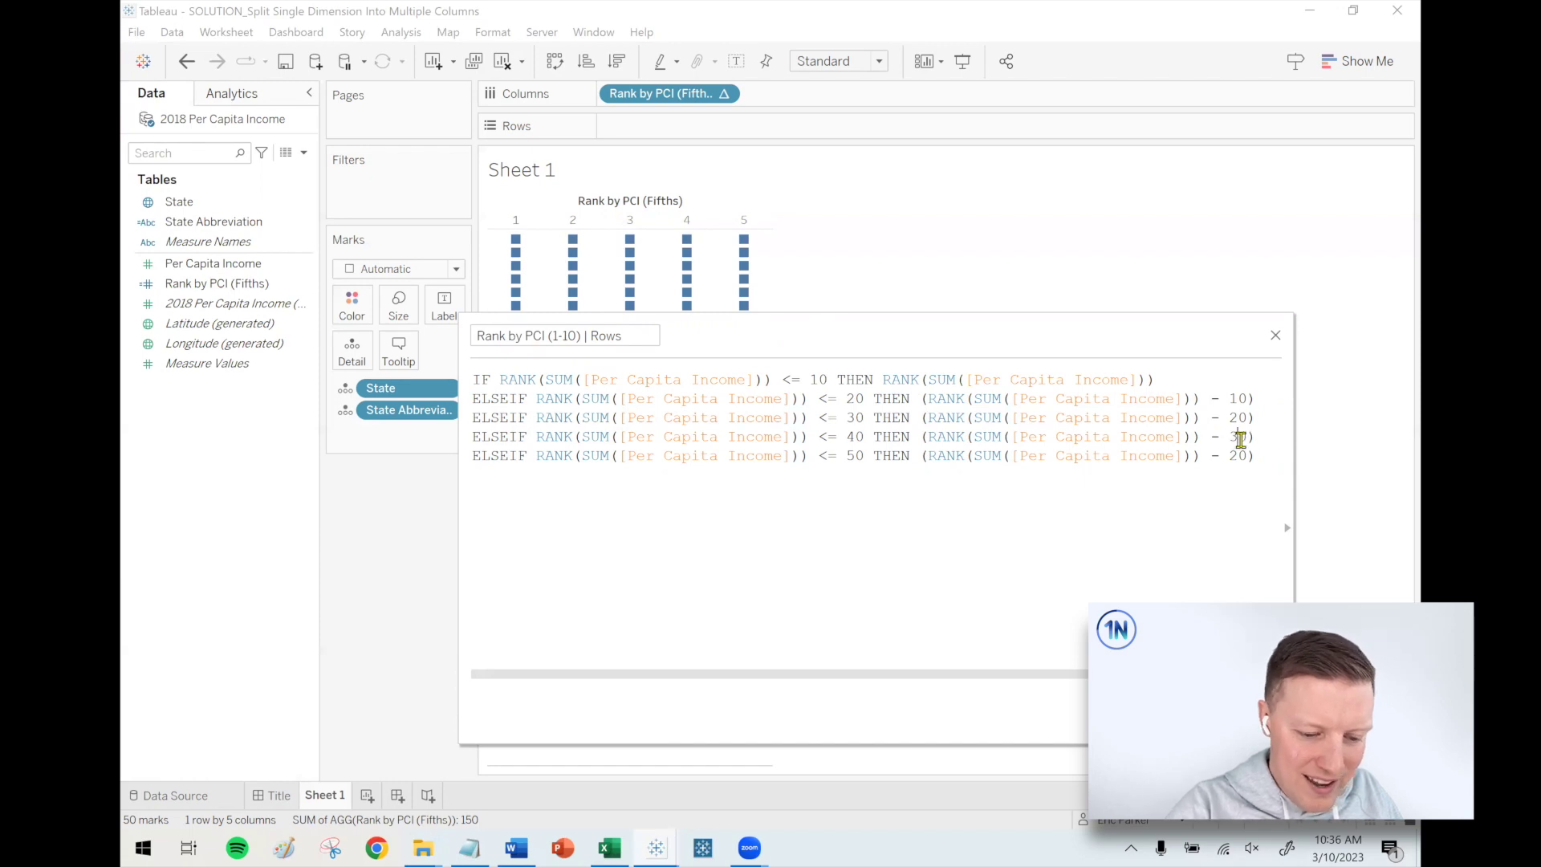
key("Down")
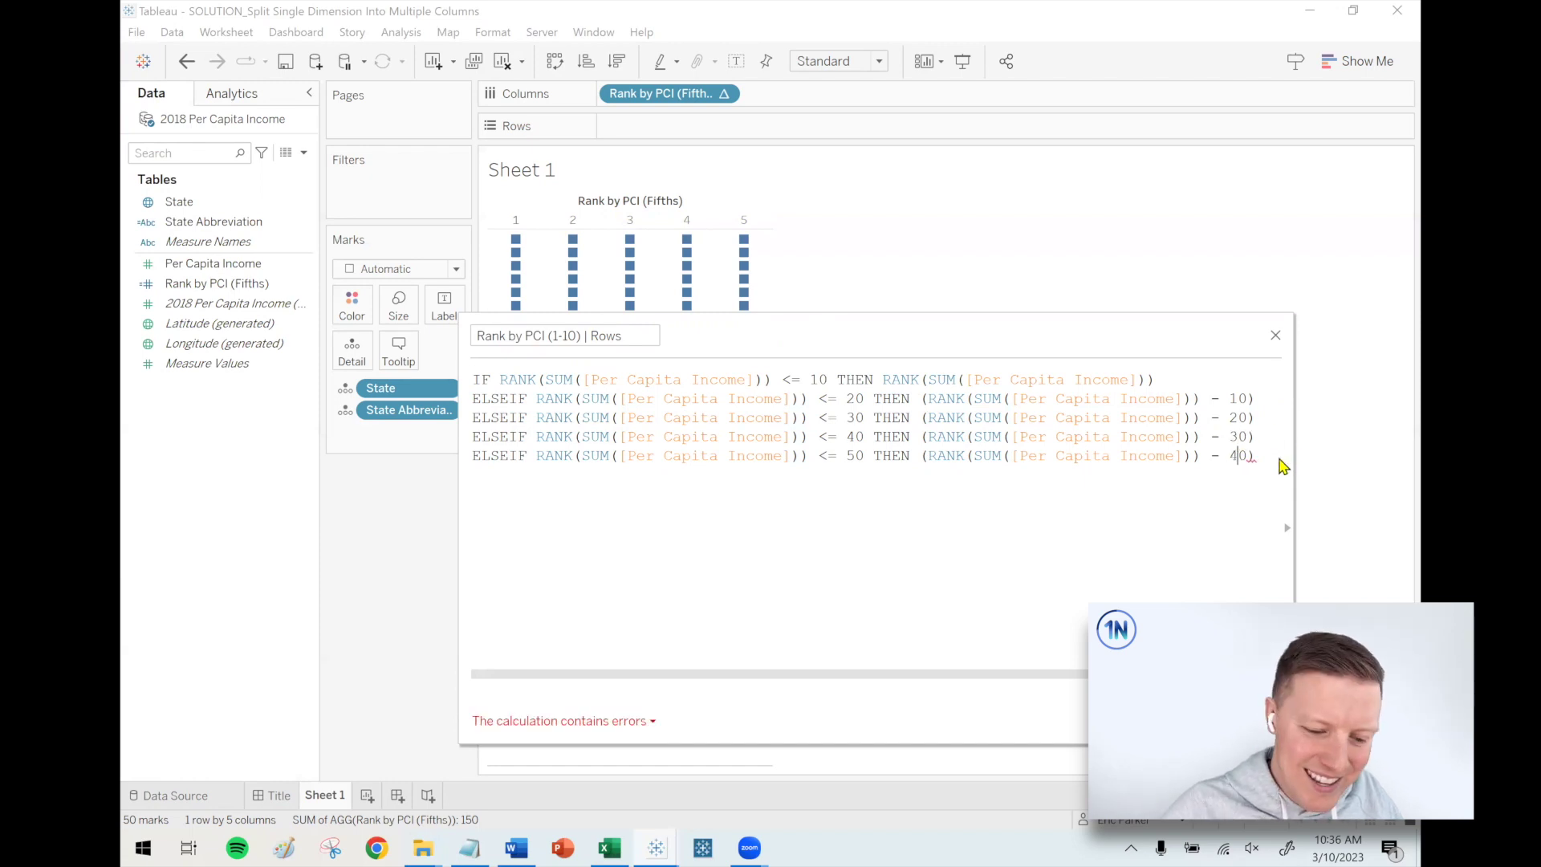
- Finish the formula with END on a new line and save the calculated field
key("Return")
type("END")
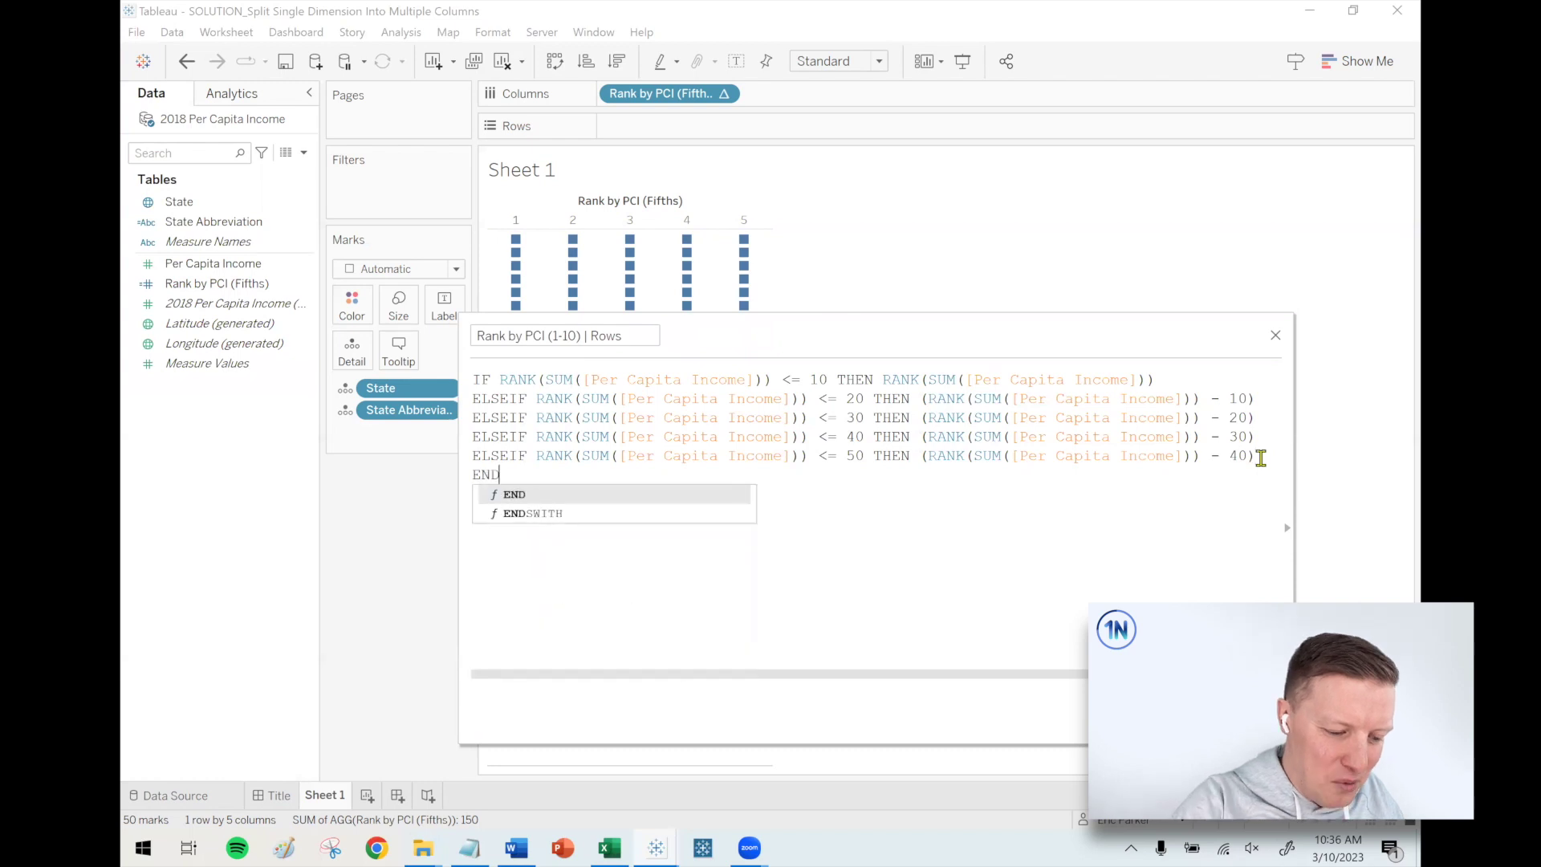
key("Escape")
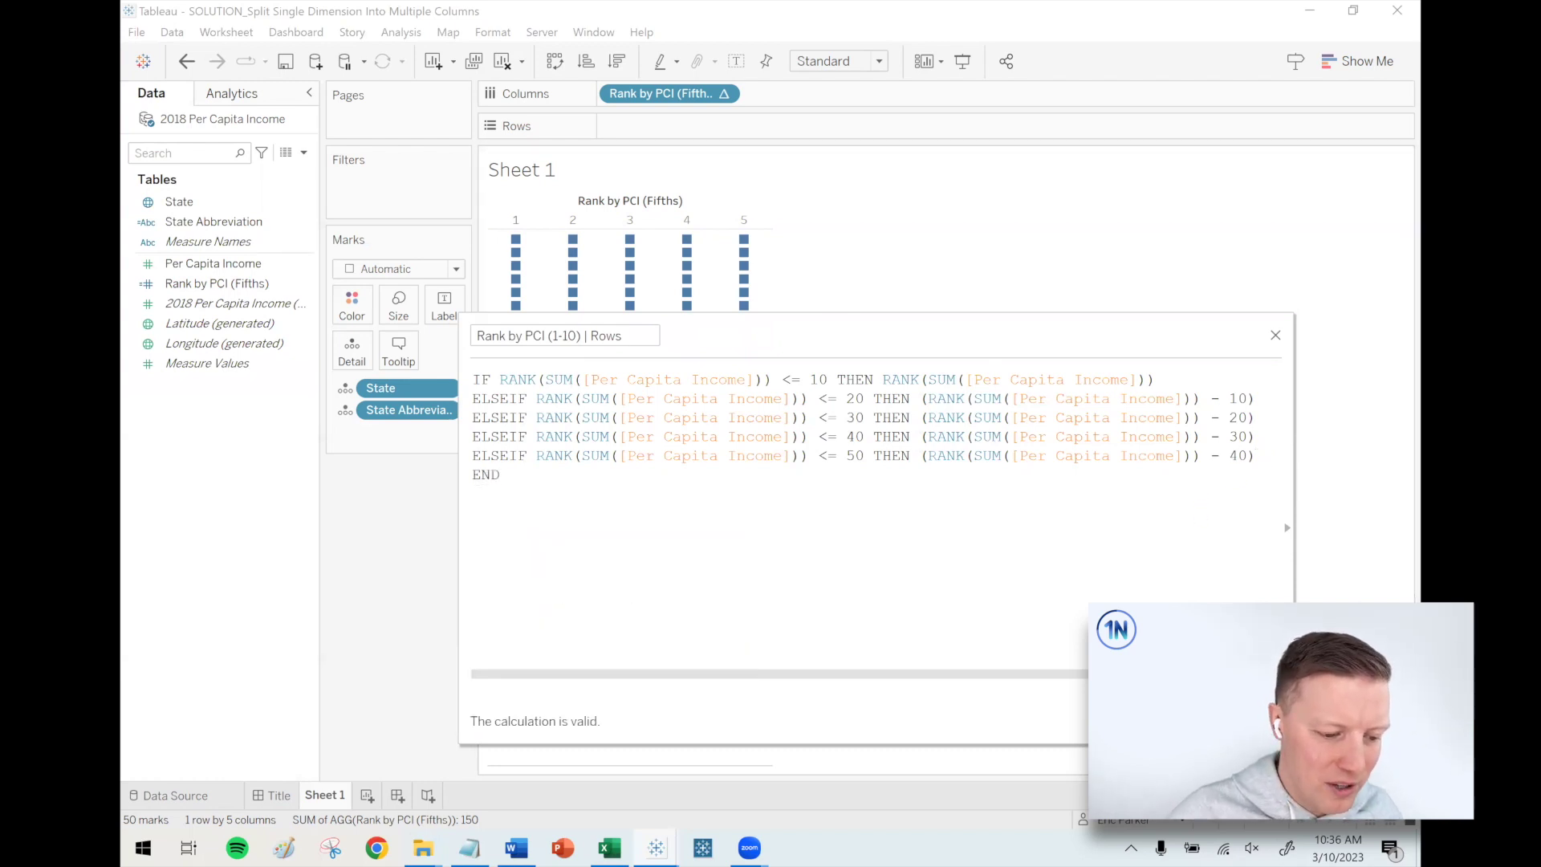
left_click(1251, 721)
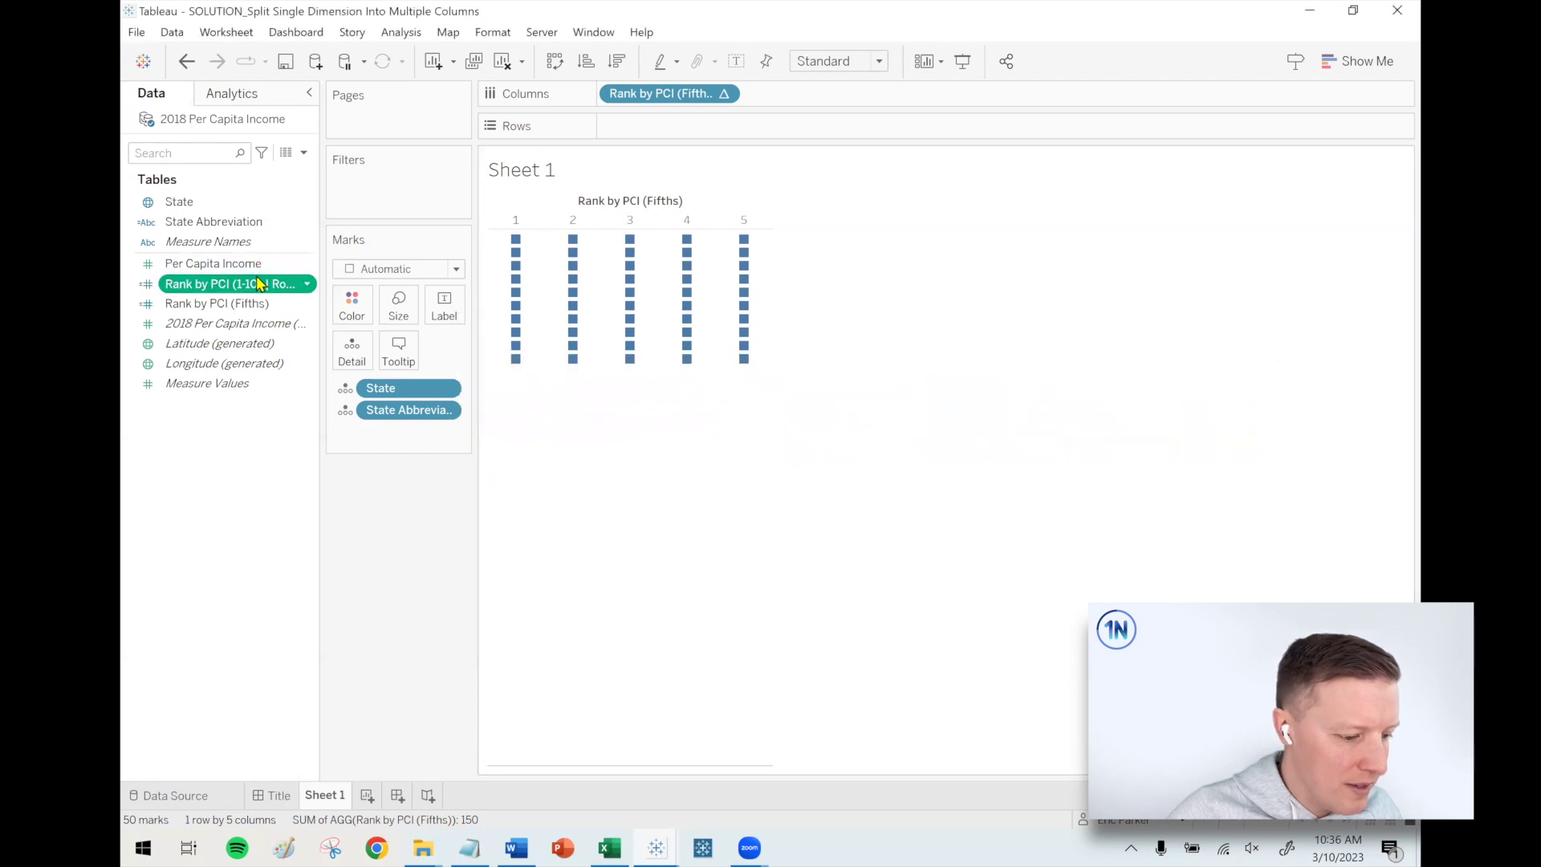
- Widen the list of fields and rename the Rank by PCI (Fifths) field to Rank by PCI (Fifths) | Columns
left_click(316, 303)
left_click(315, 303)
key("Escape")
left_click_drag(321, 277, 351, 281)
right_click(247, 309)
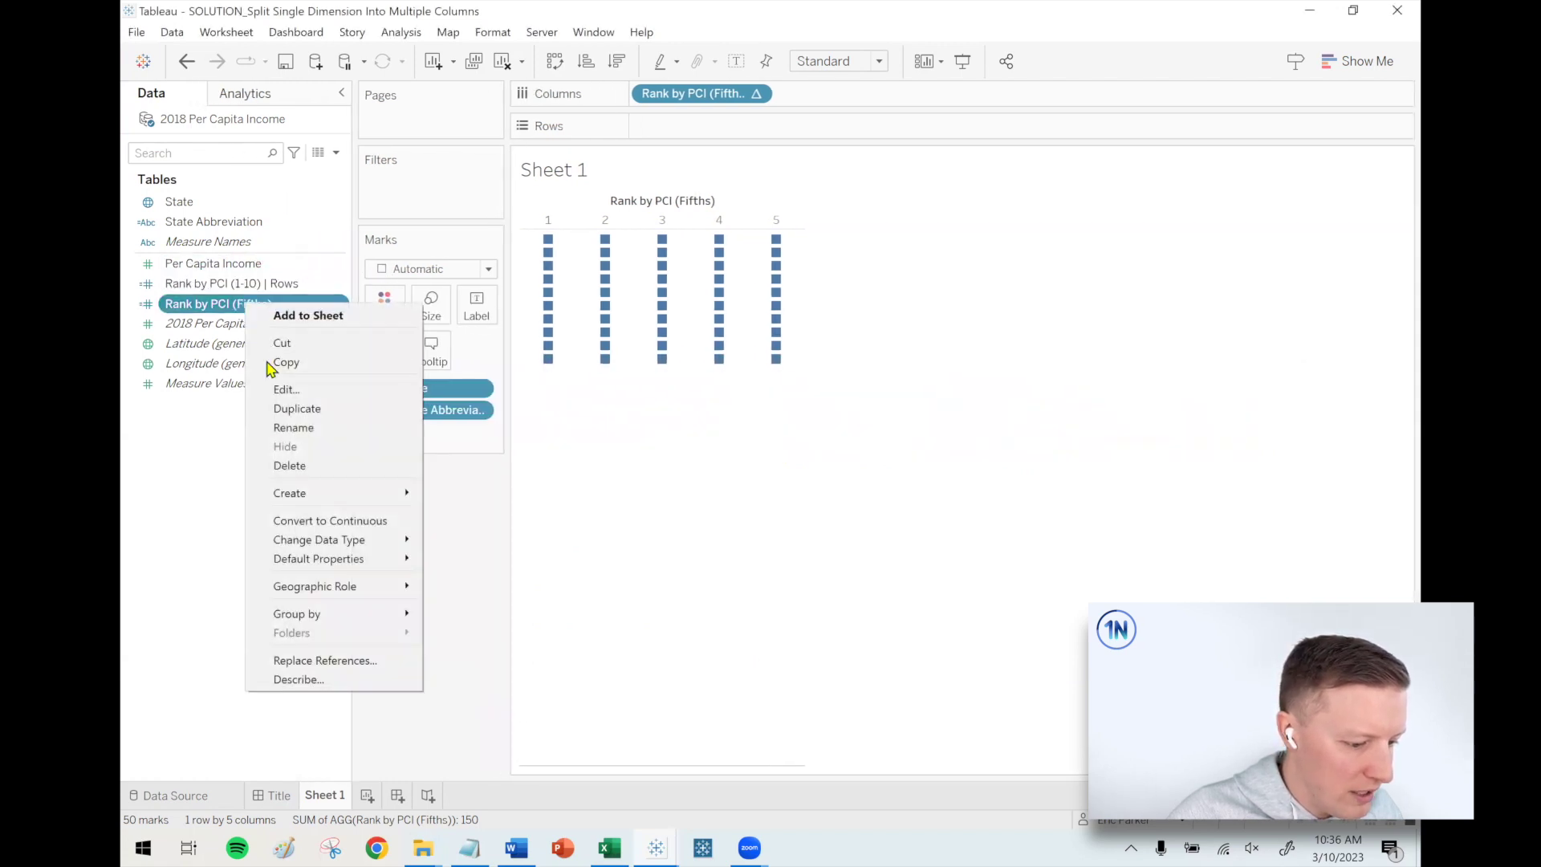
left_click(299, 426)
key("End")
type("|")
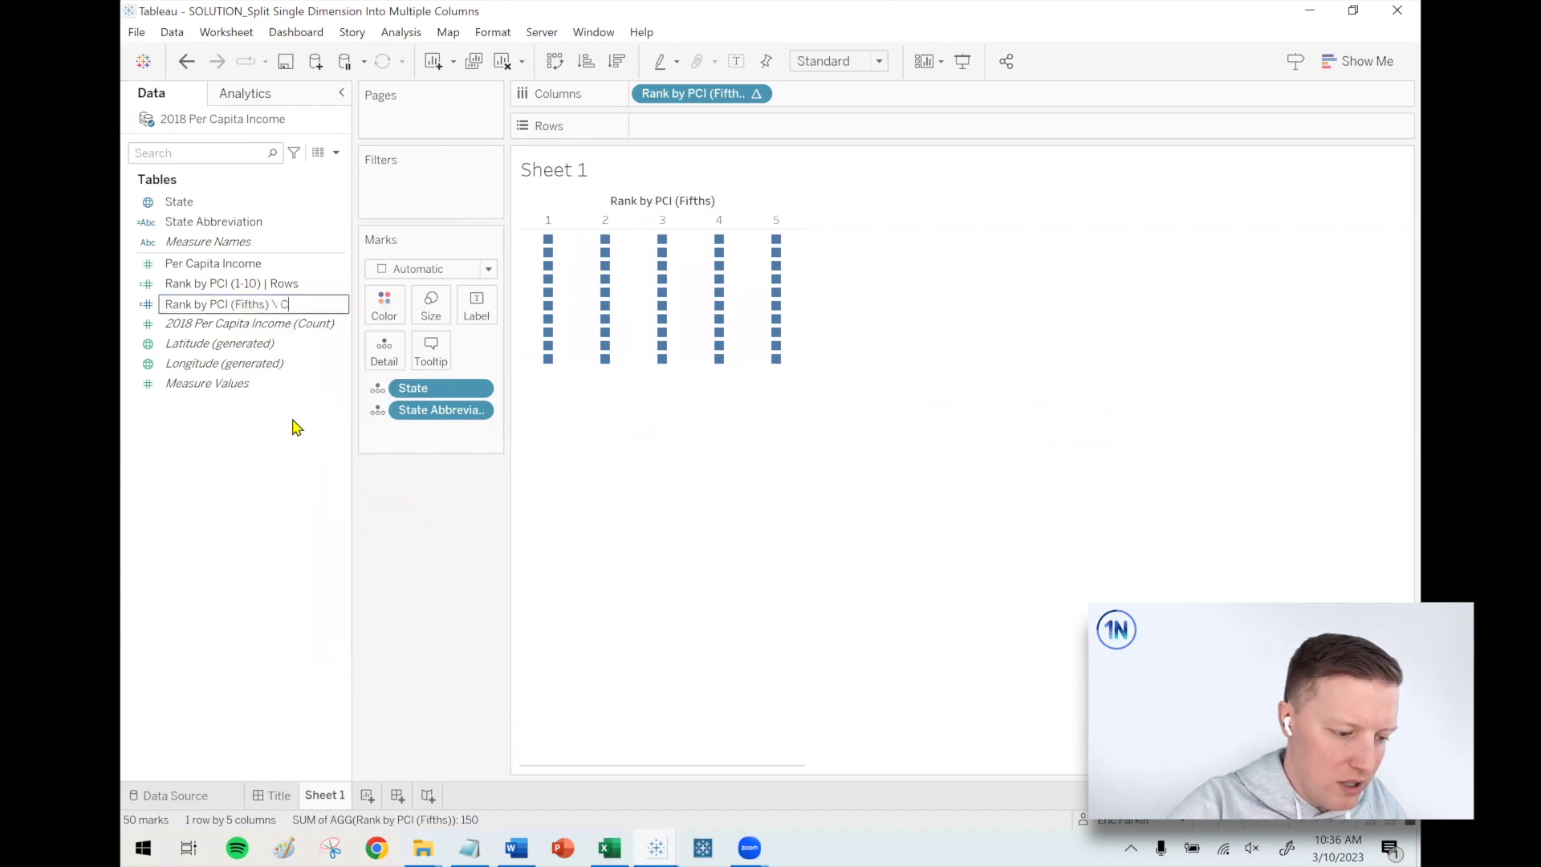
type(" Columns")
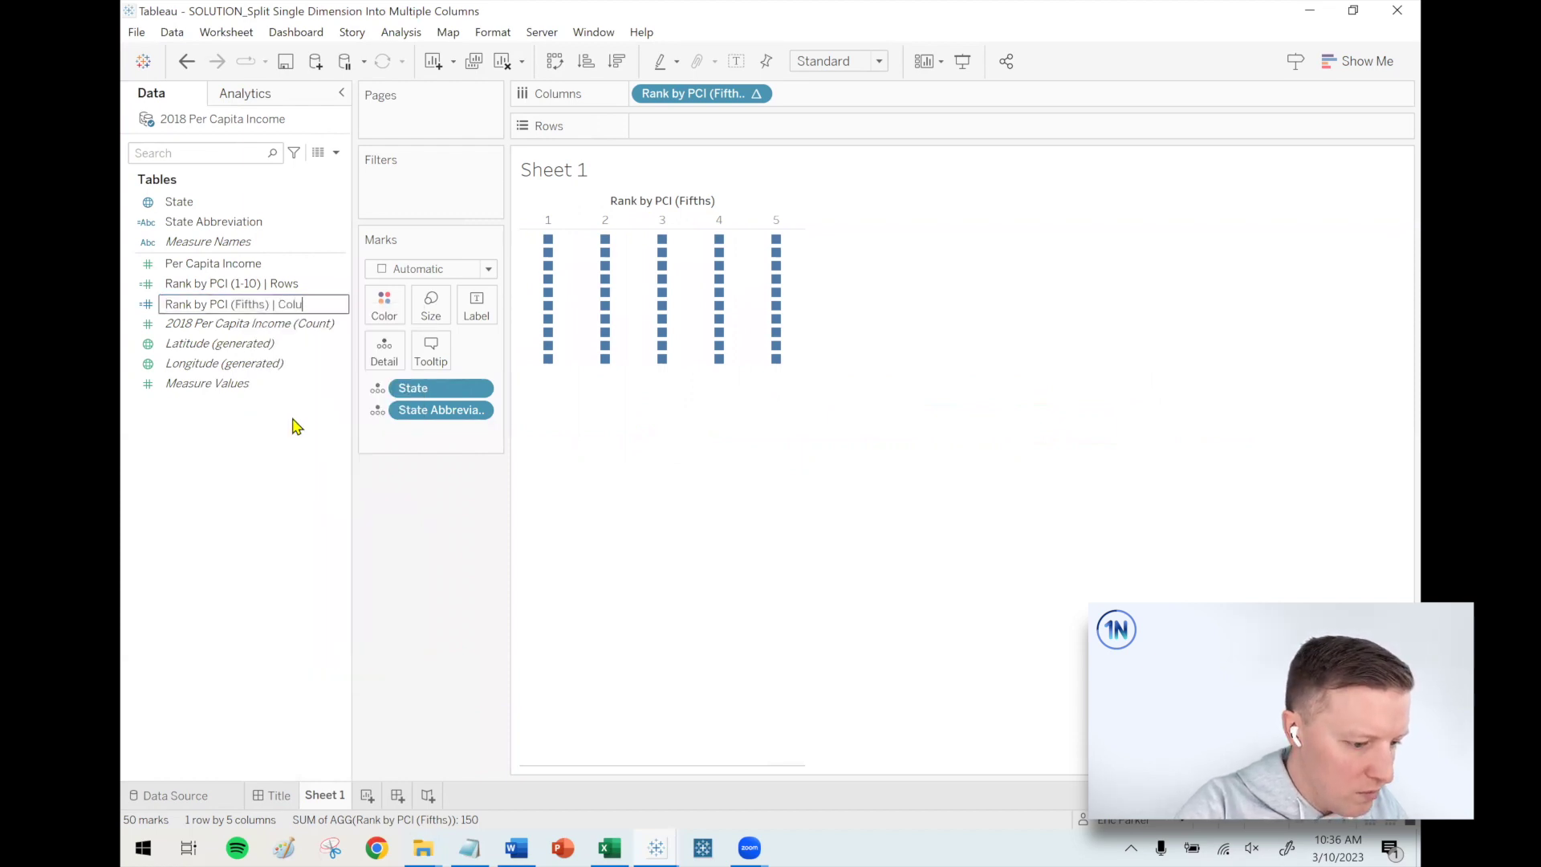
key("Return")
- Convert Rank by PCI (1-10) | Rows to discrete and place it on Rows
left_click(236, 287)
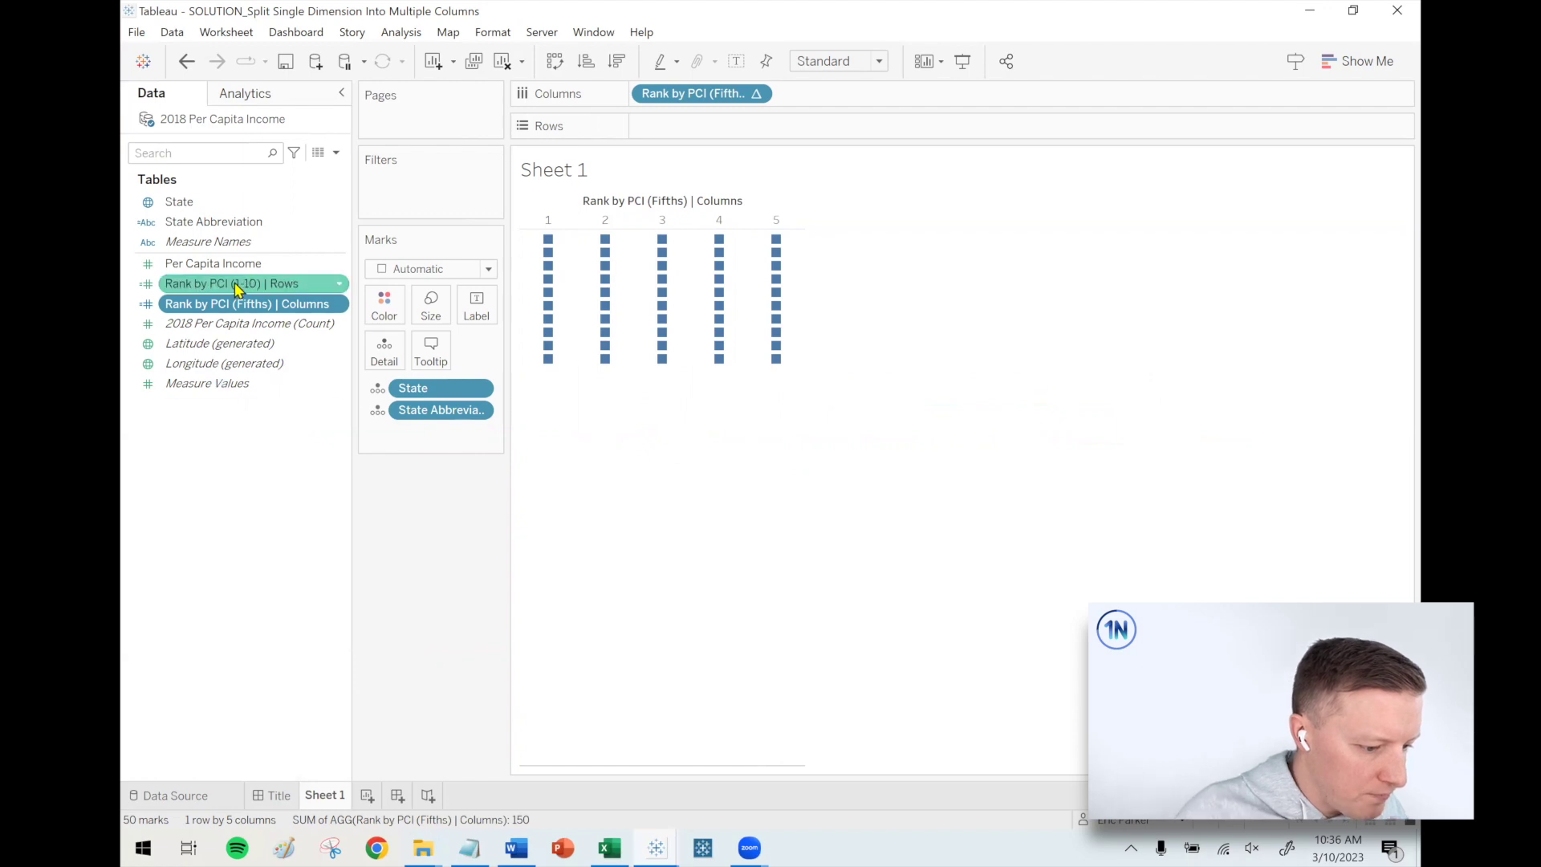
right_click(236, 287)
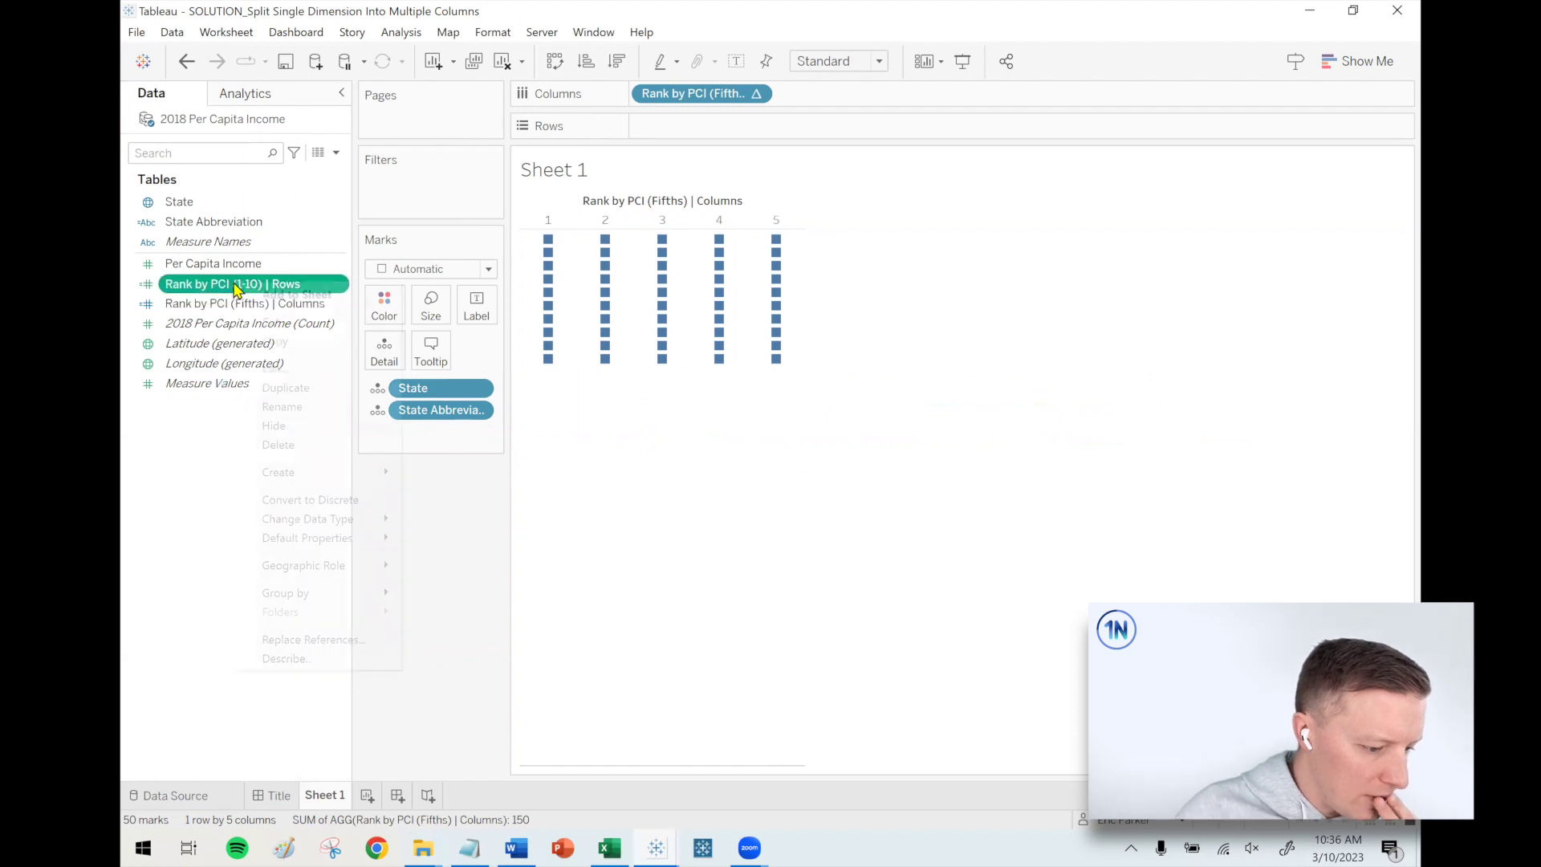
left_click(326, 500)
left_click_drag(205, 284, 785, 130)
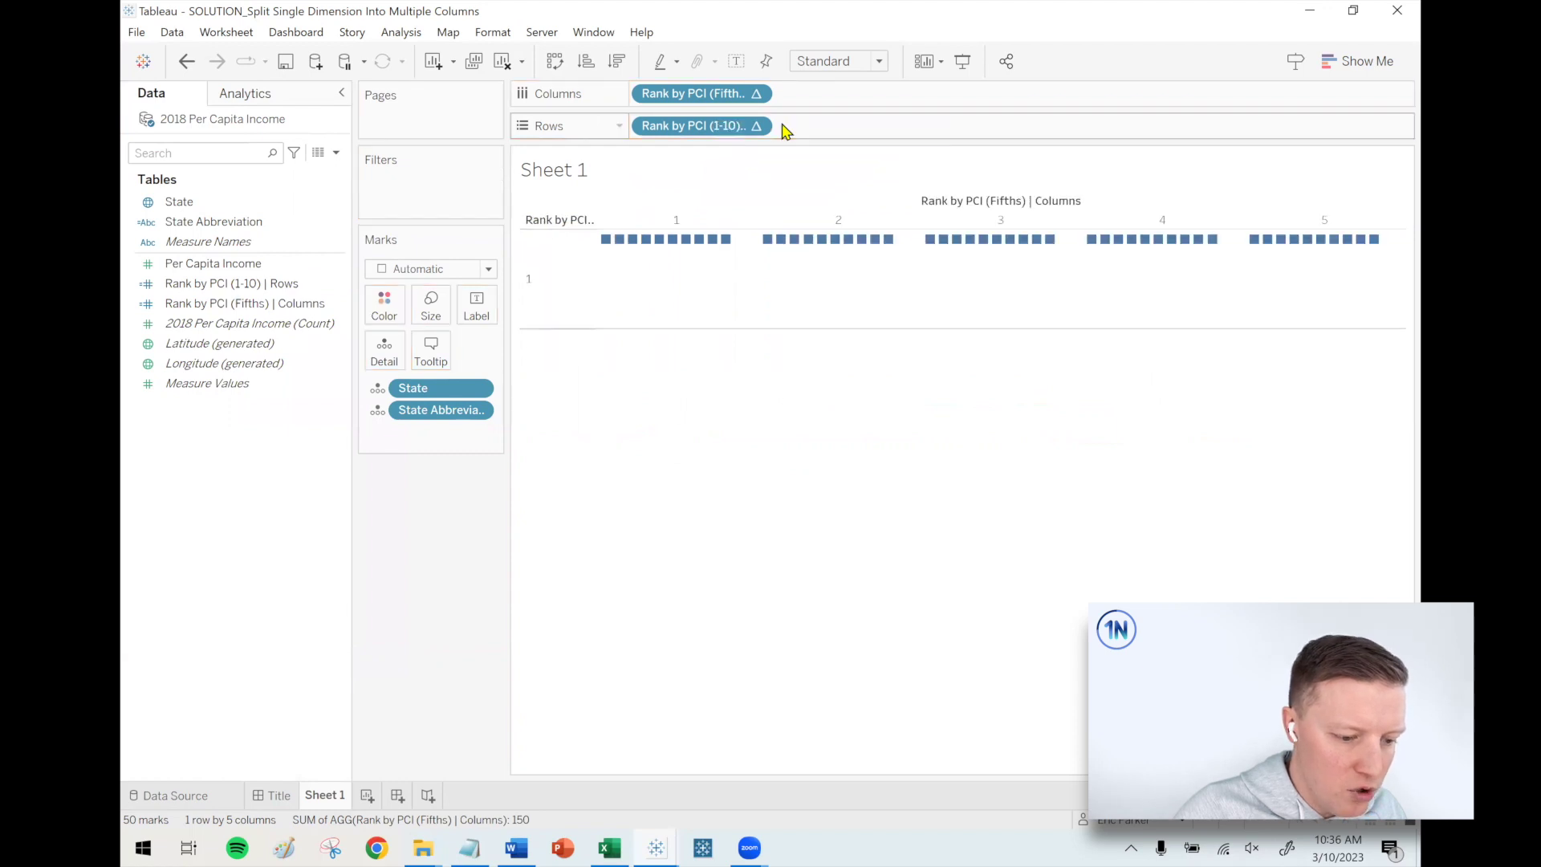
- Compute the Rank by PCI (1-10) | Rows table calculation using the specific dimensions State and State Abbreviation, and check the marks' tooltips
right_click(725, 132)
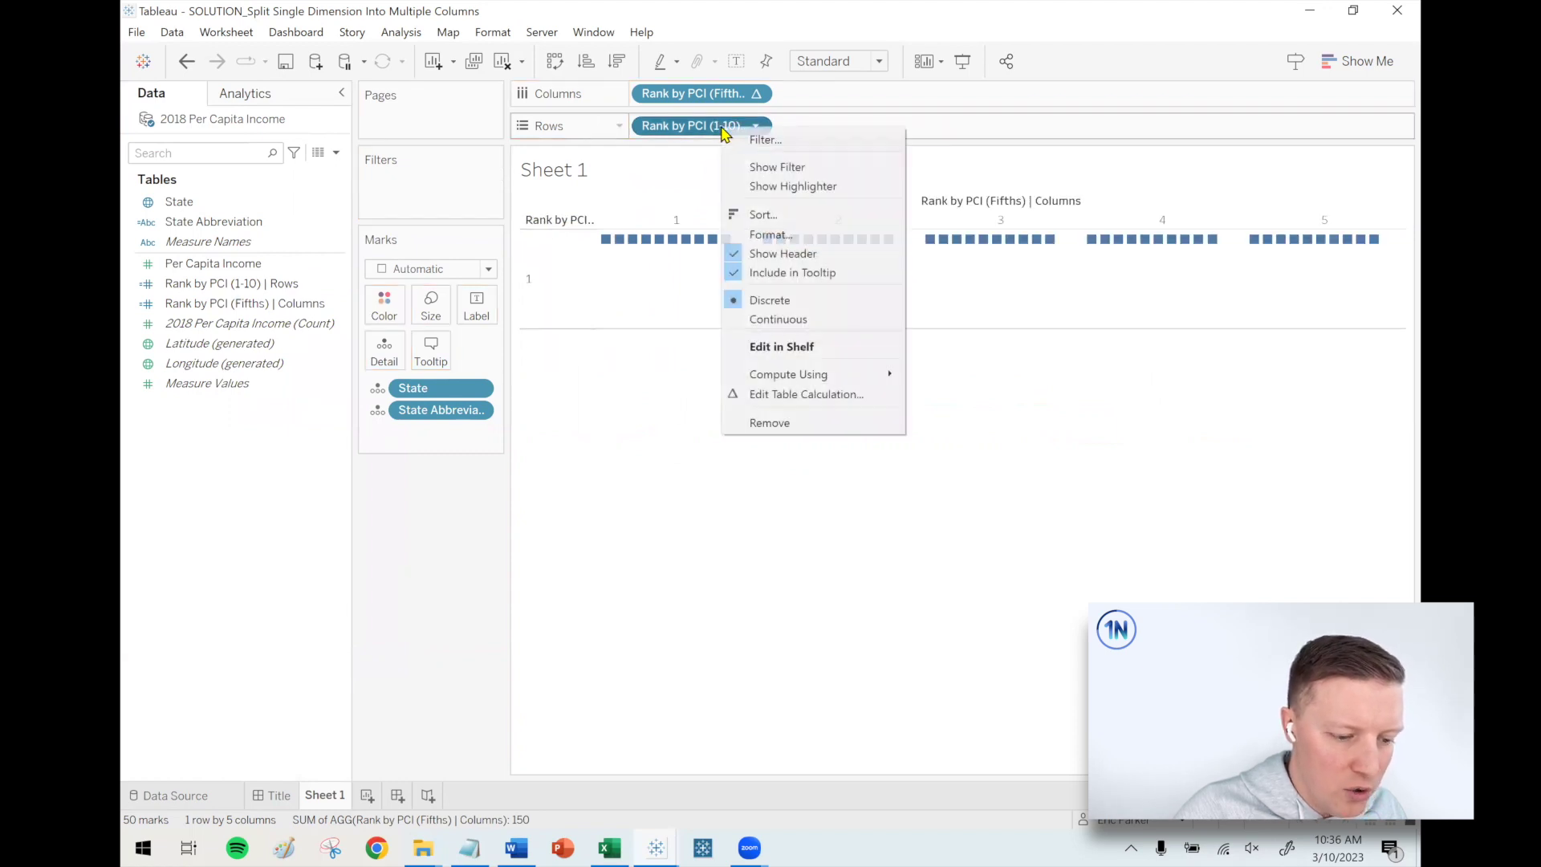
left_click(772, 394)
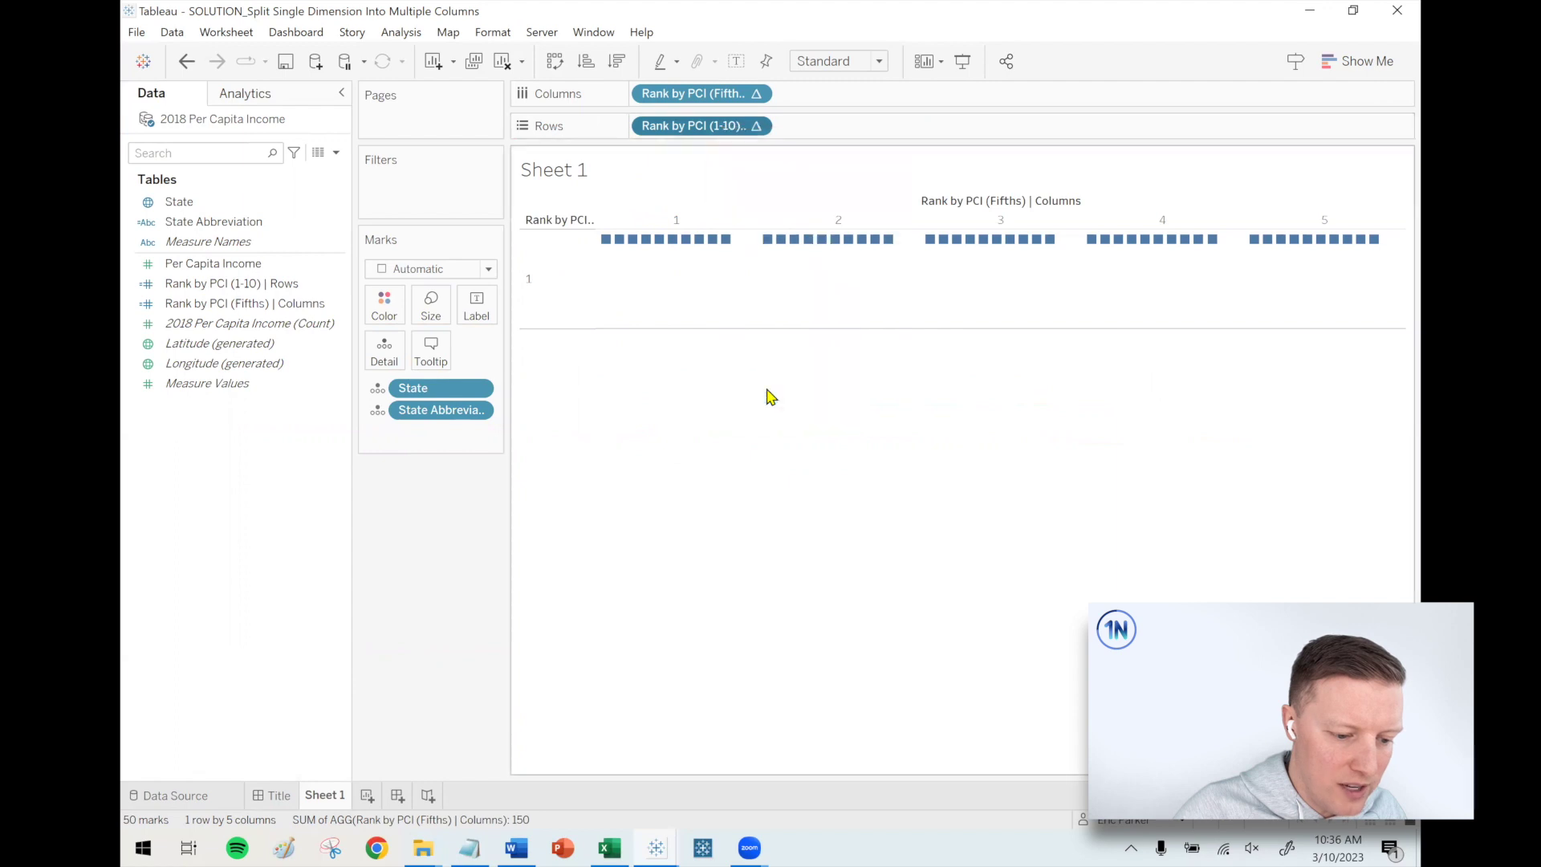
left_click(820, 422)
left_click(810, 454)
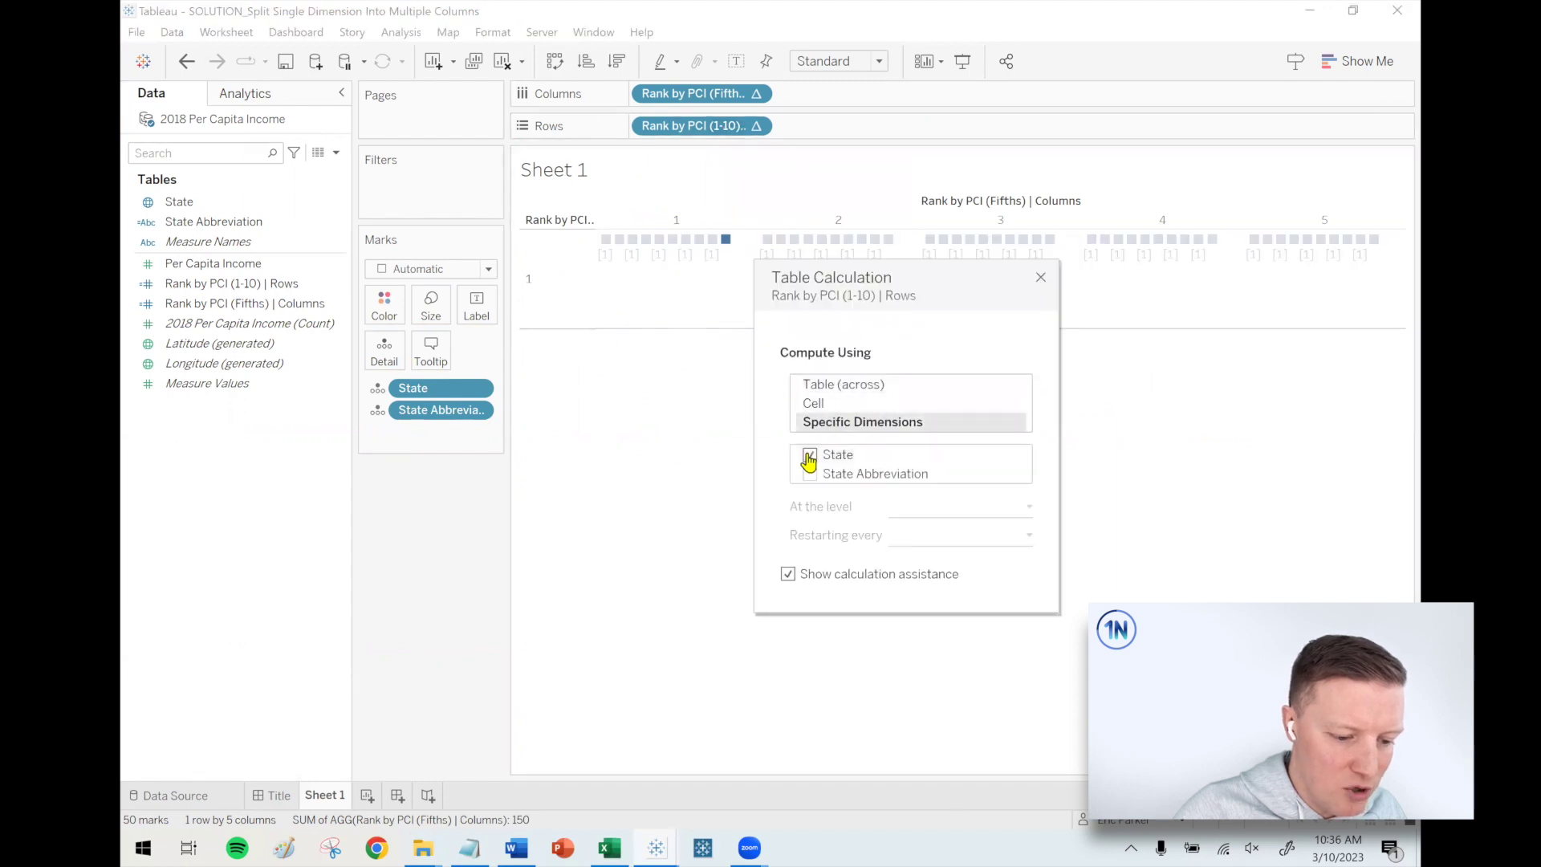
left_click(808, 473)
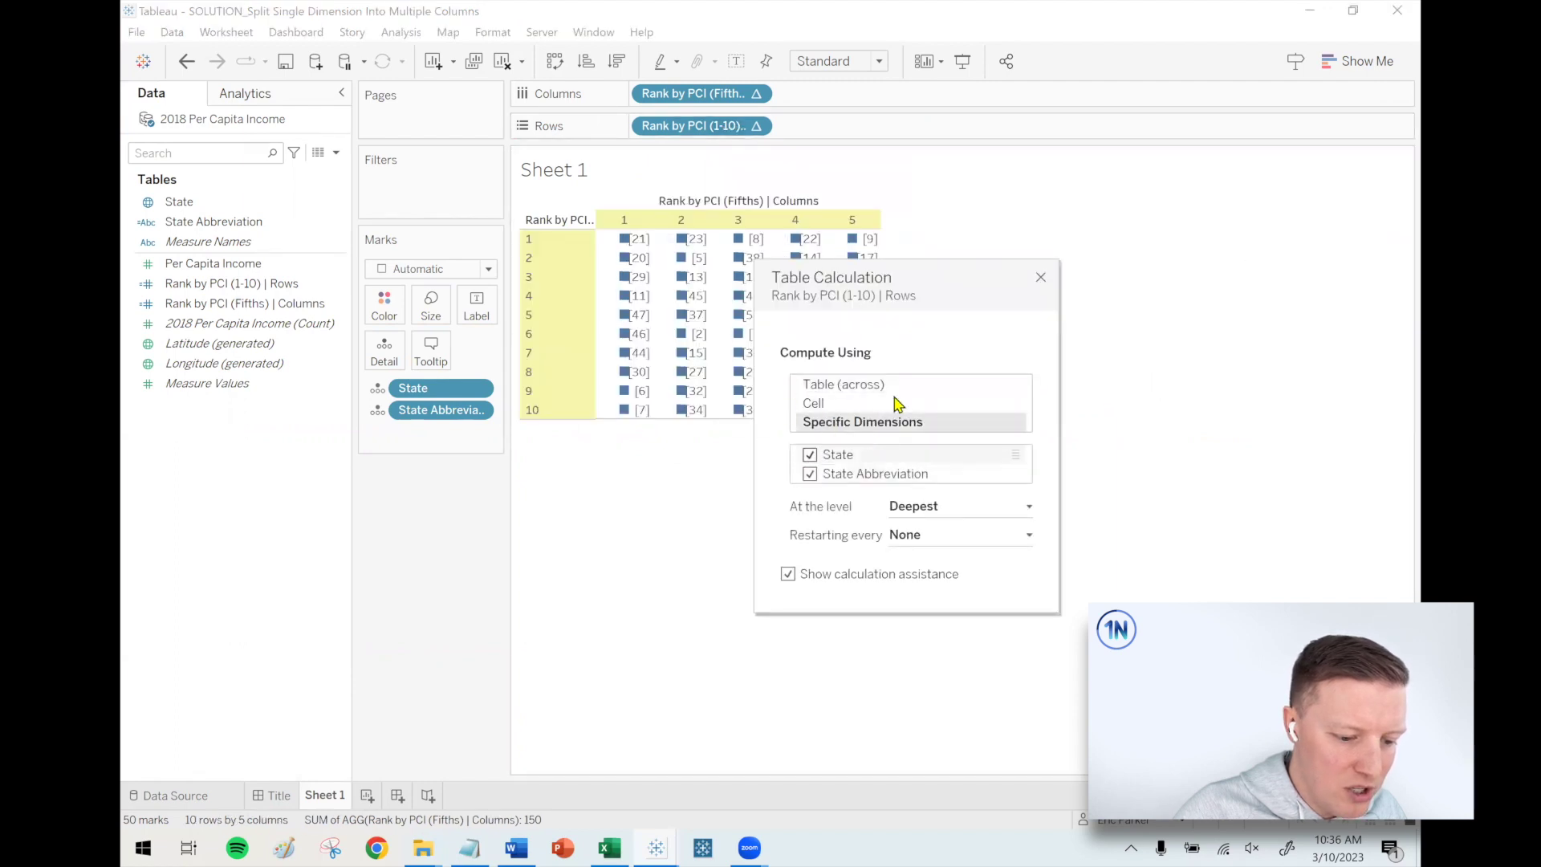
left_click(1040, 278)
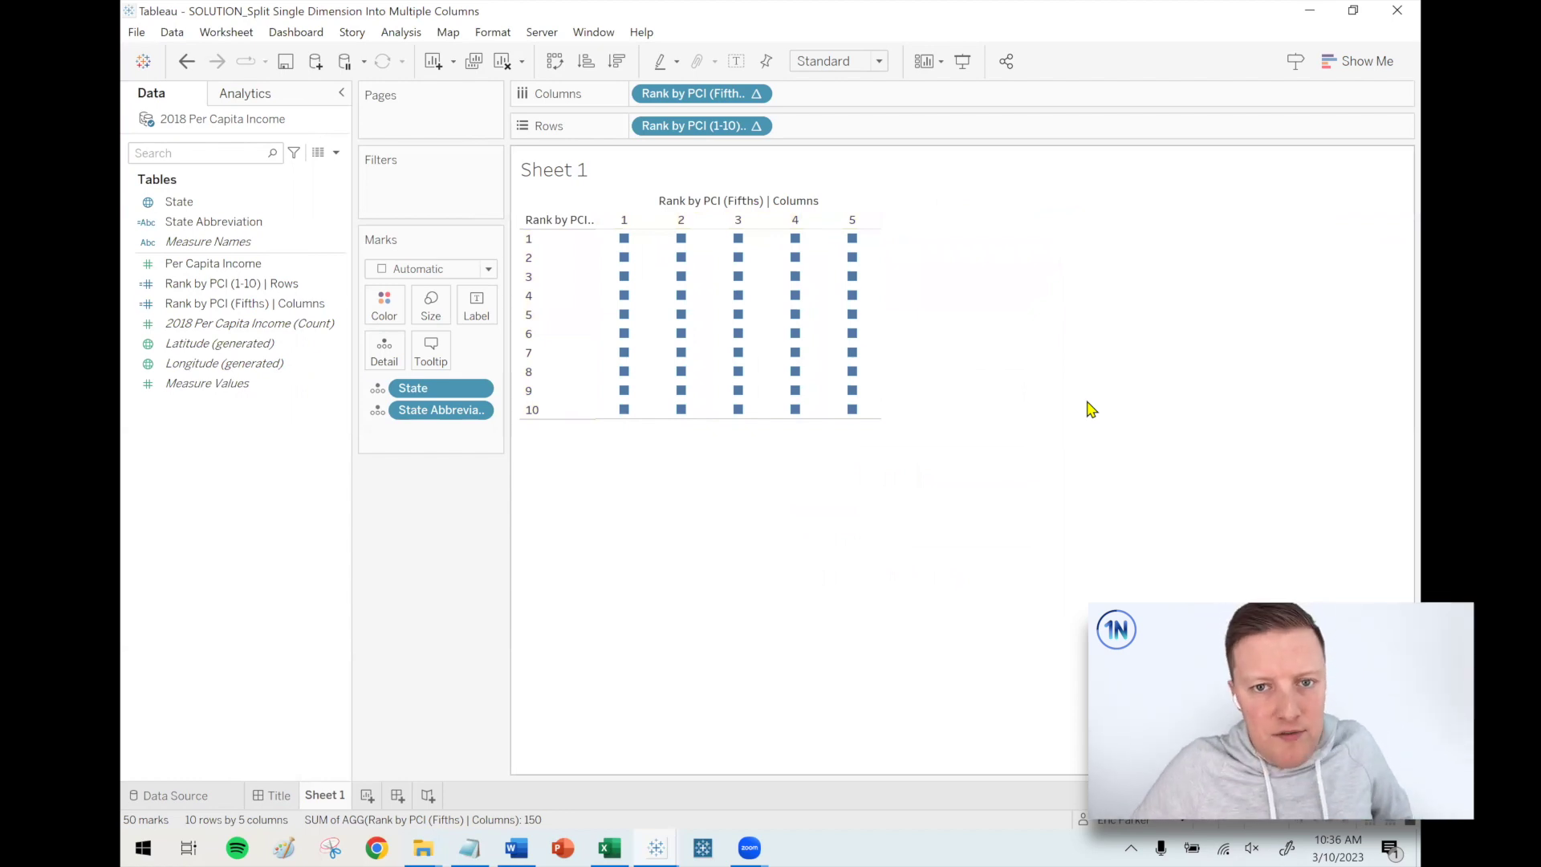
mouse_move(625, 249)
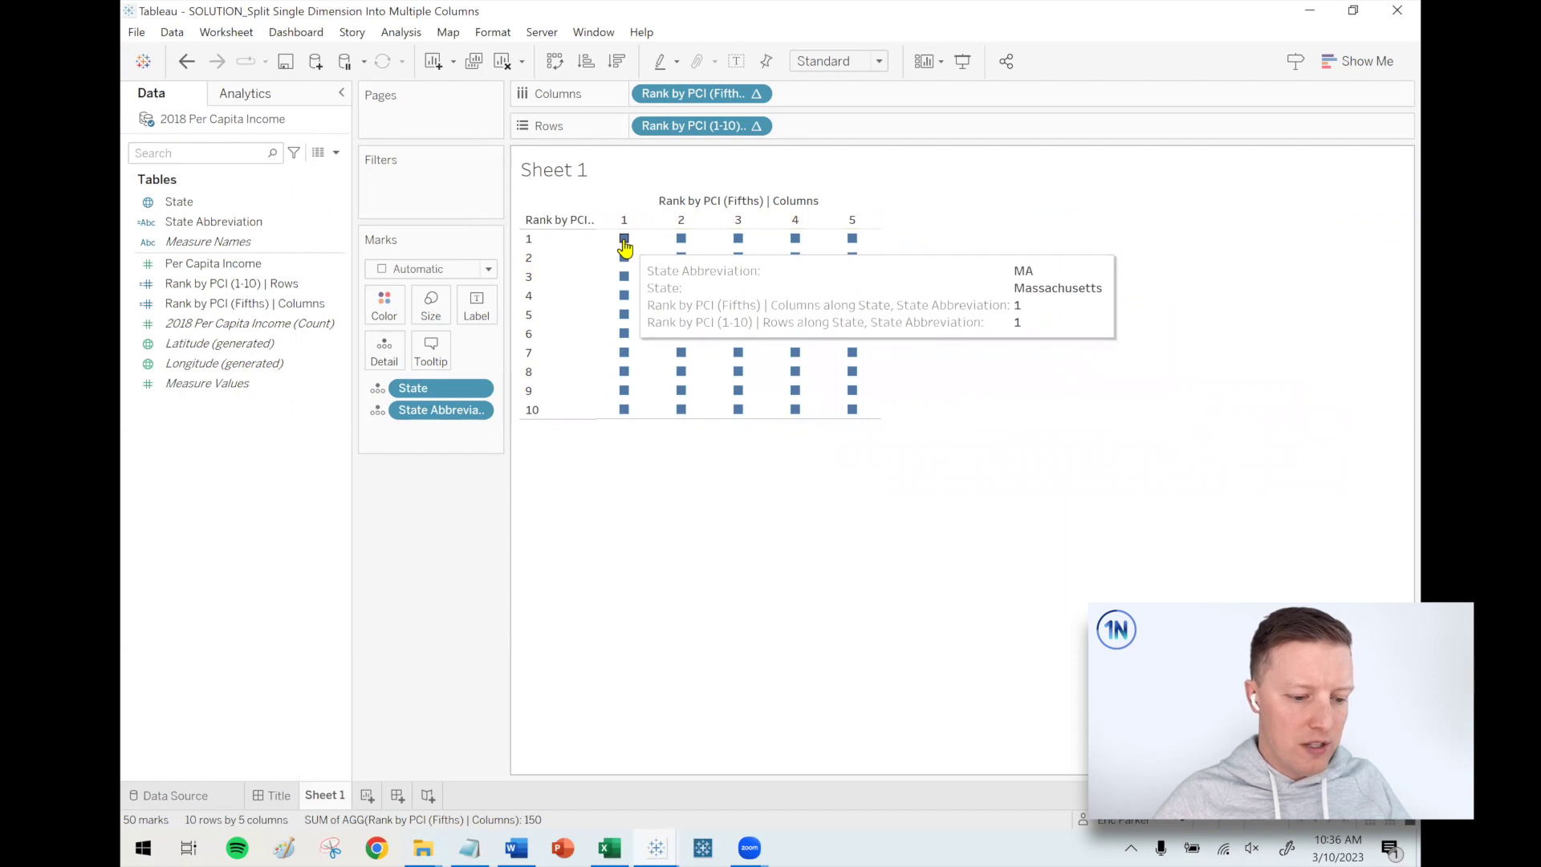
mouse_move(852, 419)
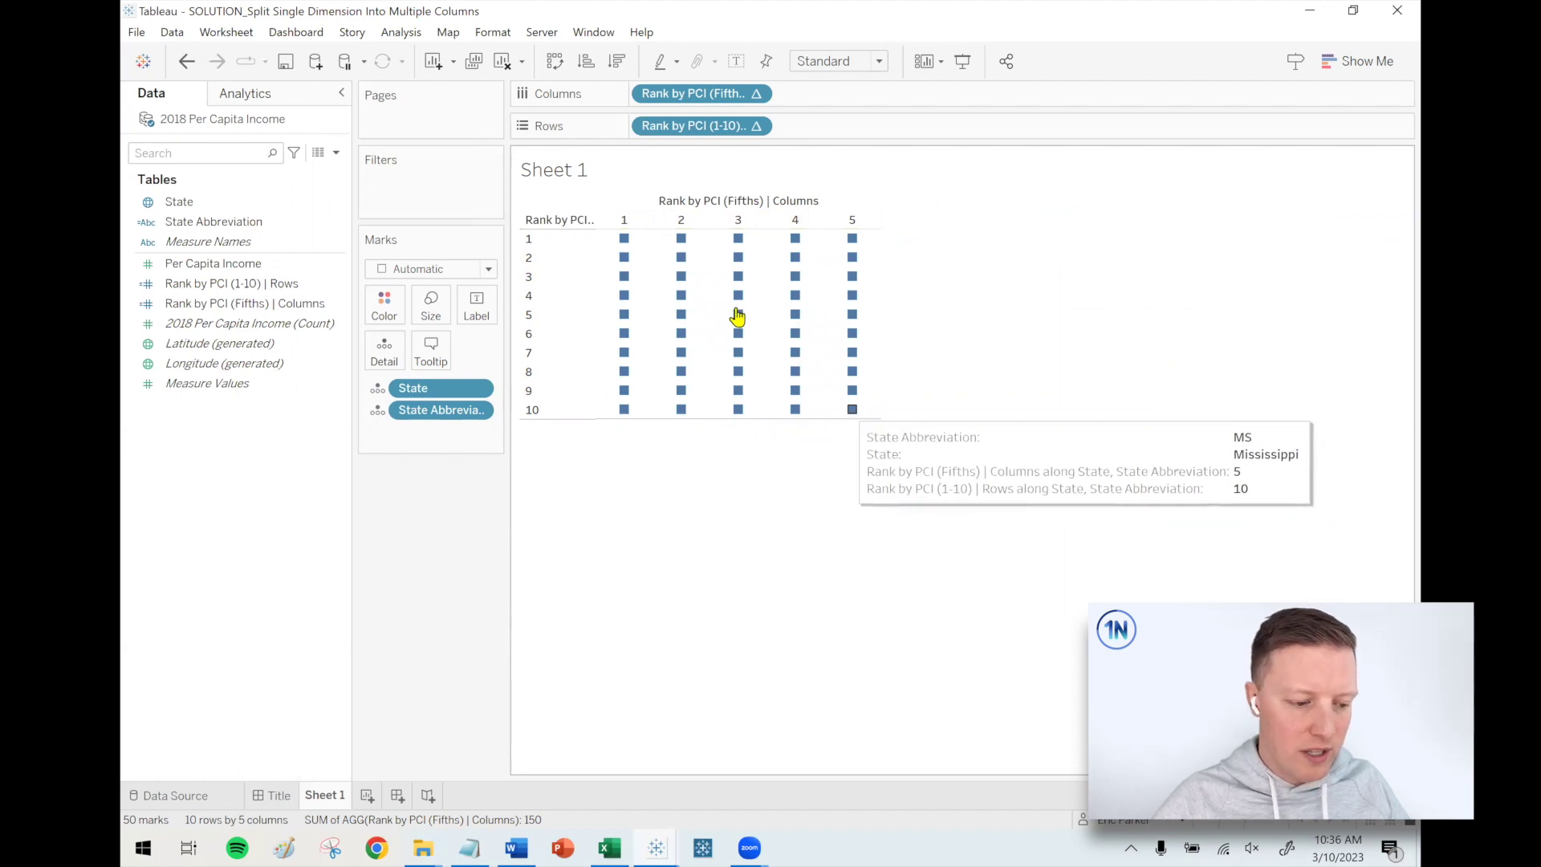
- Create a calculated field named Overall Rank by PCI
right_click(276, 451)
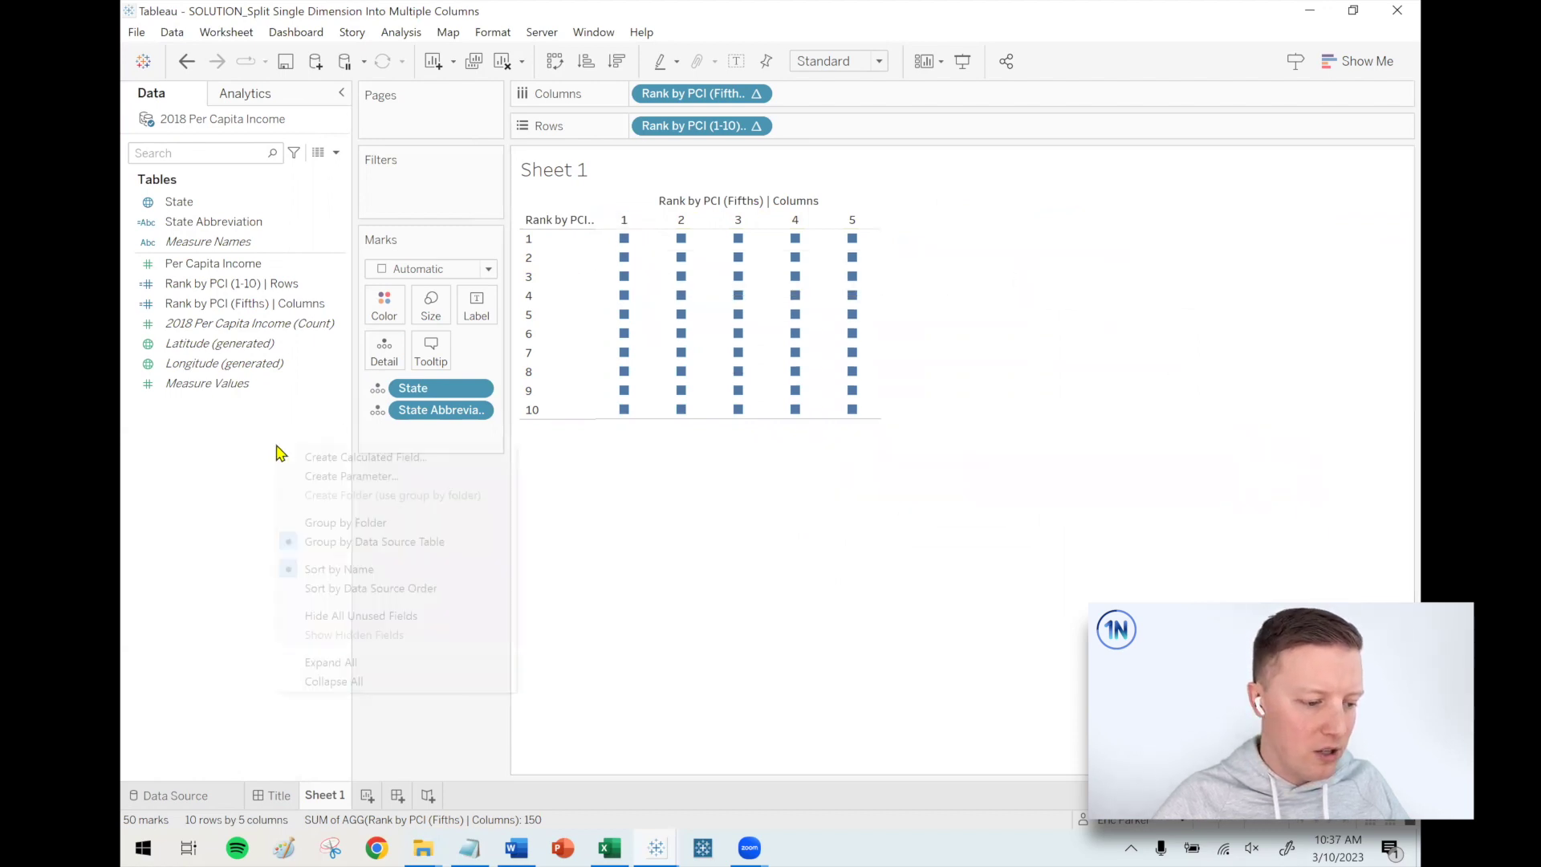
left_click(343, 456)
type("O")
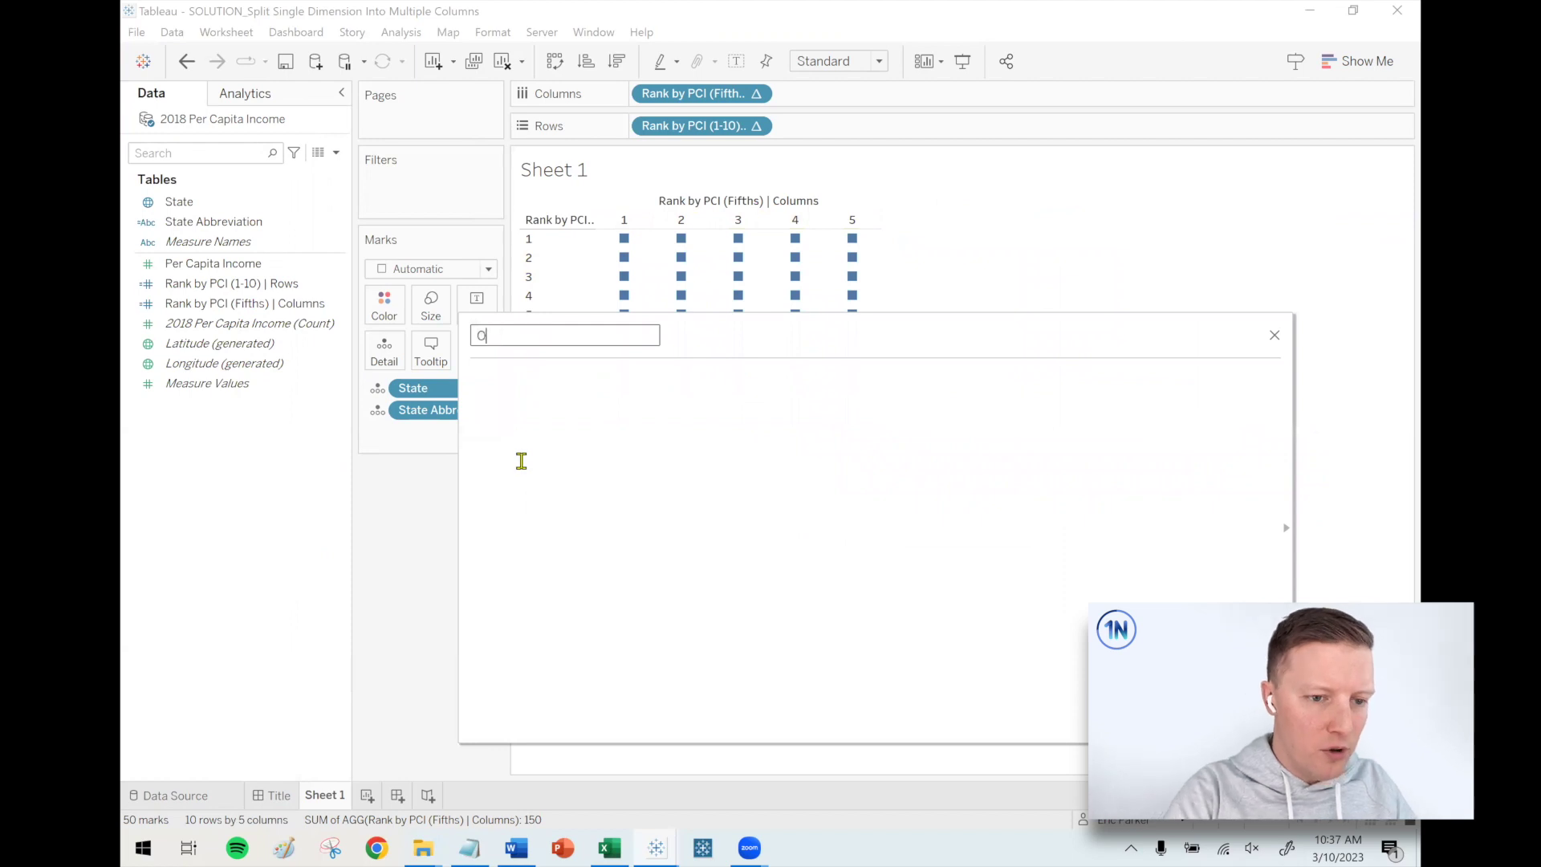
type("verall Rank by PCI")
- Enter the formula RANK(SUM([Per Capita Income])) and save the calculated field
left_click(521, 460)
type("RANK")
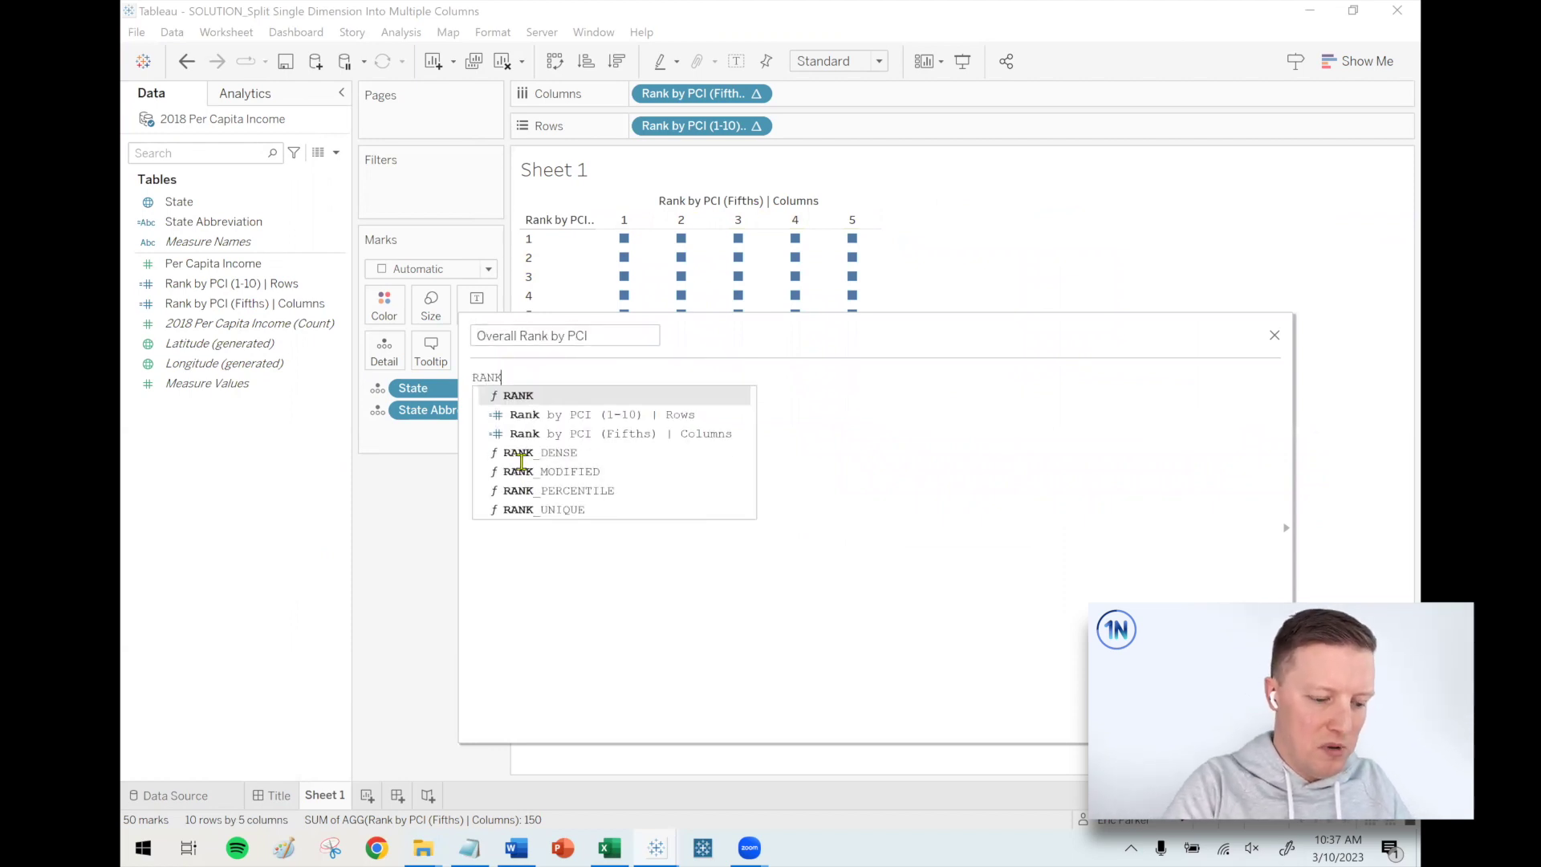
type("(S")
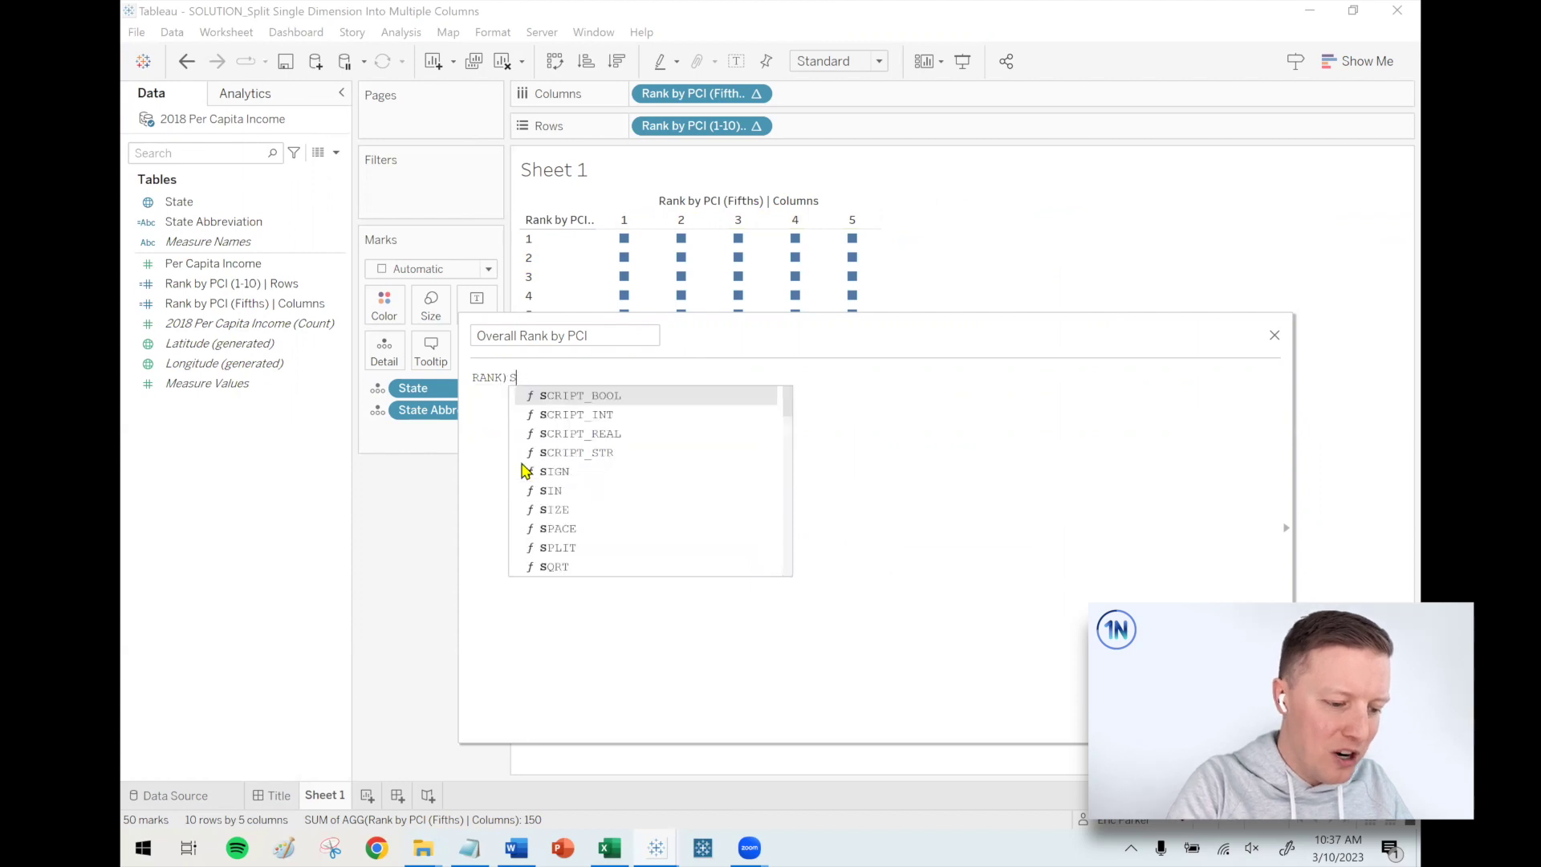
key("BackSpace")
key("BackSpace")
key("Escape")
left_click(915, 512)
type("(SUM(")
type("p")
key("Return")
type("))")
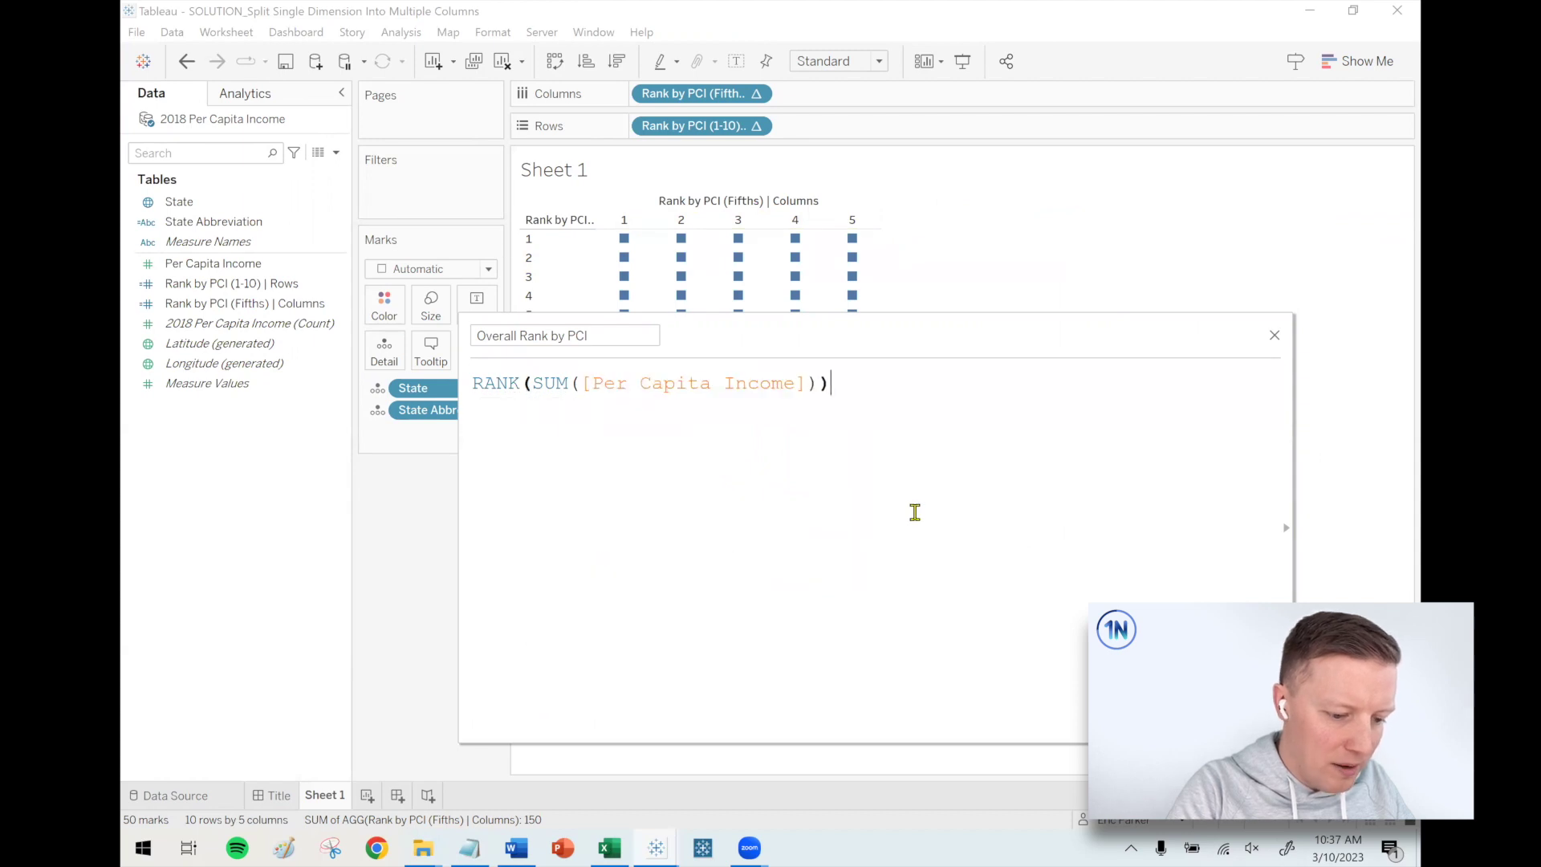
key("Return")
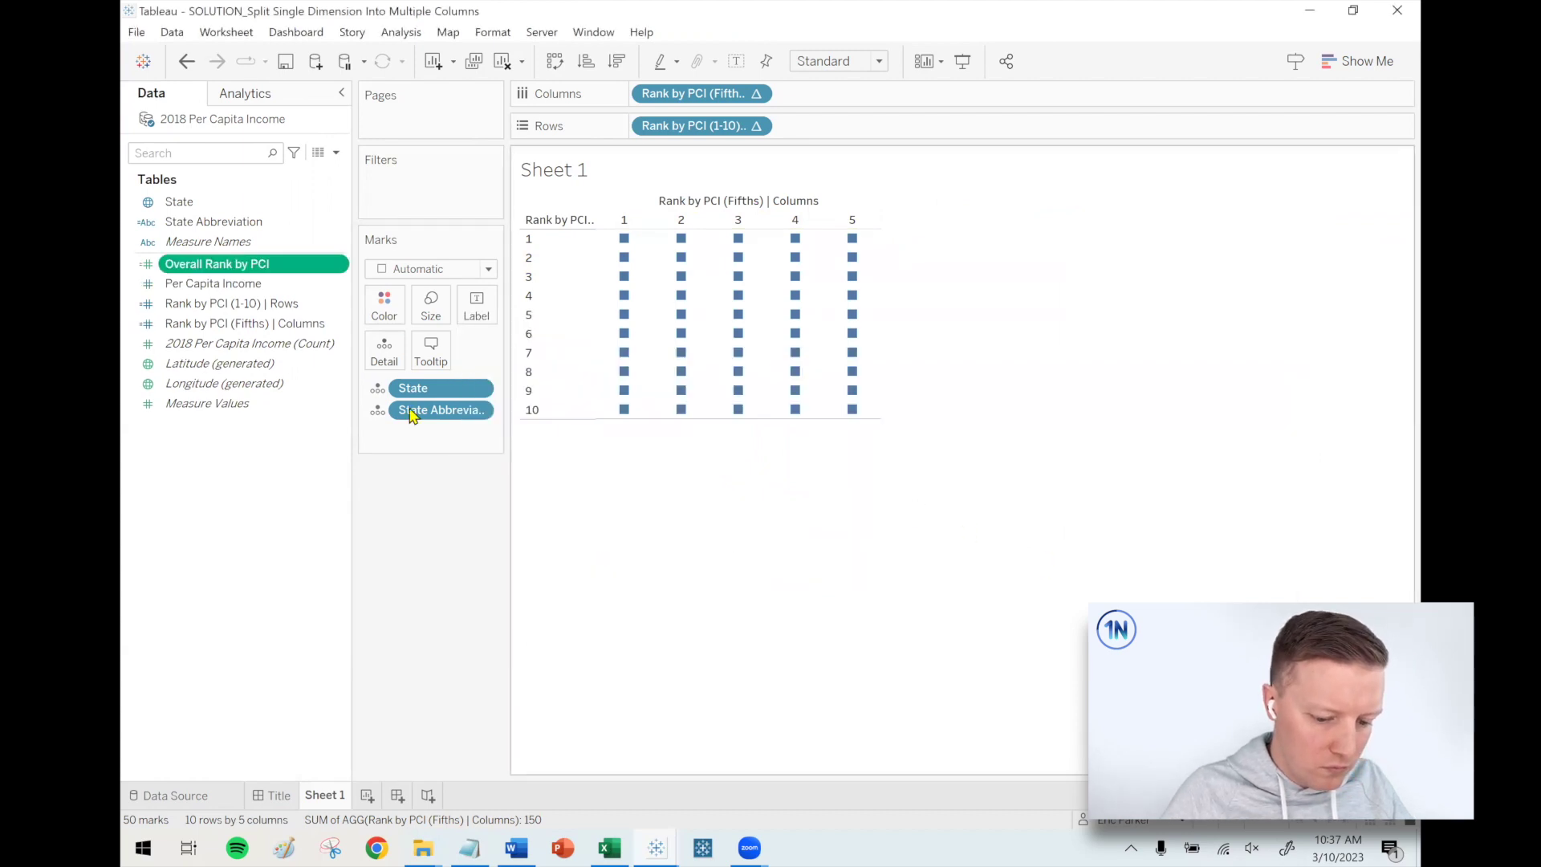
- Add Overall Rank by PCI to the tooltip, computed using State and State Abbreviation, and check the tooltips of several marks
left_click_drag(193, 266, 443, 353)
right_click(440, 437)
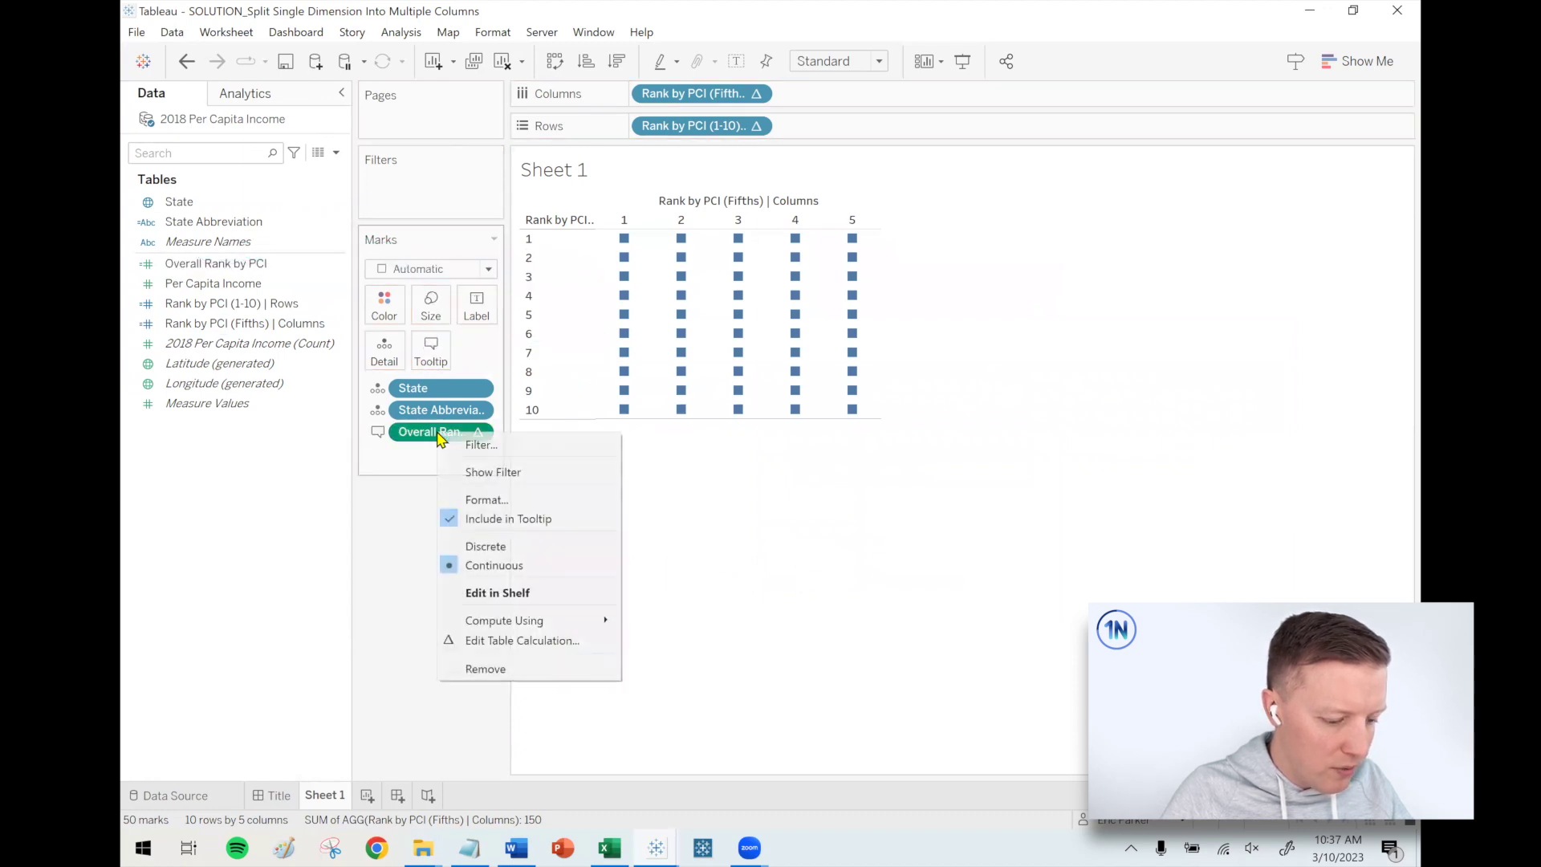
left_click(509, 639)
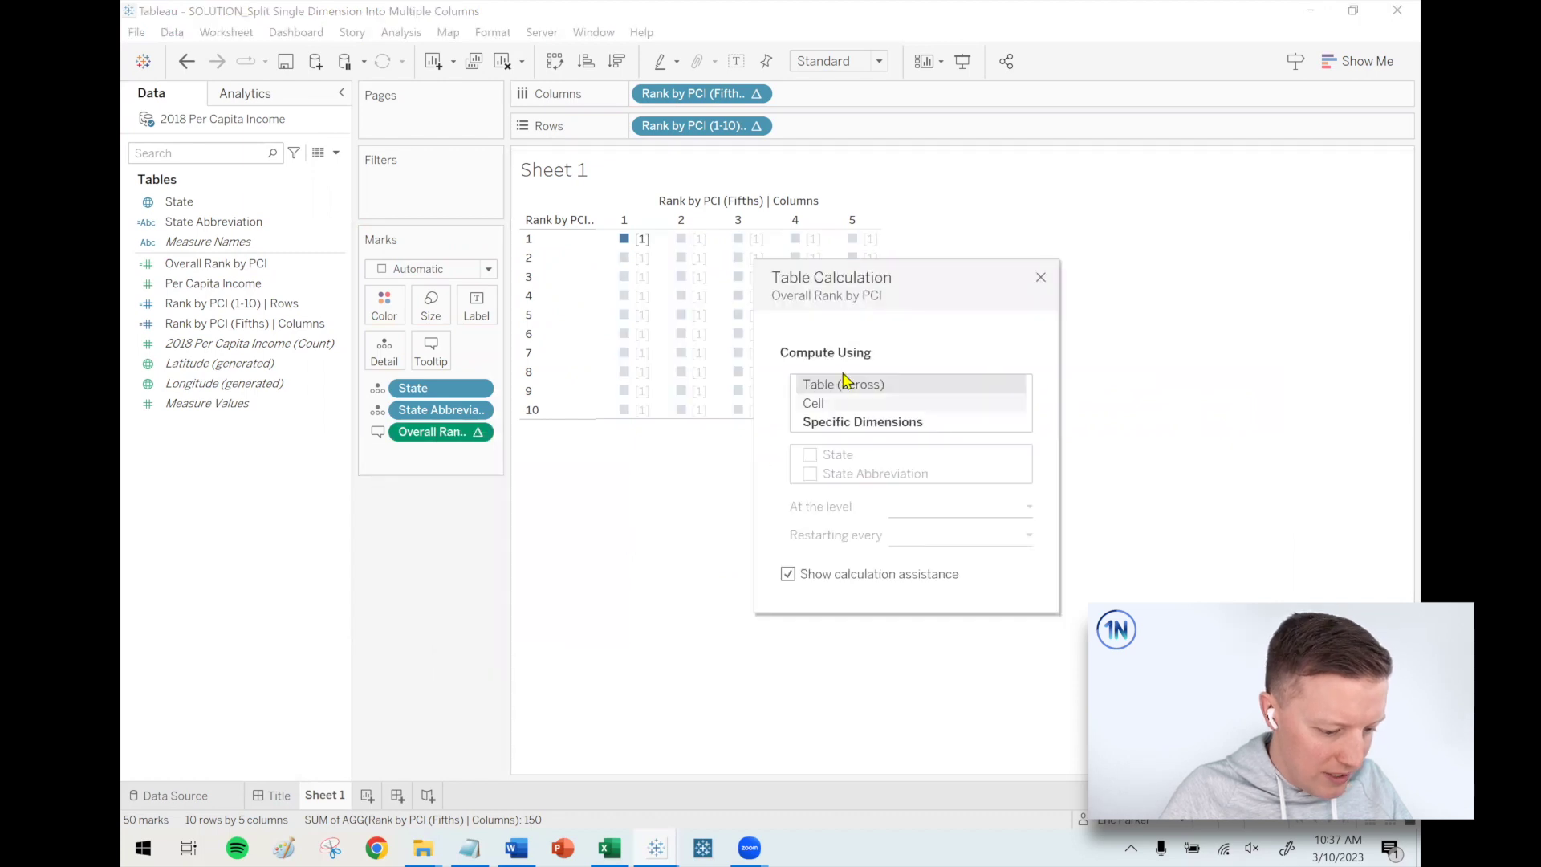
left_click(863, 422)
left_click(810, 454)
left_click(810, 474)
left_click(1041, 279)
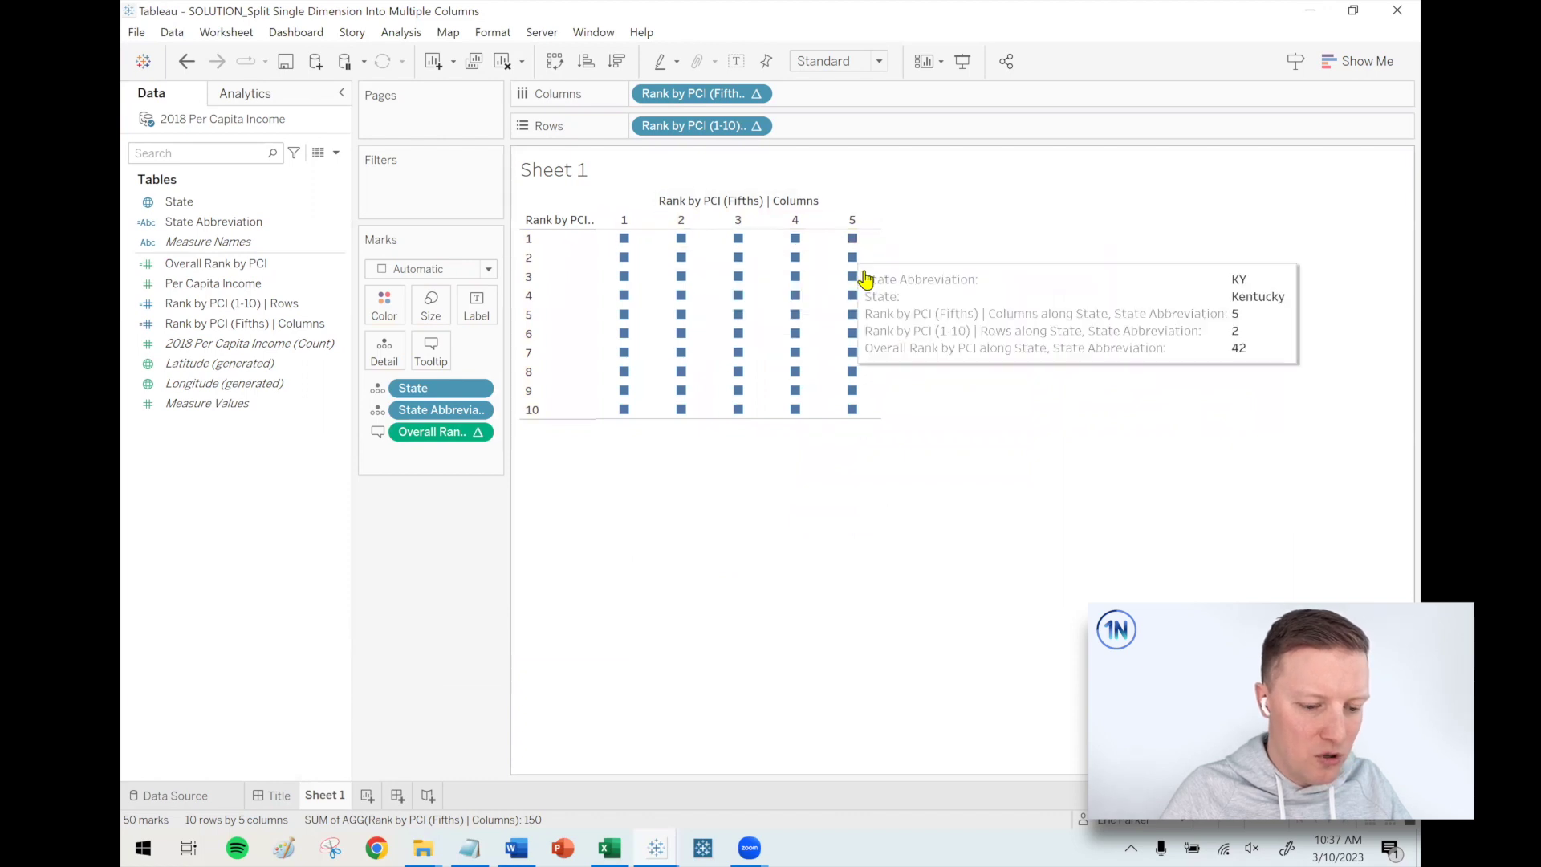
mouse_move(853, 412)
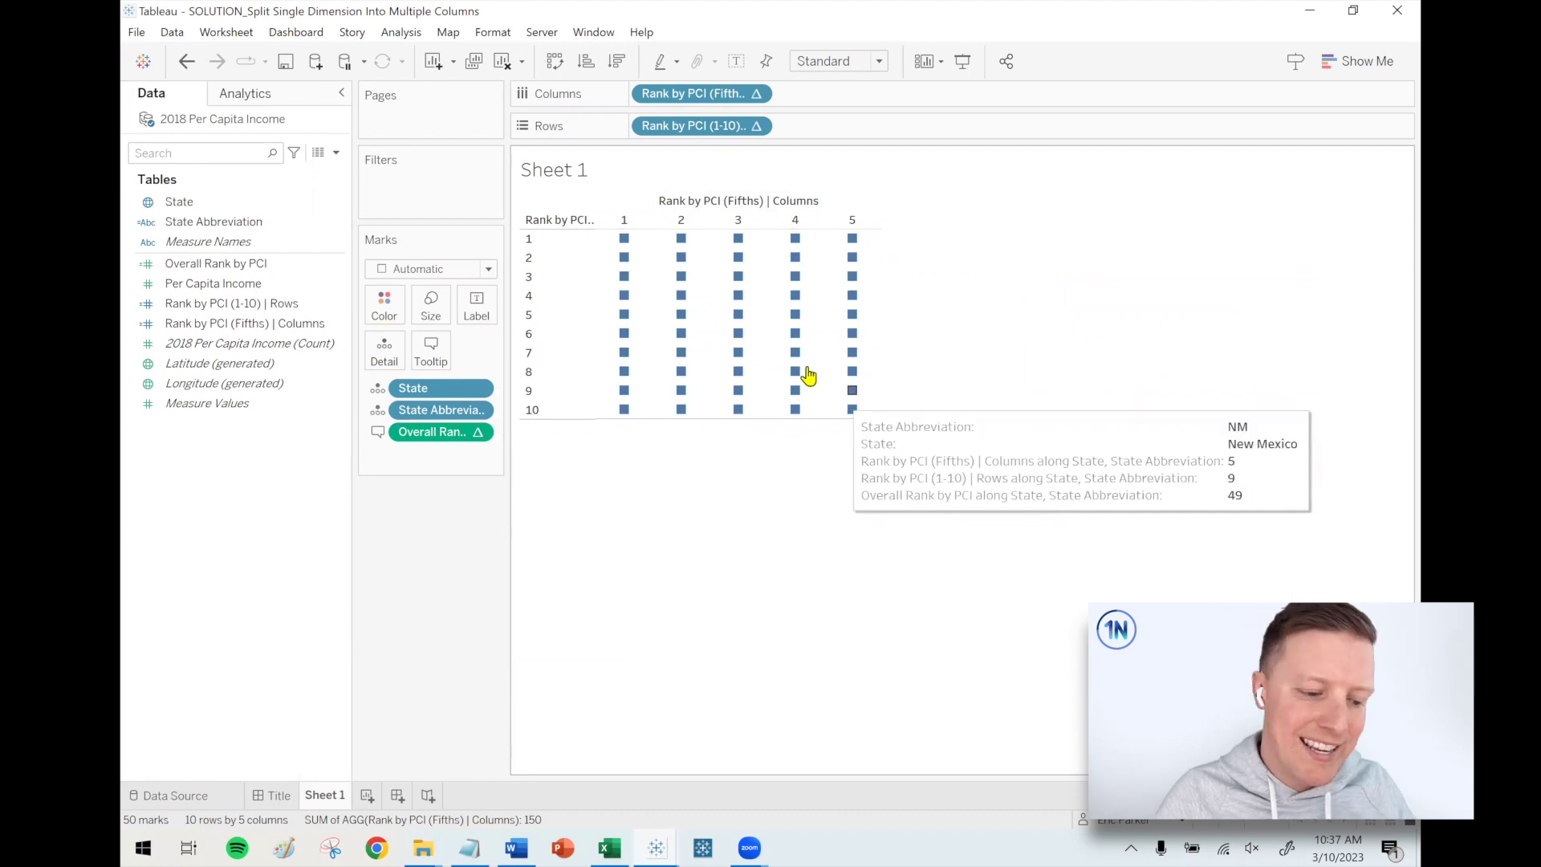
mouse_move(739, 319)
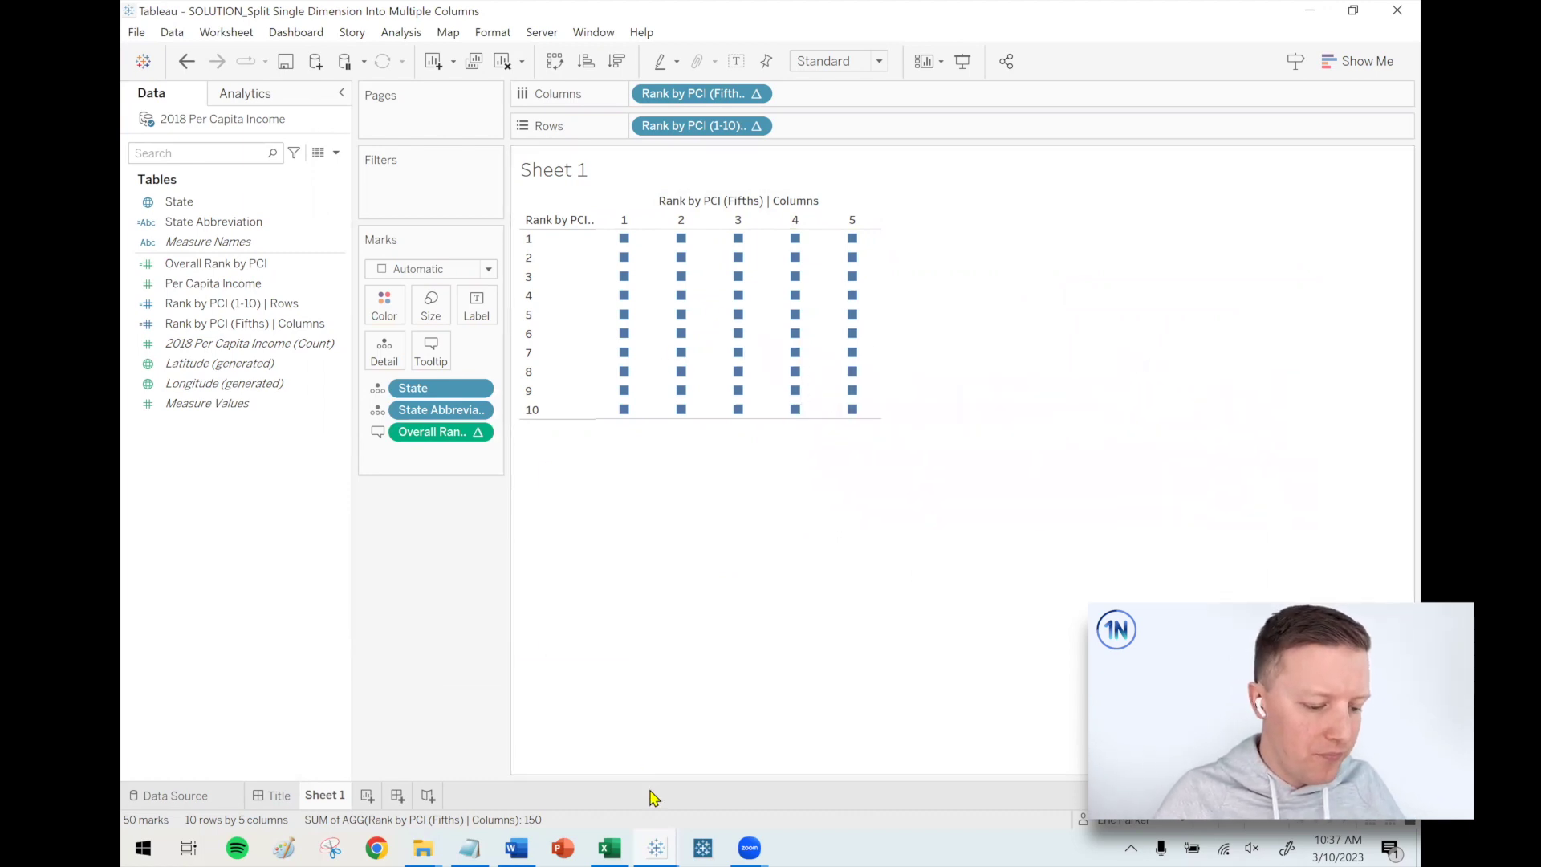
- Review the highlight table and bars sheets in the finished Split Single Dimension Into Multiple Columns workbook, and return to the SOLUTION workbook
mouse_move(672, 845)
left_click(687, 813)
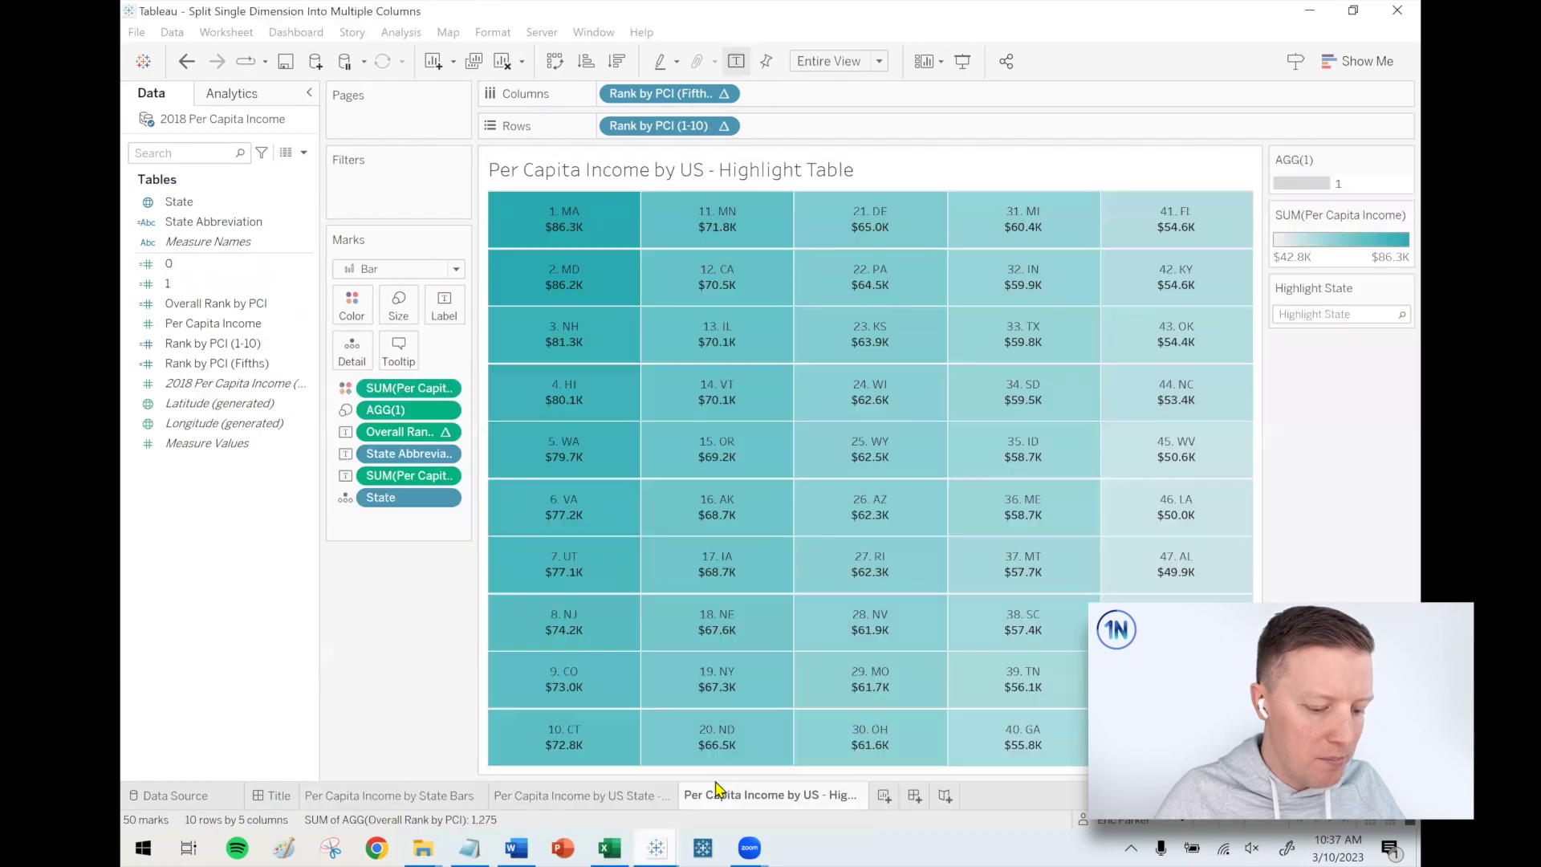
left_click(571, 796)
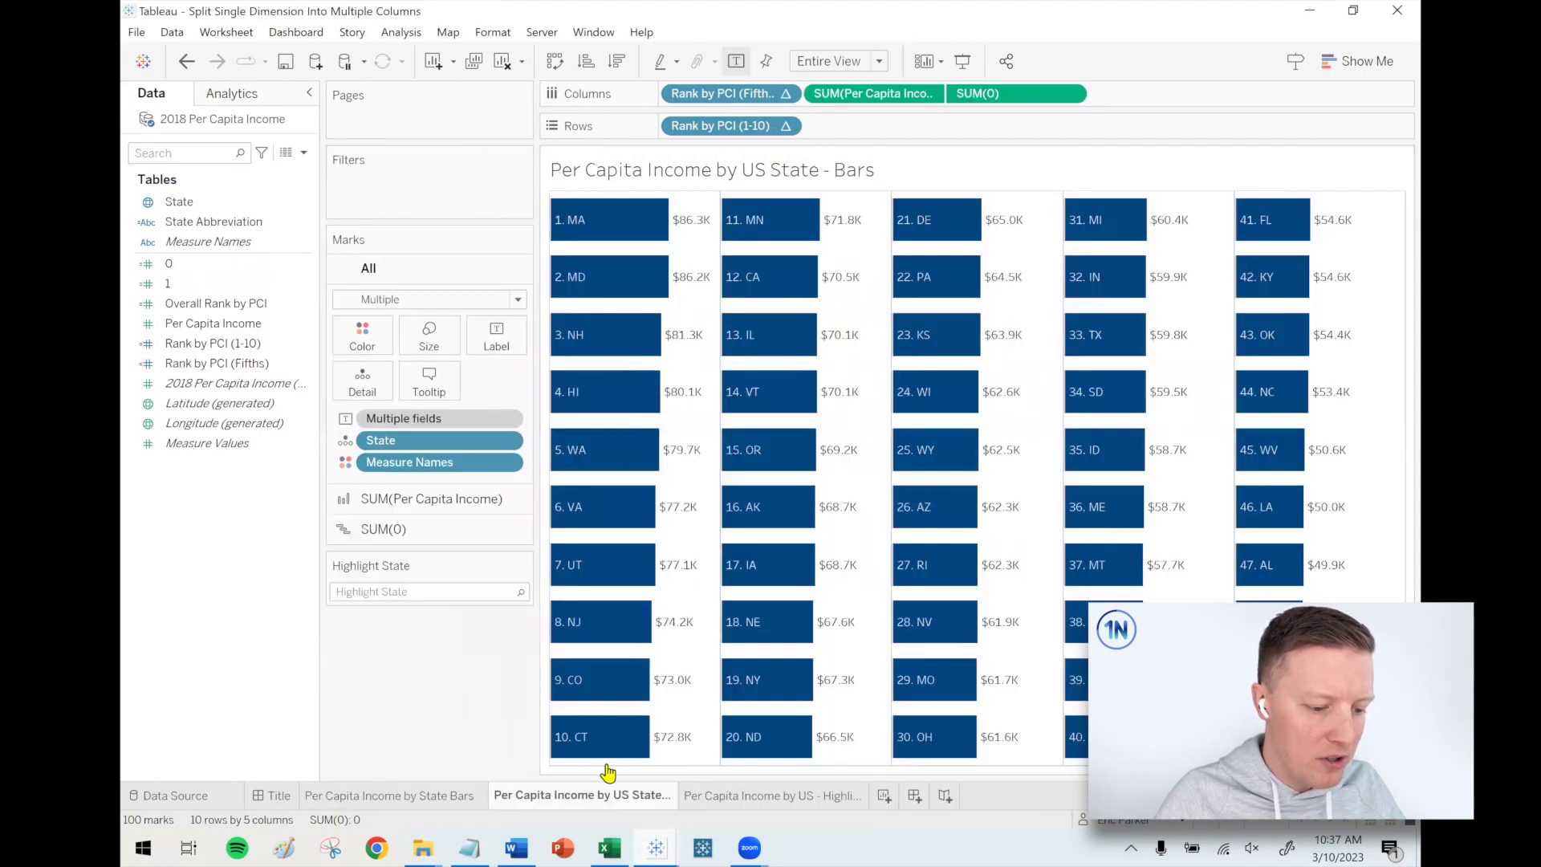
mouse_move(664, 844)
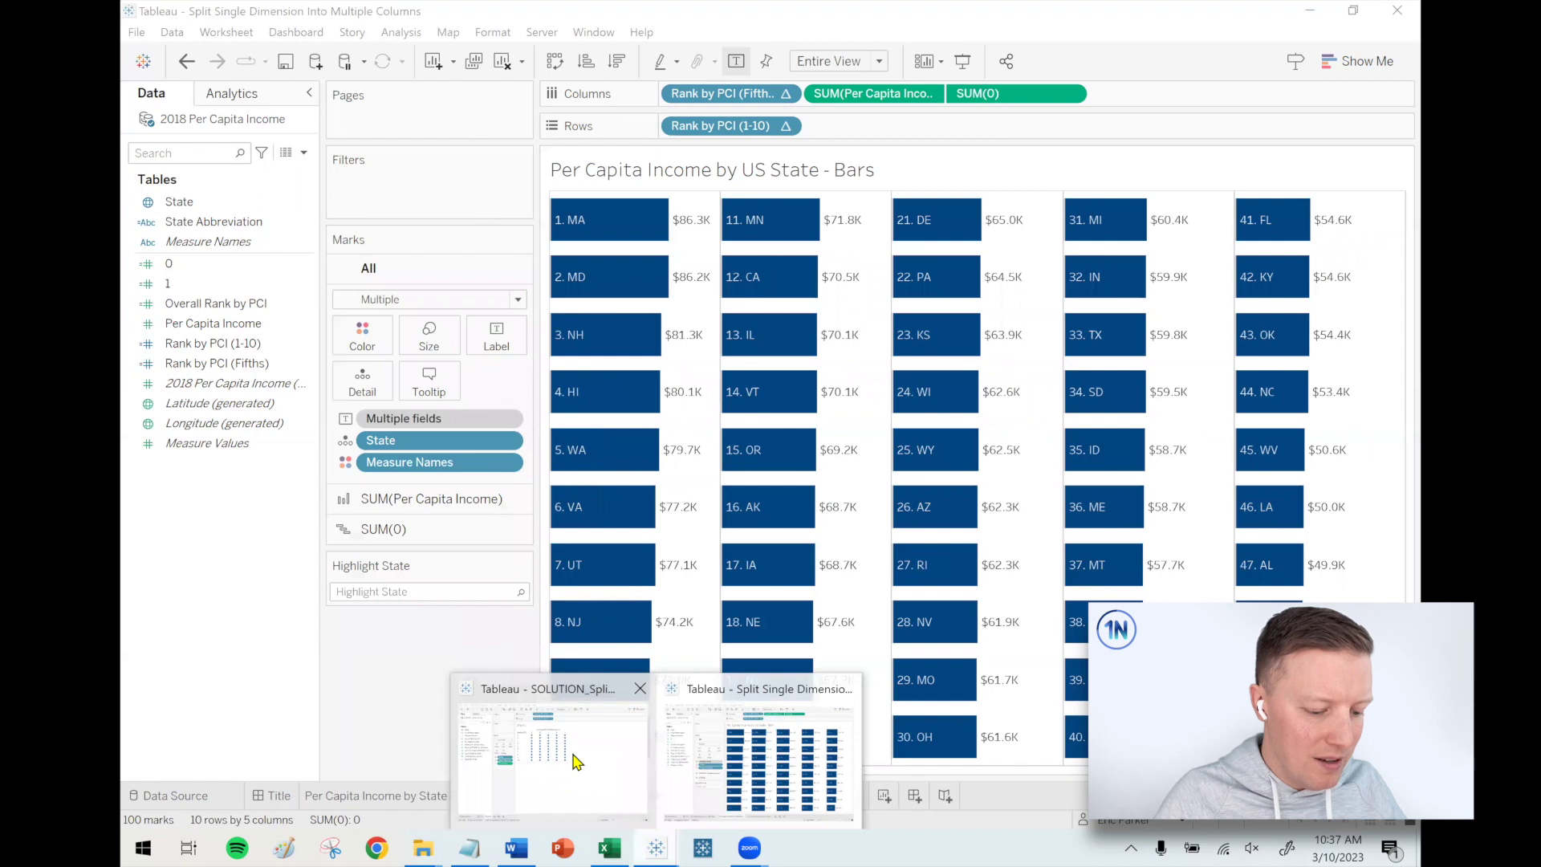
left_click(578, 761)
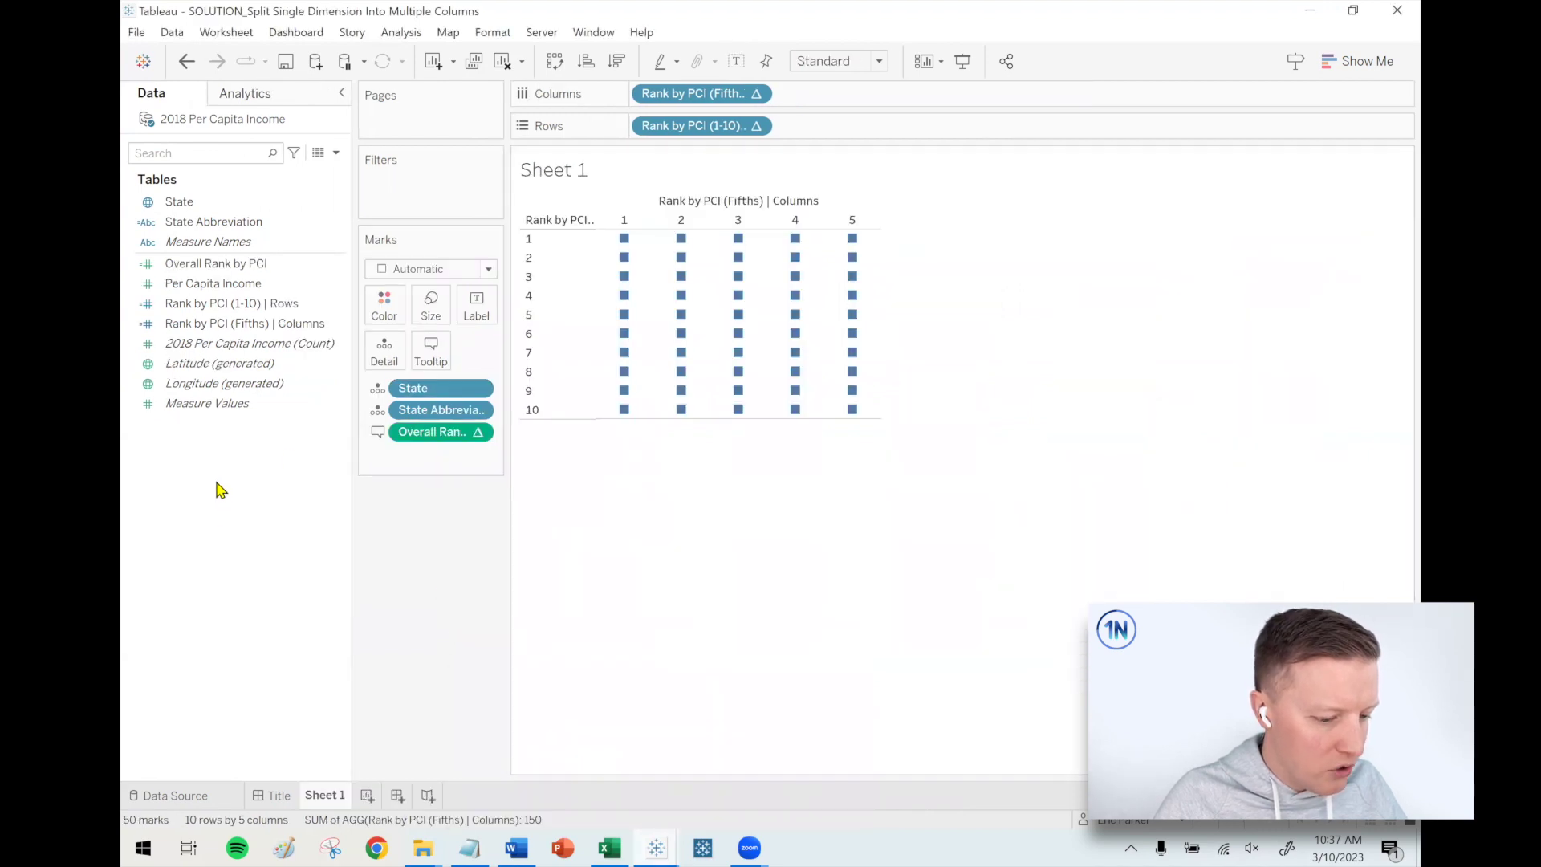
- Add Per Capita Income to Columns after the fifths rank, fit the sheet to Entire View, and check the bars' tooltips
left_click_drag(176, 291, 836, 105)
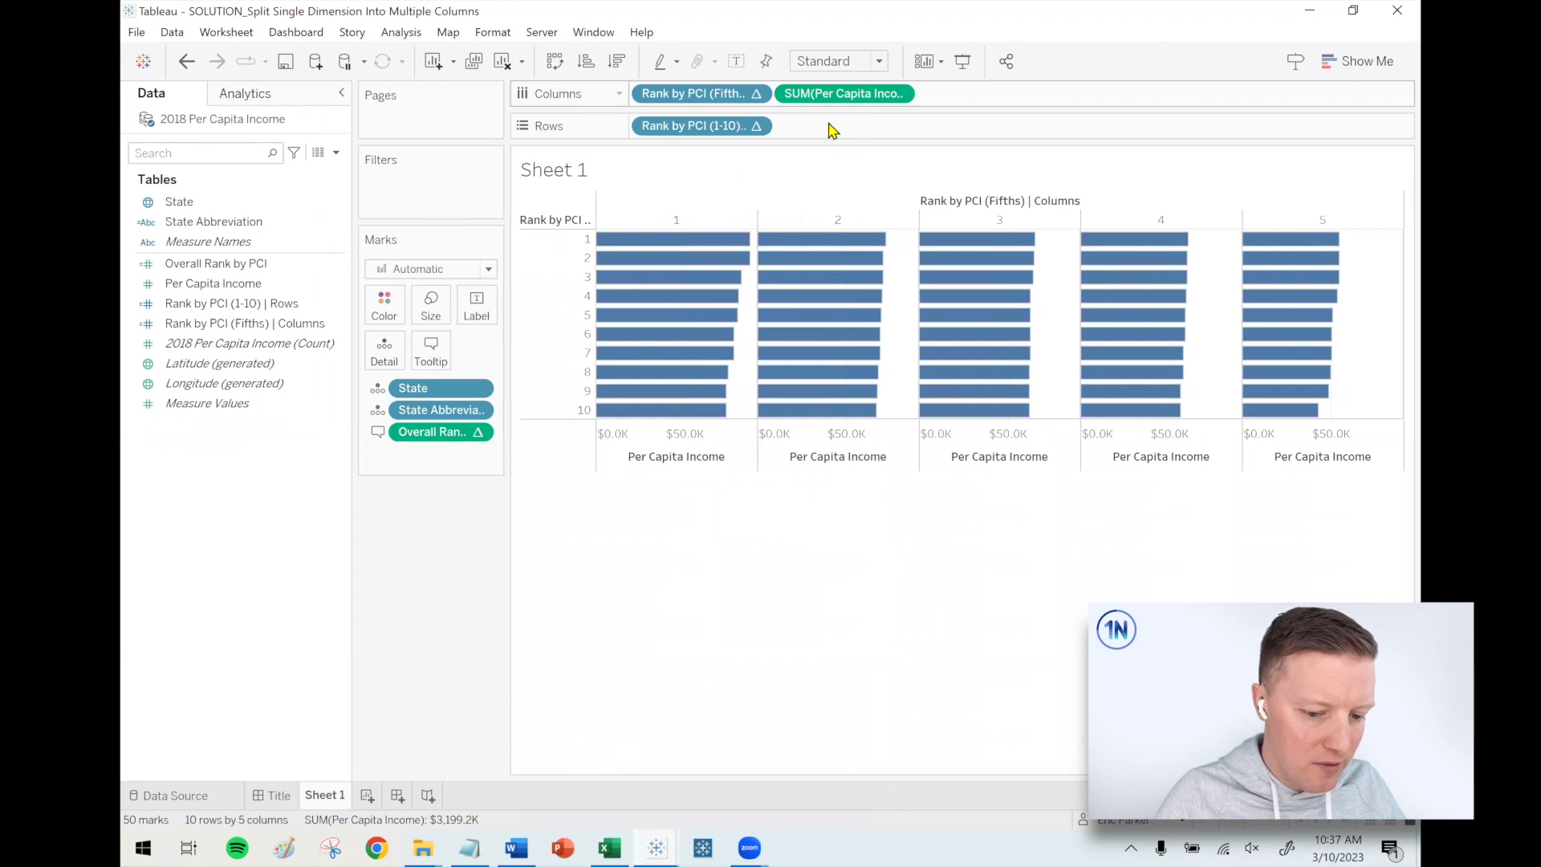
mouse_move(651, 262)
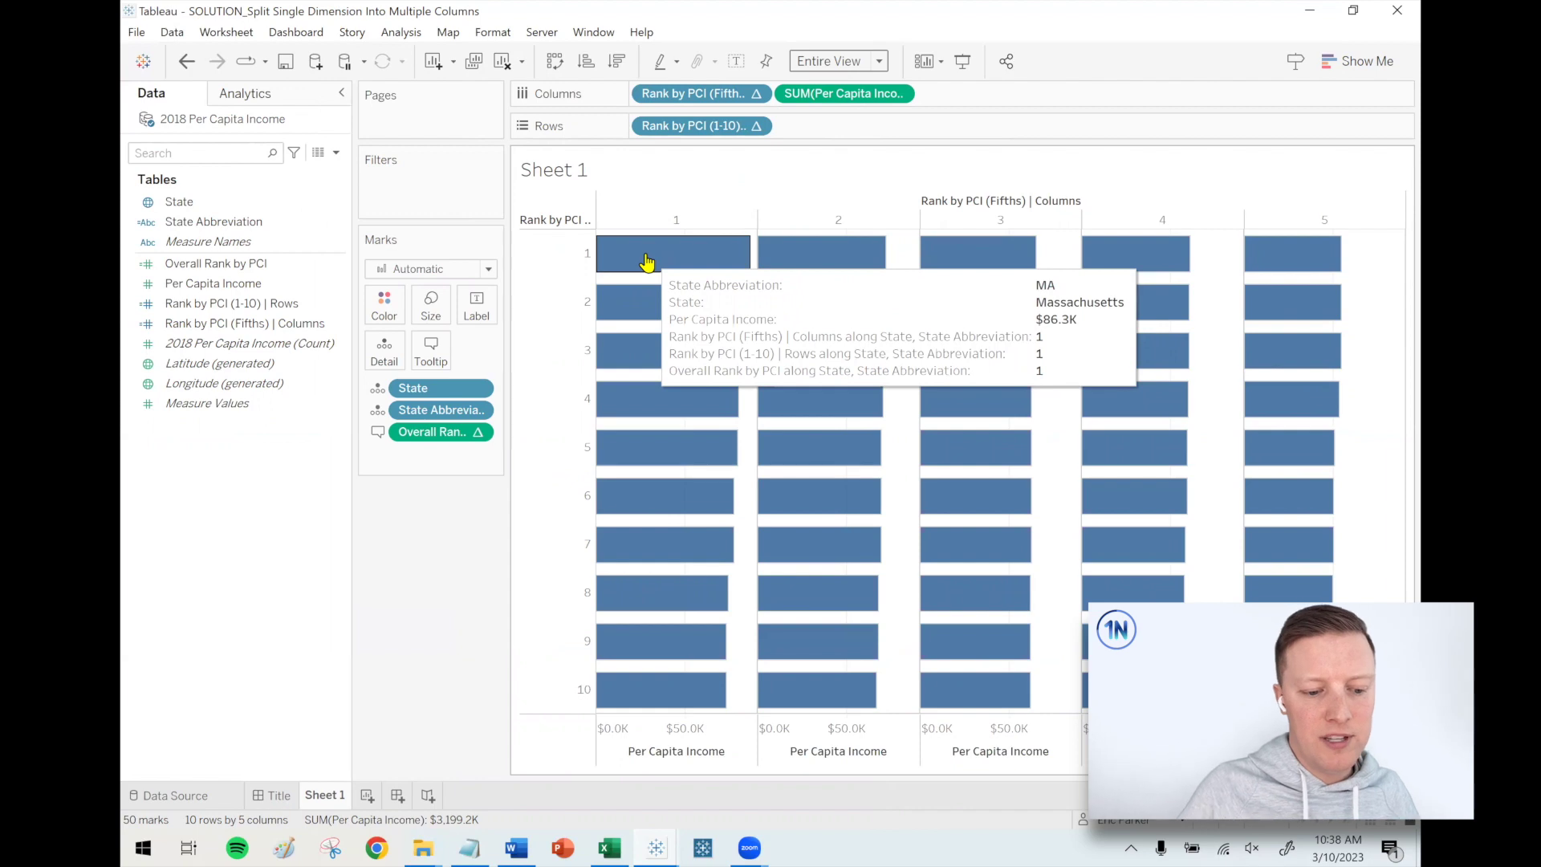
mouse_move(1284, 688)
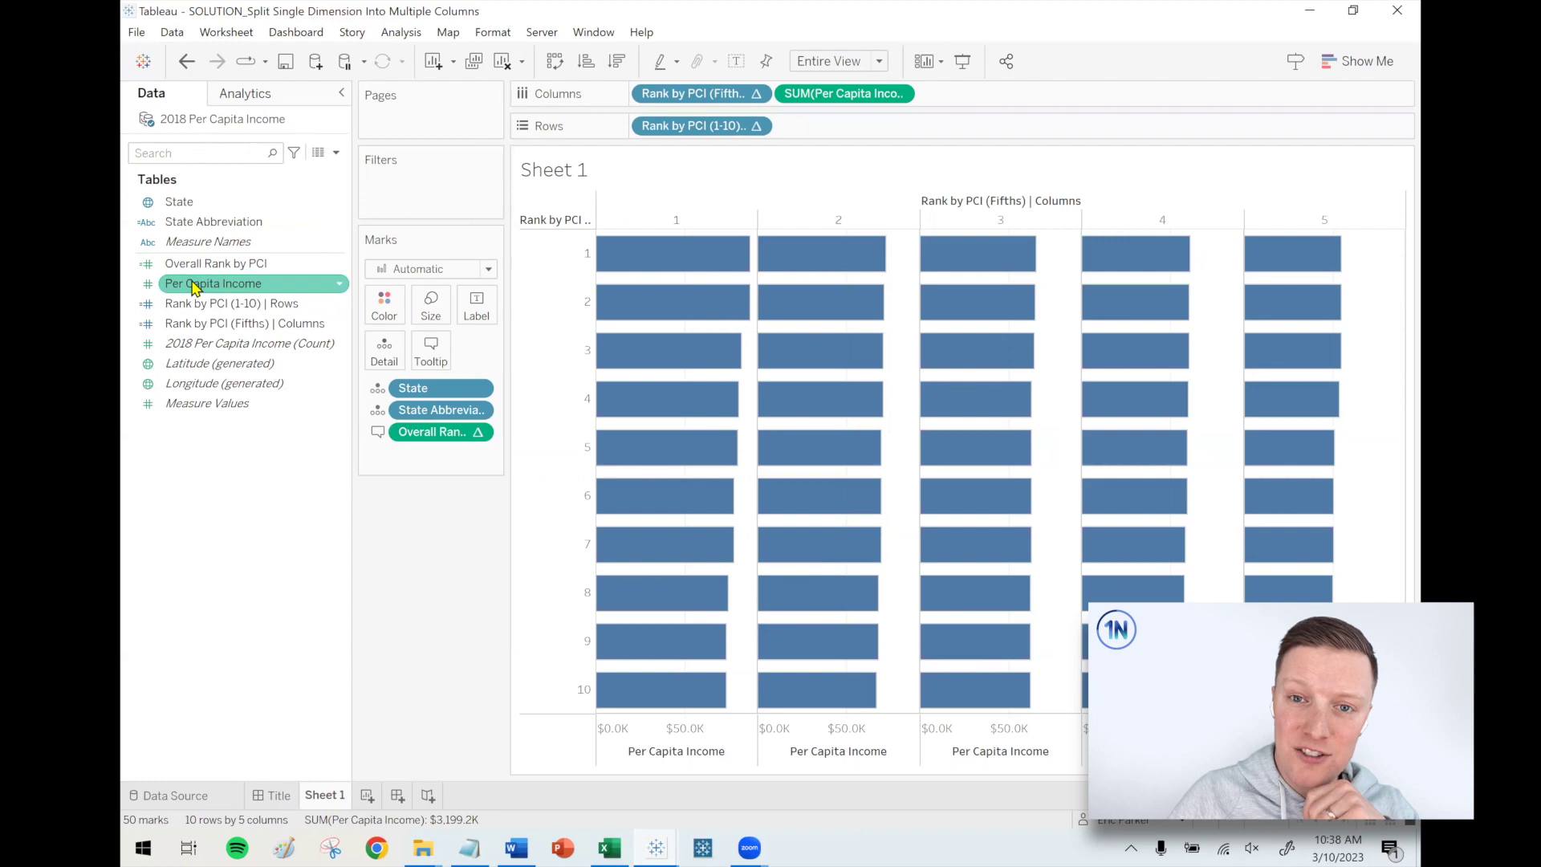
- Examine the placement of the rank, state and income labels on the finished workbook's bars sheet, and return to the SOLUTION workbook
key("alt+Tab")
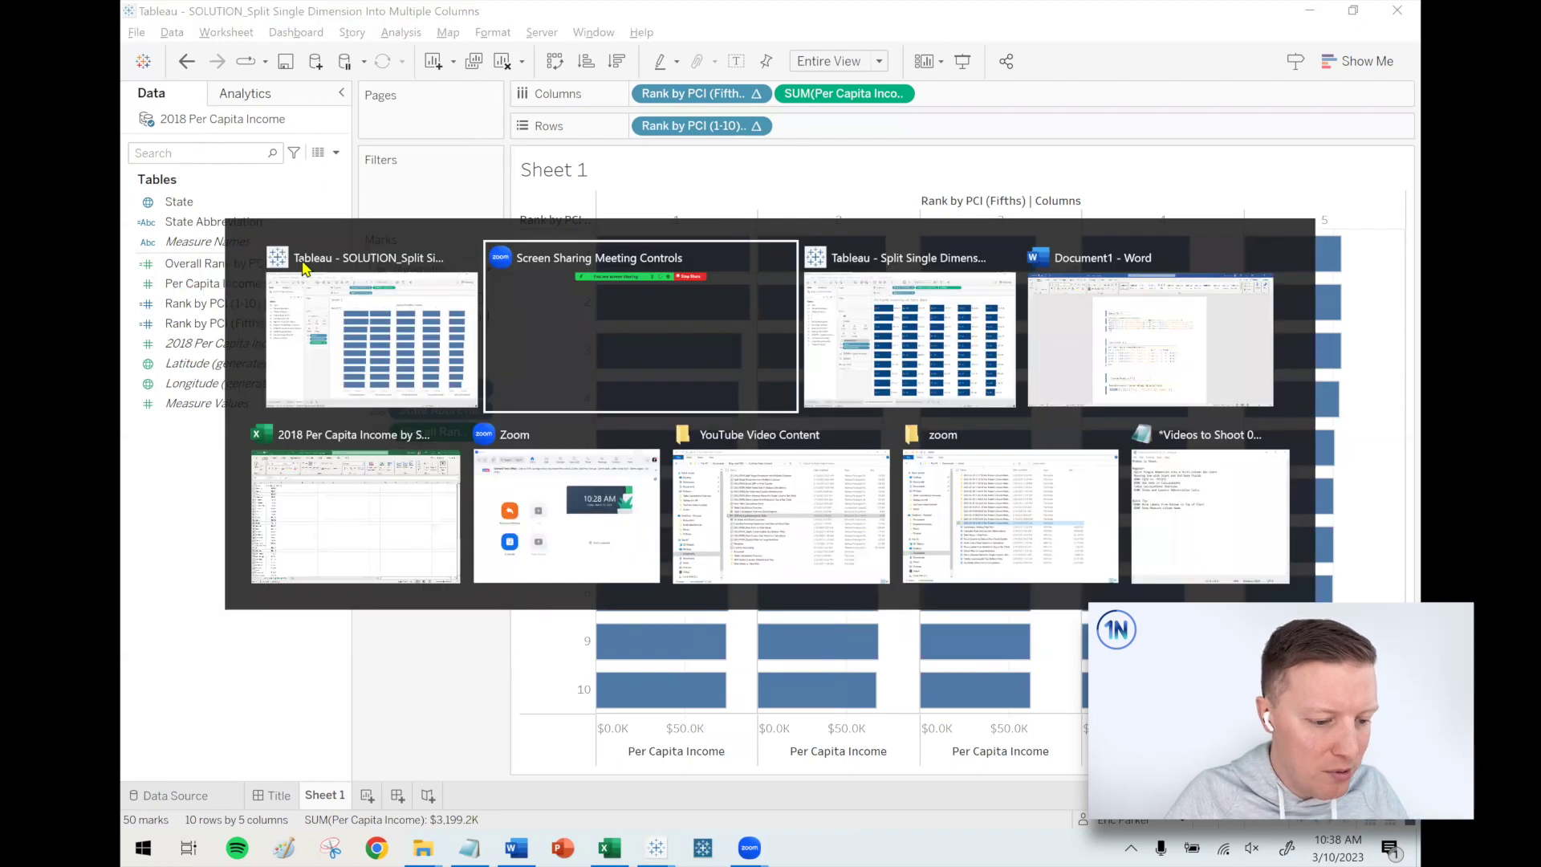
key("alt+Tab")
mouse_move(570, 237)
left_click_drag(590, 285, 565, 228)
left_click_drag(659, 275, 689, 228)
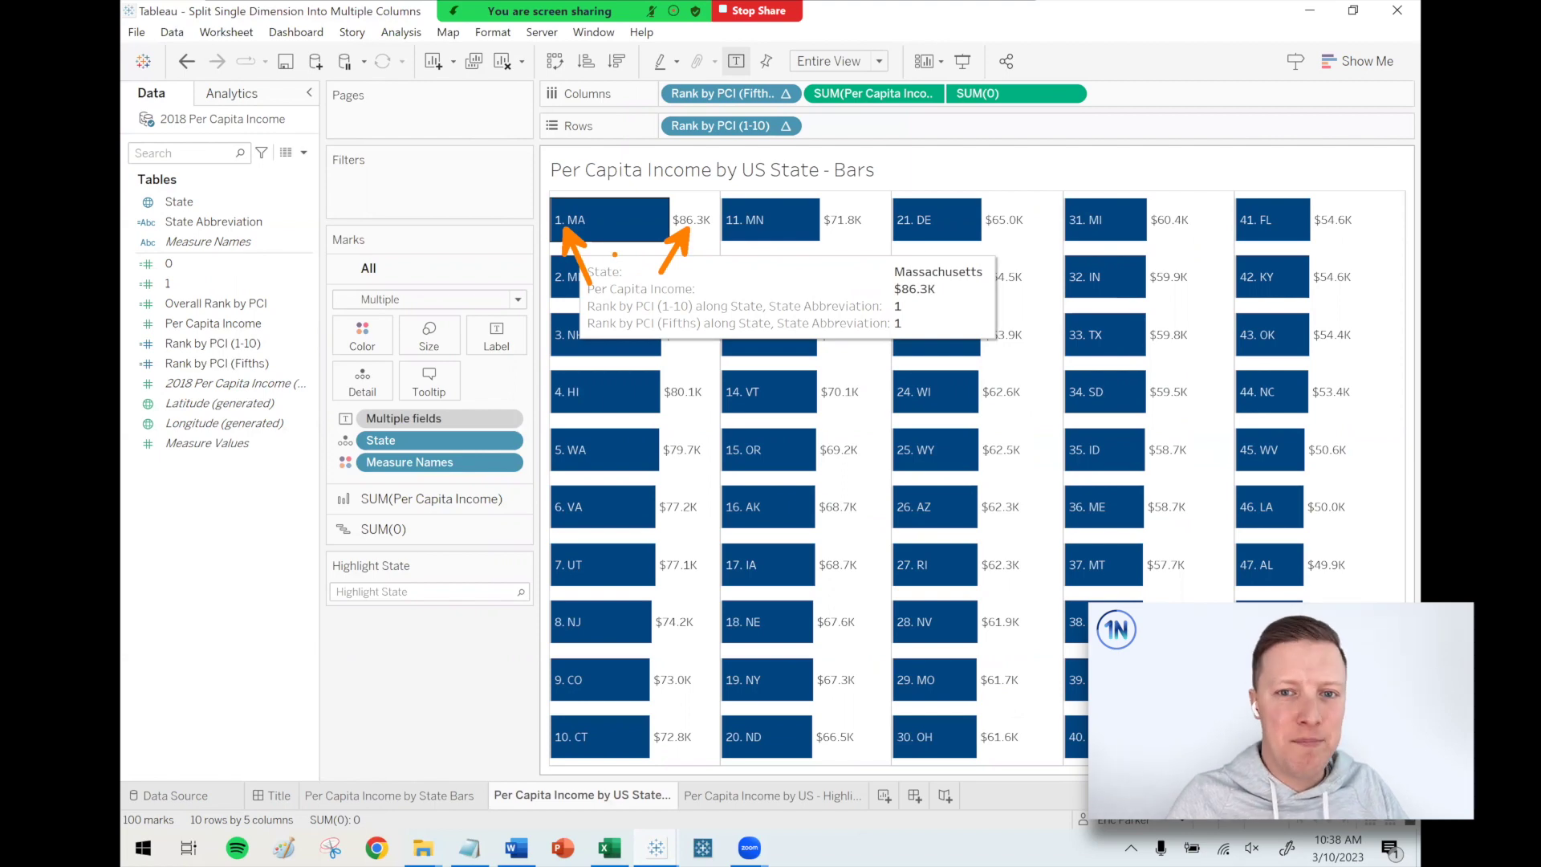
key("Escape")
key("alt+Tab")
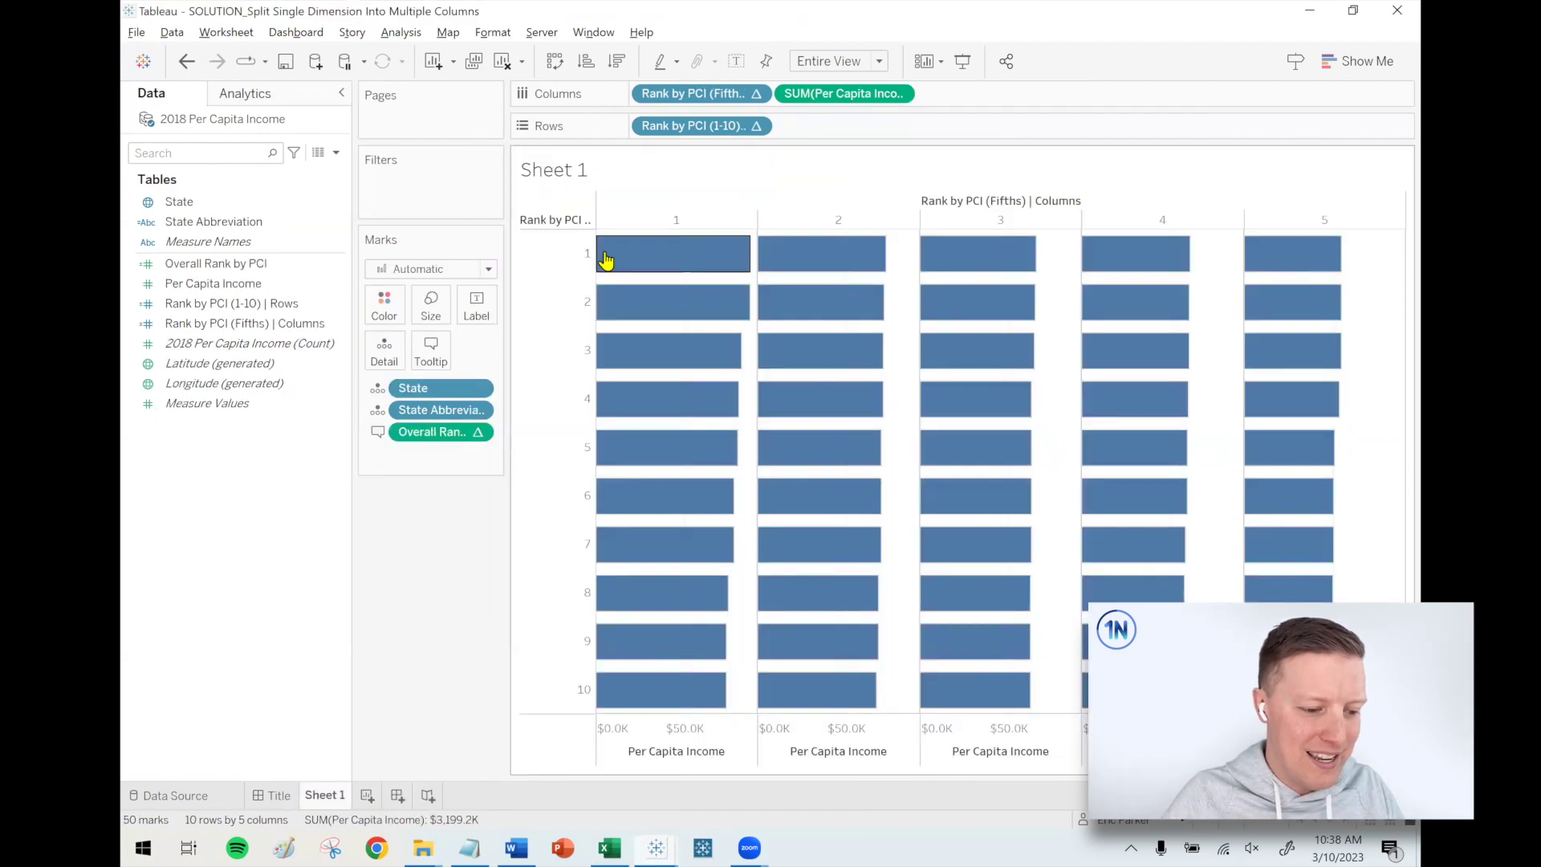
- Add Per Capita Income to Columns a second time and label the first measure's bars with Overall Rank by PCI and State Abbreviation
left_click_drag(199, 290, 1024, 106)
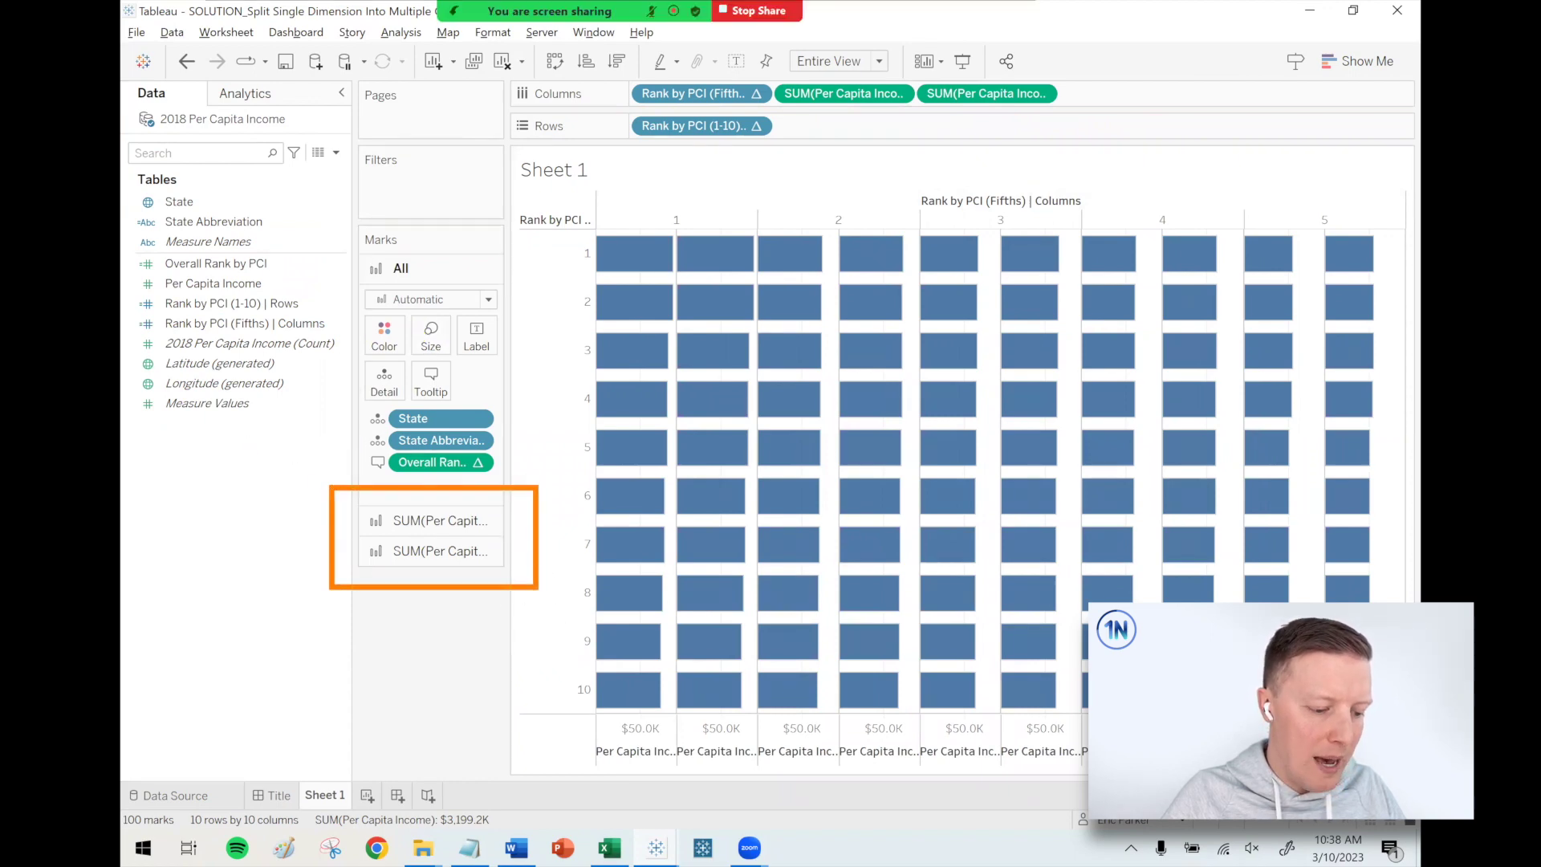
left_click(447, 522)
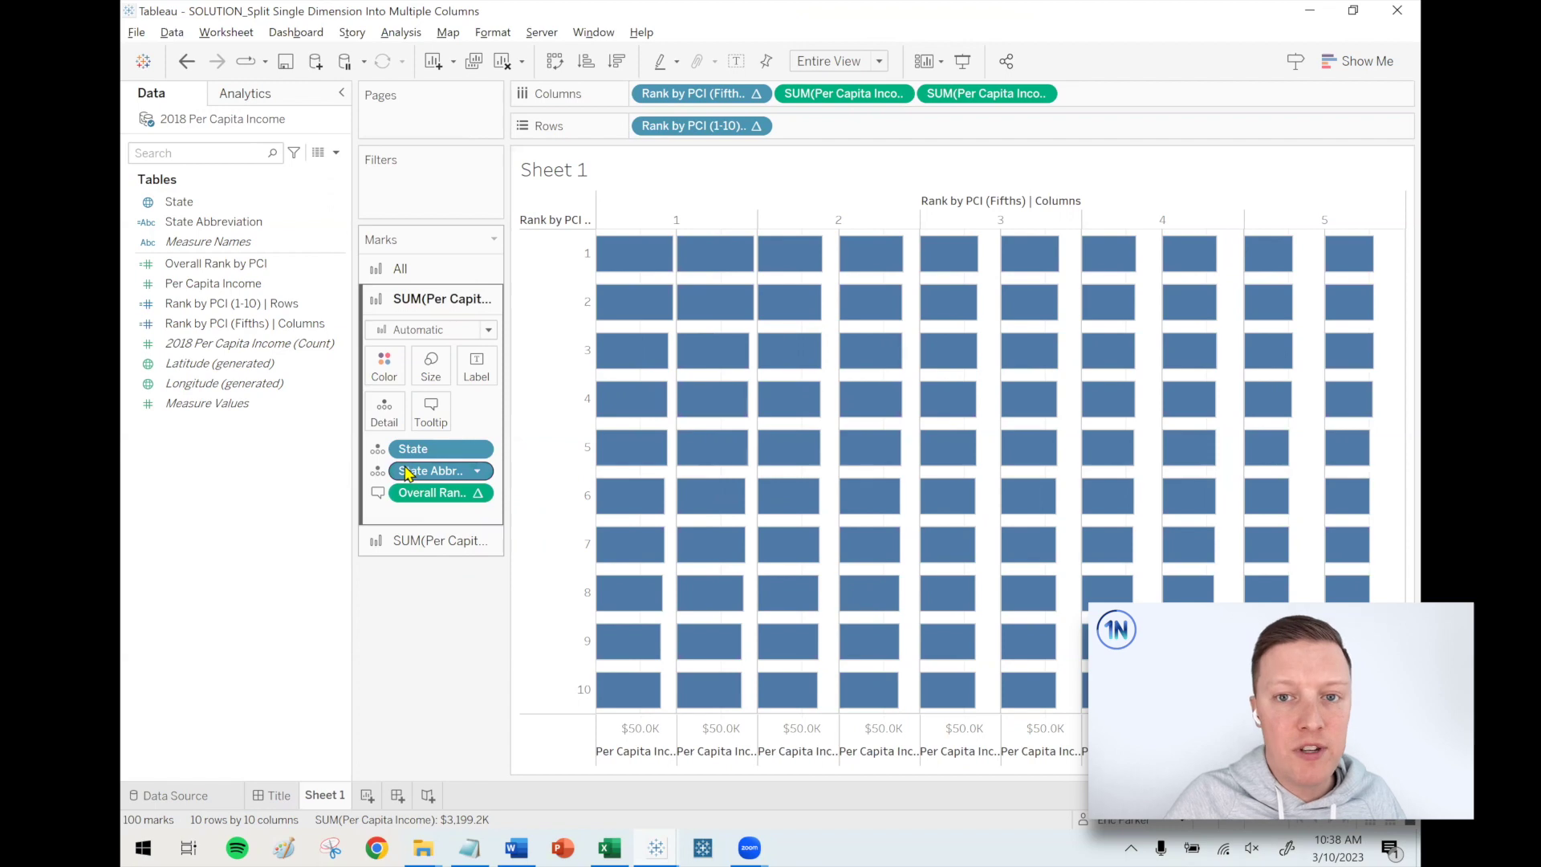
left_click_drag(505, 457, 578, 468)
left_click_drag(415, 499, 536, 371)
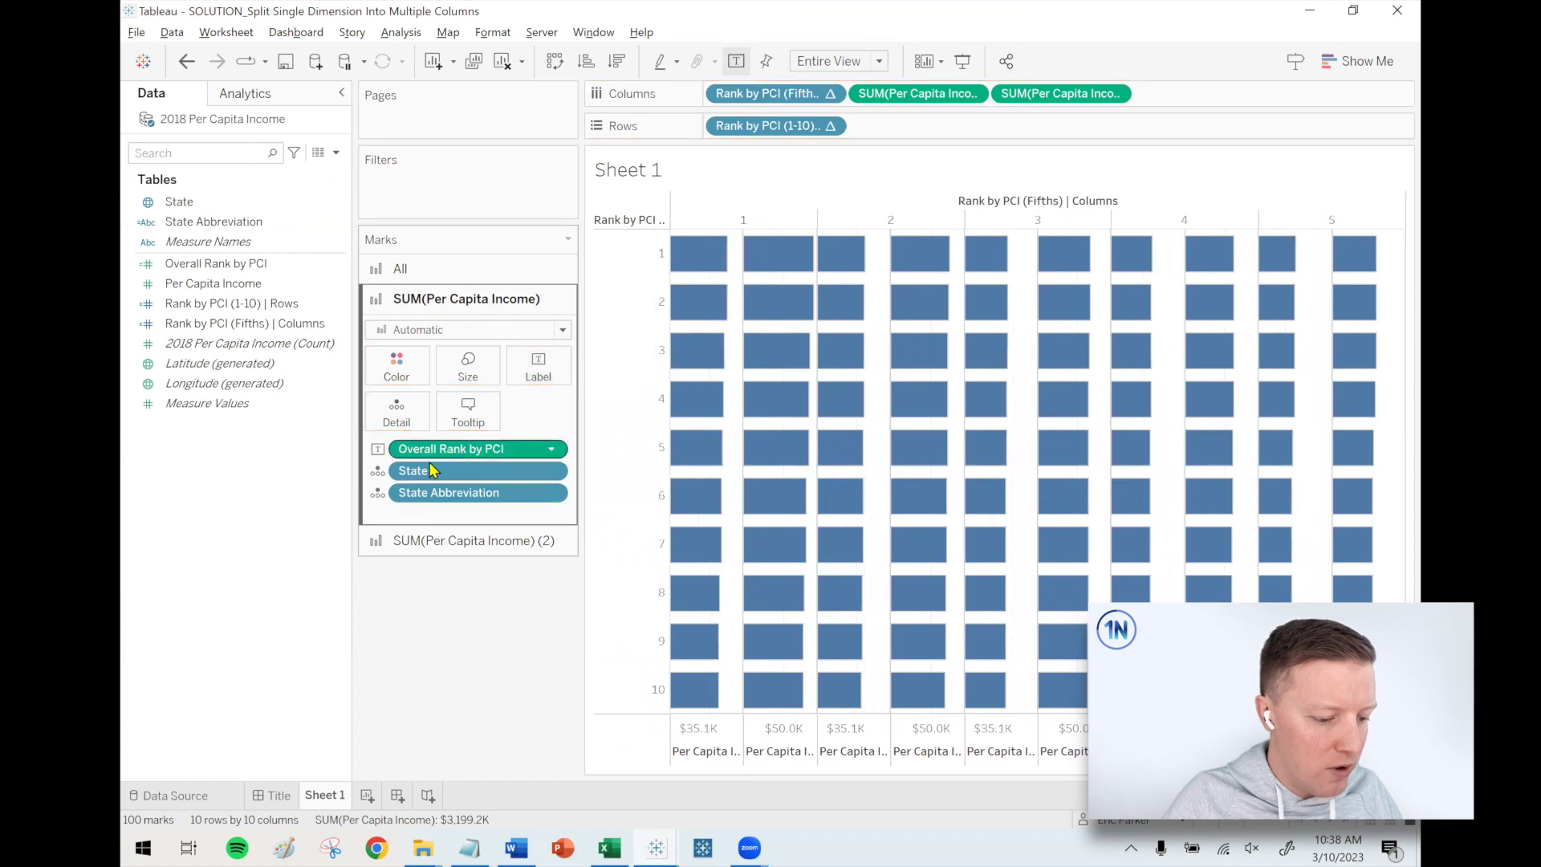
left_click_drag(407, 492, 536, 371)
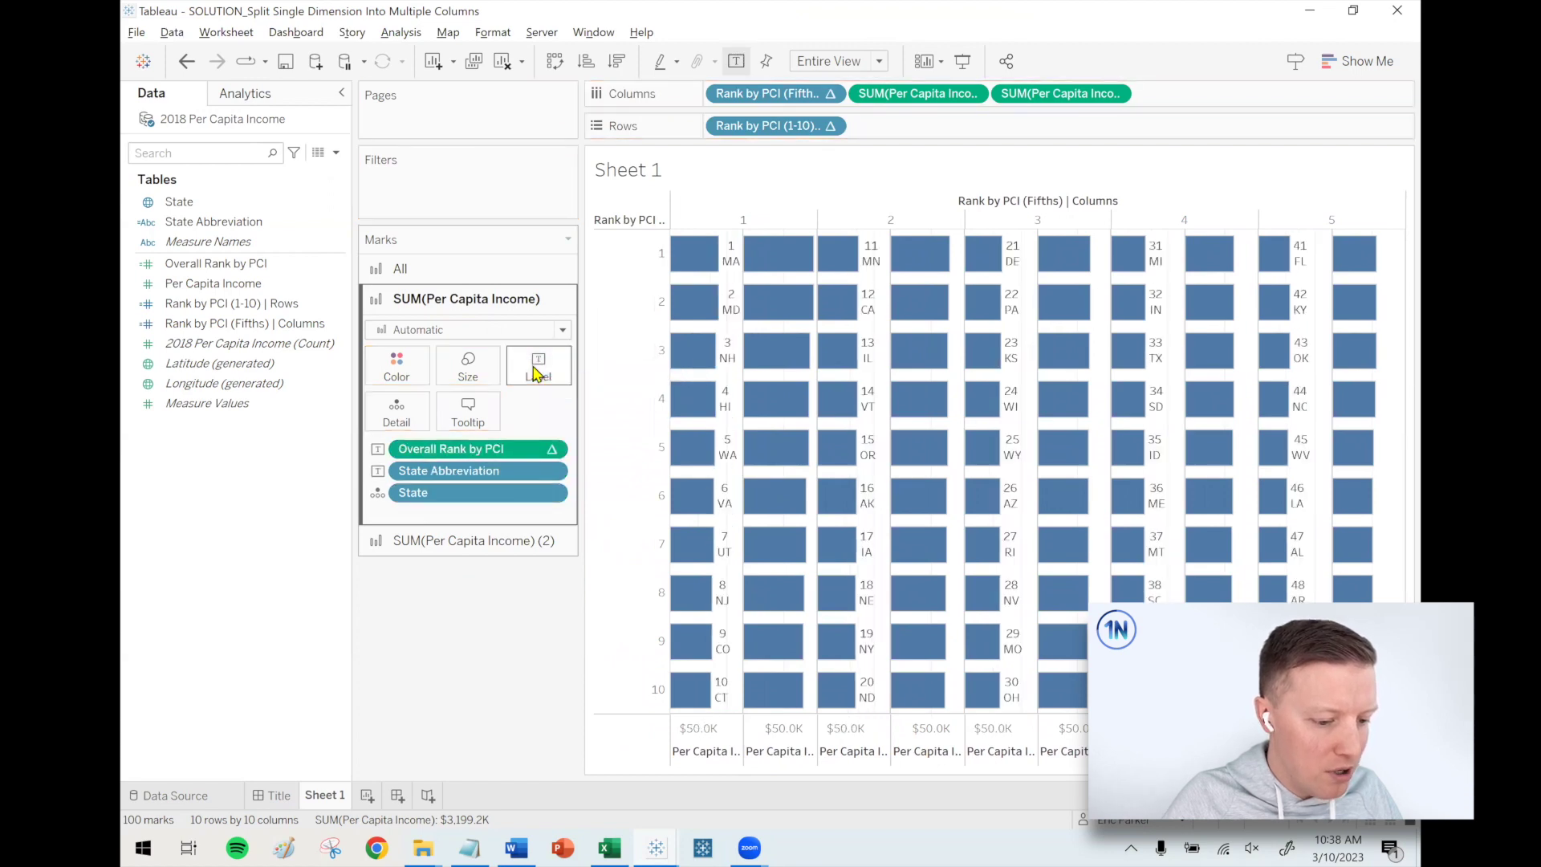
- Set the horizontal alignment of the first measure's bar labels to left
left_click(536, 371)
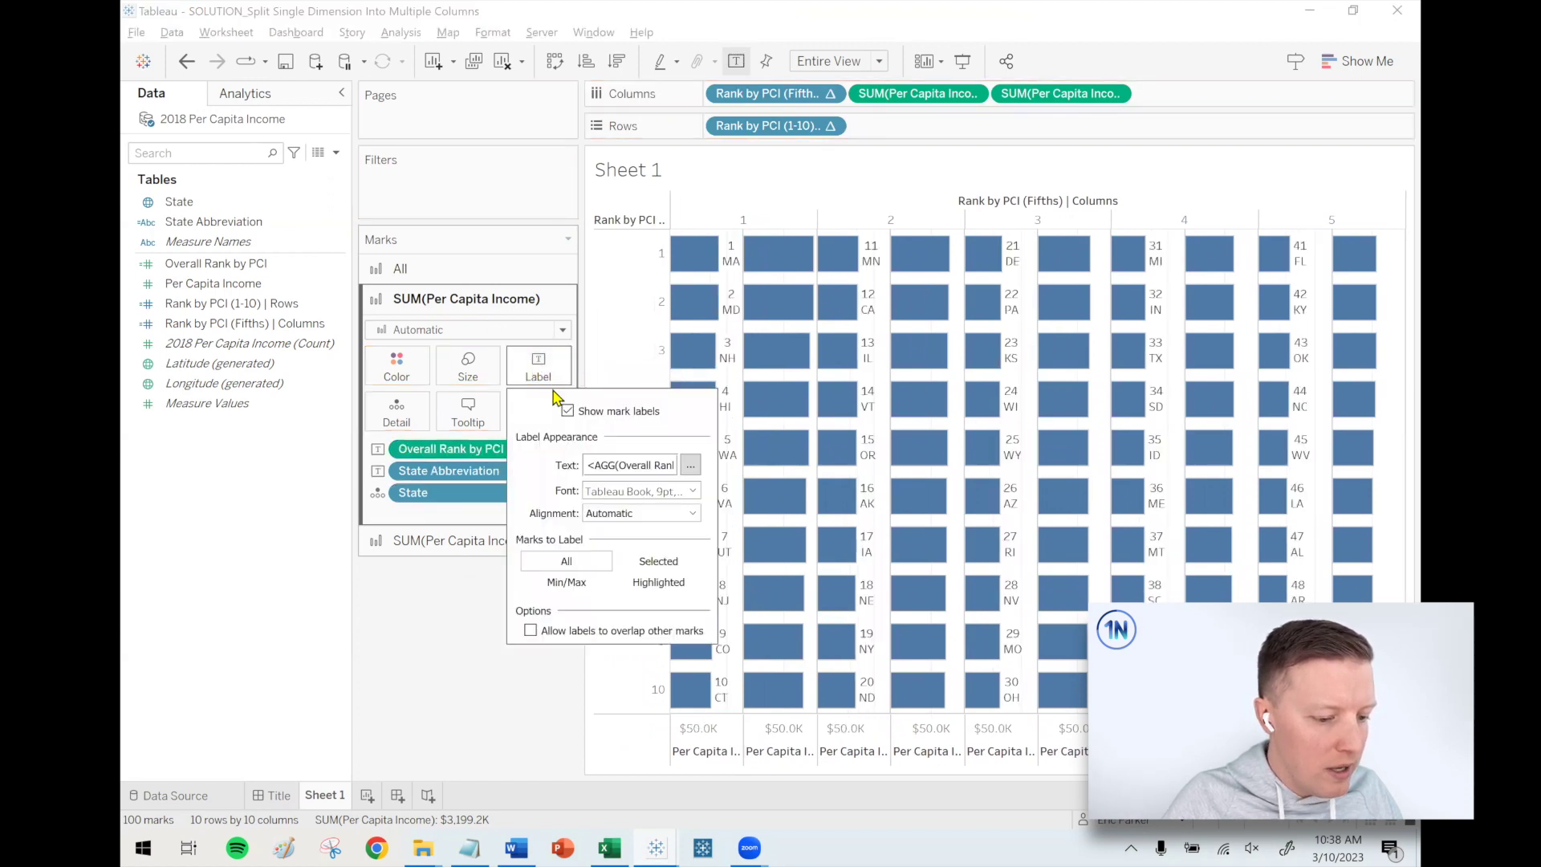
left_click(613, 514)
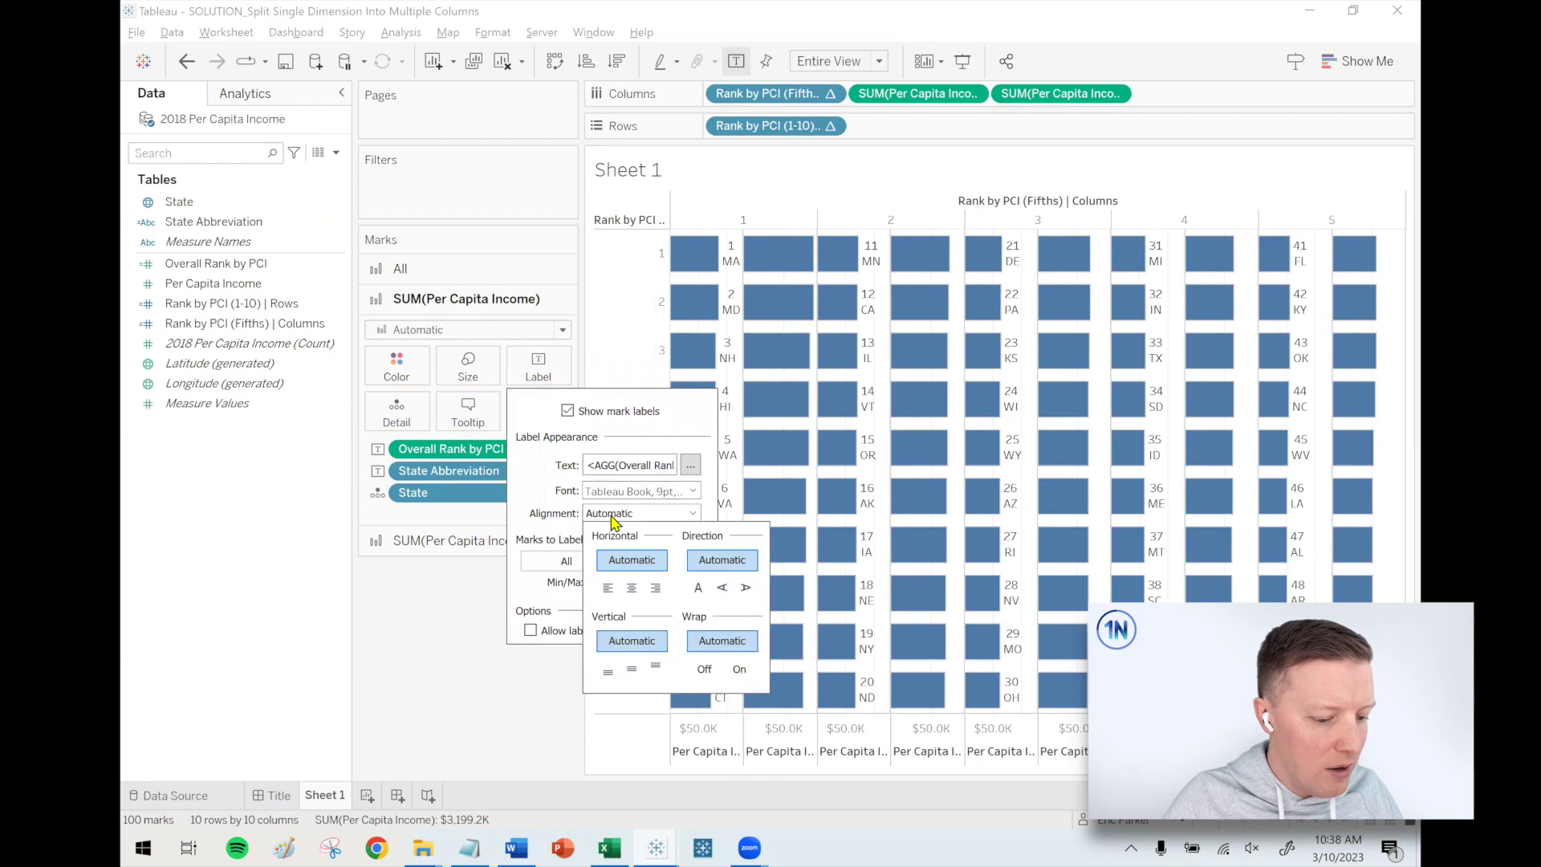
left_click(609, 588)
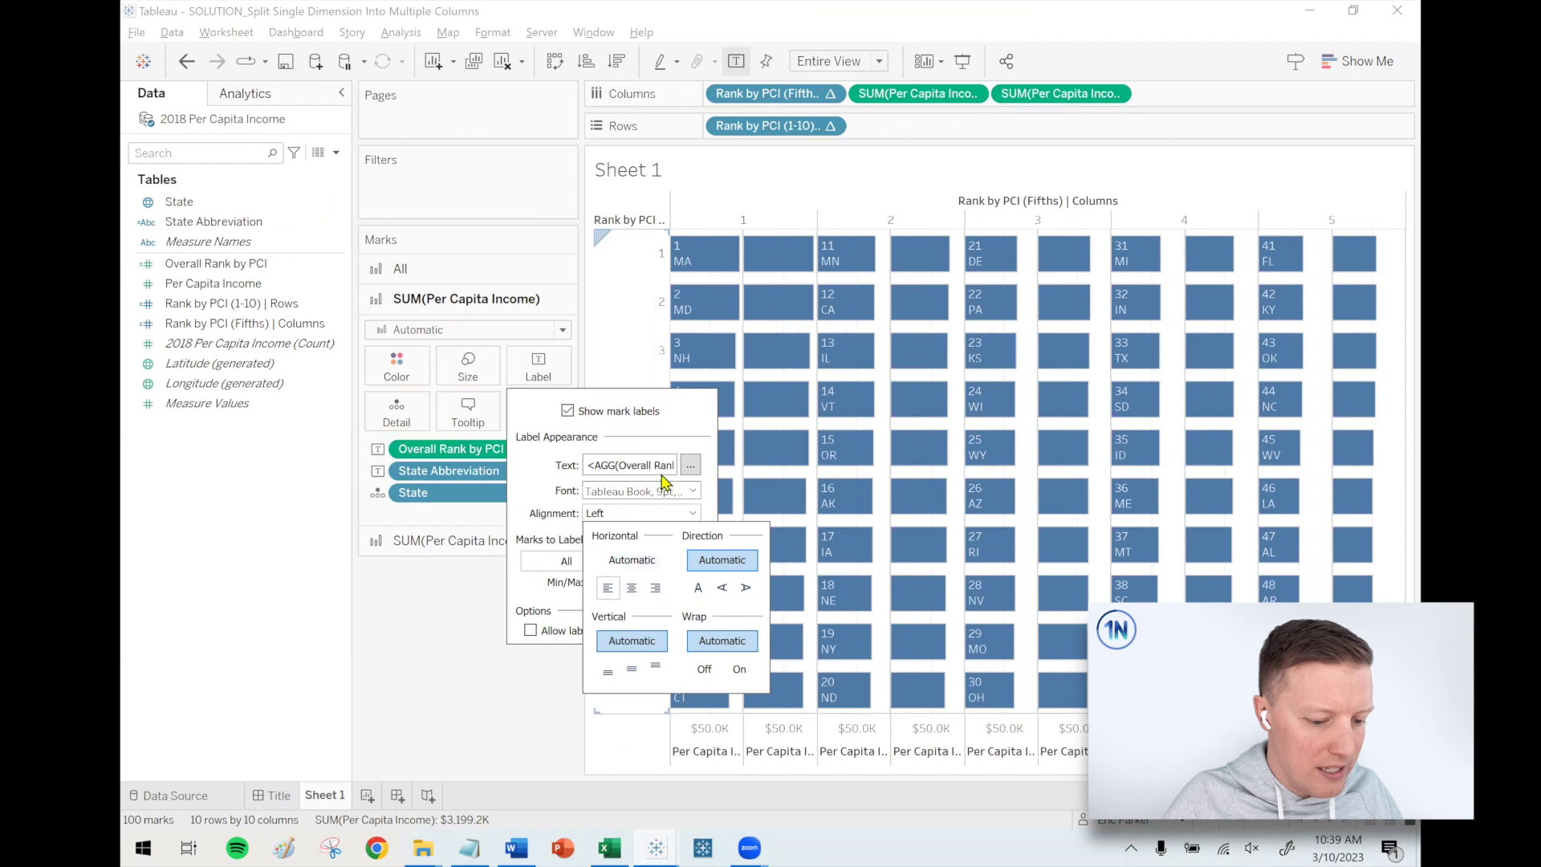
- Edit the first measure's label to a single line reading the overall rank, a period and space, then State Abbreviation
left_click(690, 465)
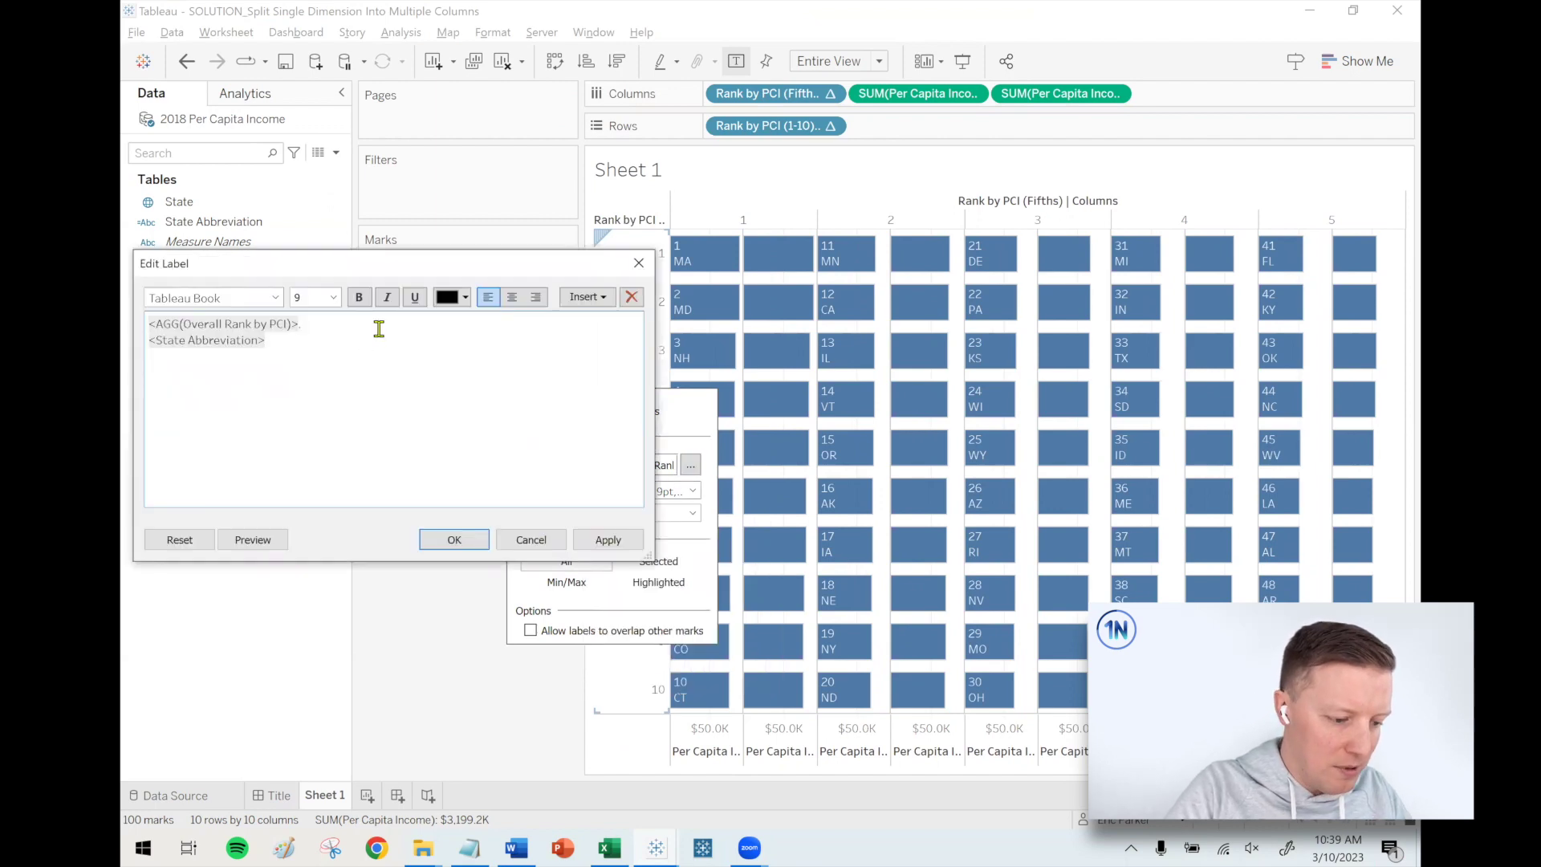
key("BackSpace")
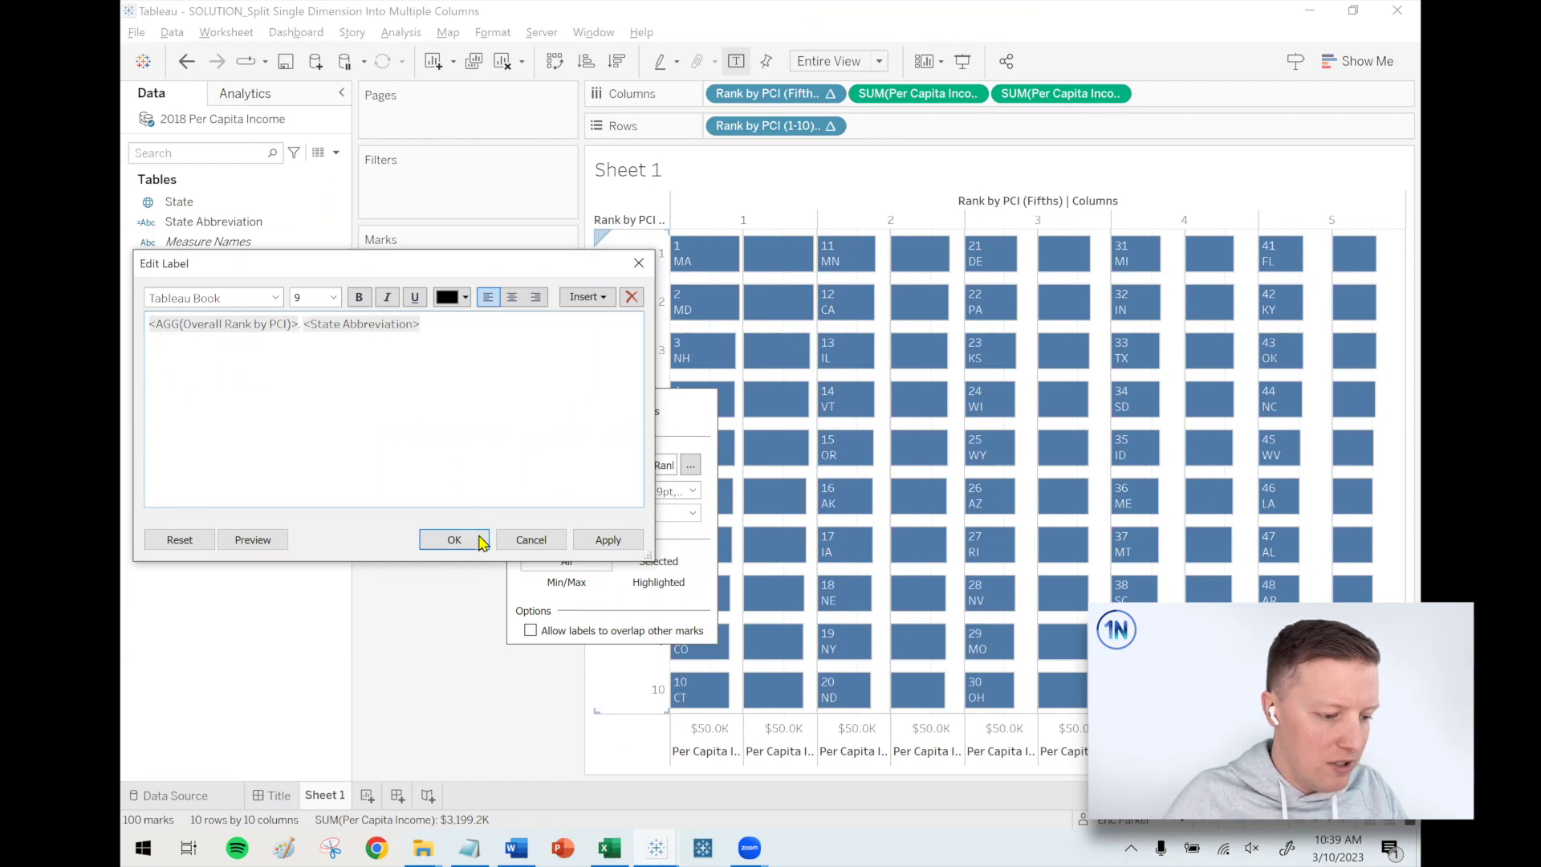
left_click(454, 540)
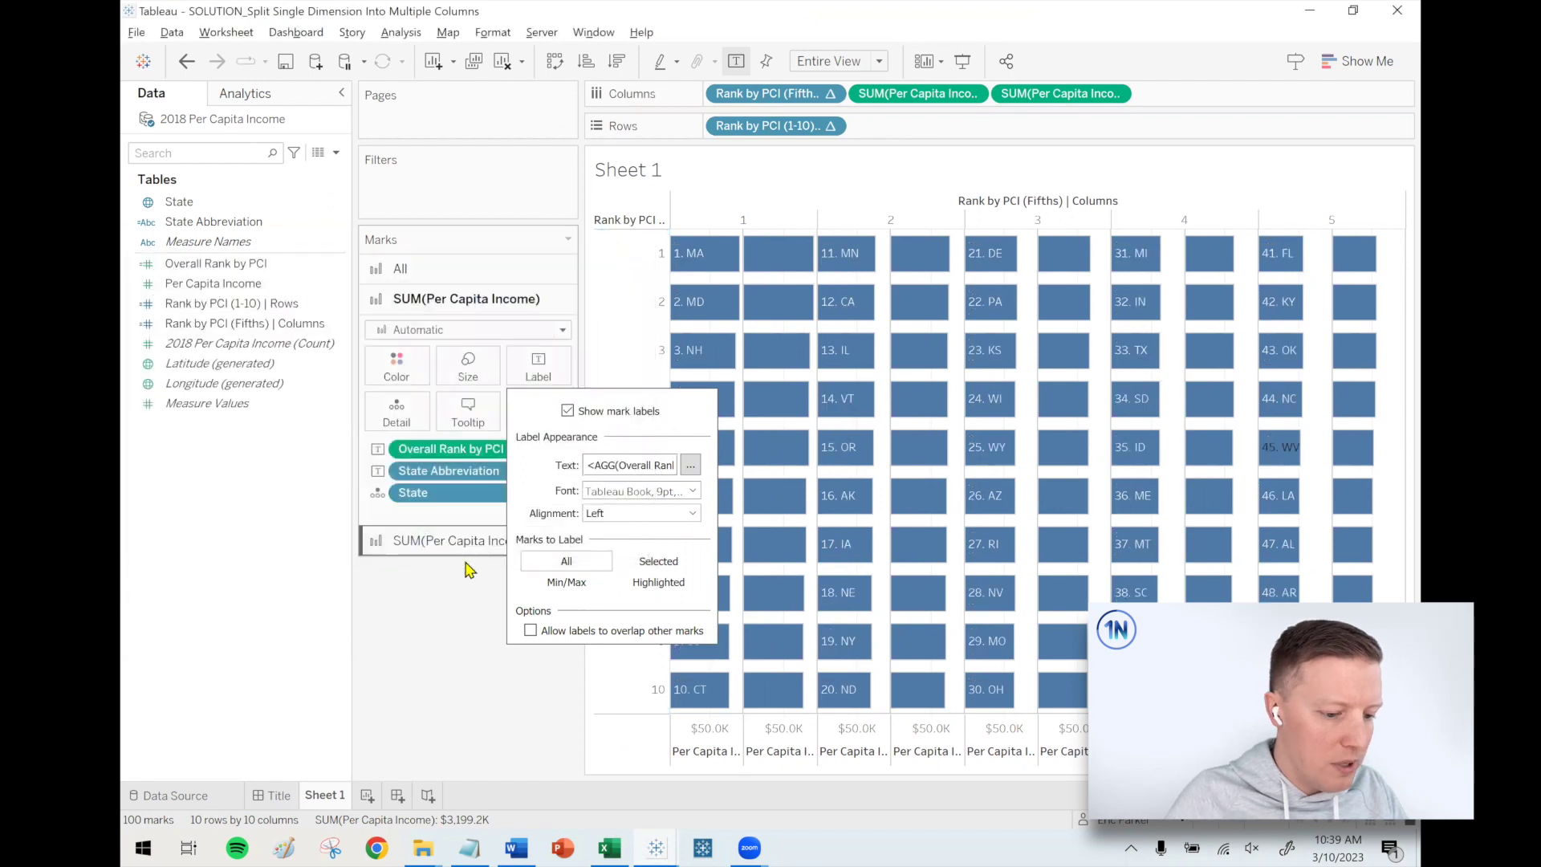
left_click(465, 679)
- Label the second measure's bars with Per Capita Income, and combine the two measures on a dual axis
left_click(454, 540)
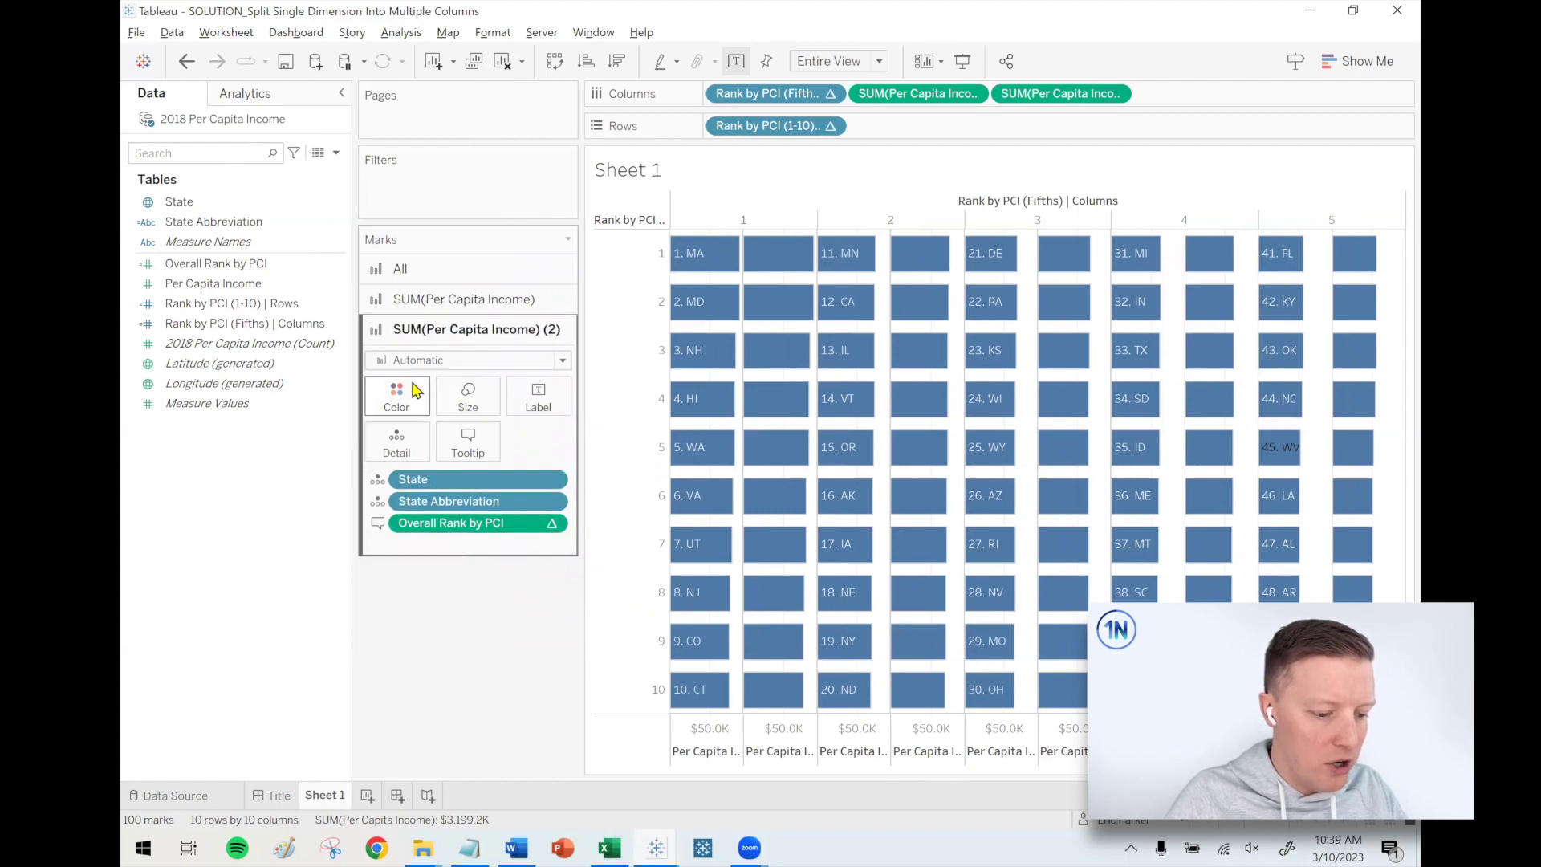
left_click_drag(213, 284, 546, 393)
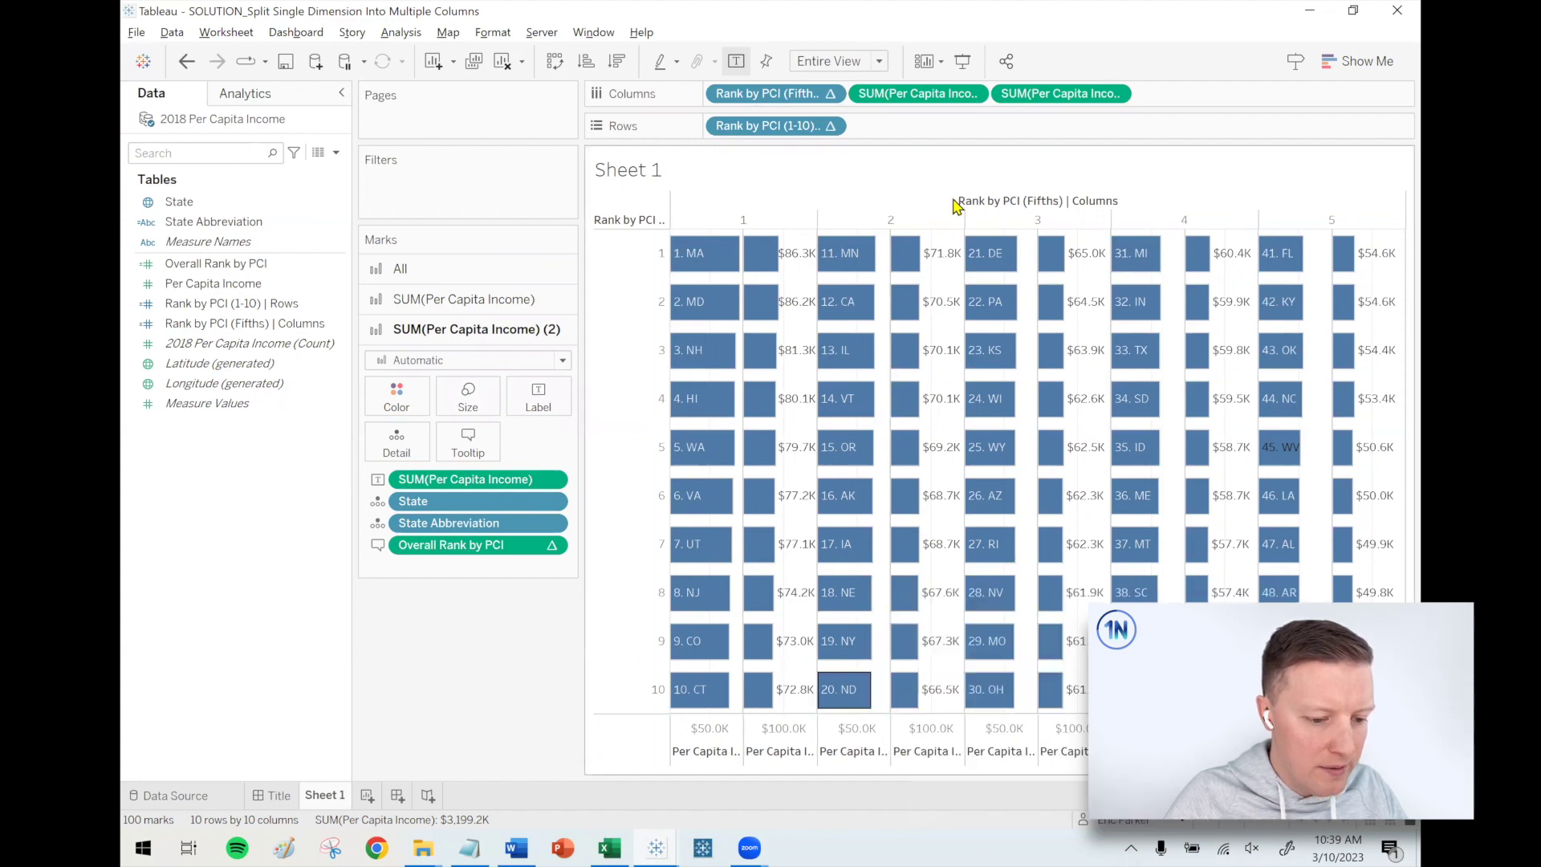
left_click(1117, 94)
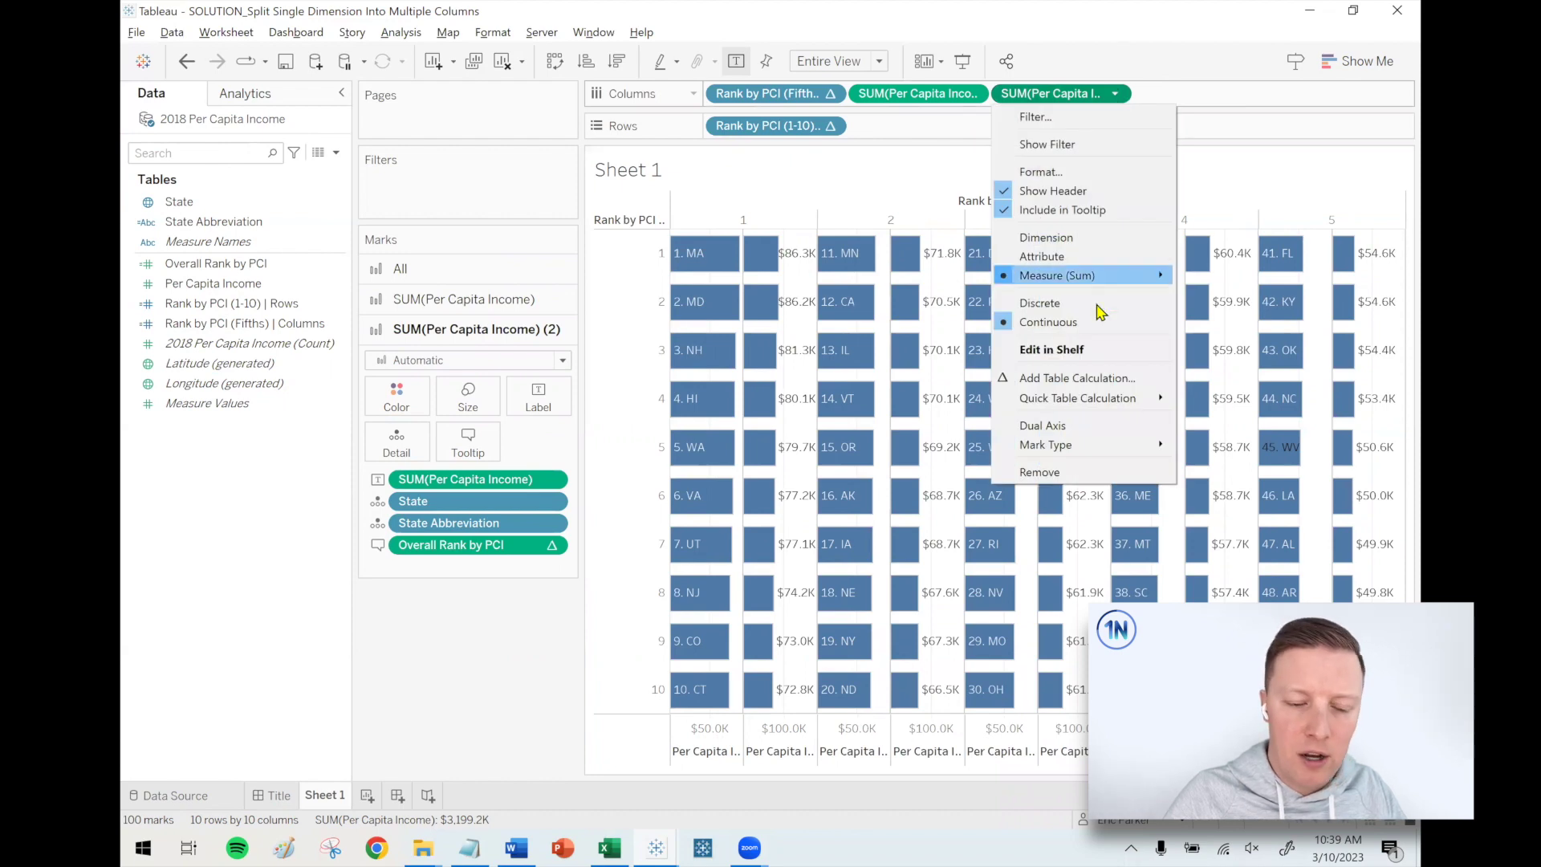
left_click(1084, 430)
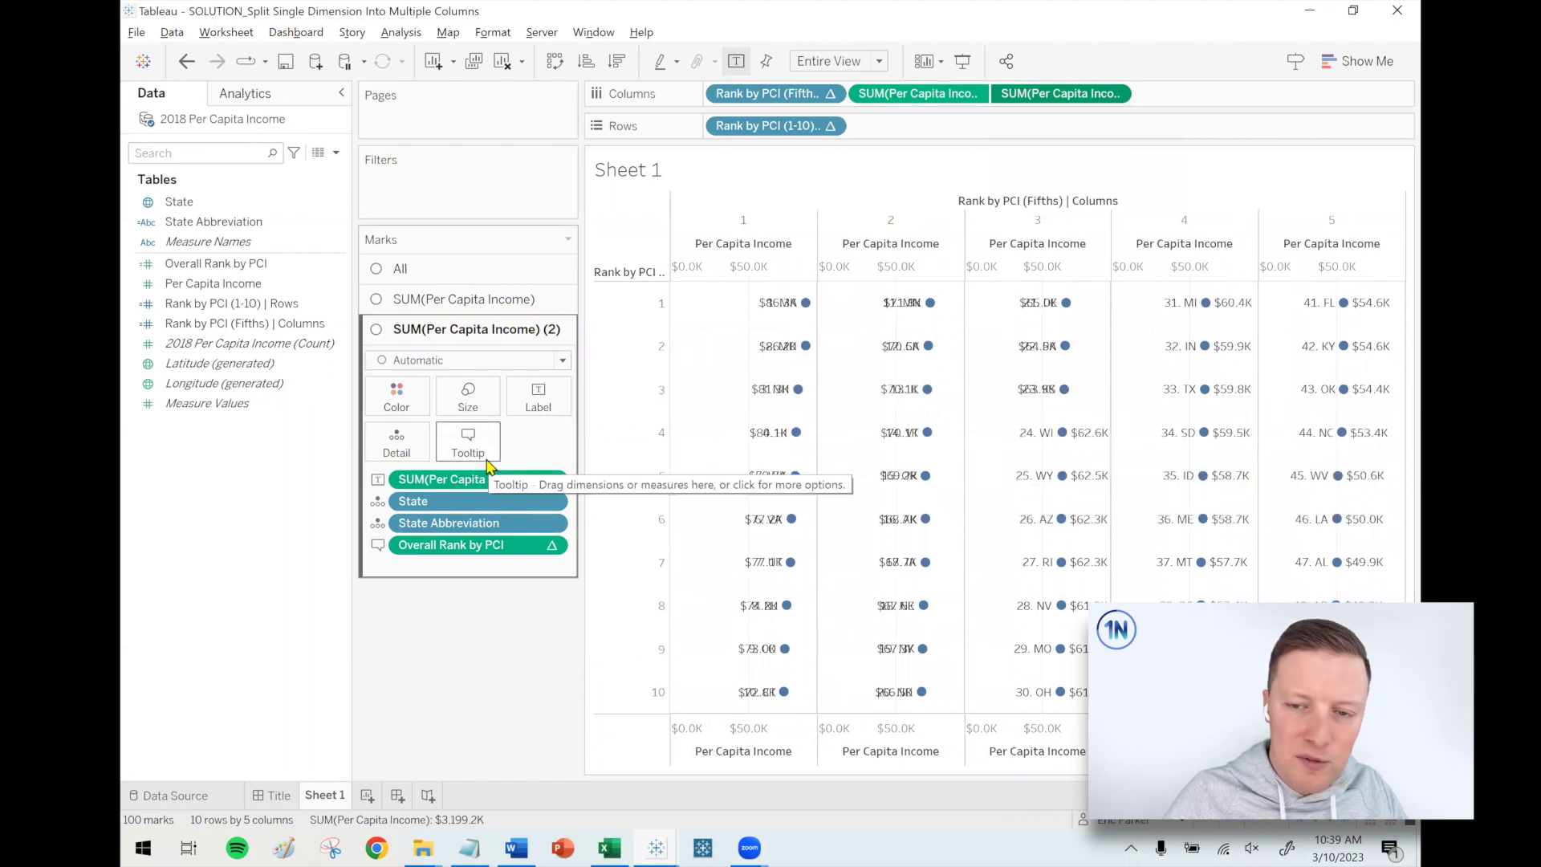
- Set the mark type to Bar for all measures
left_click(431, 345)
left_click(399, 268)
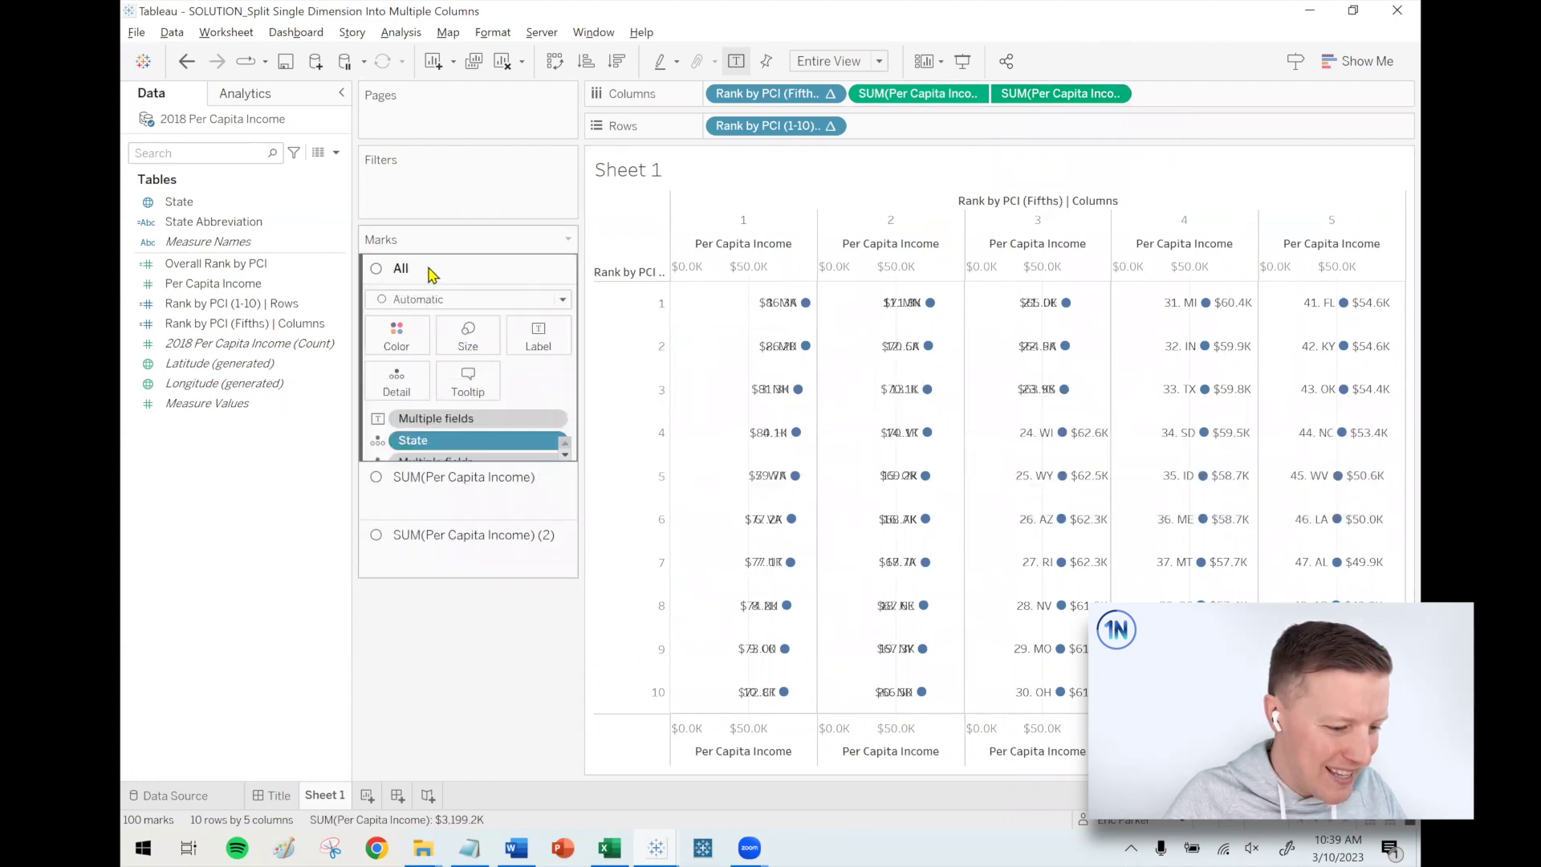
left_click(444, 303)
left_click(401, 341)
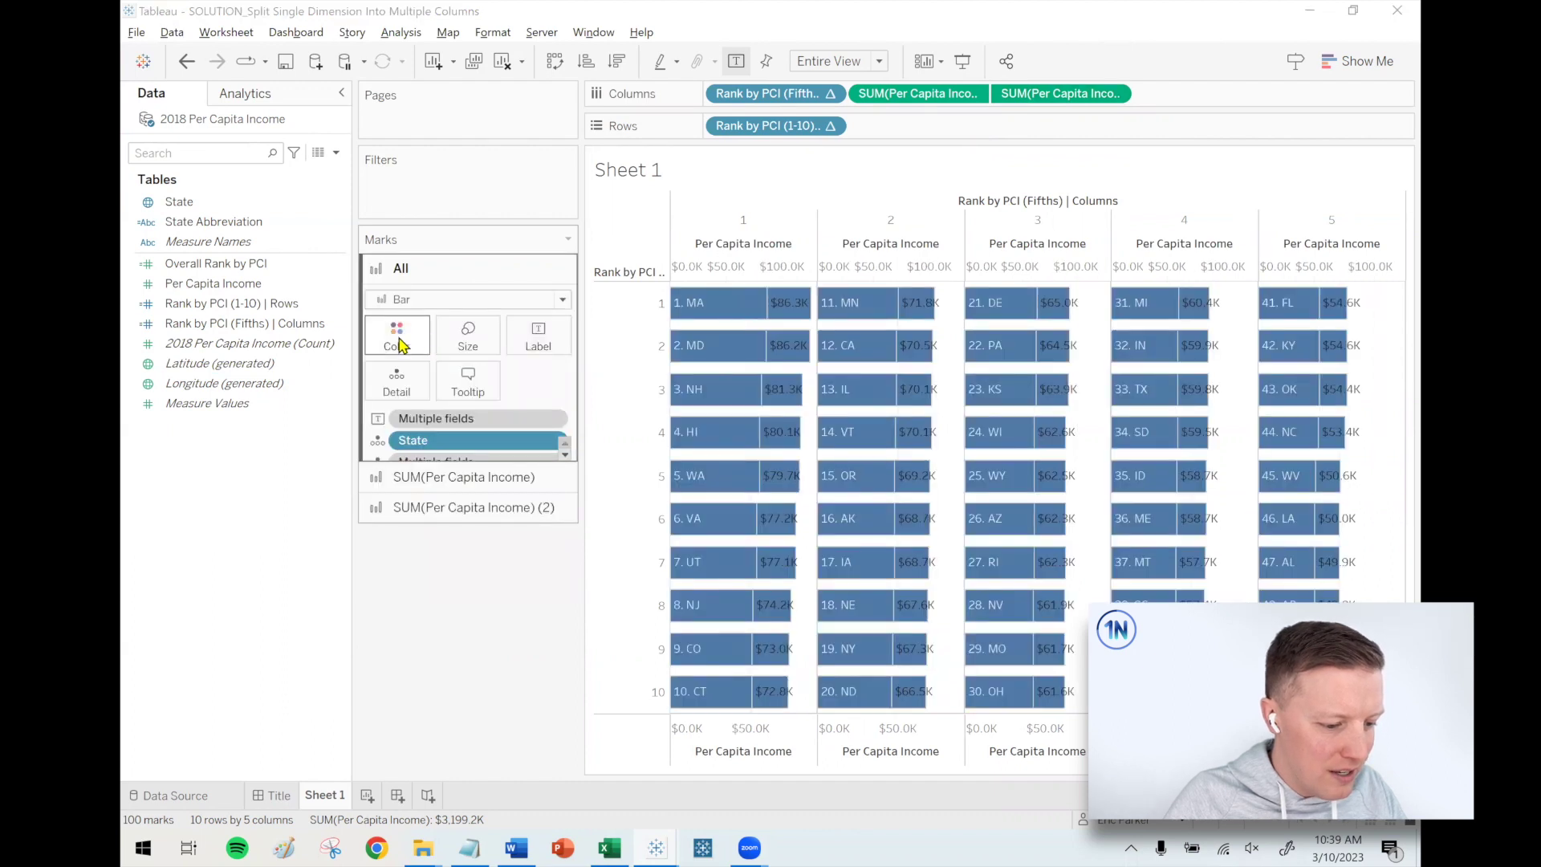
- Color the bars of all measures with the custom dark blue #165c8e
left_click(397, 341)
left_click(499, 484)
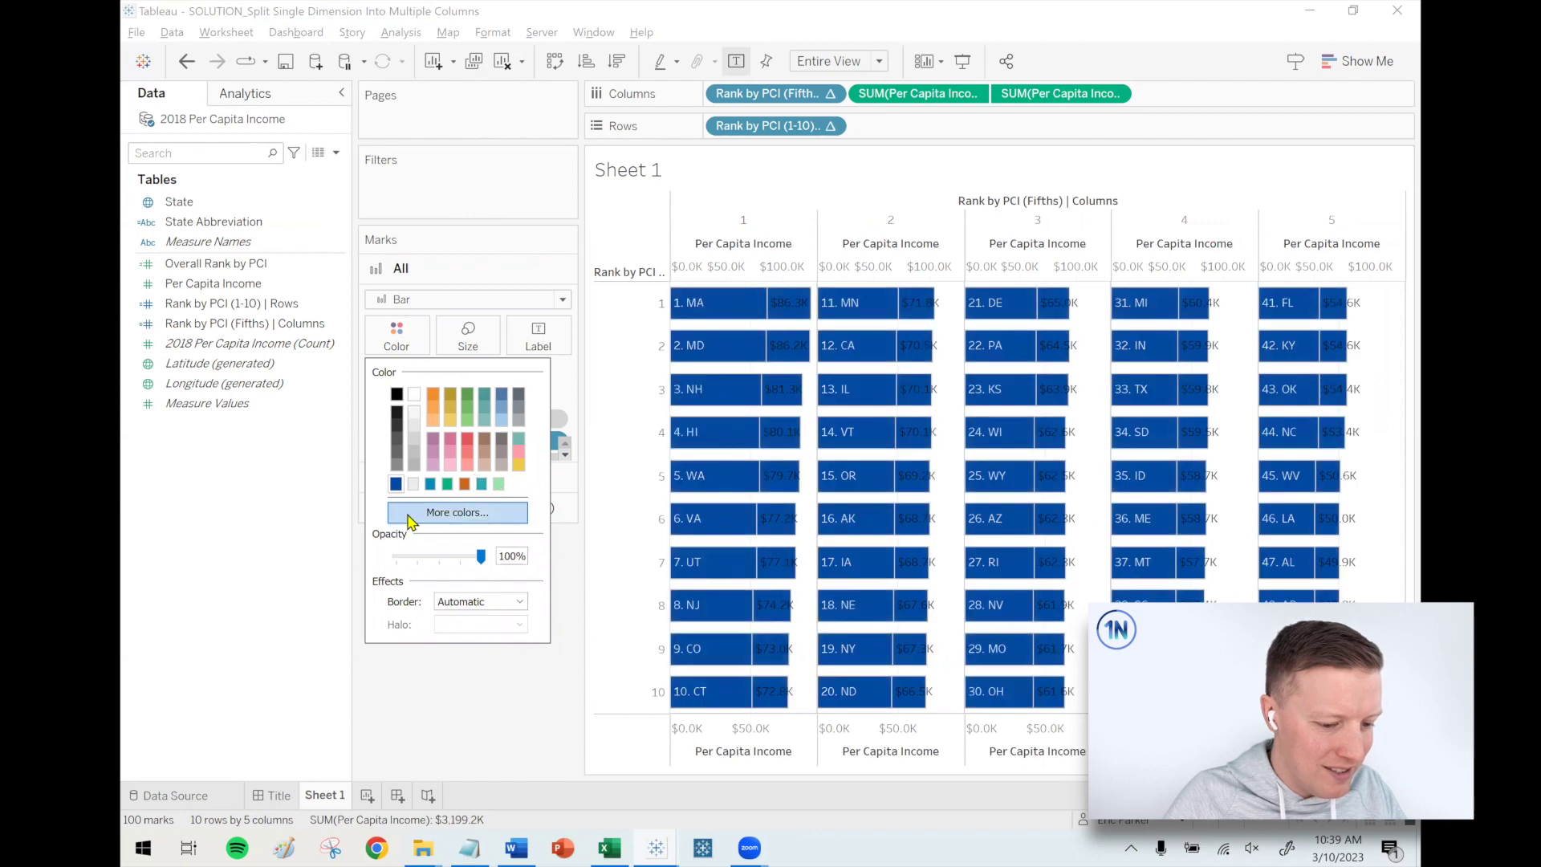
left_click(411, 513)
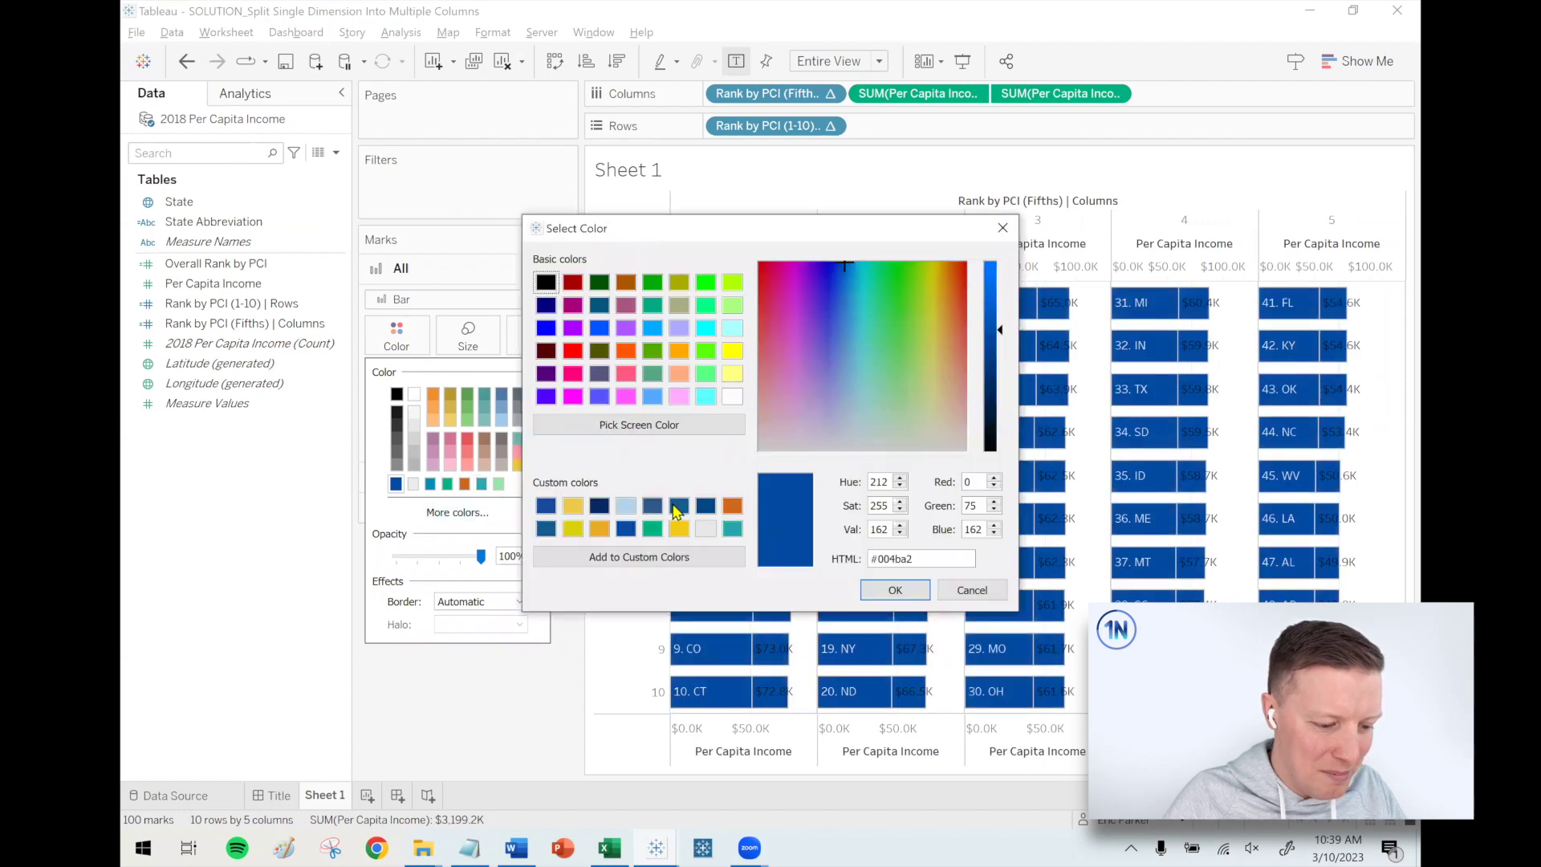
left_click(681, 508)
left_click(895, 590)
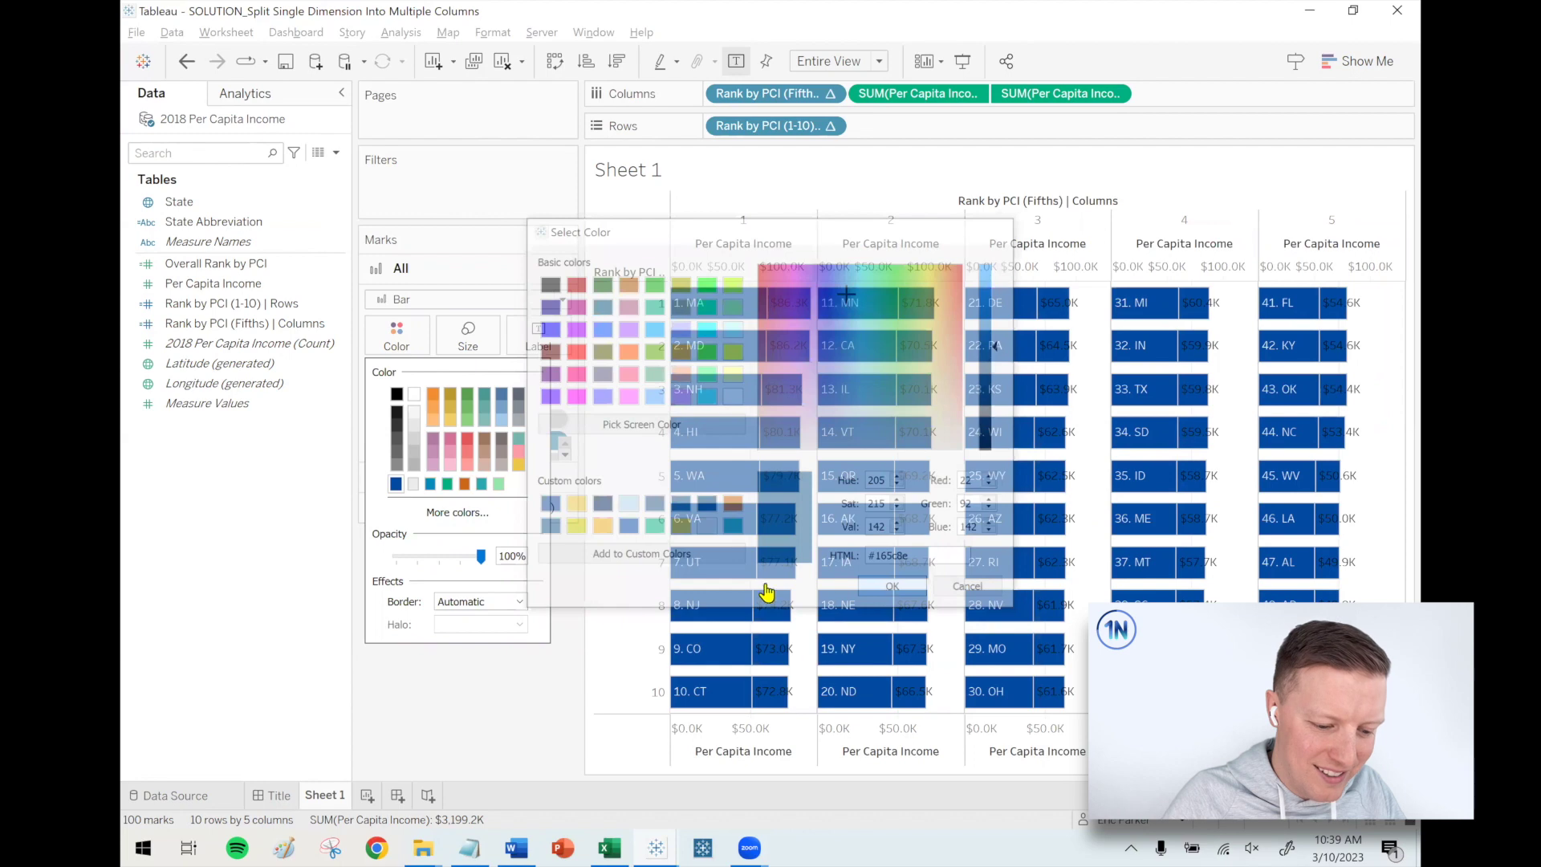
left_click(523, 705)
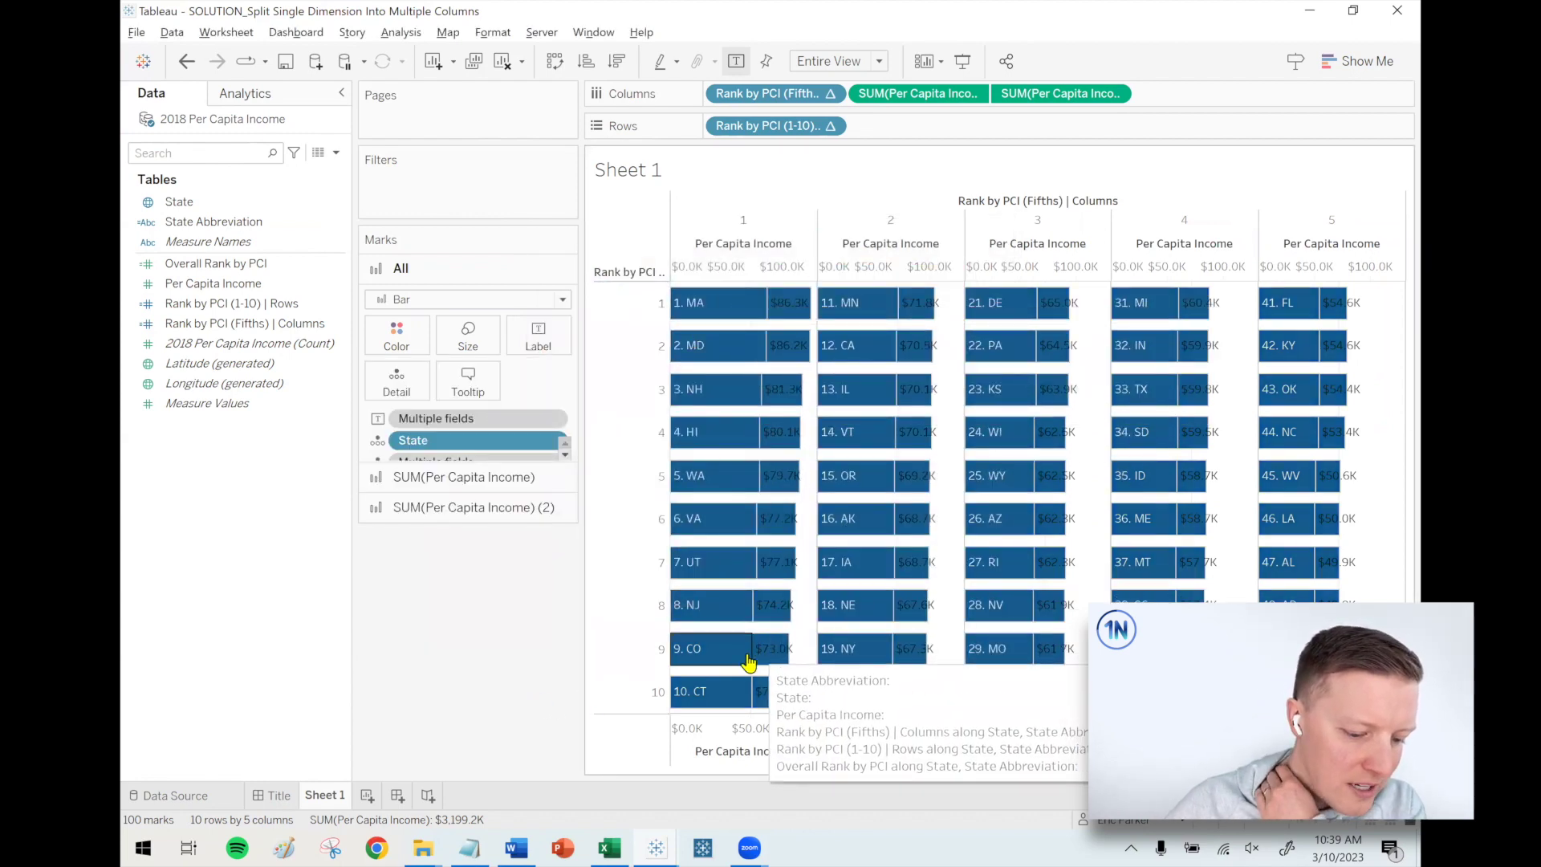
- Synchronize the two Per Capita Income axes, and hide the headers of both rank fields and of the axes
right_click(734, 264)
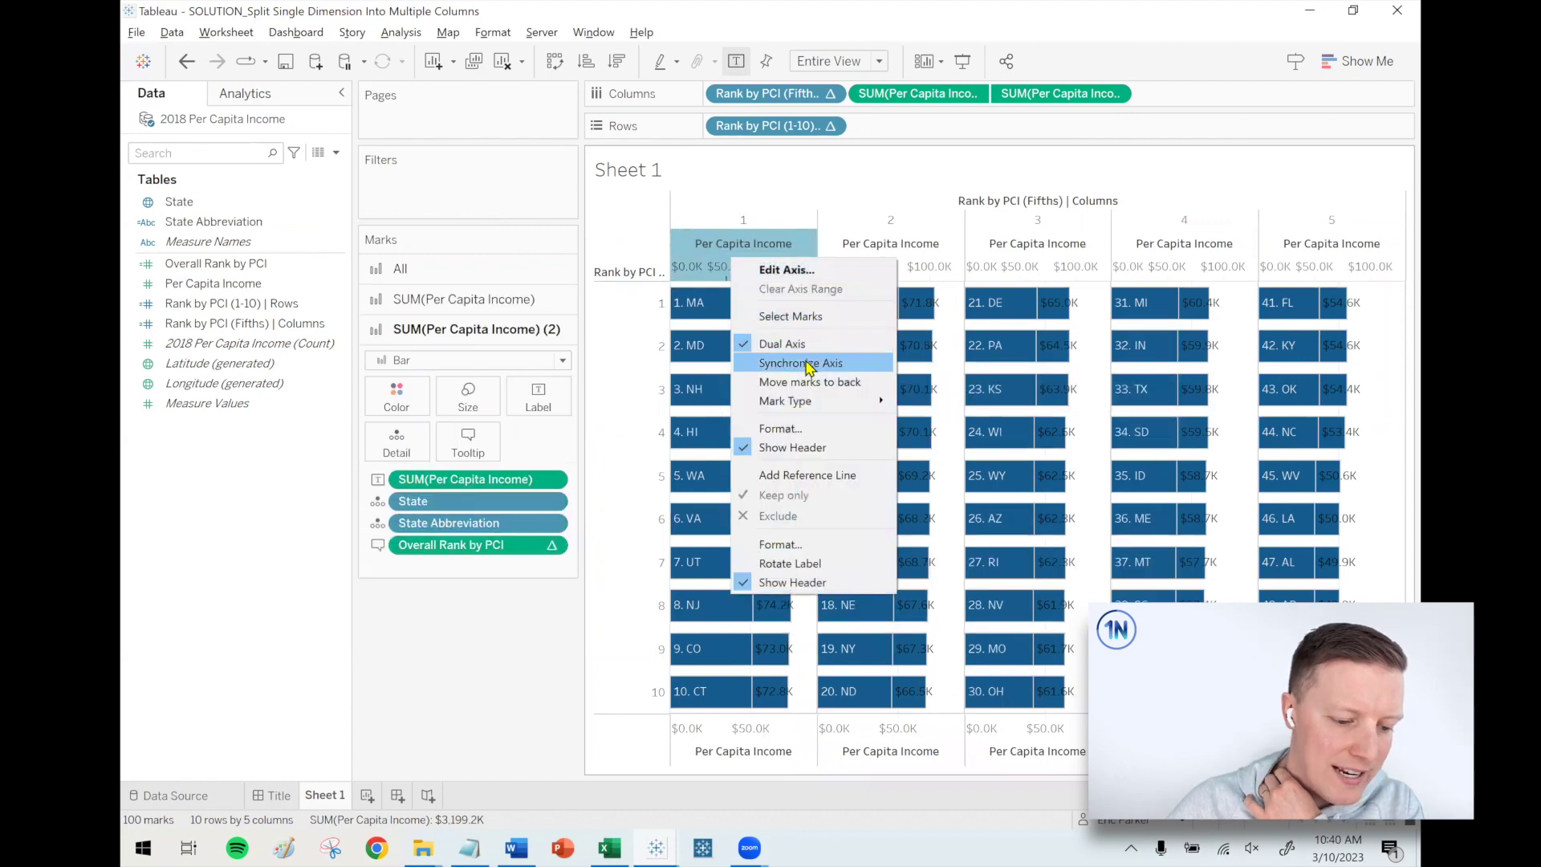
left_click(805, 363)
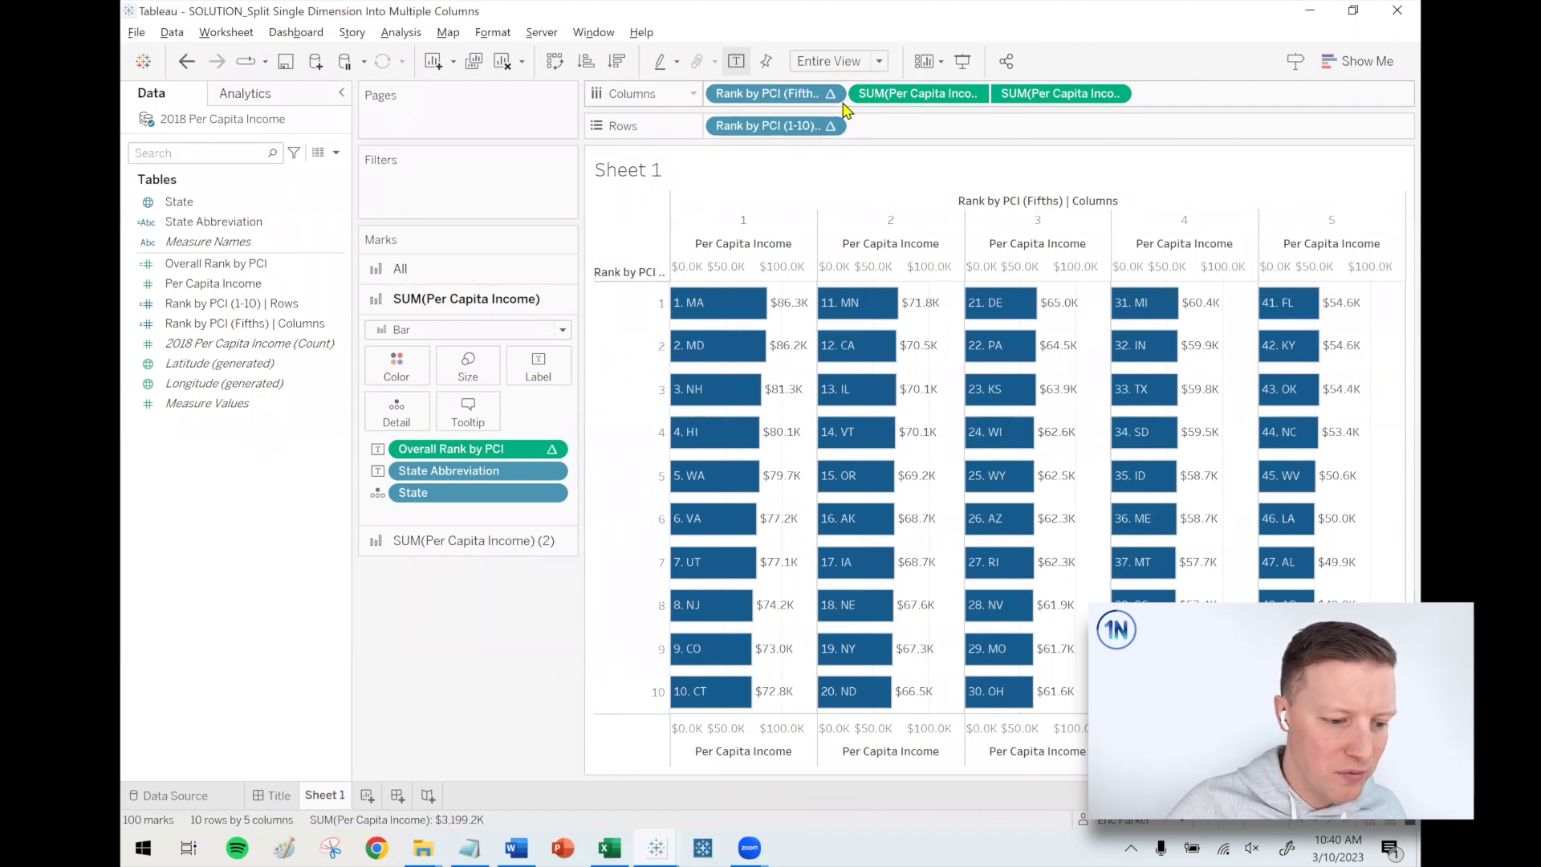
right_click(748, 96)
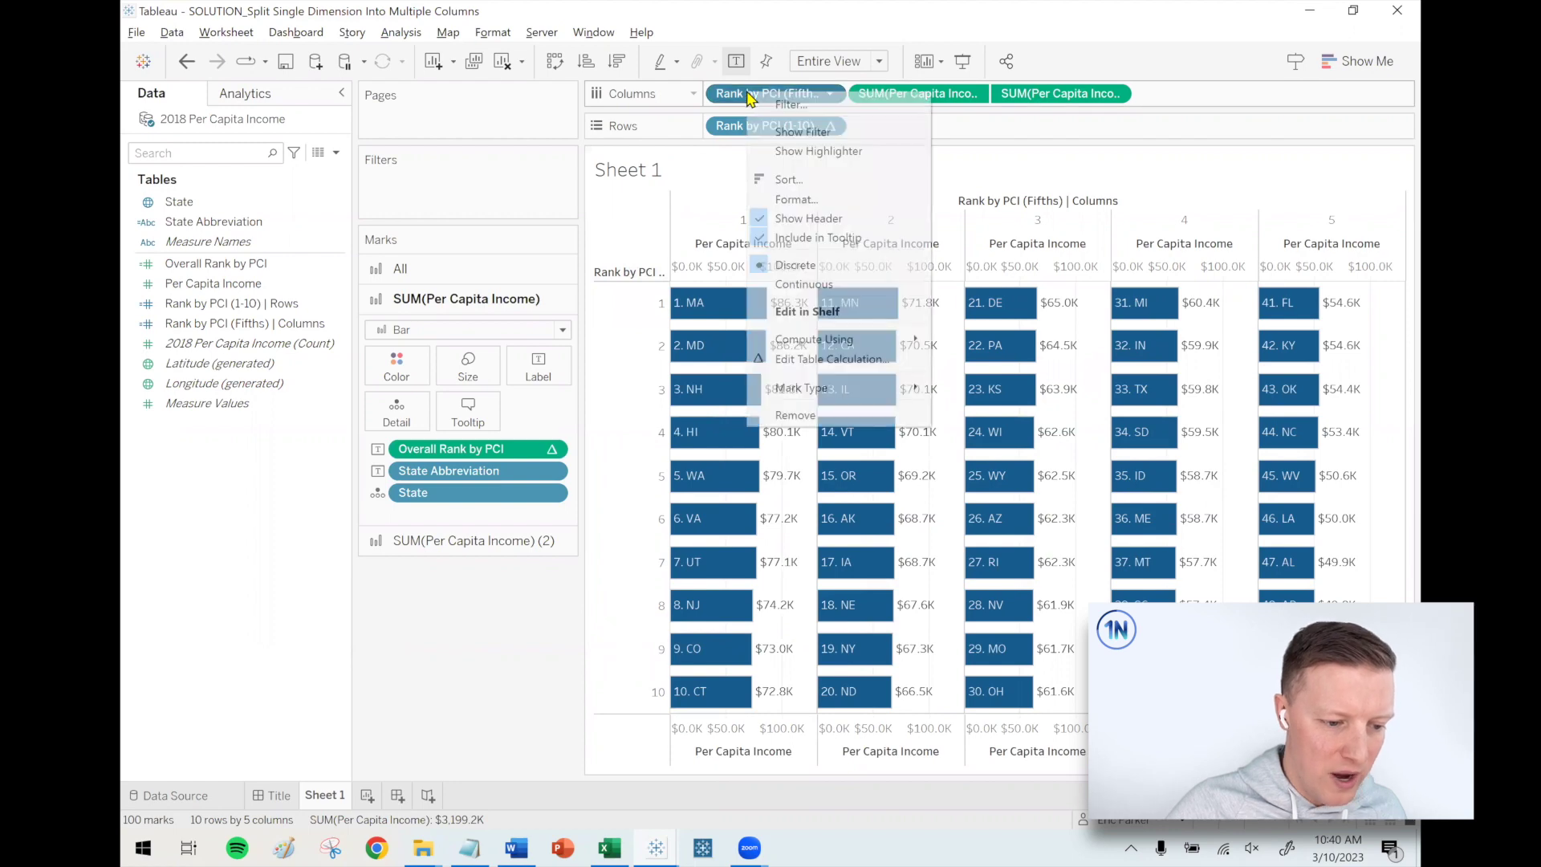
left_click(834, 220)
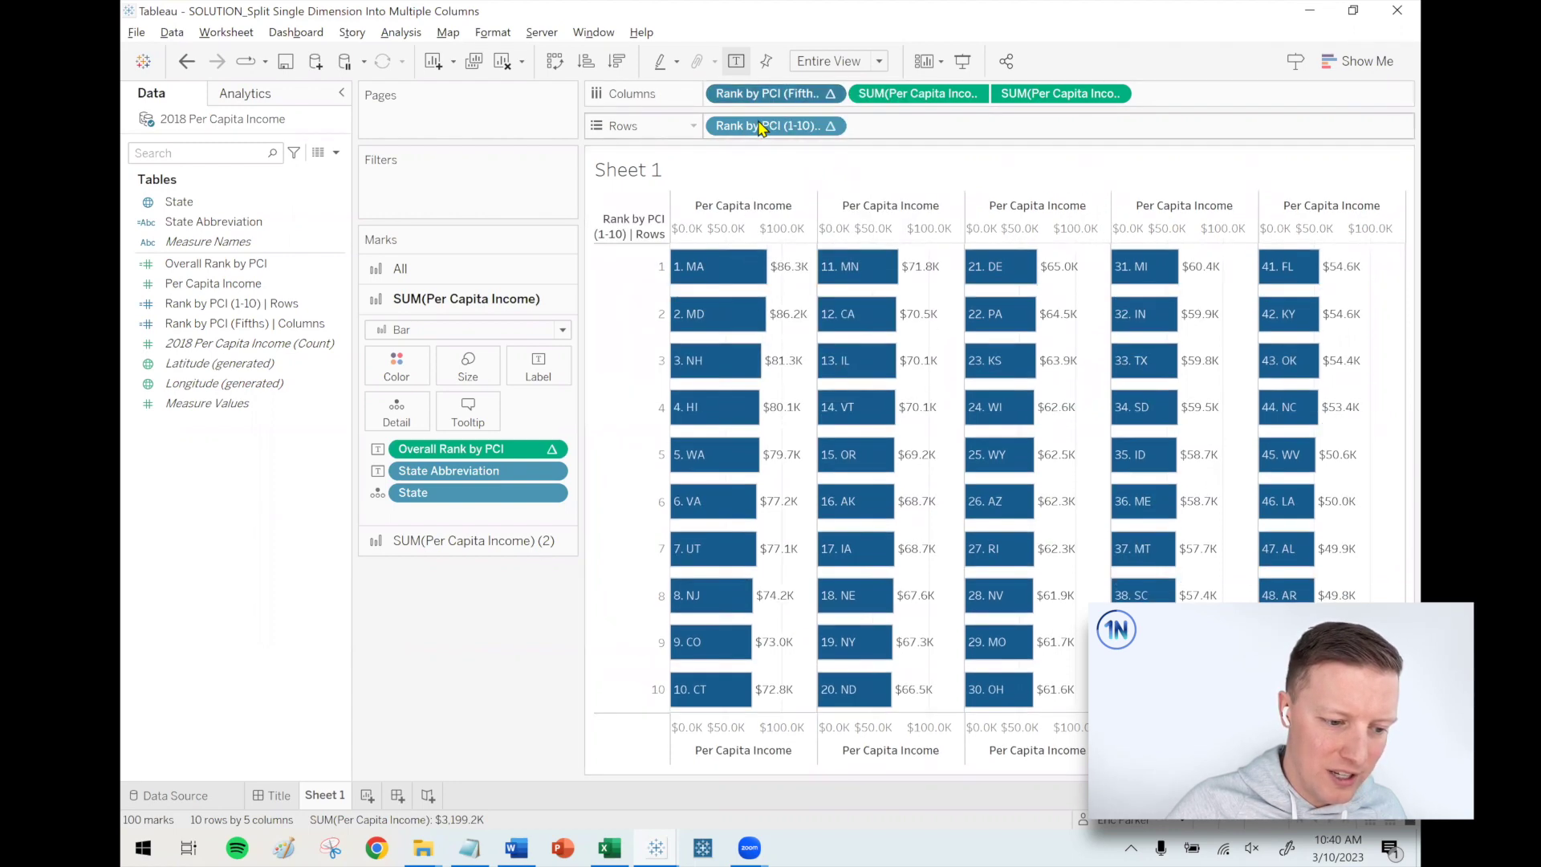
right_click(742, 125)
left_click(819, 247)
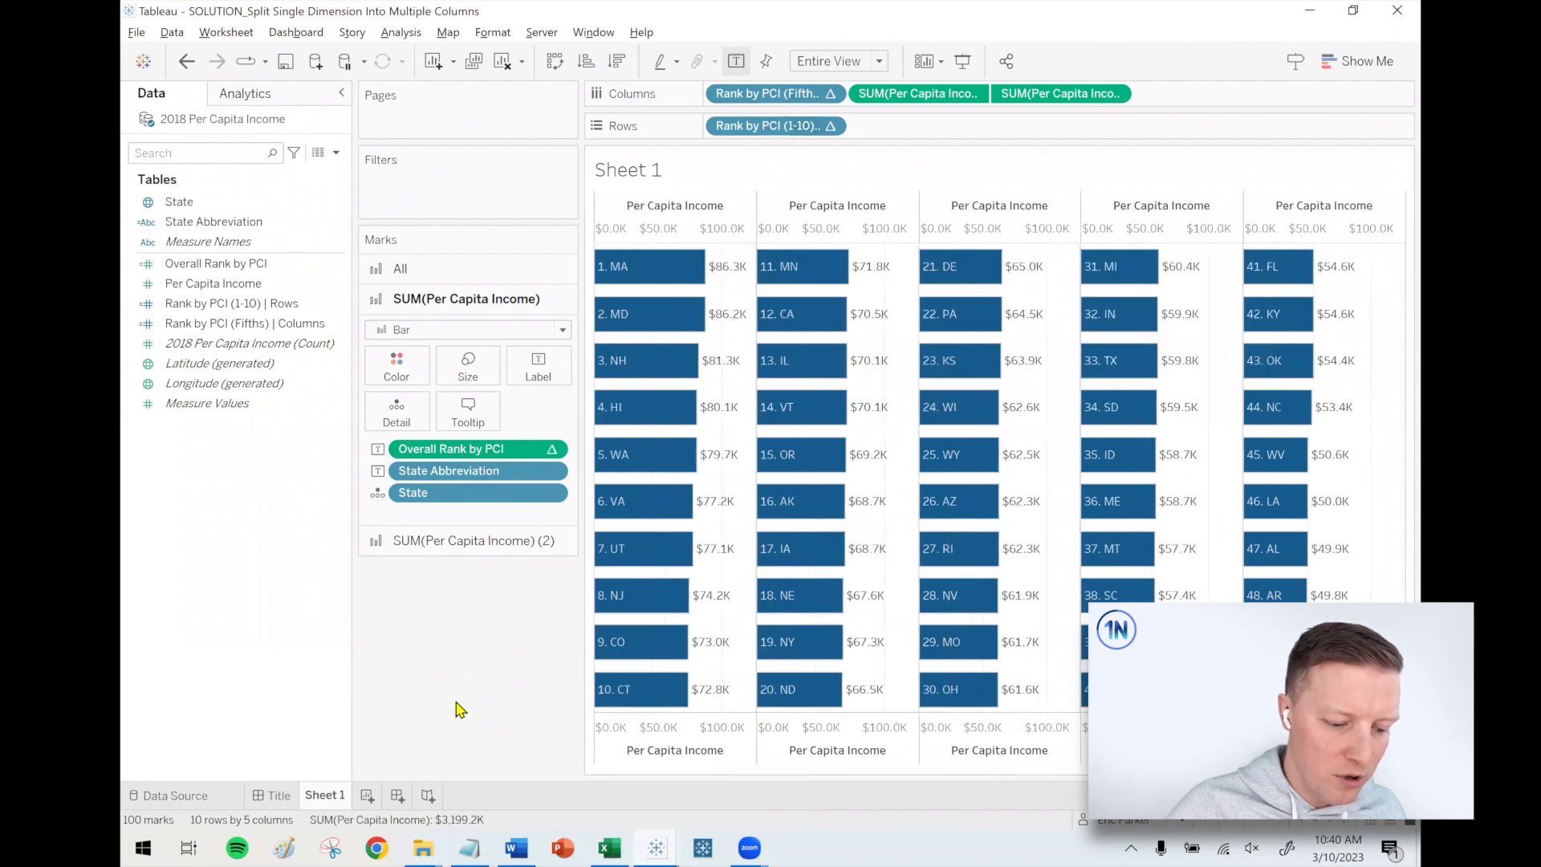
right_click(689, 736)
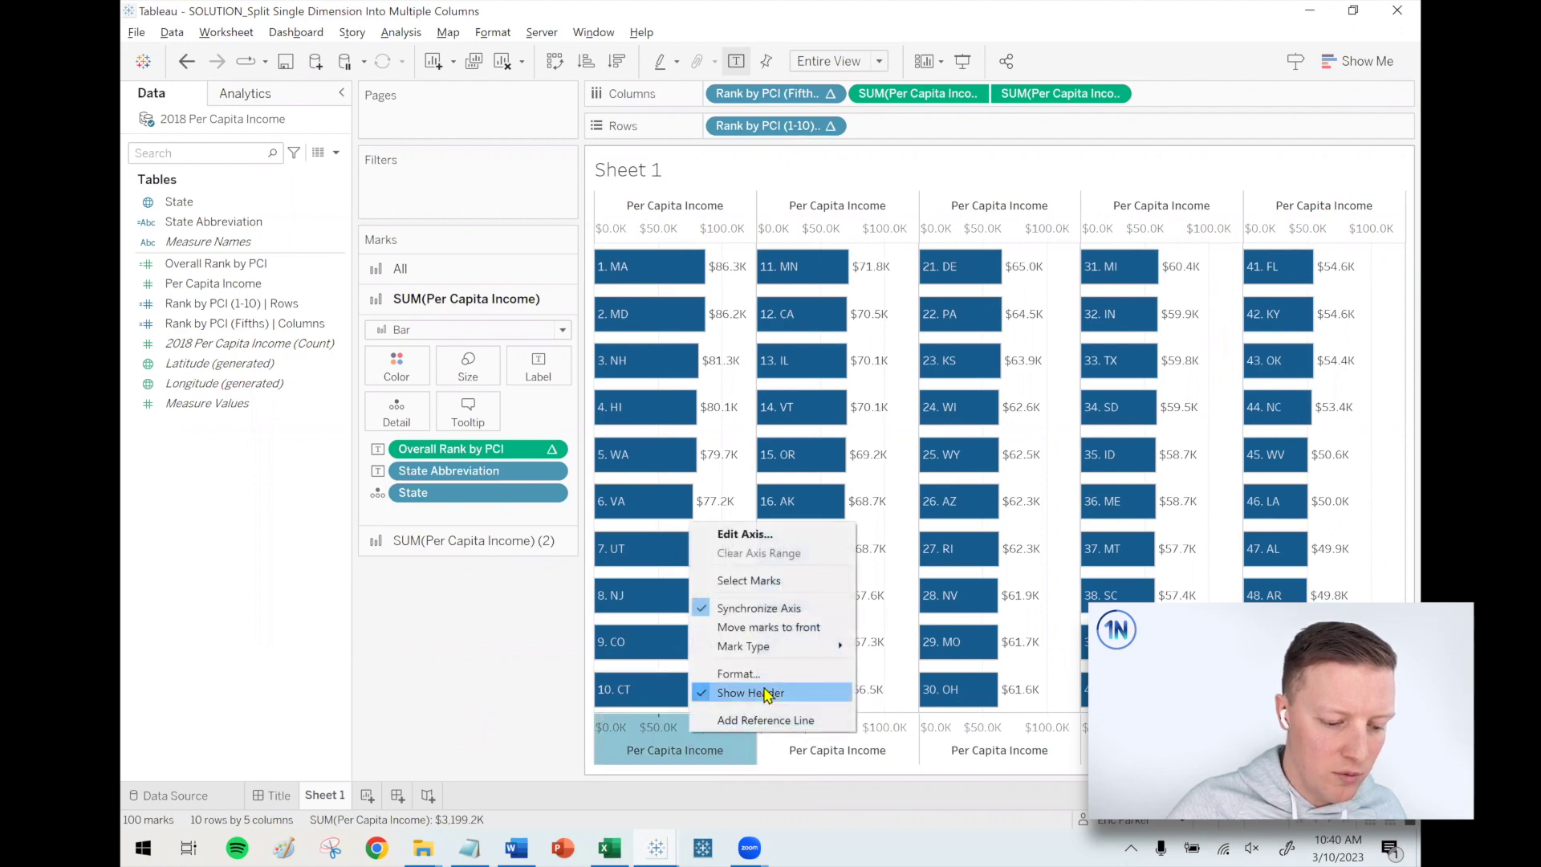
left_click(766, 692)
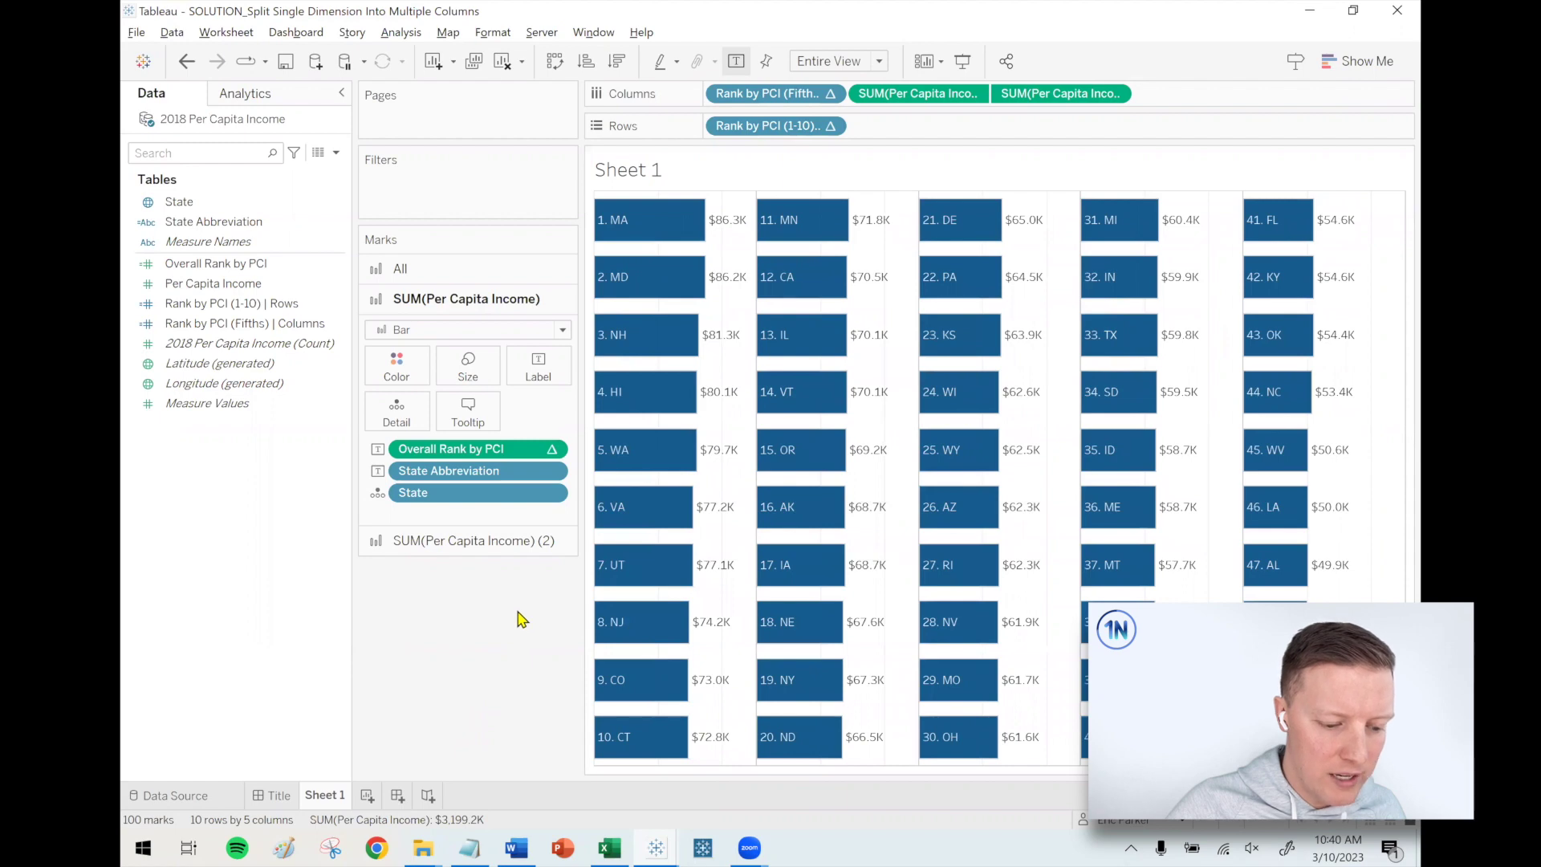
- Set the grid lines for the columns to None in the sheet's line formatting
right_click(720, 538)
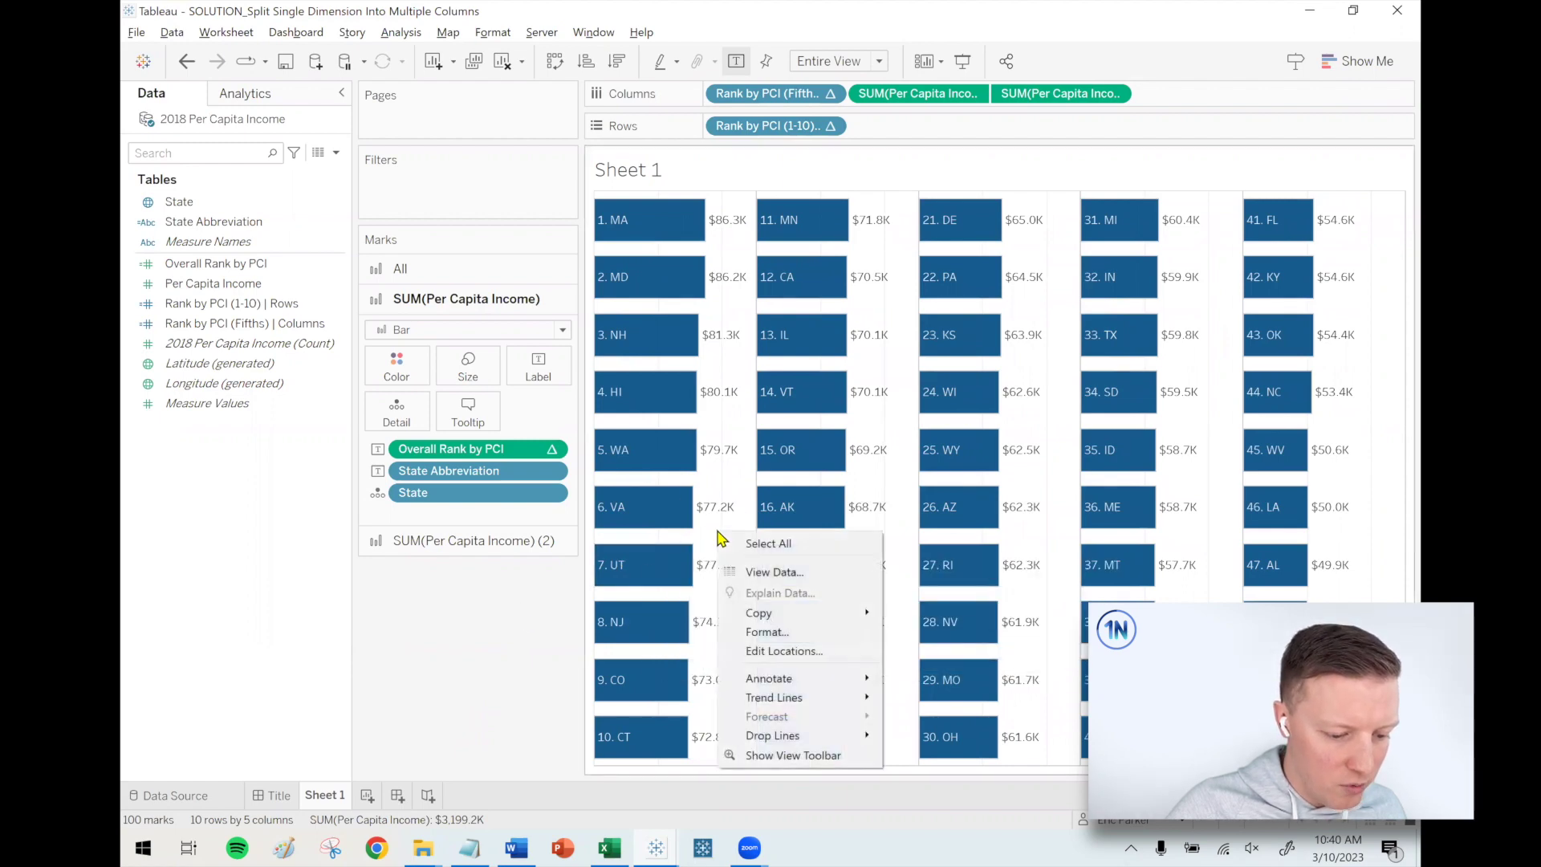
left_click(776, 639)
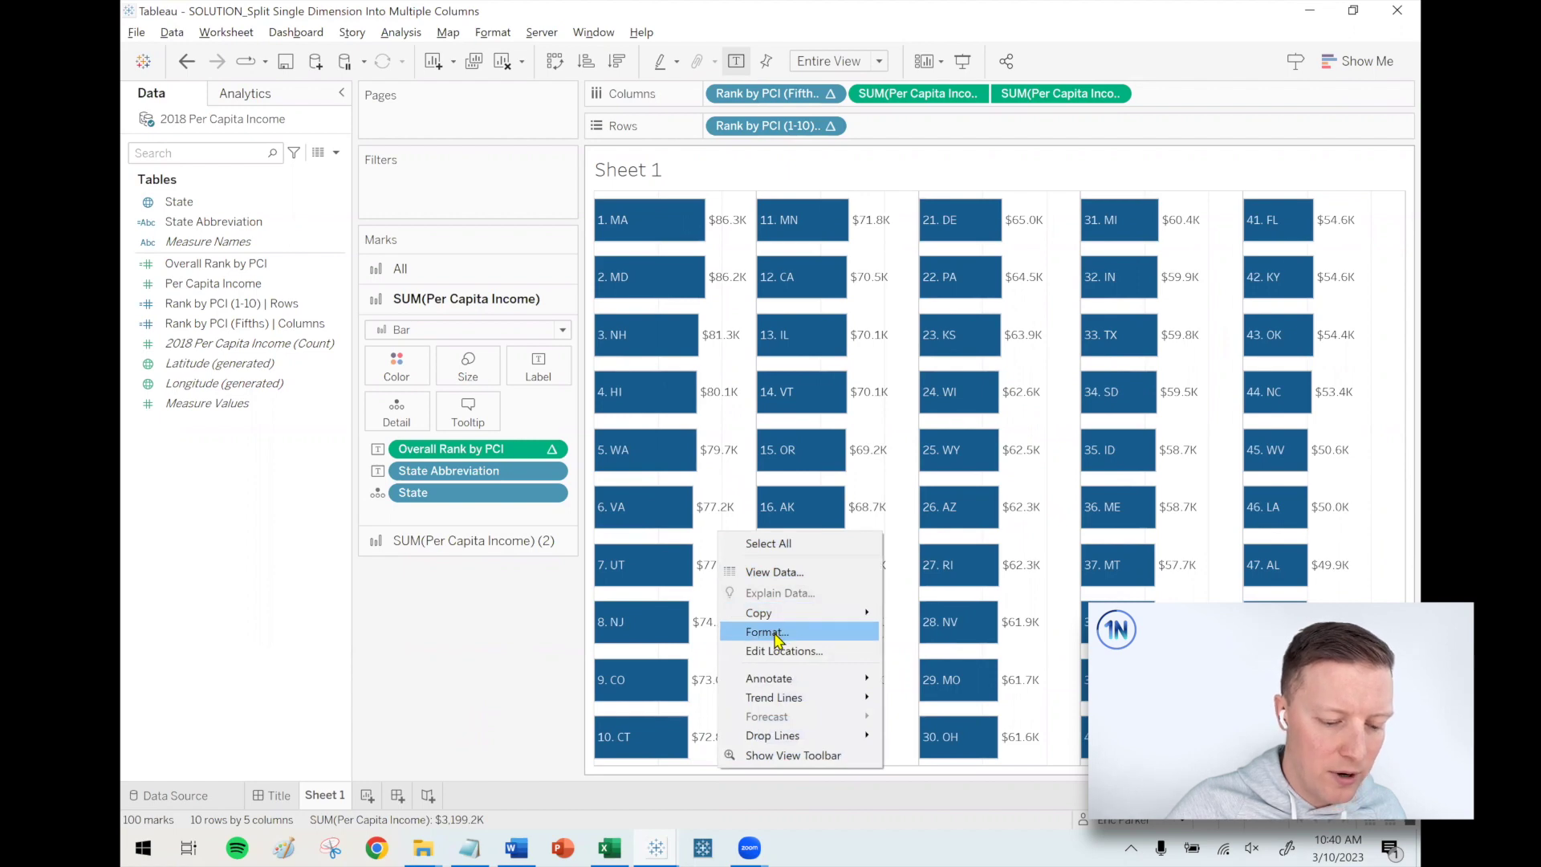
left_click(766, 632)
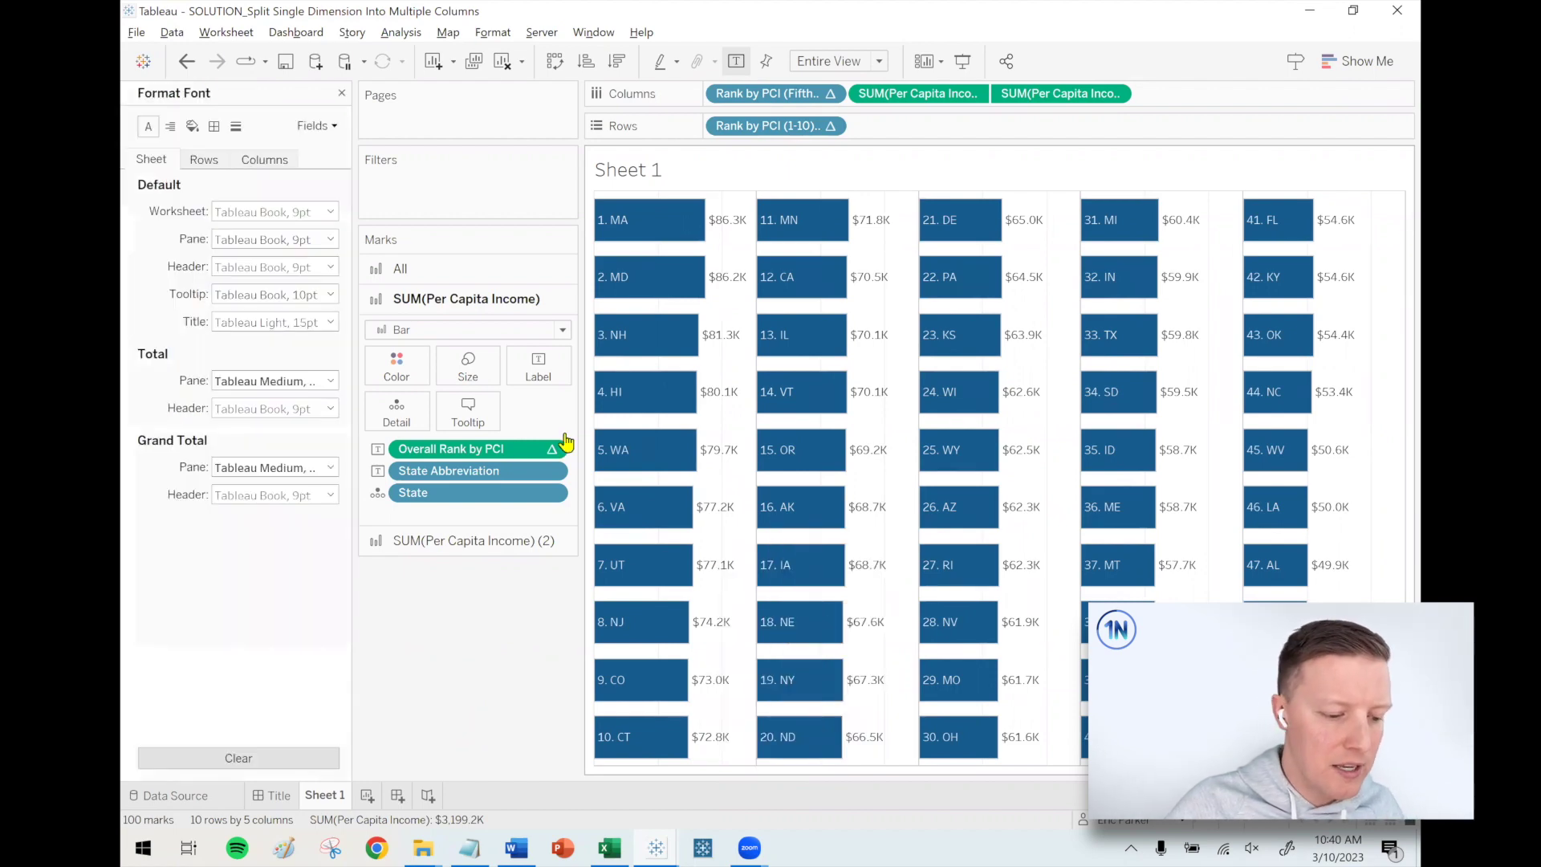
left_click(235, 126)
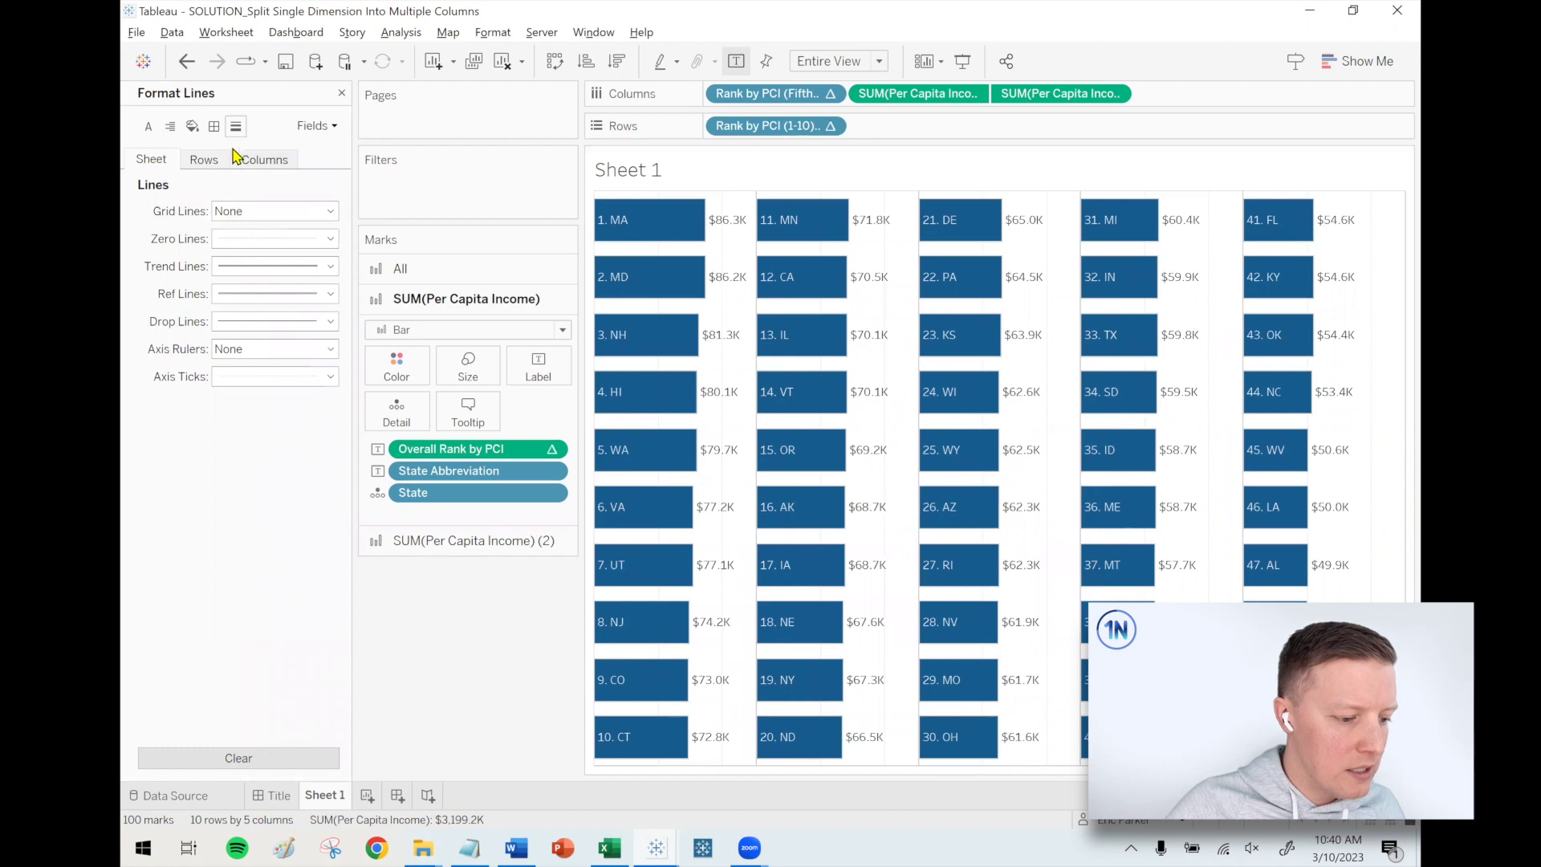
left_click(261, 160)
left_click(261, 211)
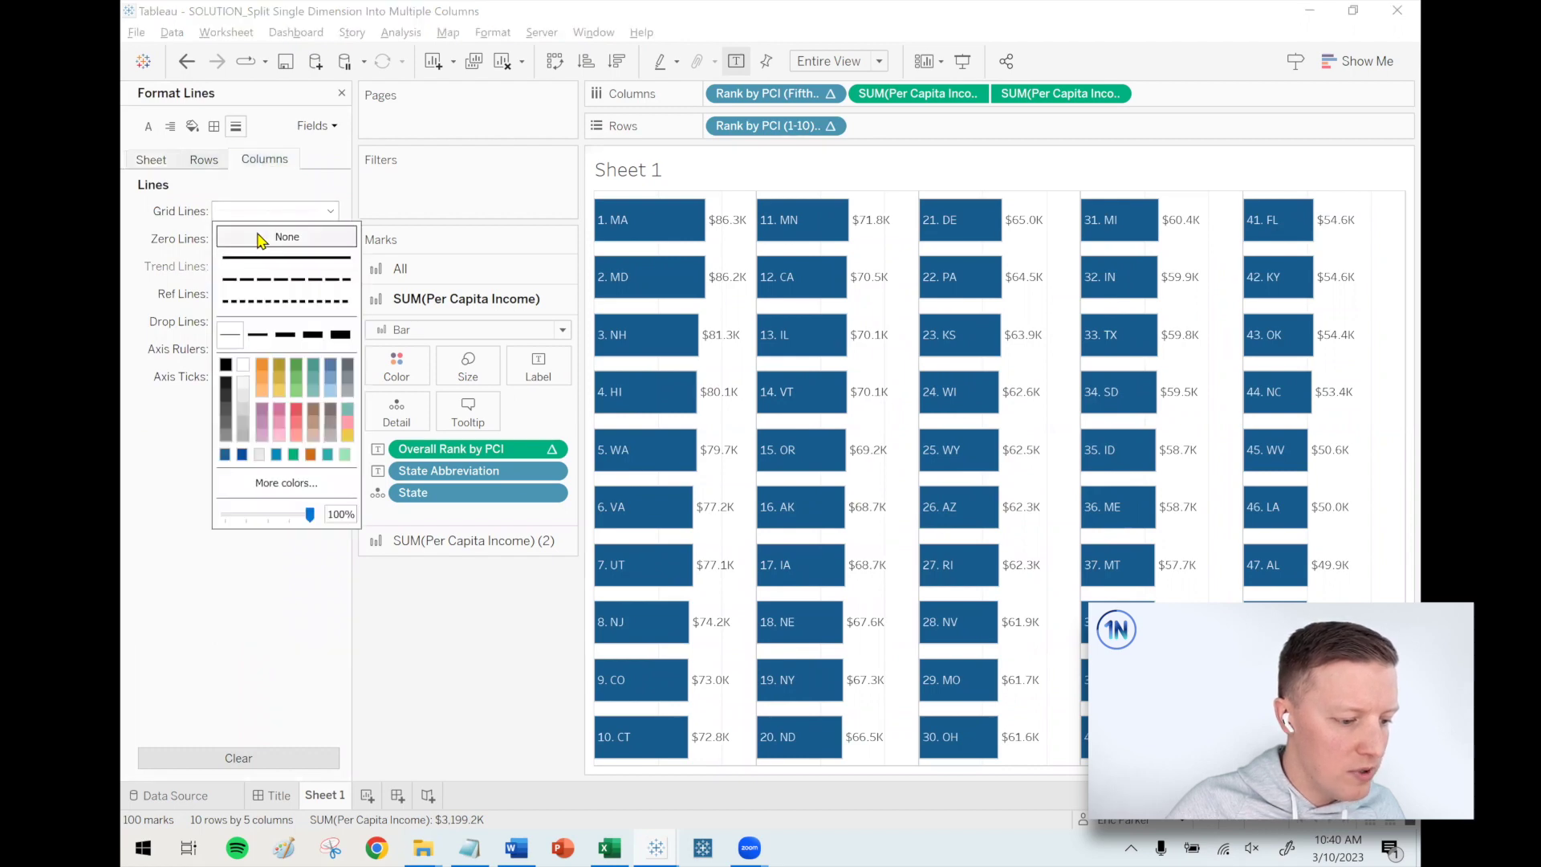
left_click(342, 93)
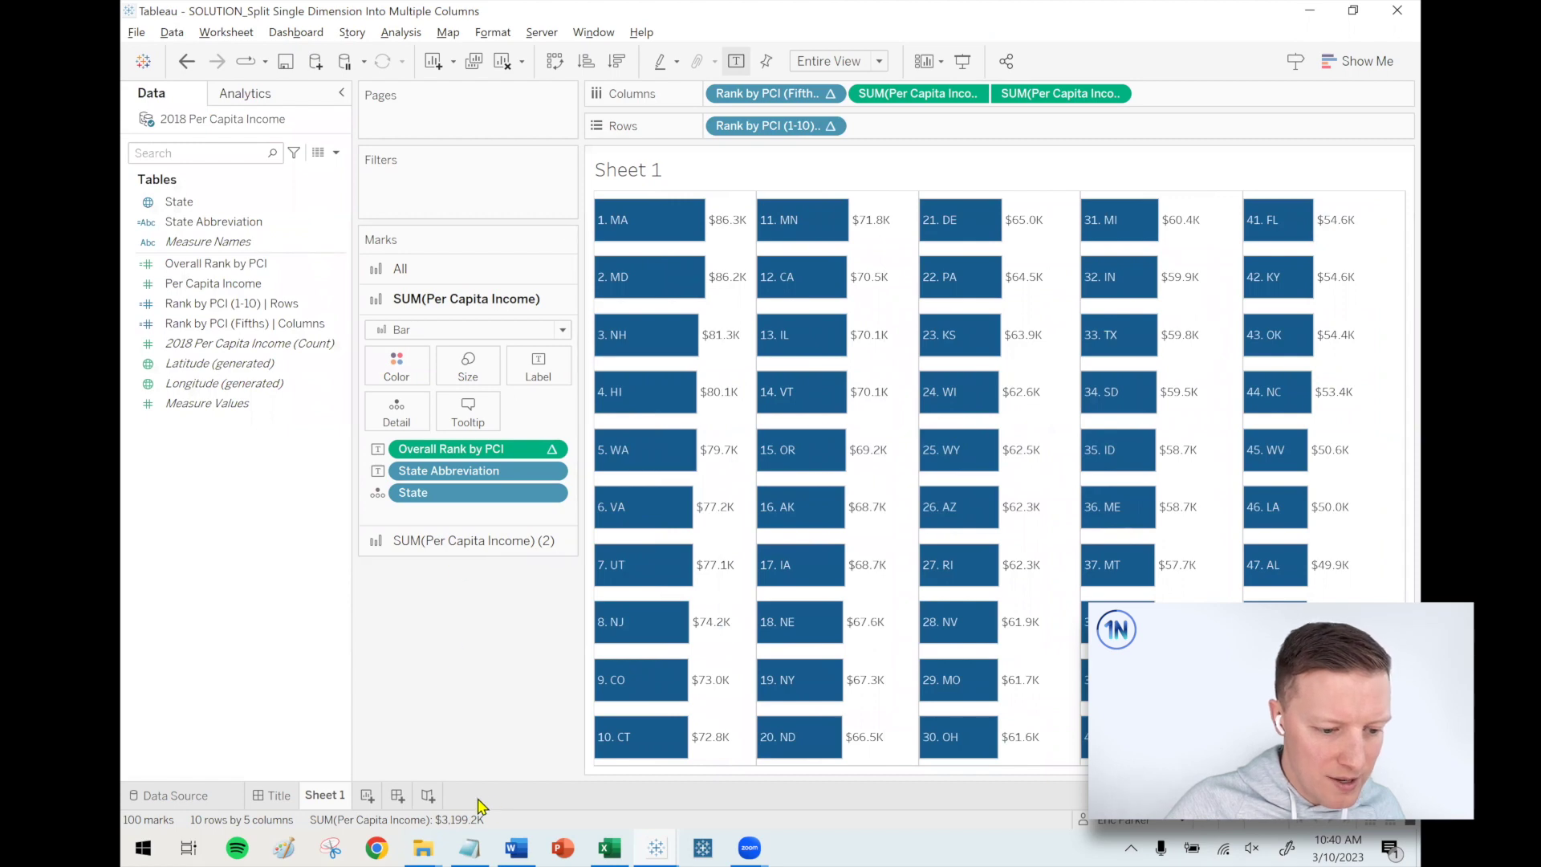
- Rename Sheet 1 as "Per Capita Income by State (Bars)"
double_click(329, 796)
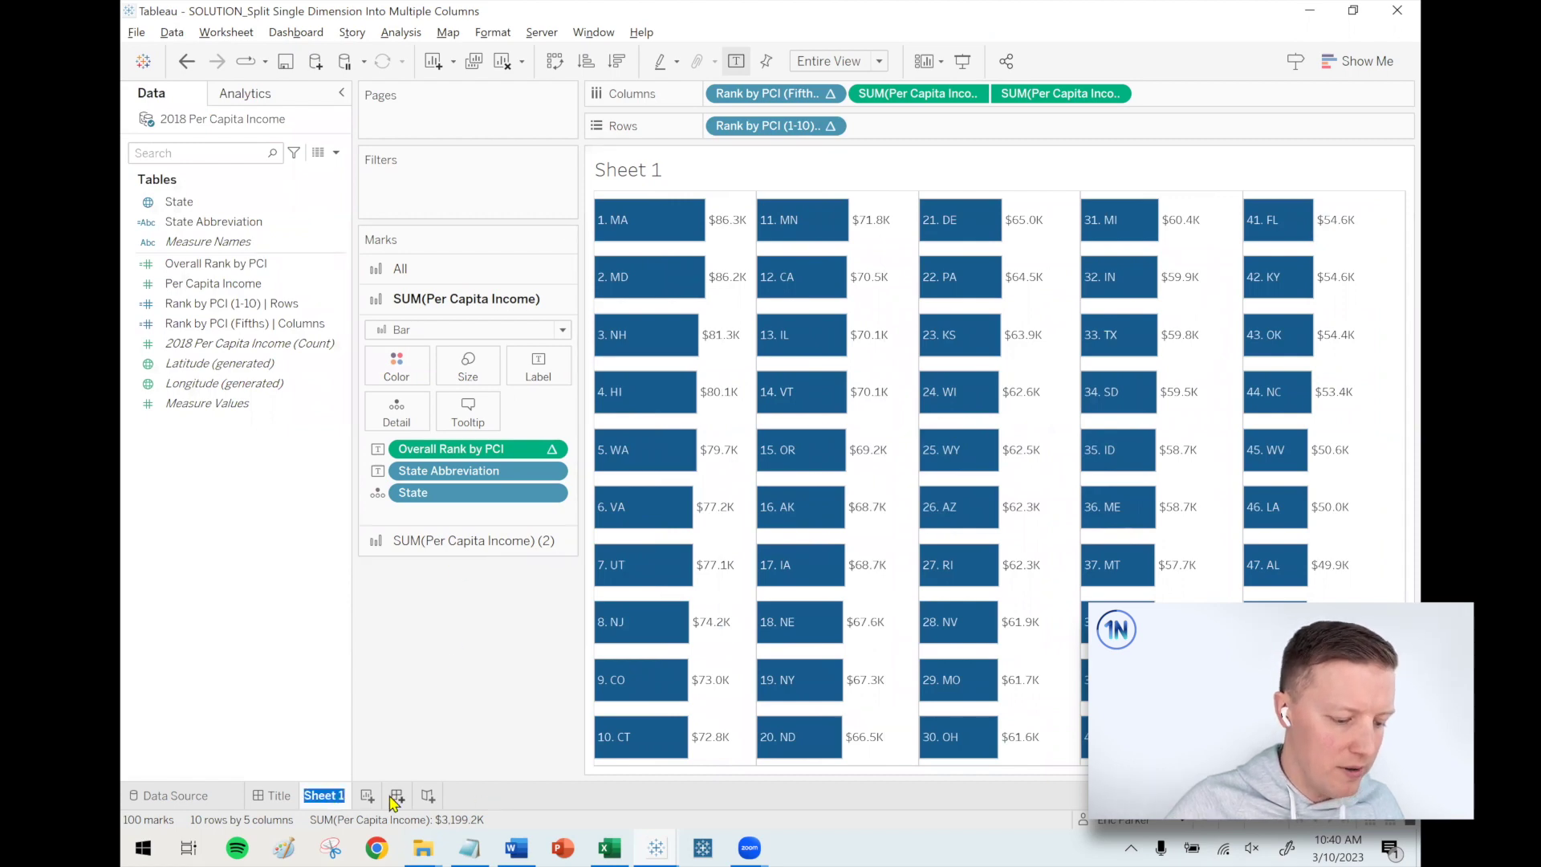
type("Per Capita Income by State")
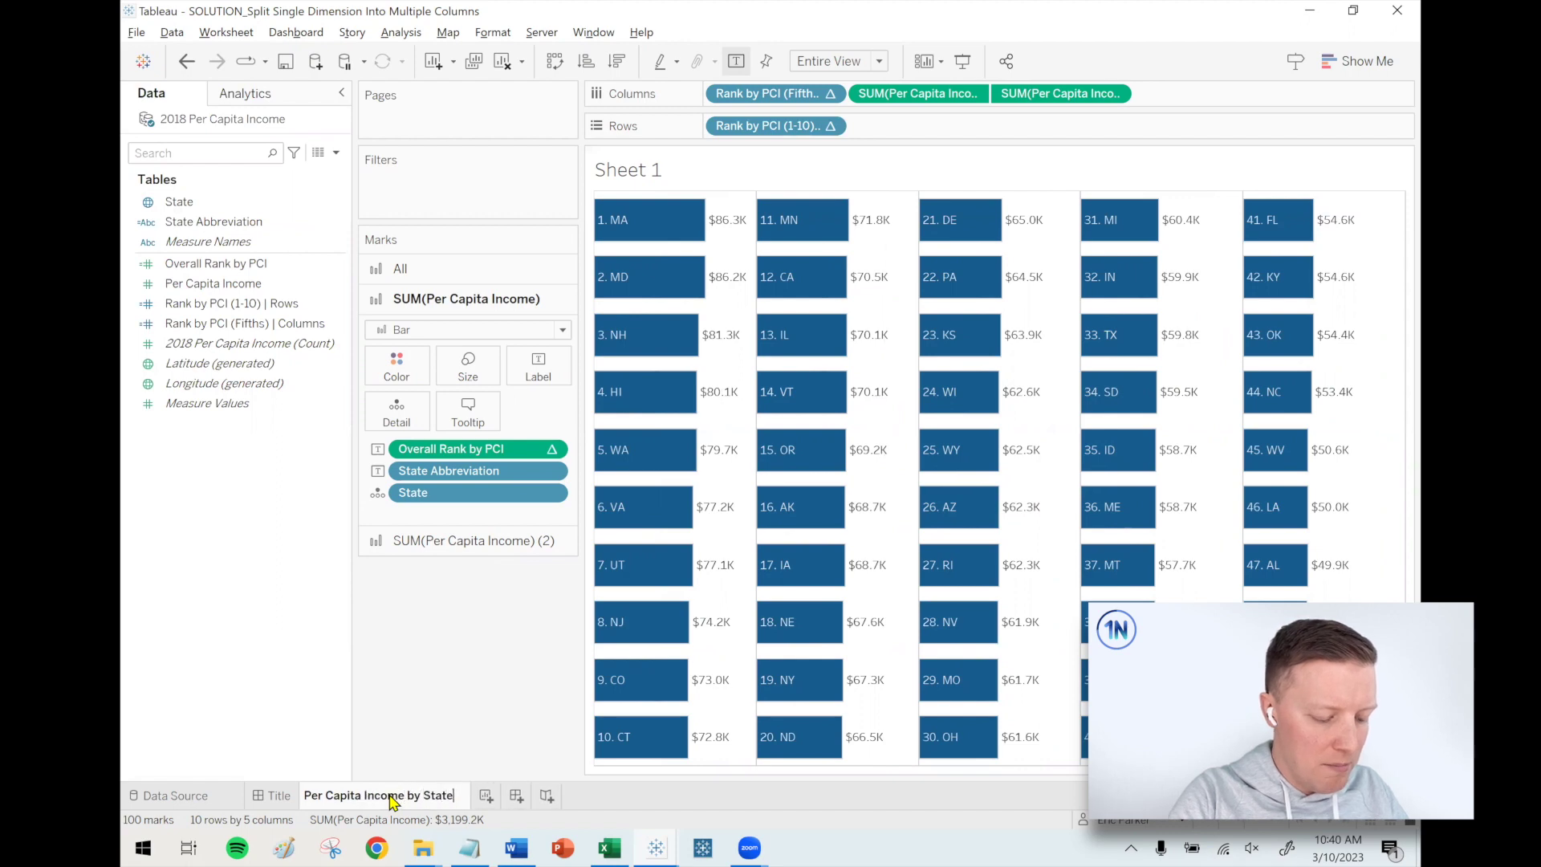
type(" (Bars)")
key("Return")
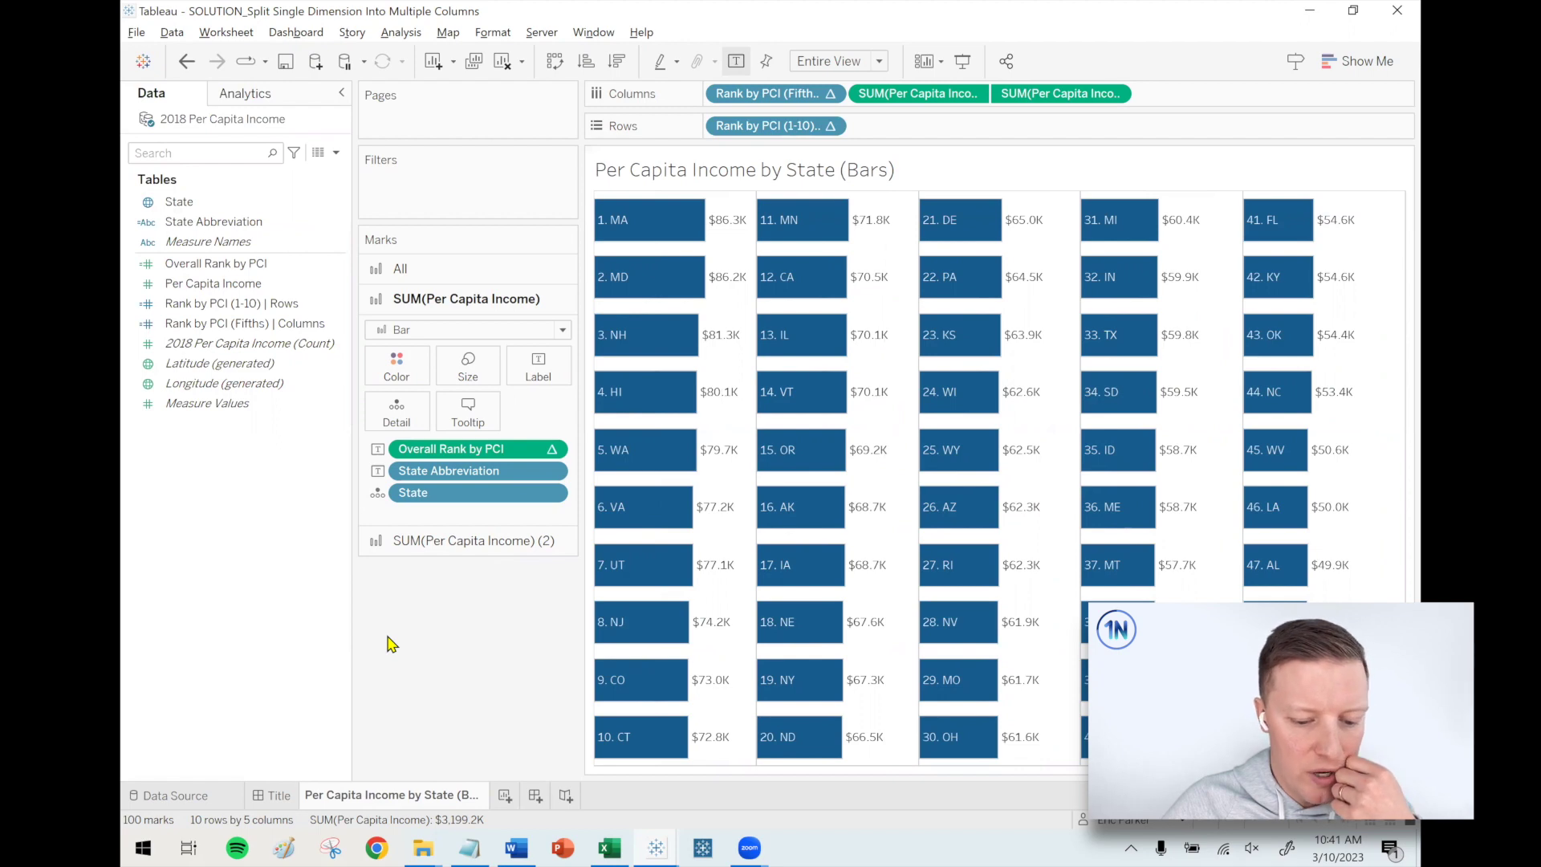
- Switch to the finished Split Single Dimension workbook and examine the layout of its Highlight Table sheet
mouse_move(614, 227)
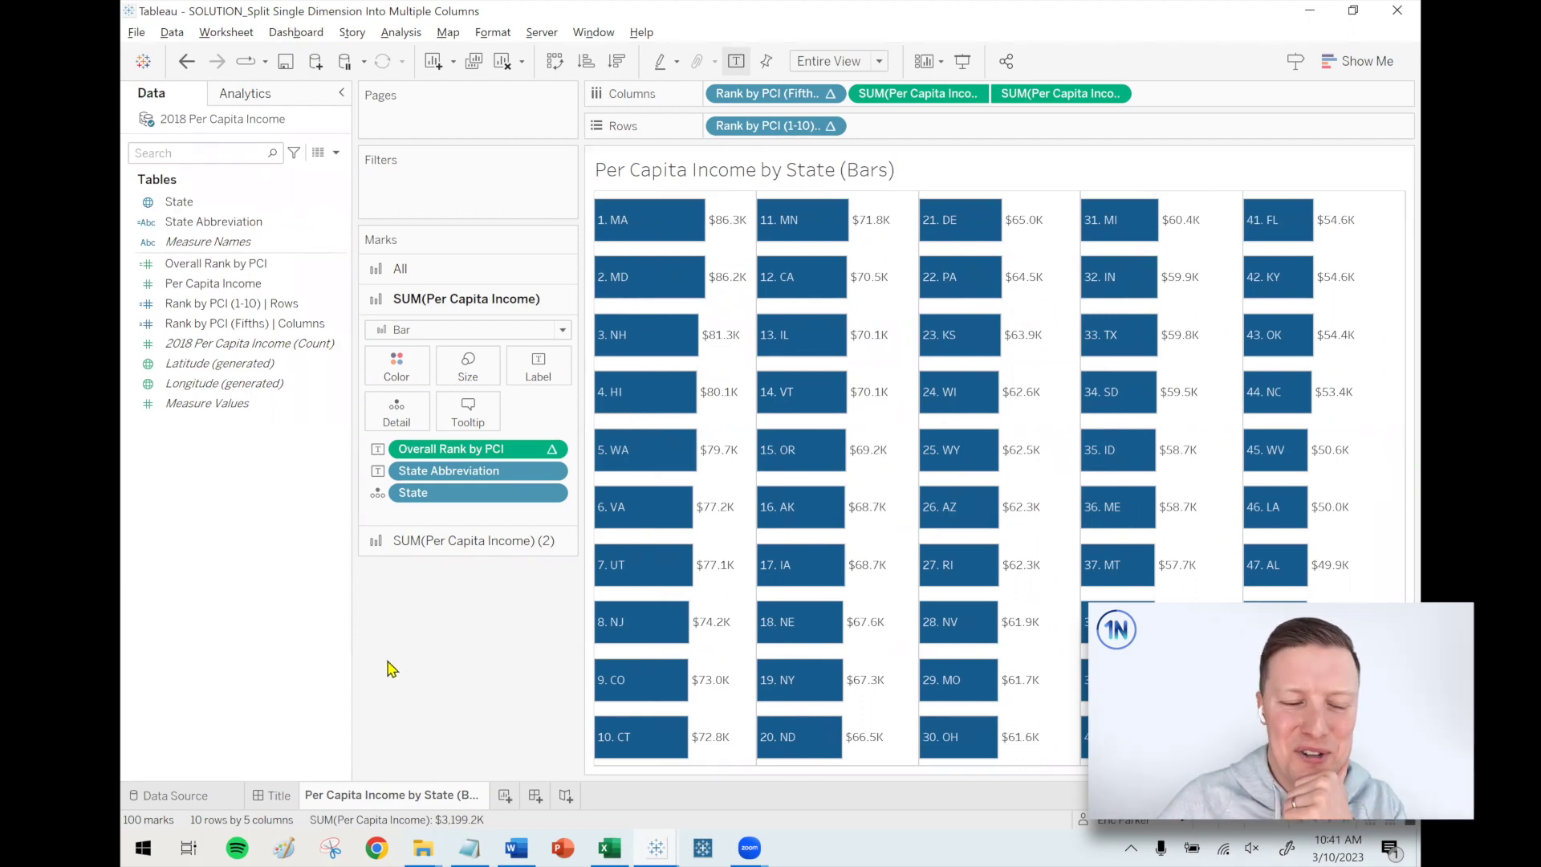
mouse_move(634, 225)
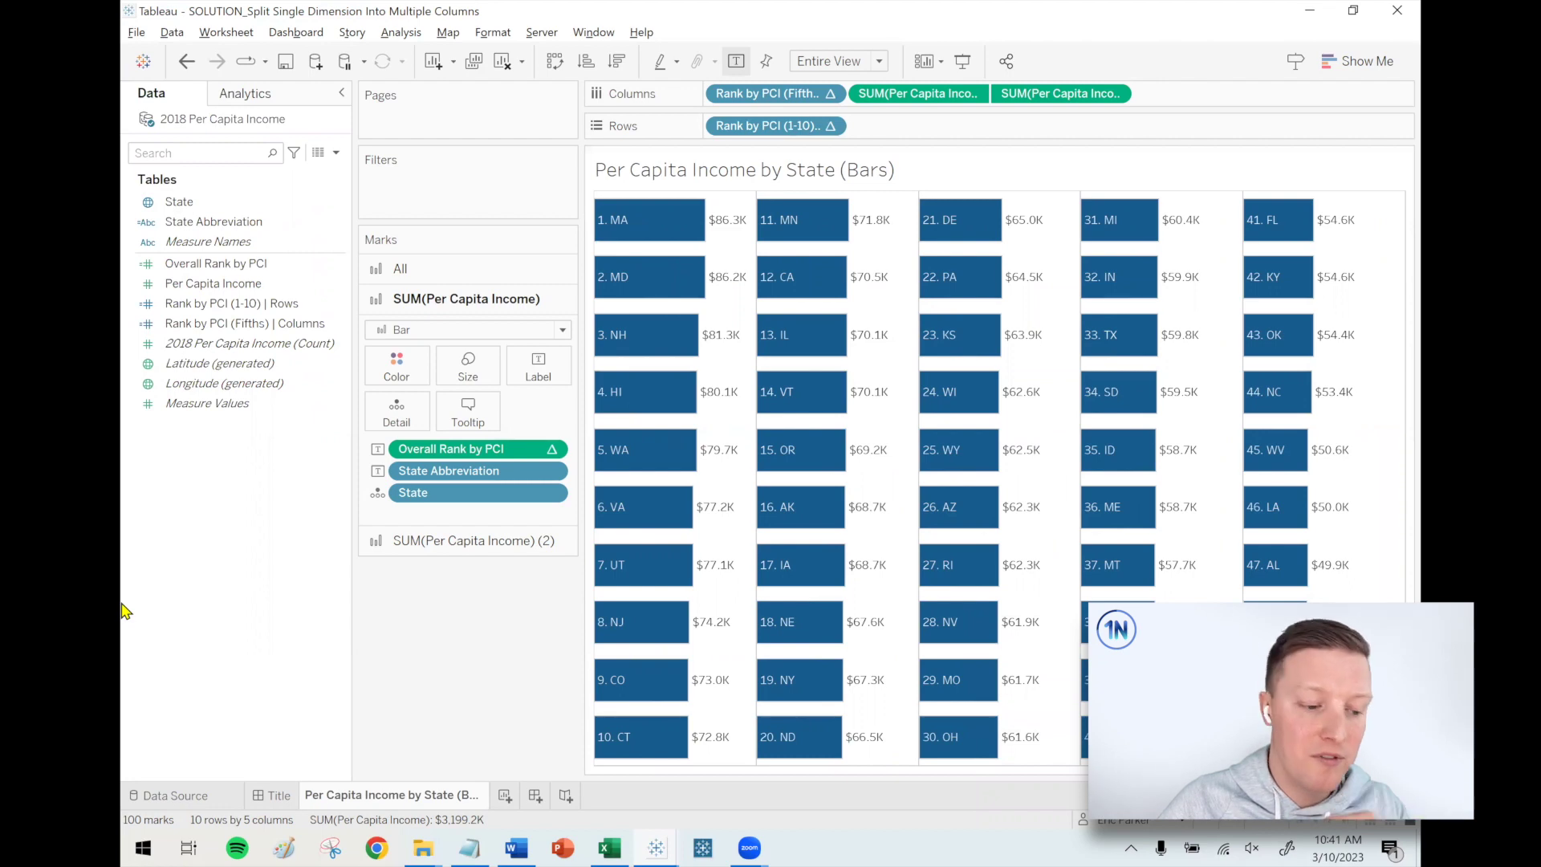
mouse_move(657, 847)
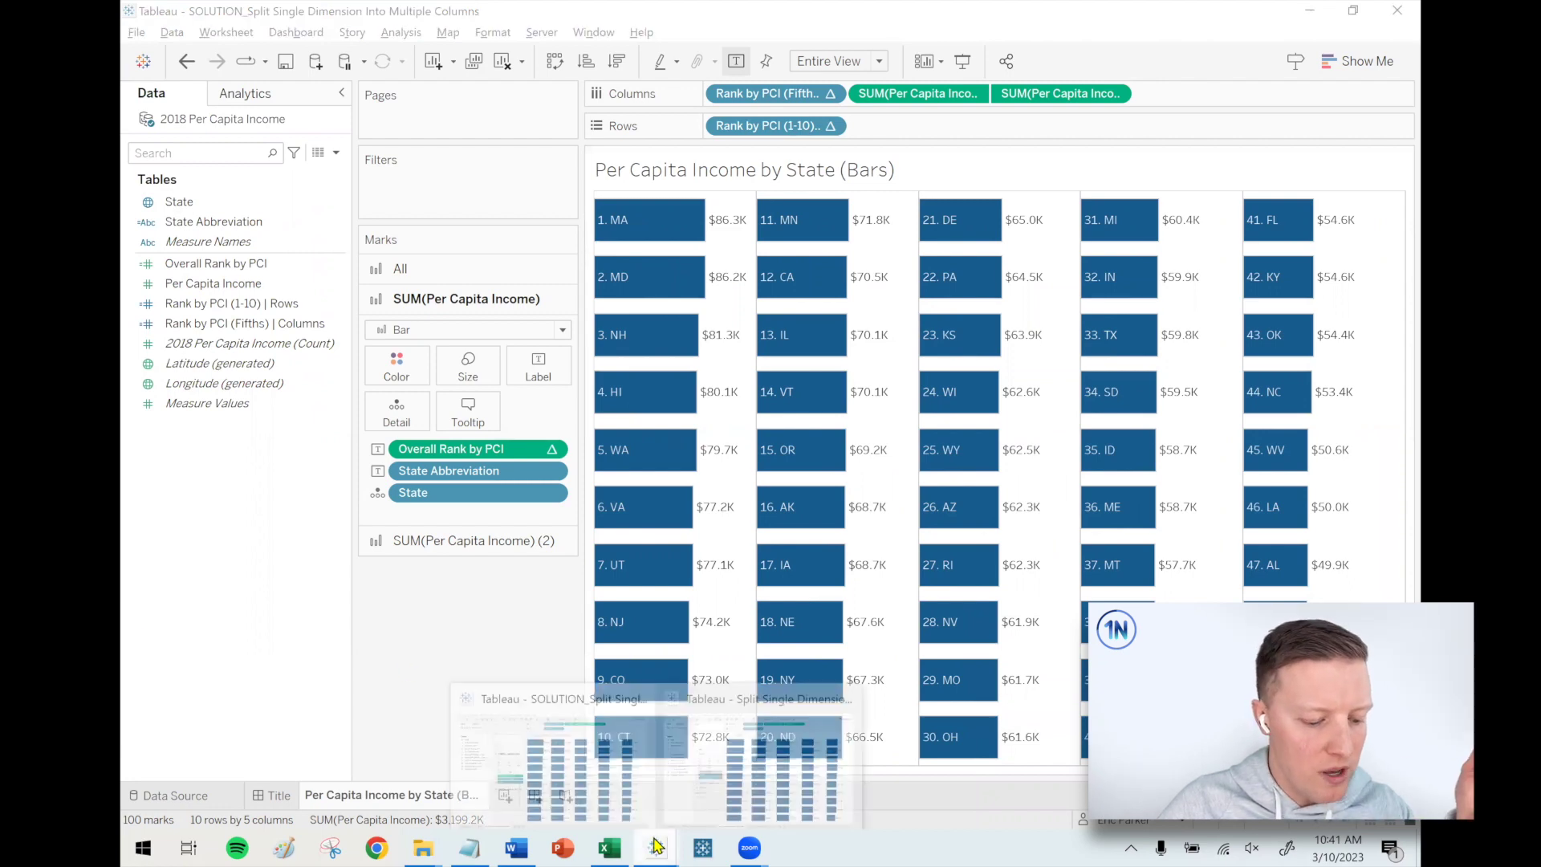
left_click(722, 794)
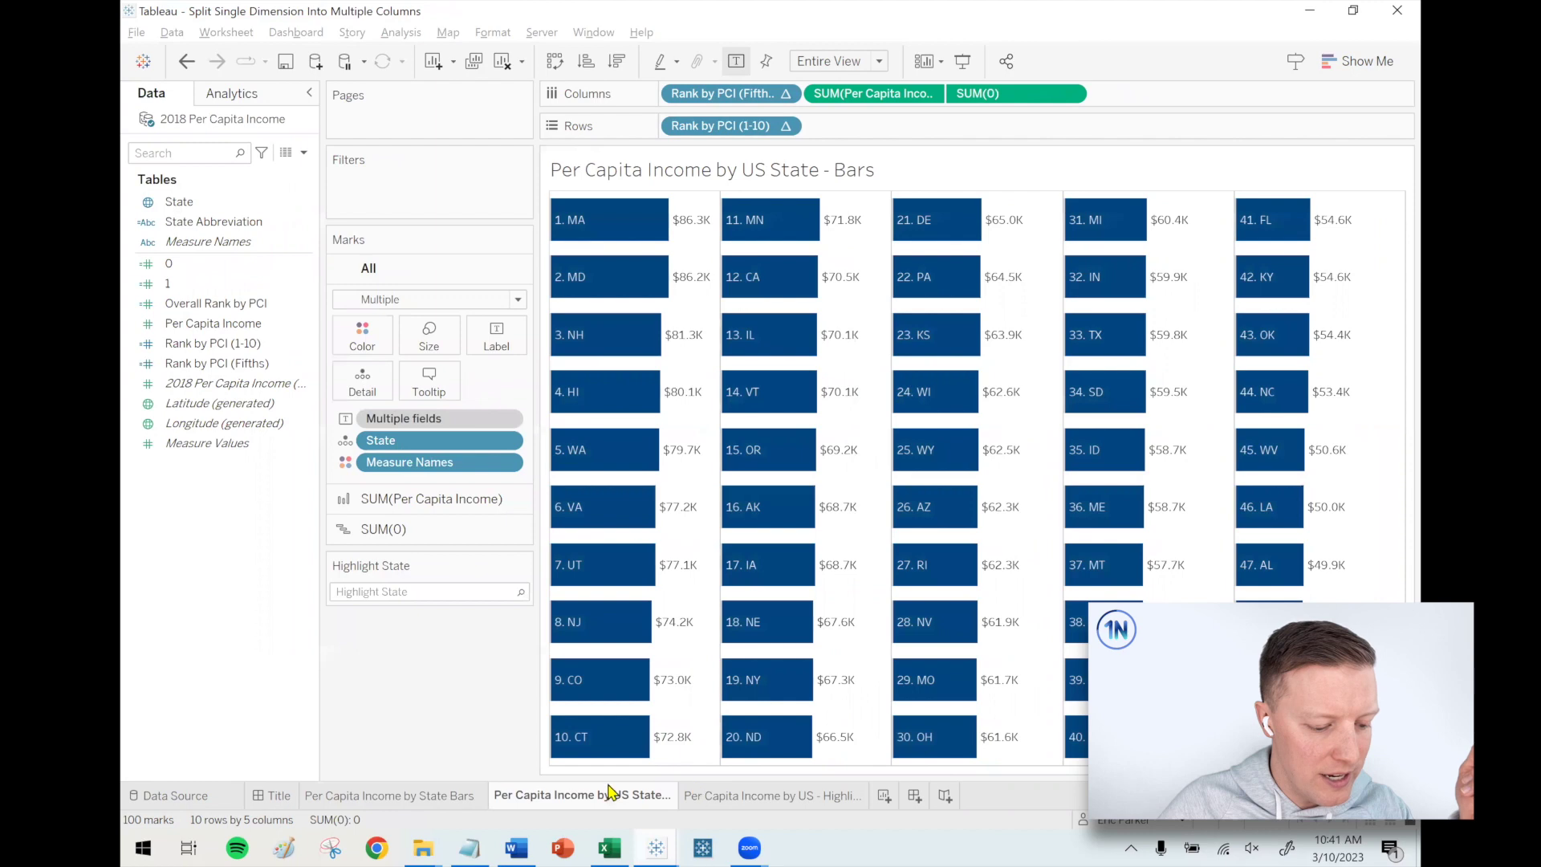
left_click(727, 796)
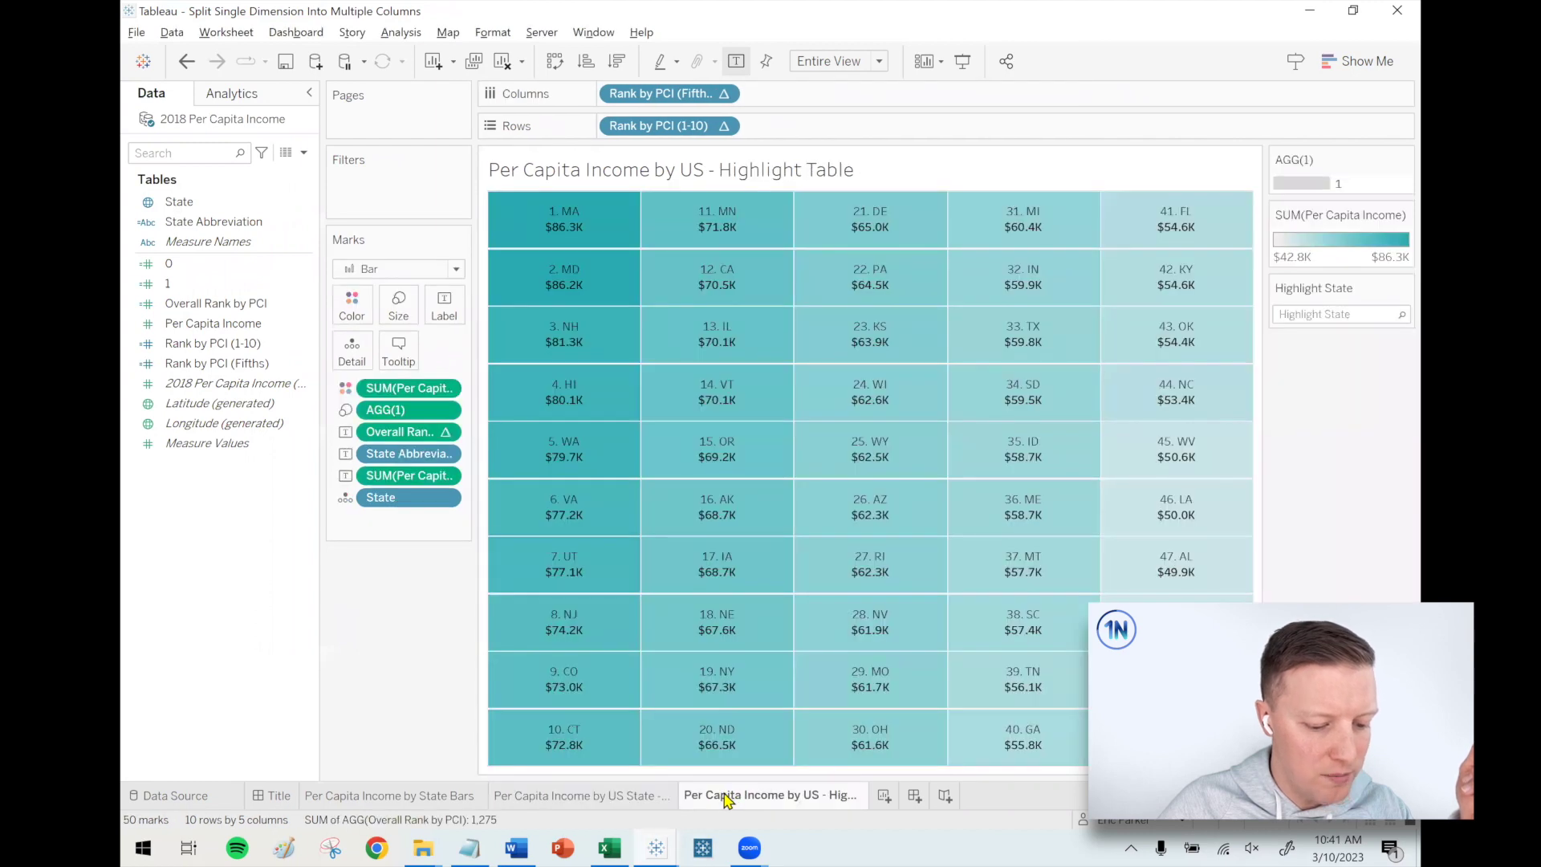
mouse_move(726, 799)
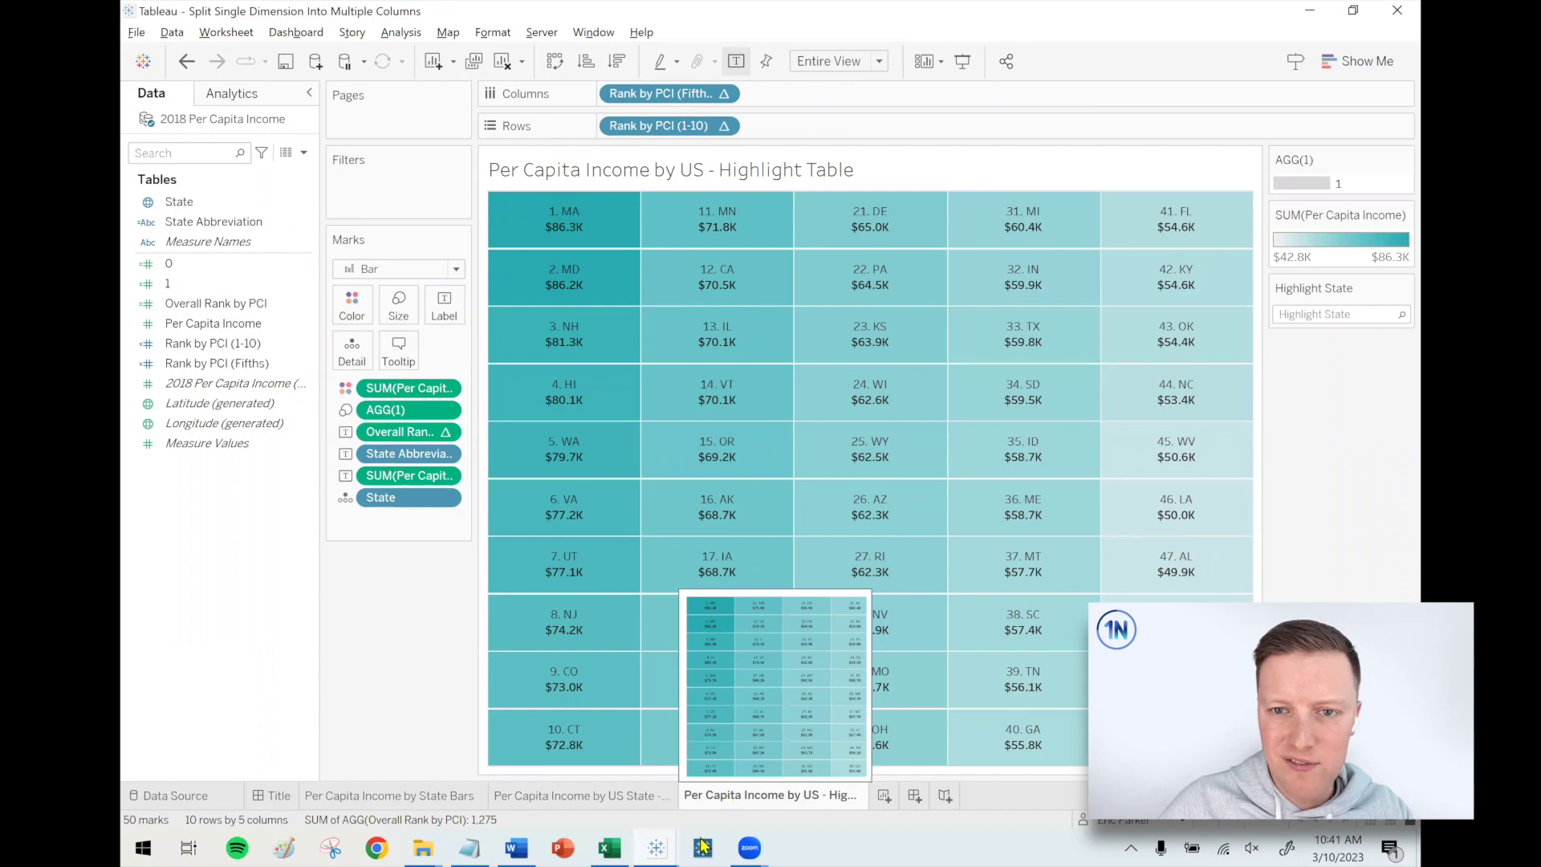
- Switch back to the SOLUTION_Split Single Dimension Into Multiple Columns workbook, show a State highlighter and place it below the Marks card
mouse_move(703, 844)
left_click(554, 742)
mouse_move(963, 623)
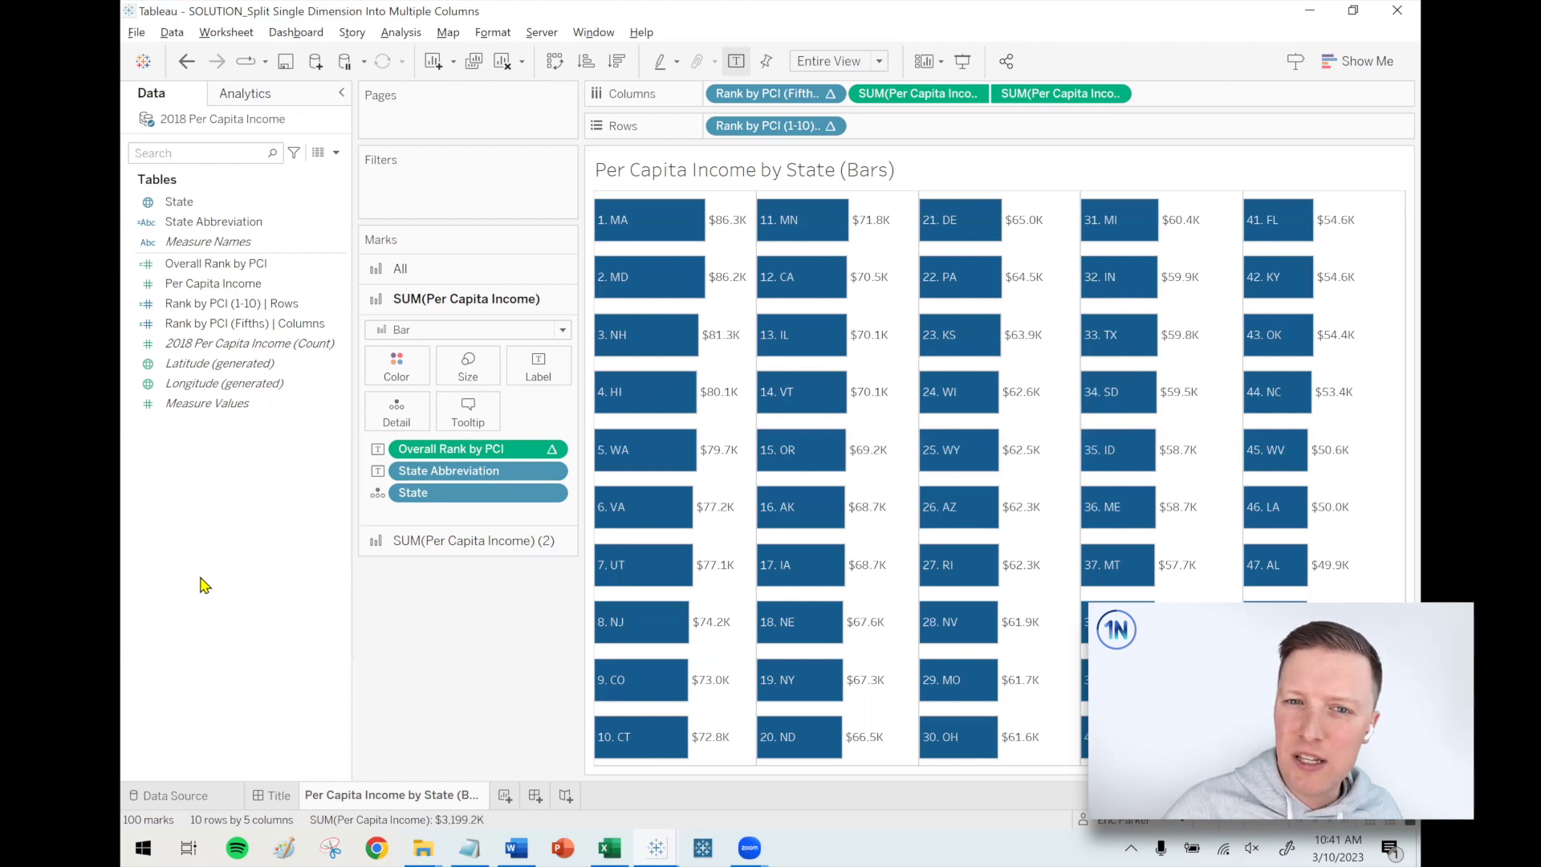
left_click(554, 497)
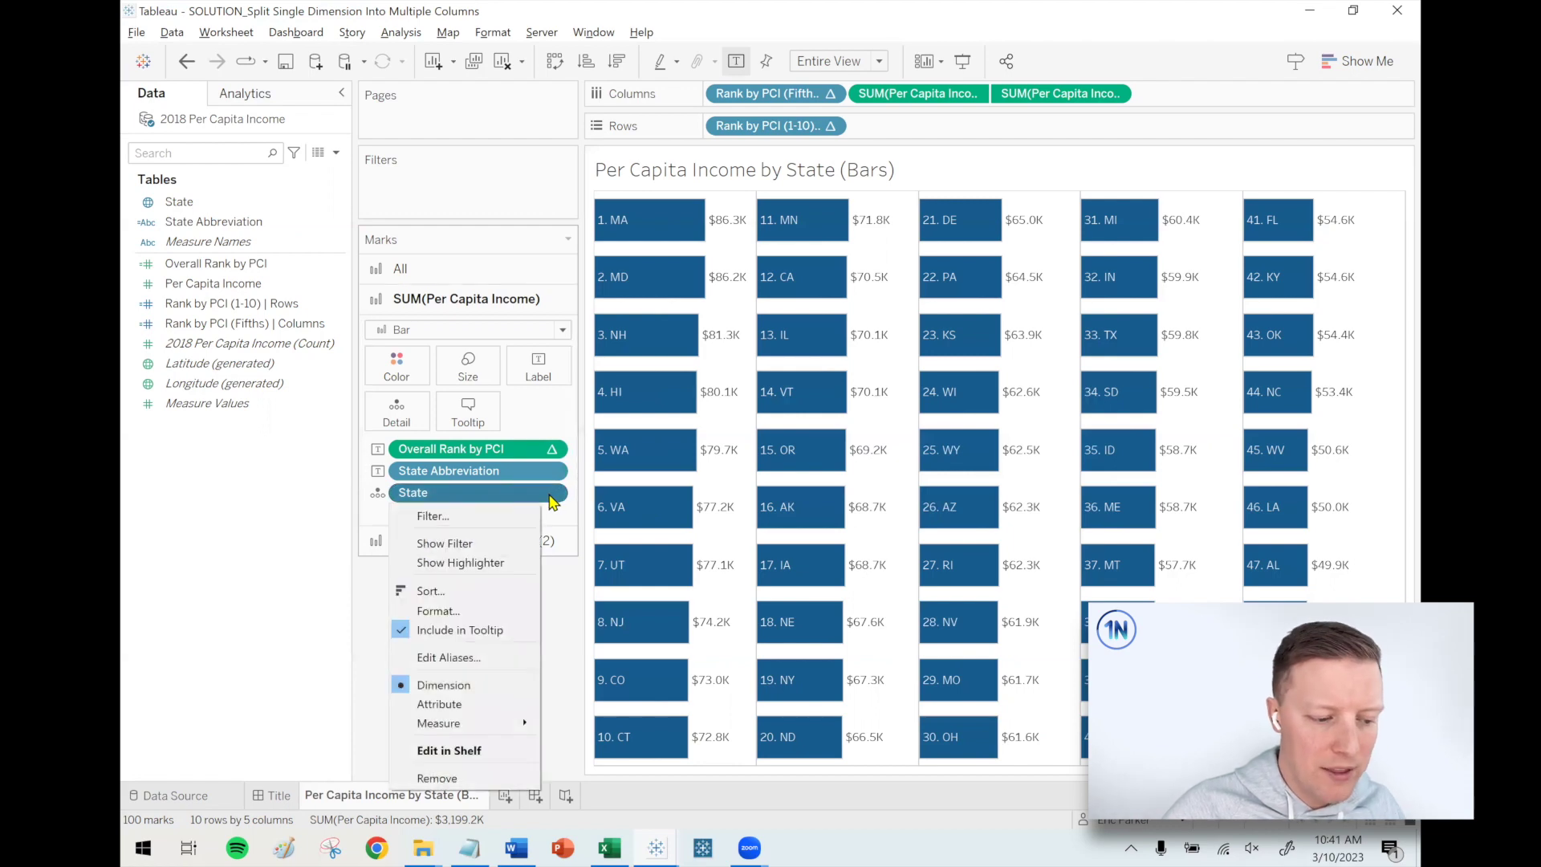
left_click(461, 562)
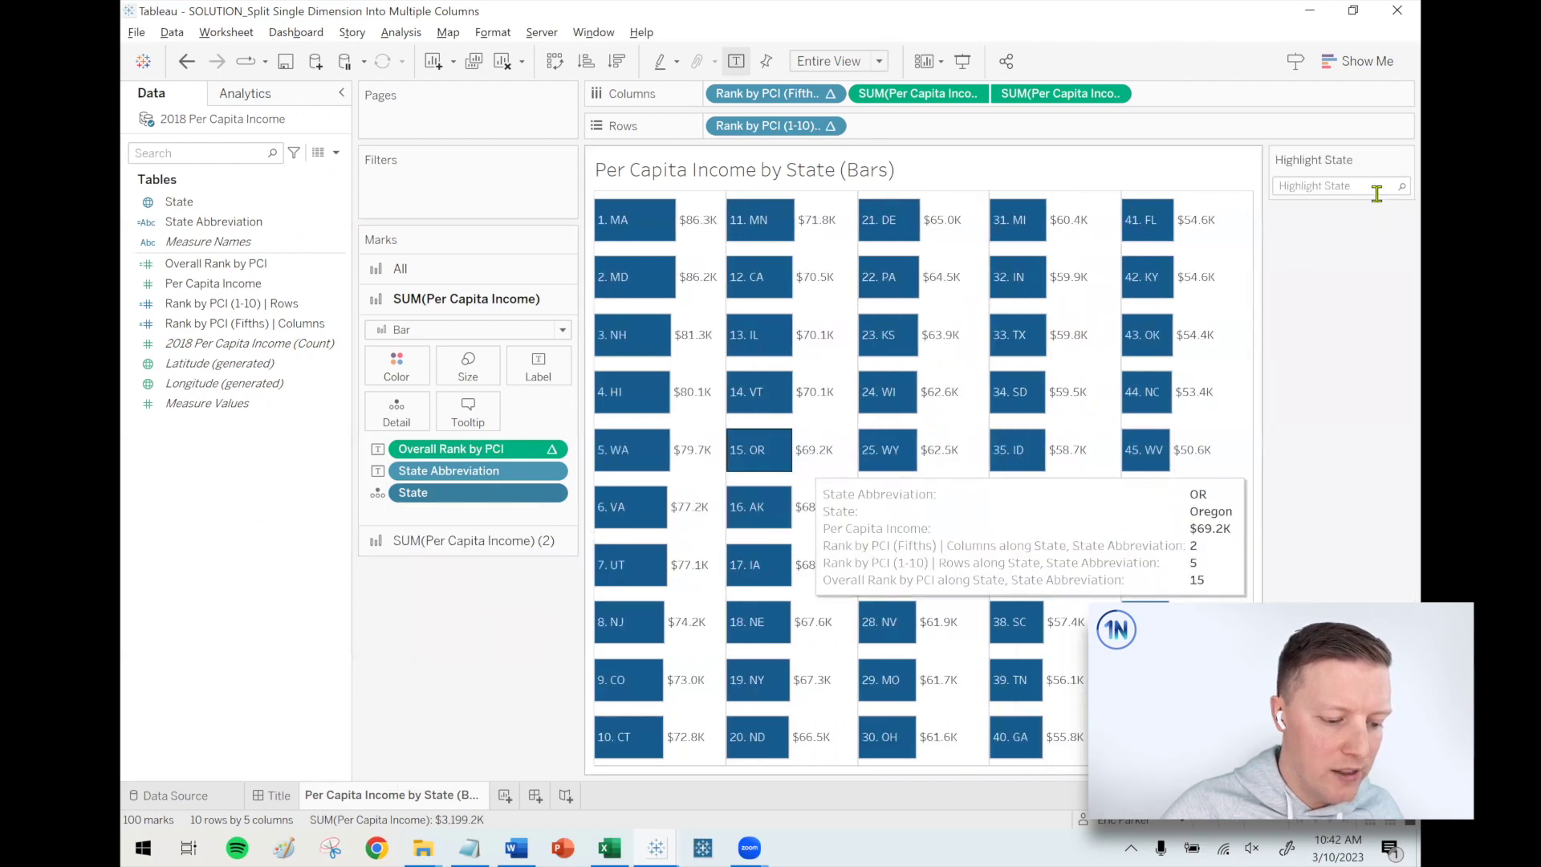
left_click_drag(1310, 191, 531, 580)
- Test the State highlighter with California, Florida and Utah, and clear the highlight search
left_click(457, 602)
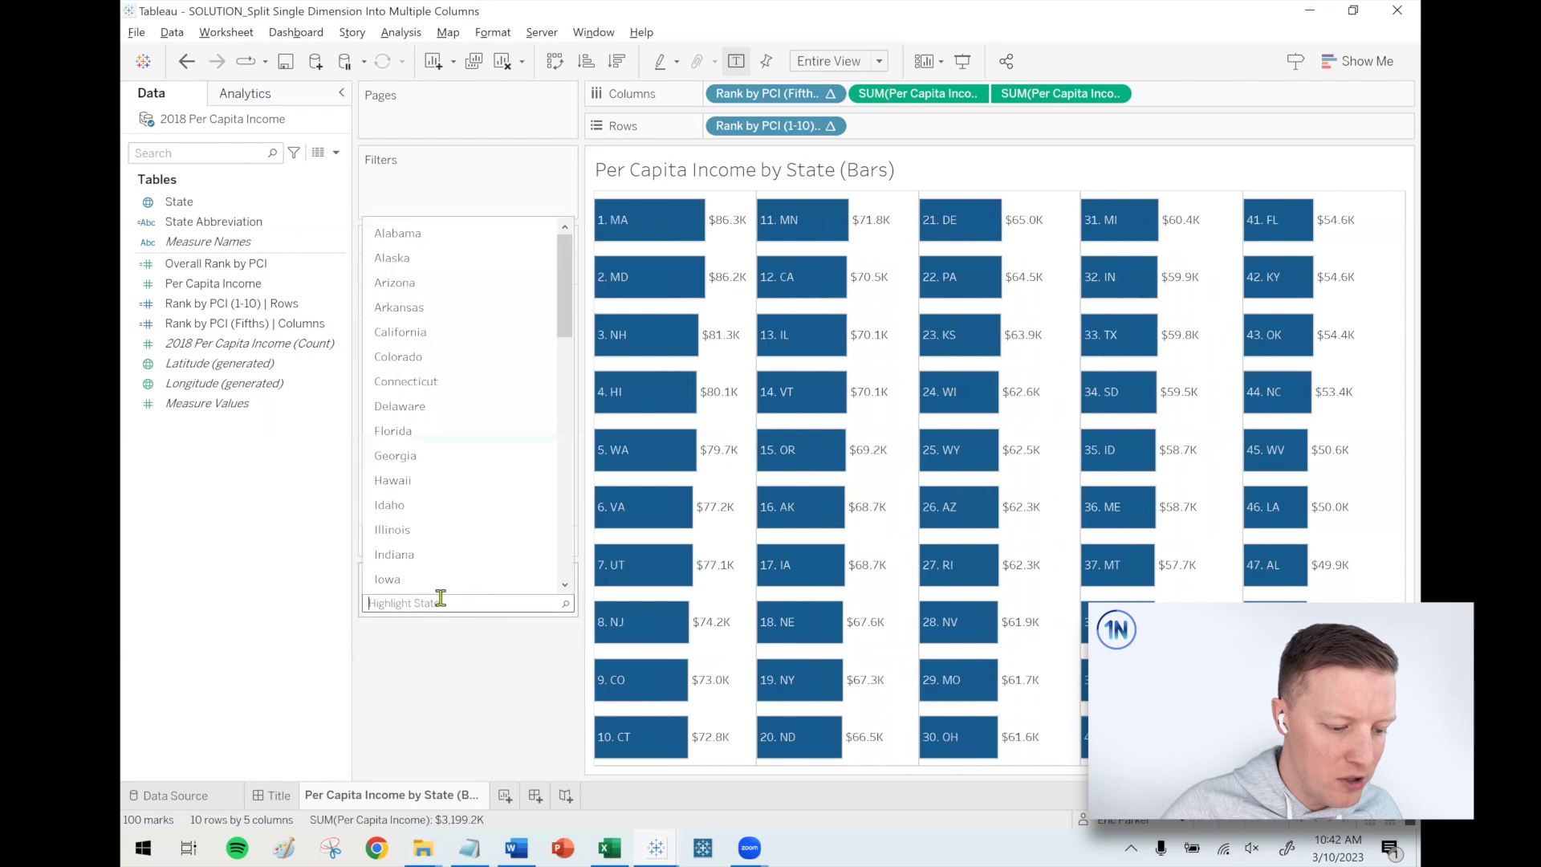
scroll(530, 562, "down", 5)
left_click_drag(567, 326, 566, 253)
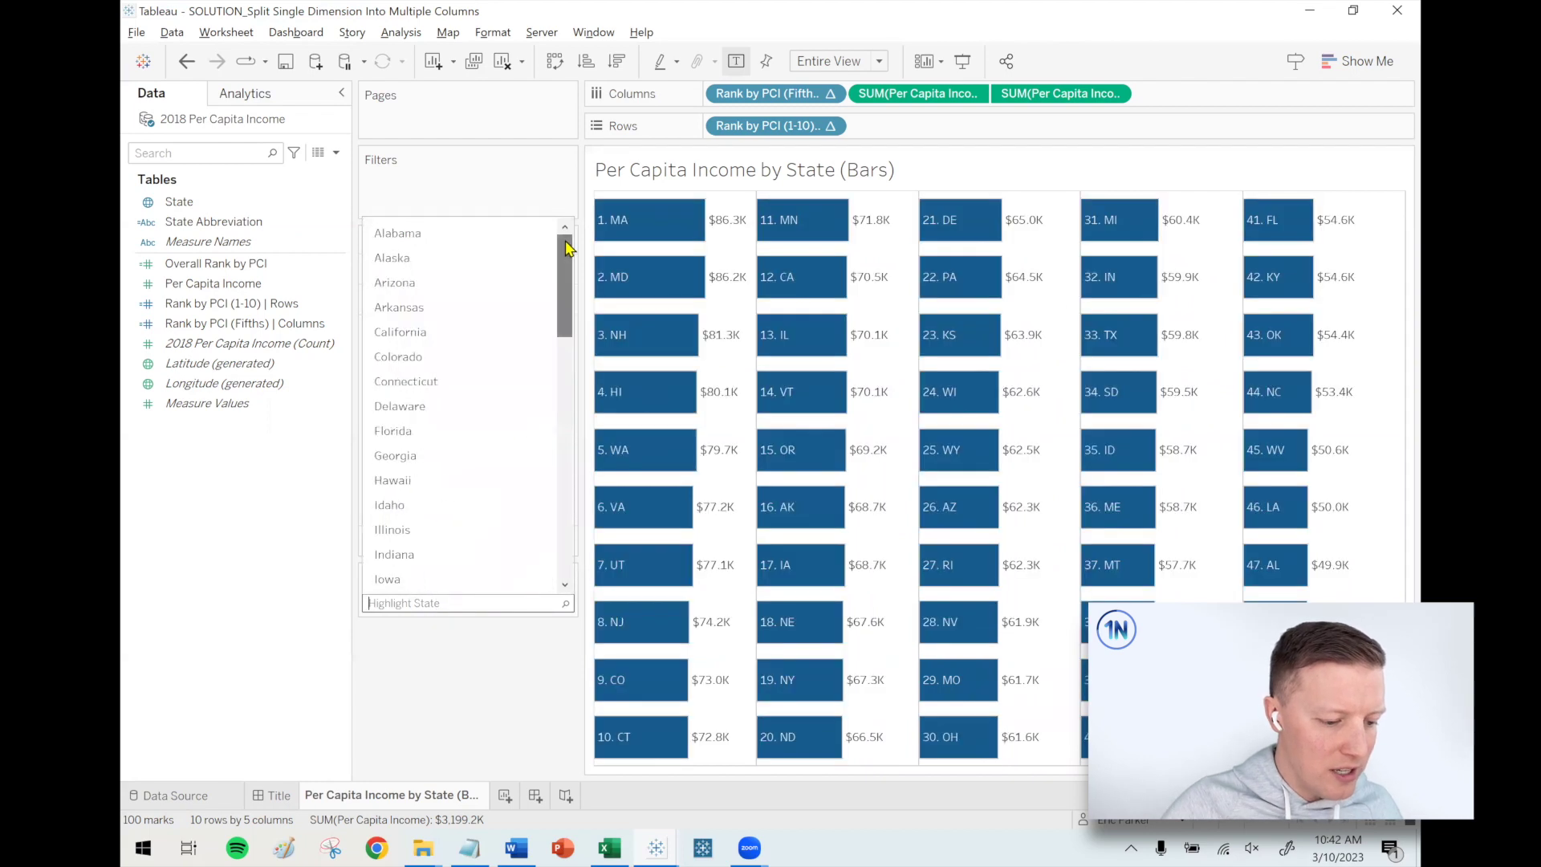
type("califo")
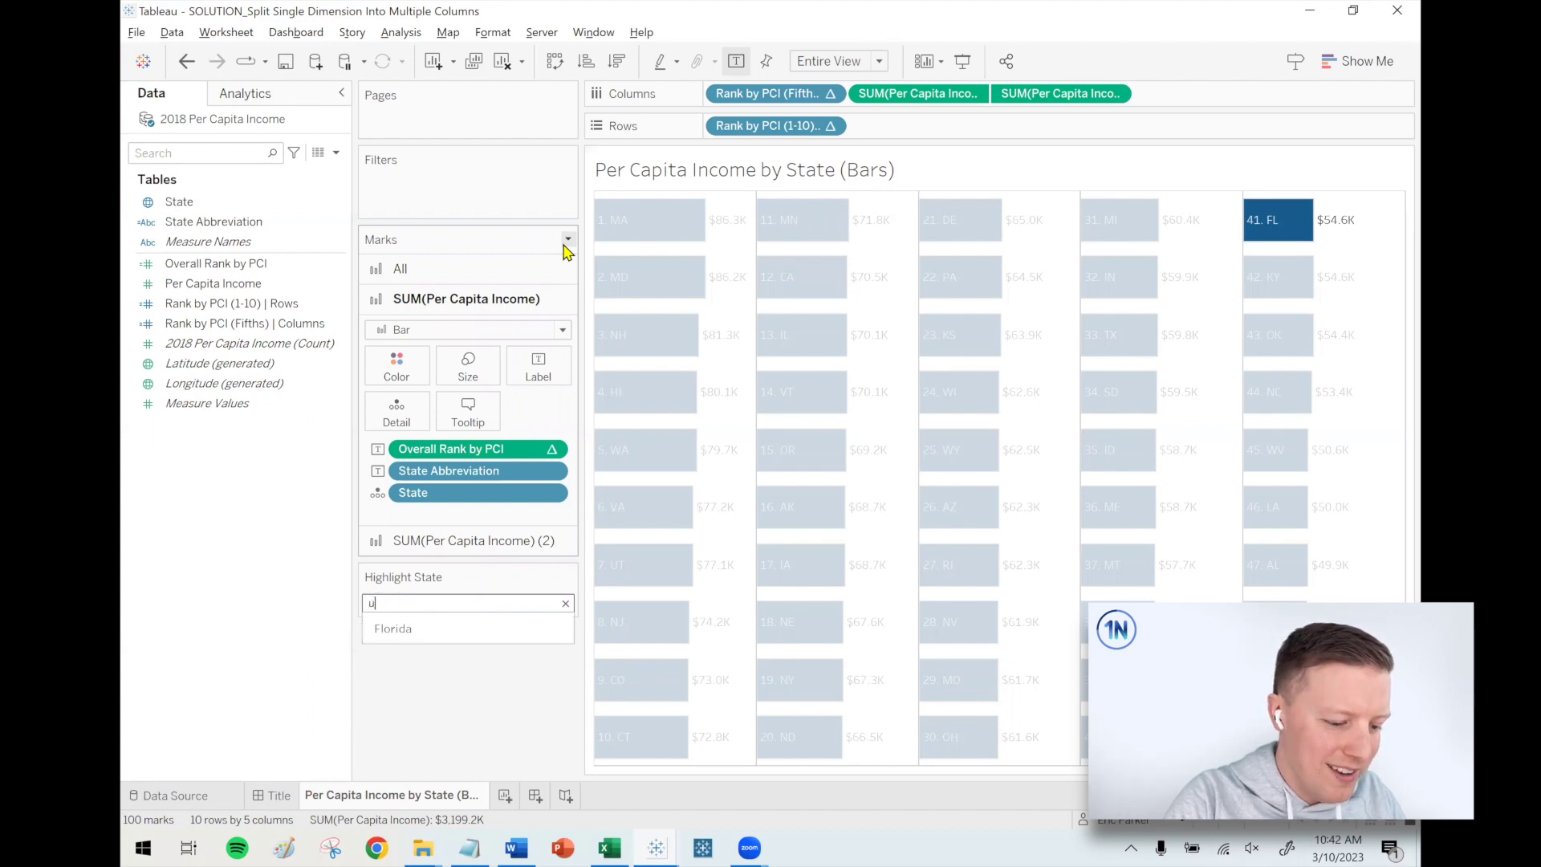
key("BackSpace")
key("BackSpace")
key("BackSpace")
key("BackSpace")
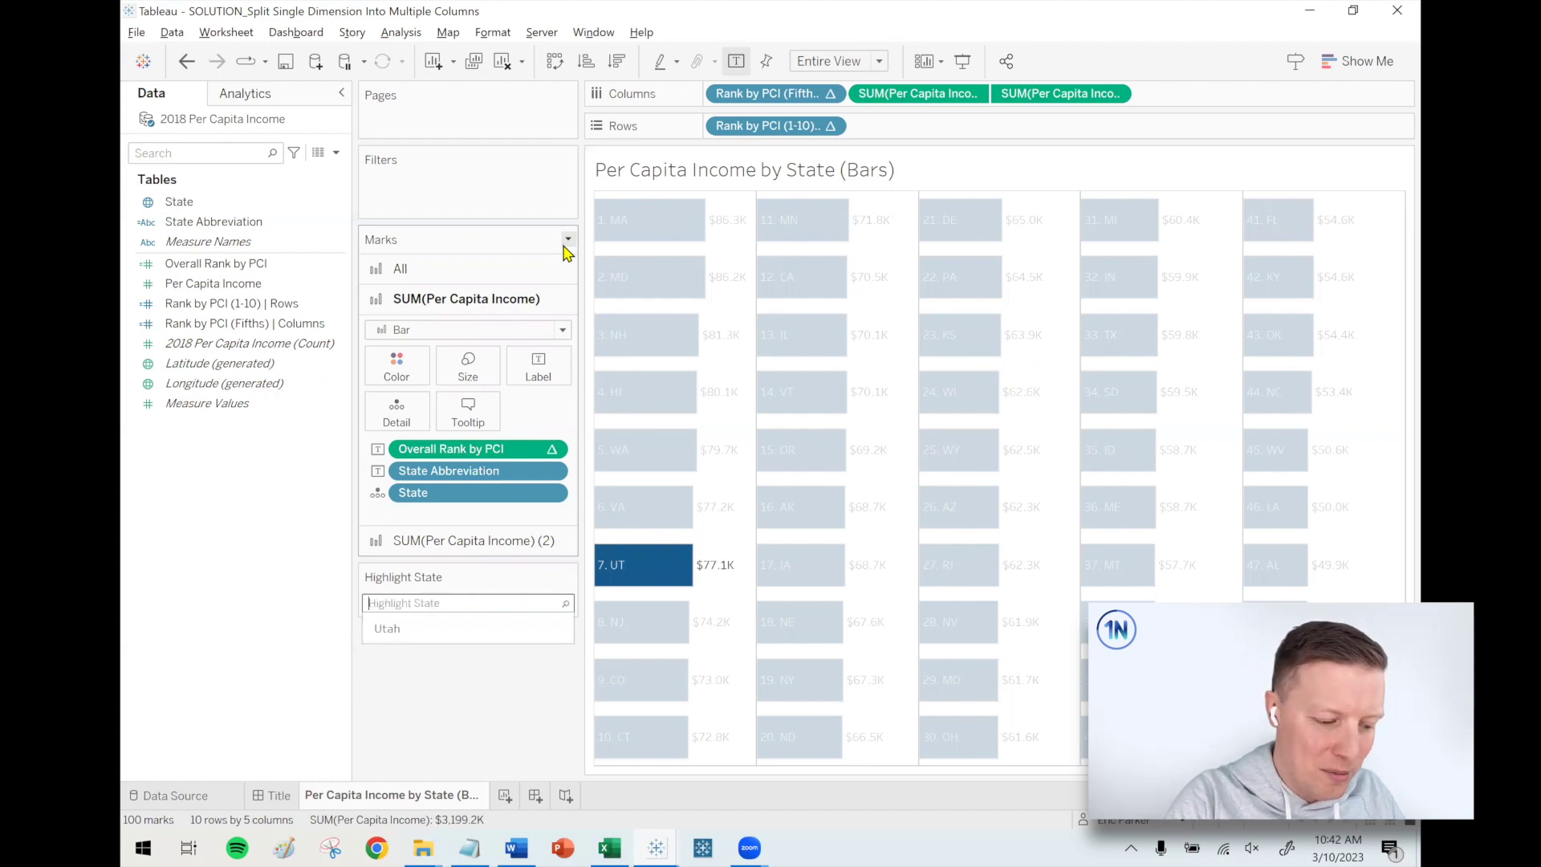
left_click(458, 679)
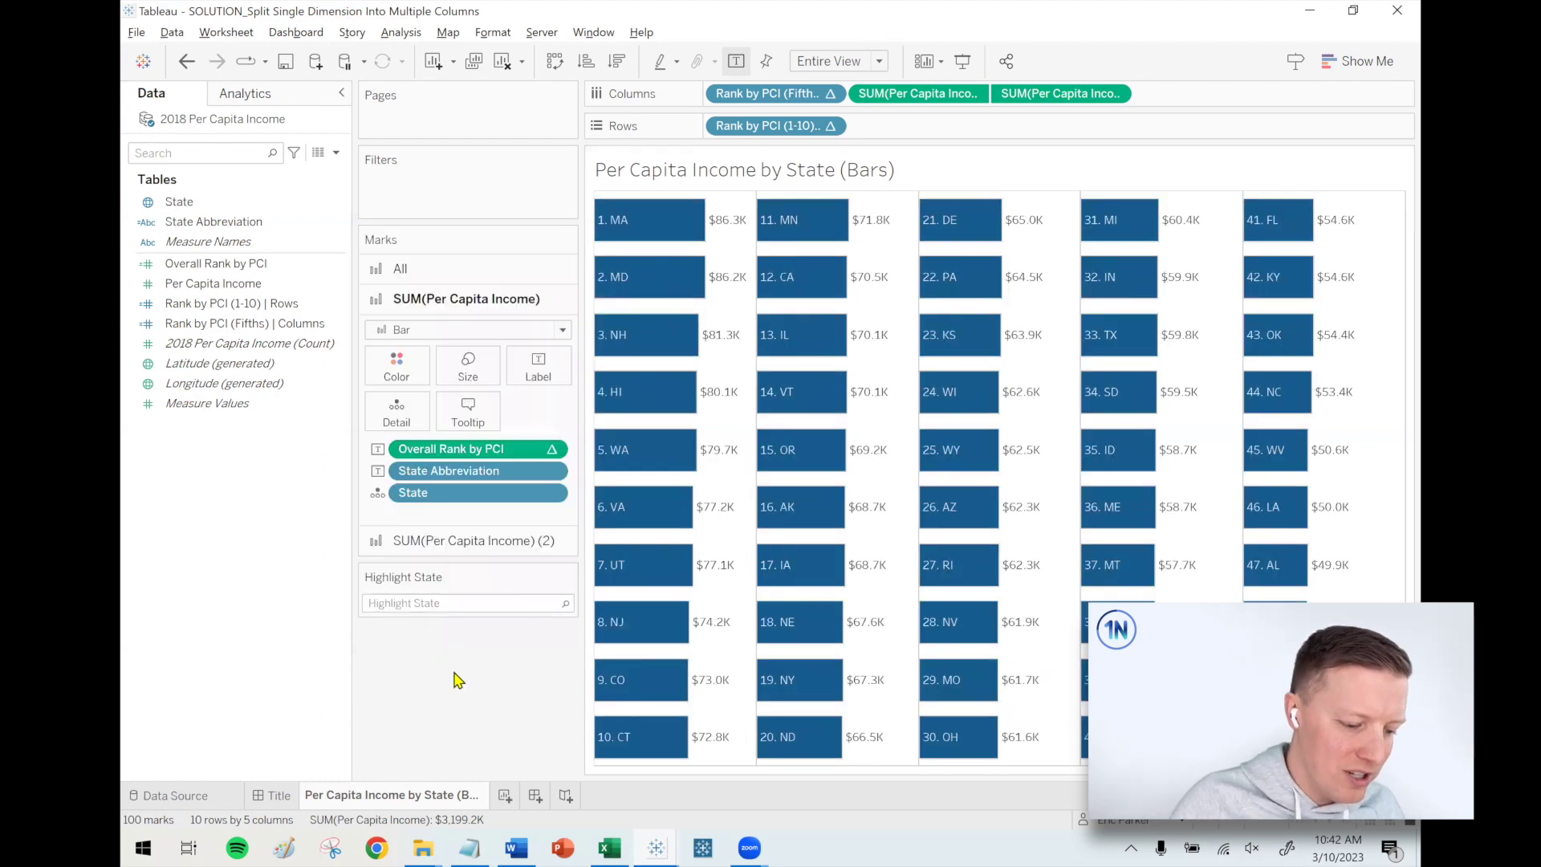
- Create a new worksheet and name it "Per Capita Income by State (Highlight Table)"
left_click(504, 795)
double_click(518, 797)
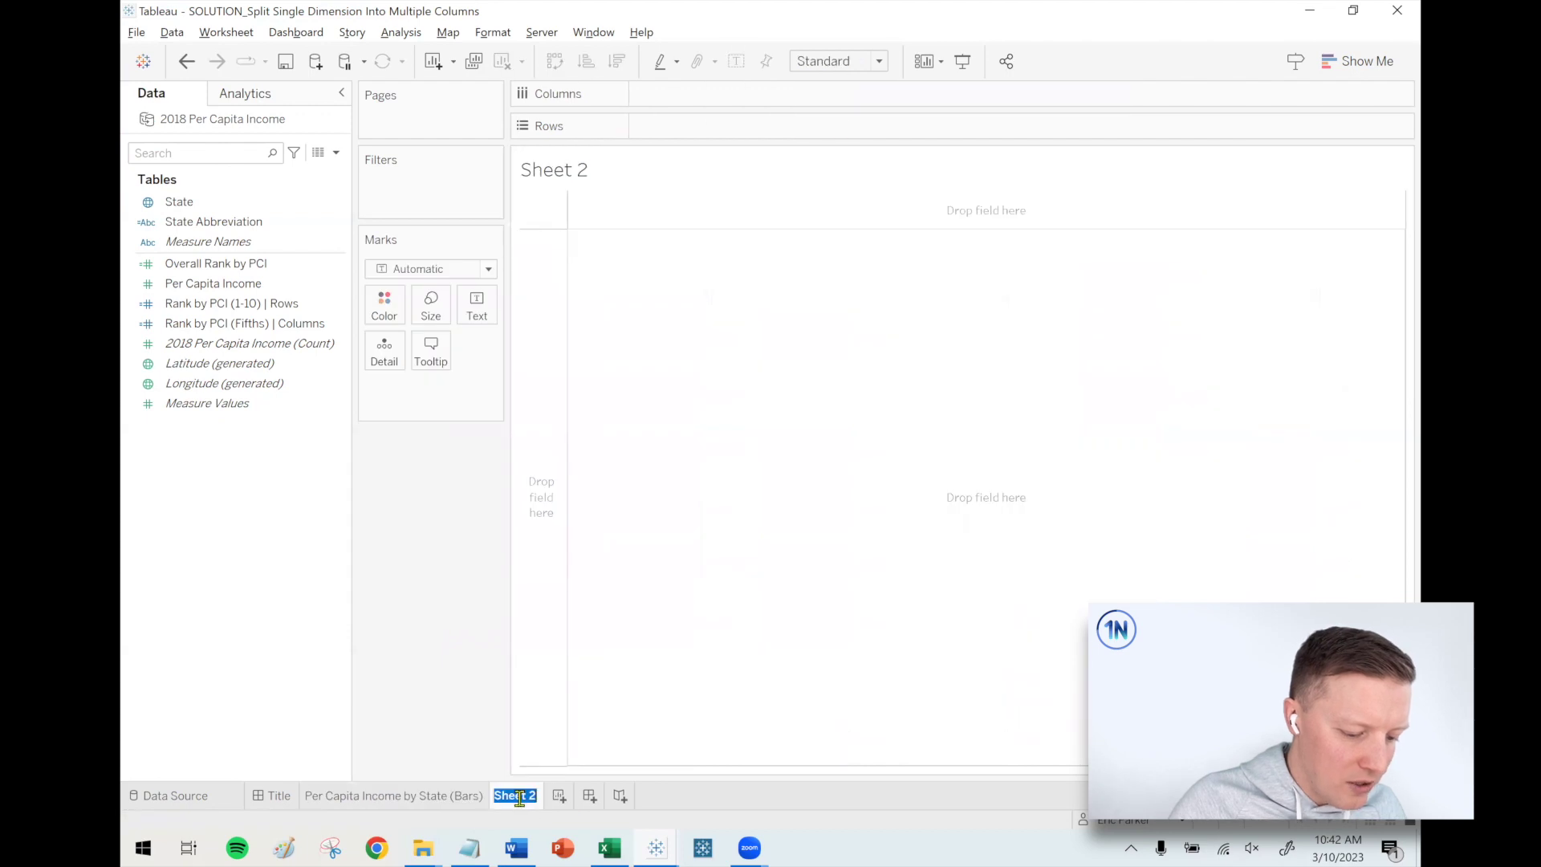
type("Per Capita Inc")
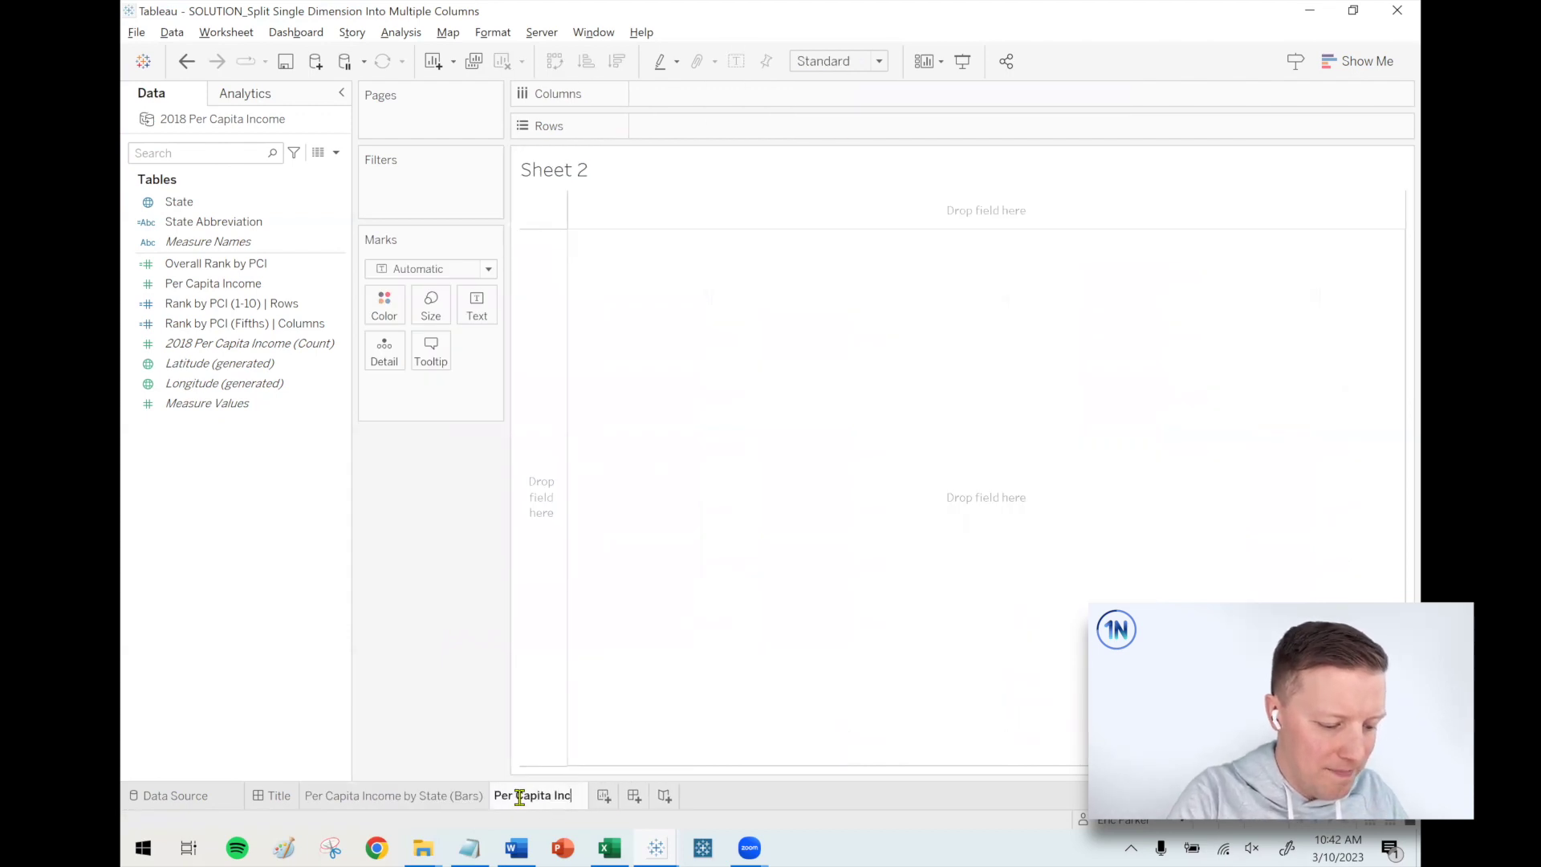
type("ome by State (High")
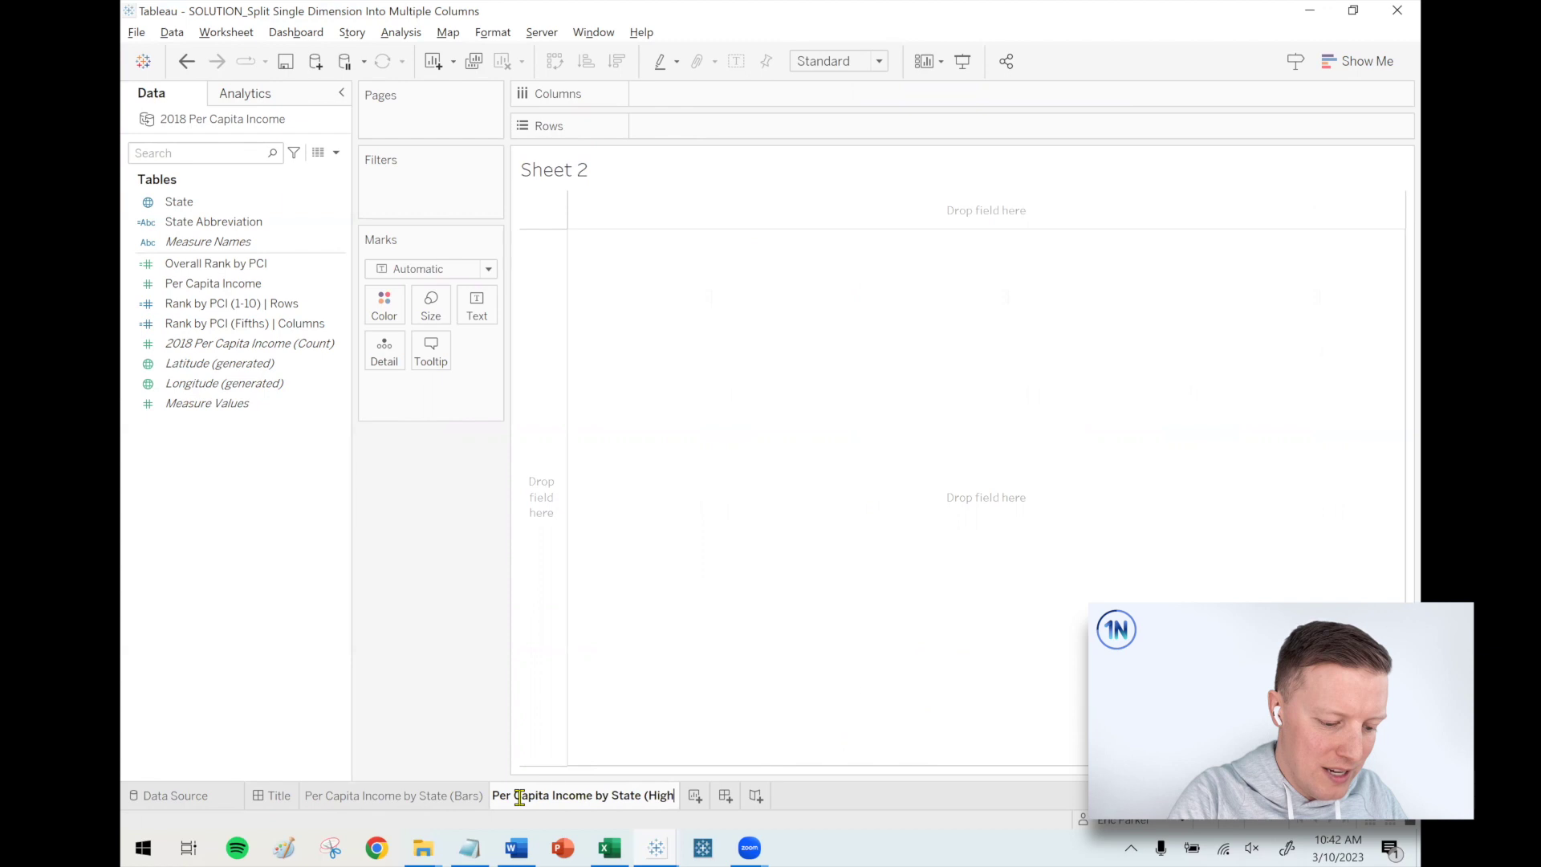
type("light Table)")
key("Return")
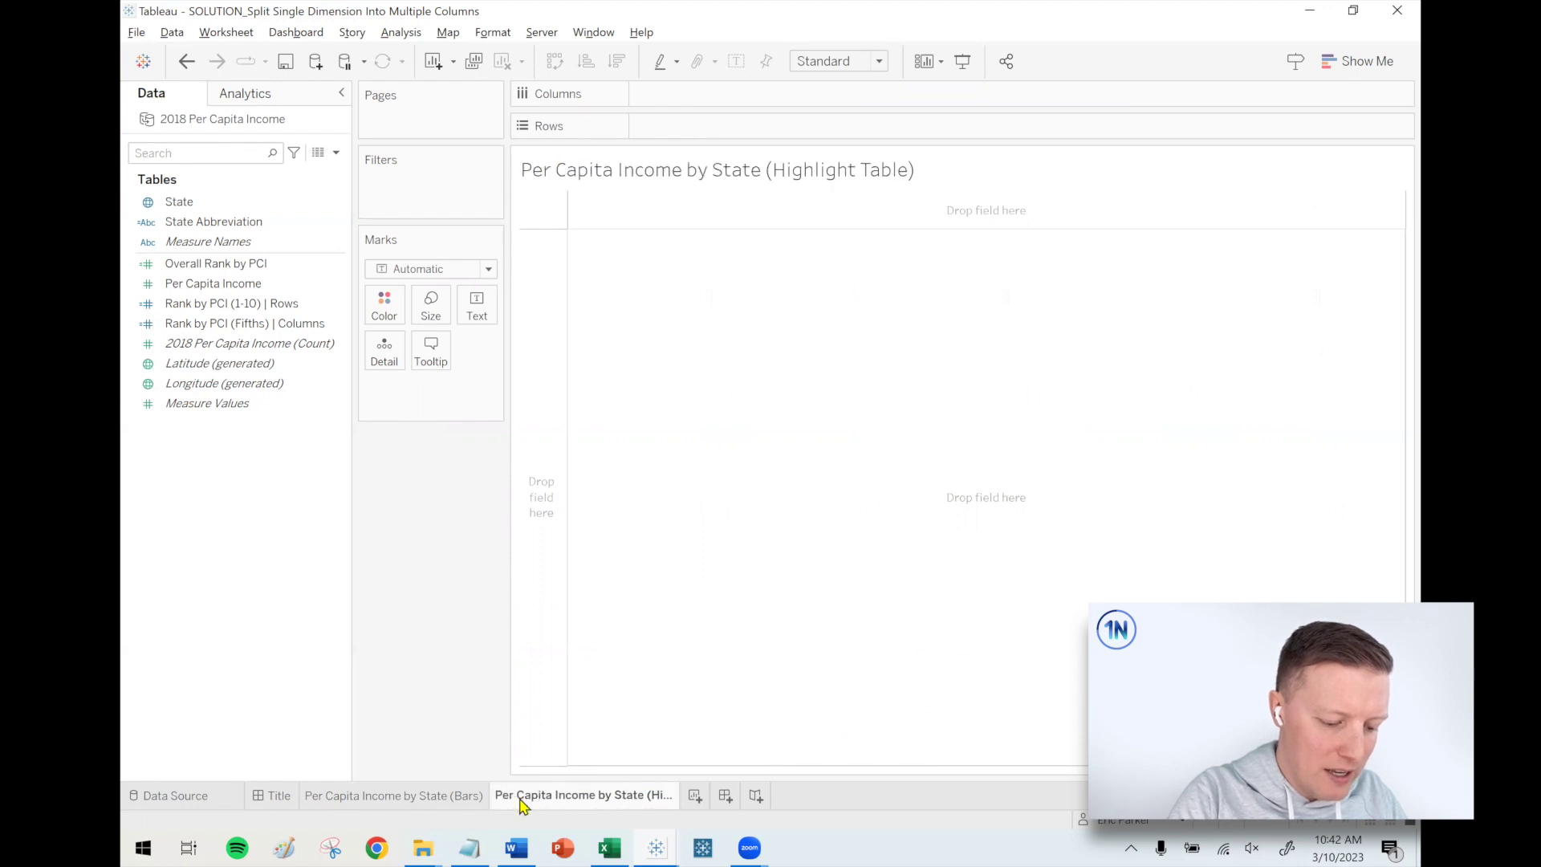
- Add State, State Abbreviation and Overall Rank by PCI to Detail, with Rank by PCI (1-10) on Rows and Rank by PCI (Fifths) on Columns
left_click(211, 202)
left_click(206, 223, "ctrl")
left_click_drag(183, 207, 383, 350)
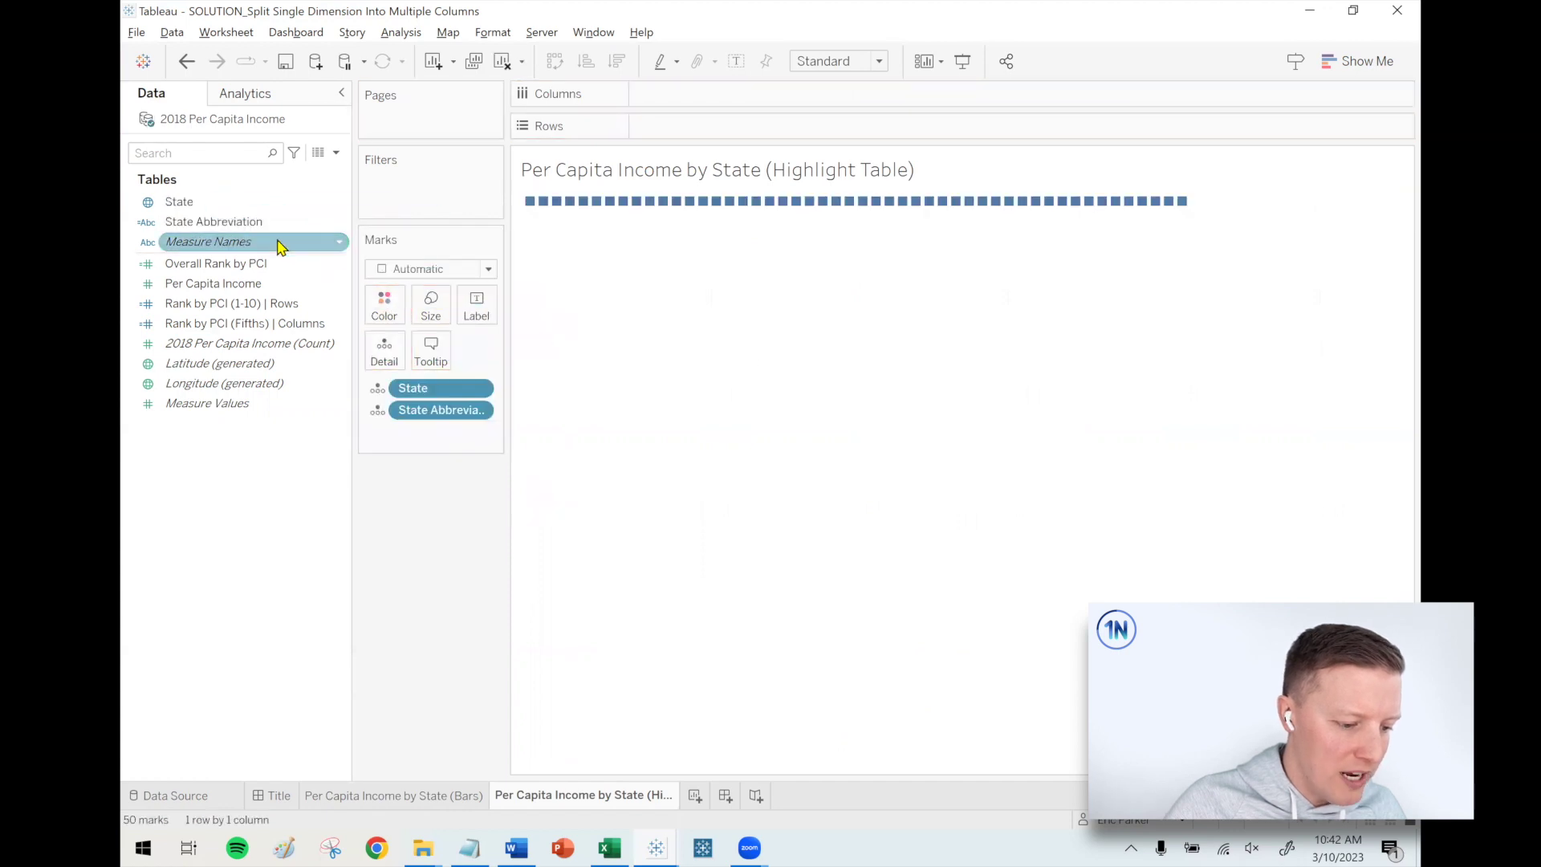
left_click_drag(203, 309, 862, 126)
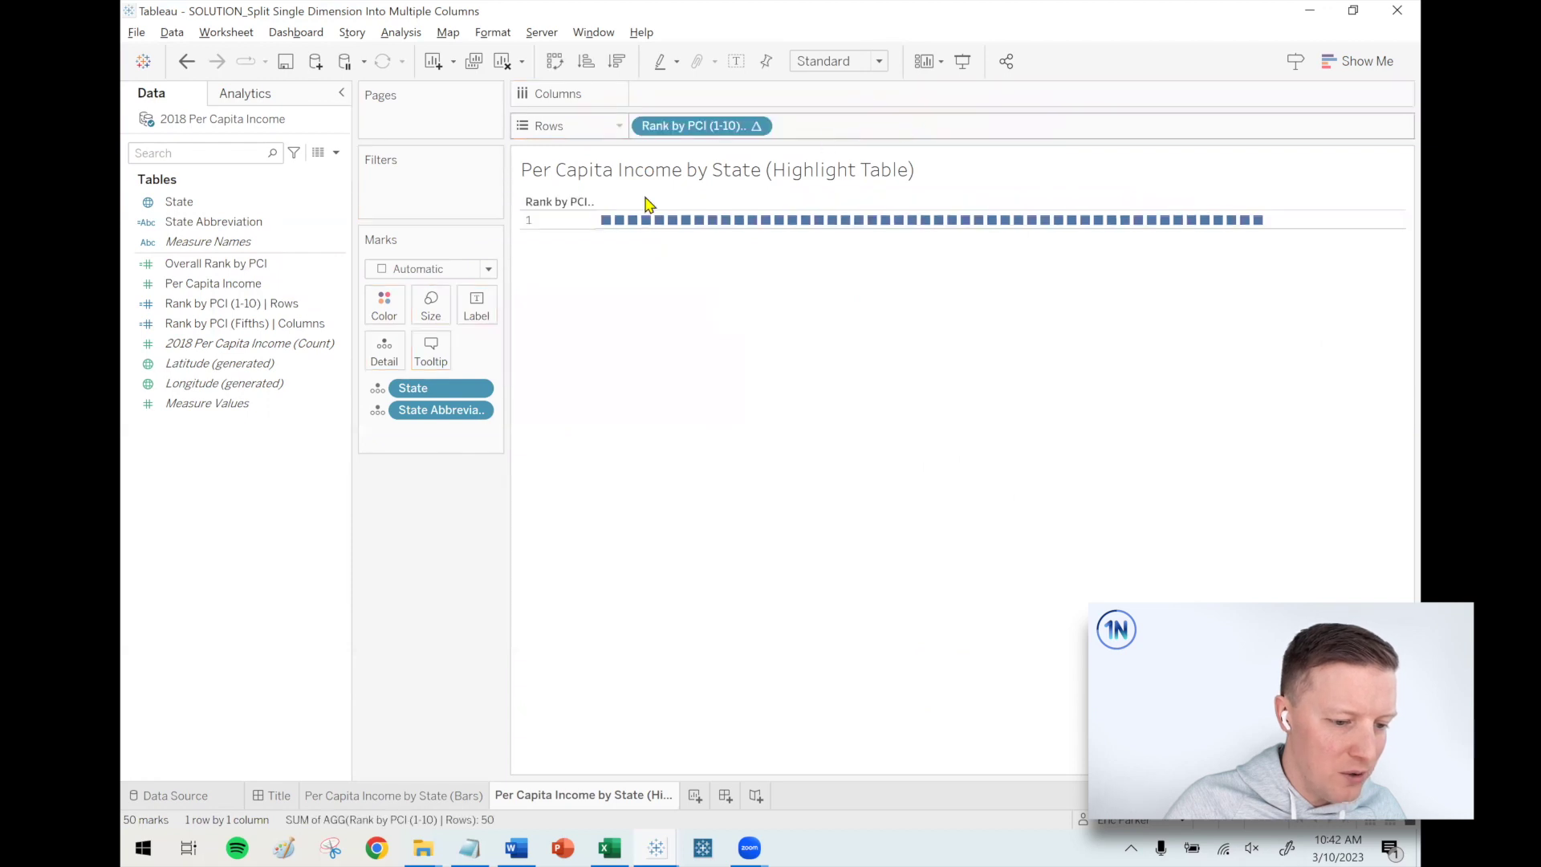
left_click_drag(253, 324, 778, 107)
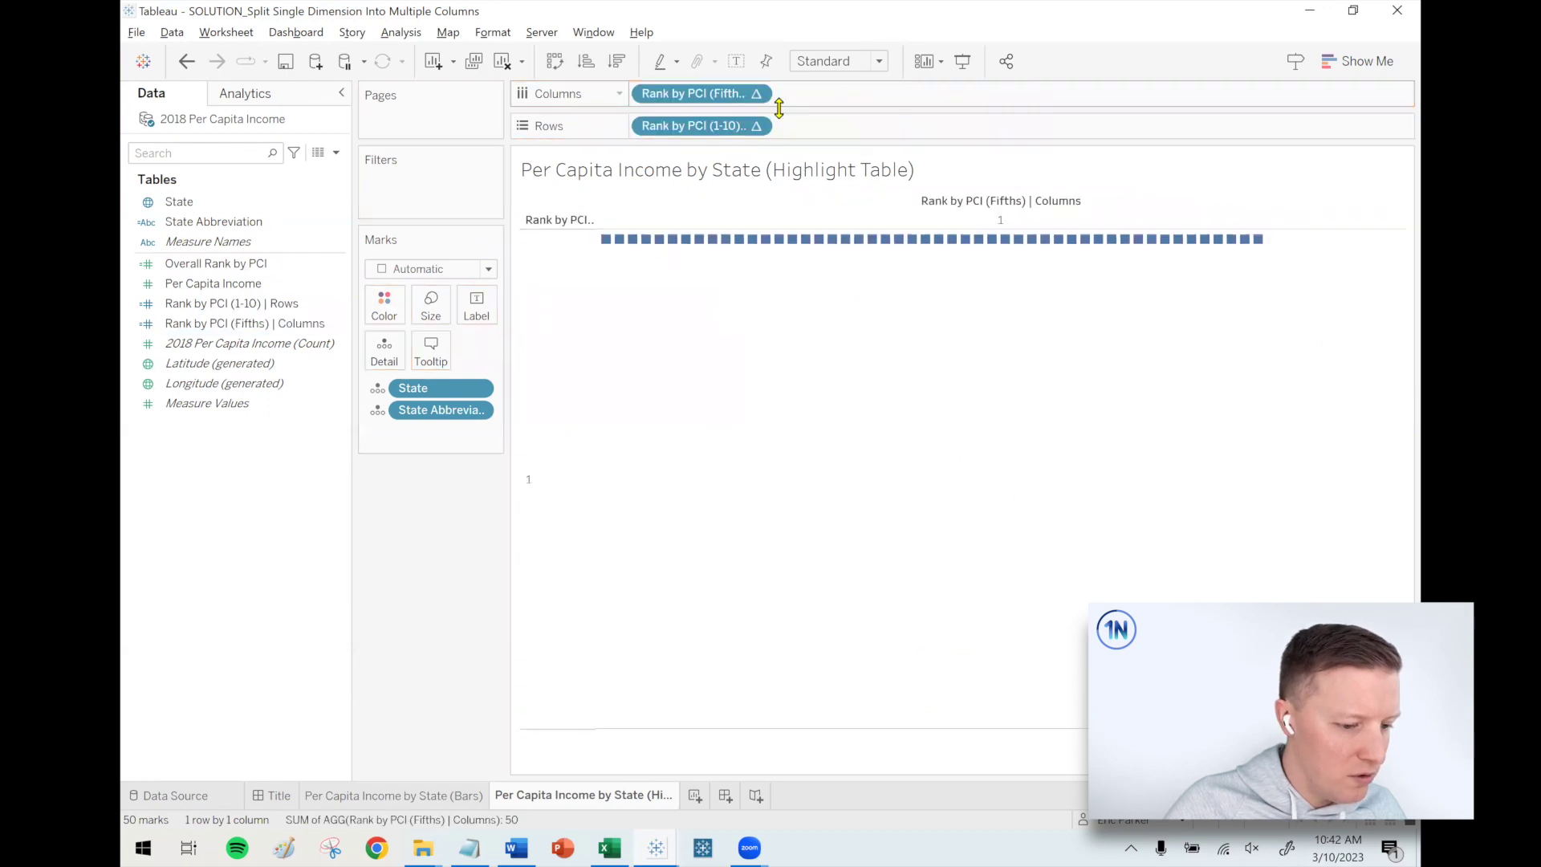
left_click_drag(200, 265, 389, 361)
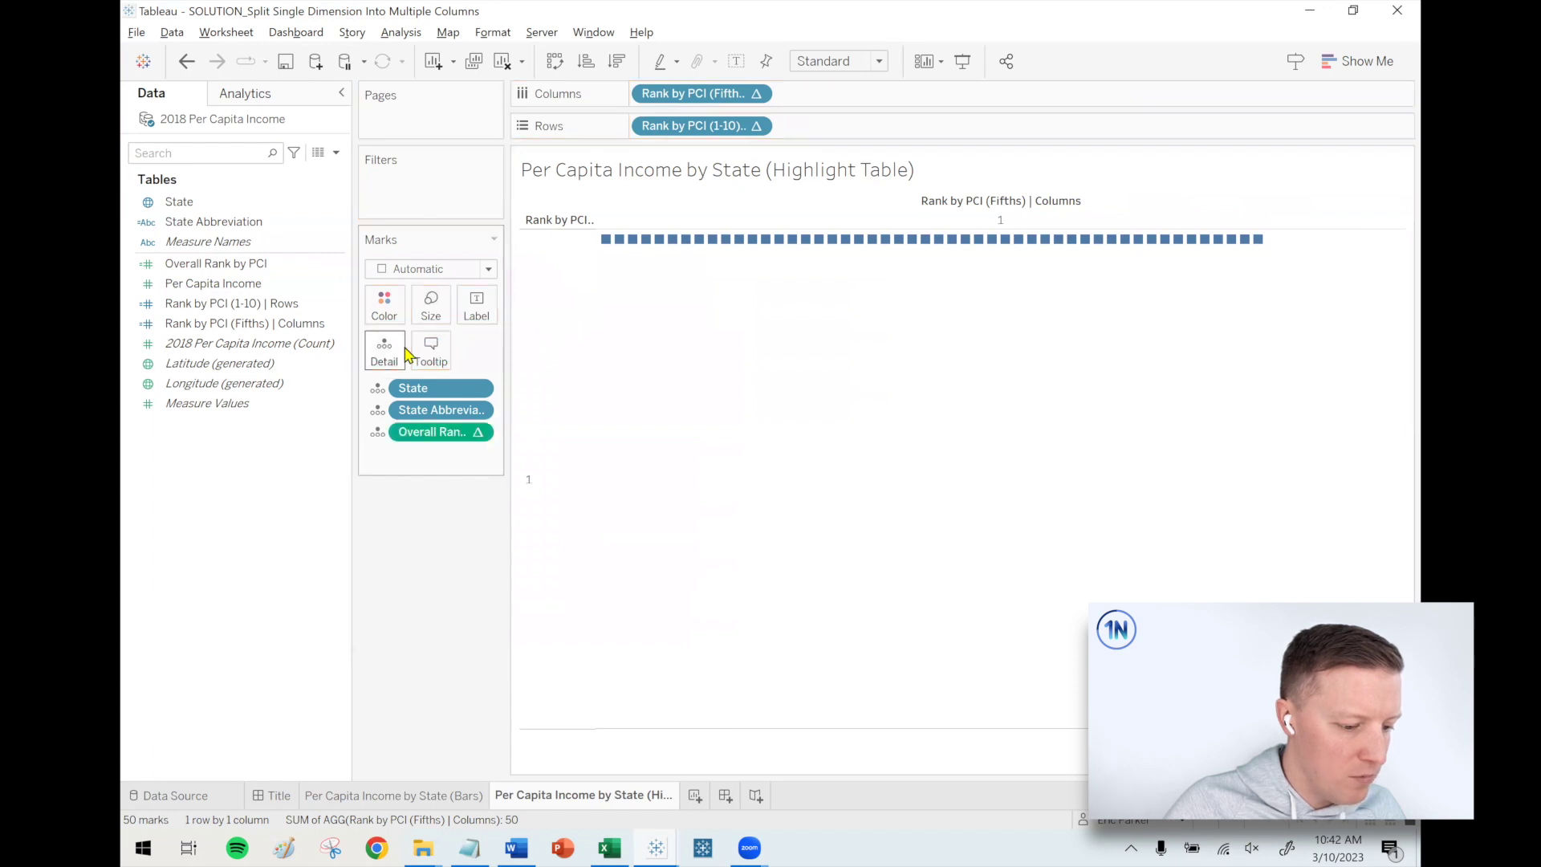
- Set the Rank by PCI (Fifths) table calculation to compute using the specific dimensions State and State Abbreviation
right_click(699, 94)
left_click(754, 360)
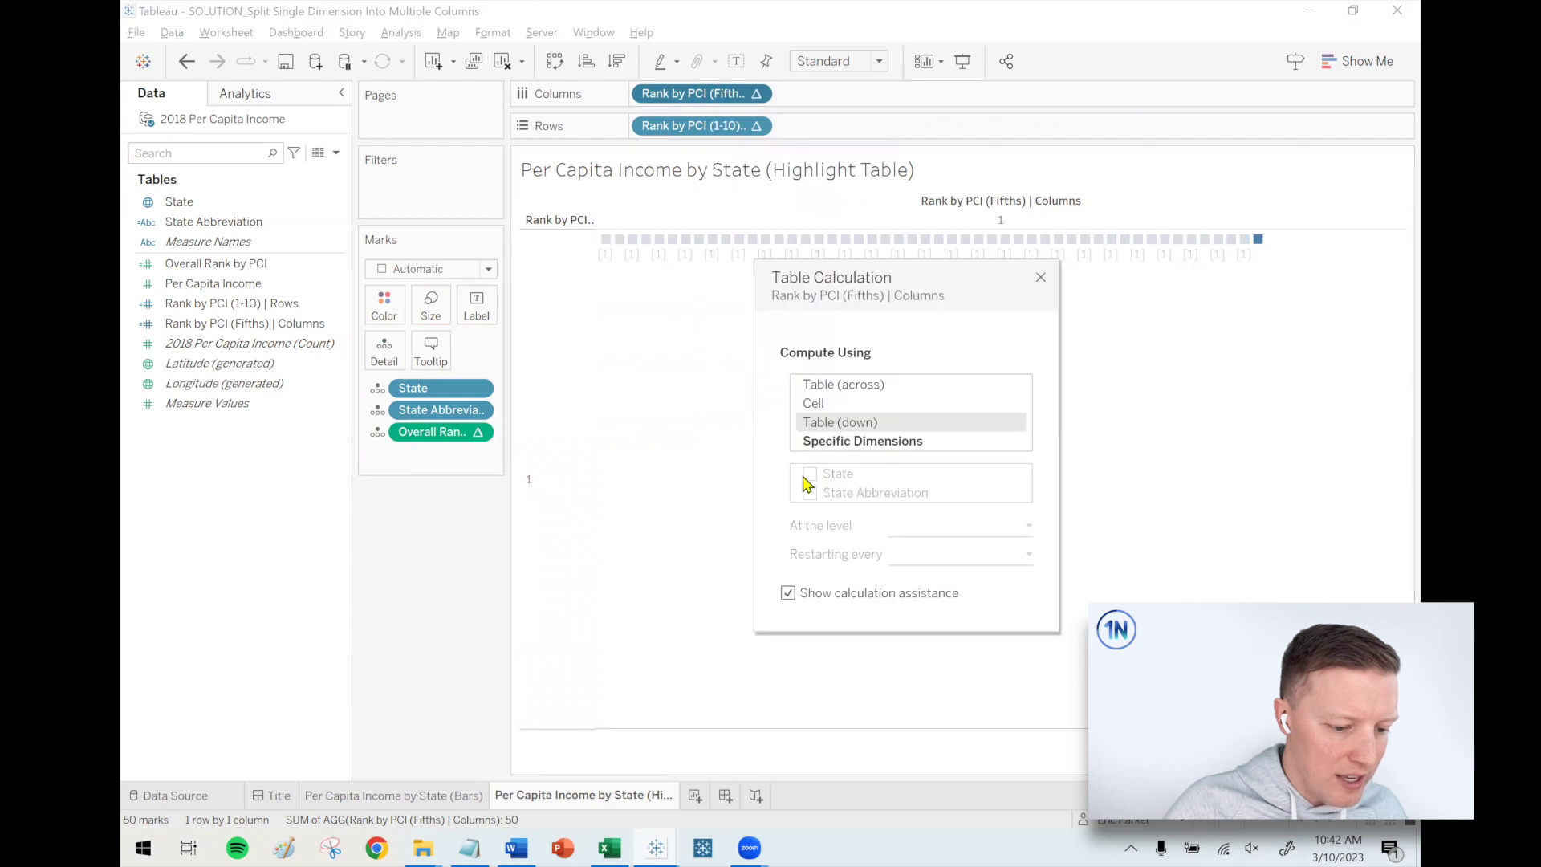
left_click(810, 454)
left_click(810, 474)
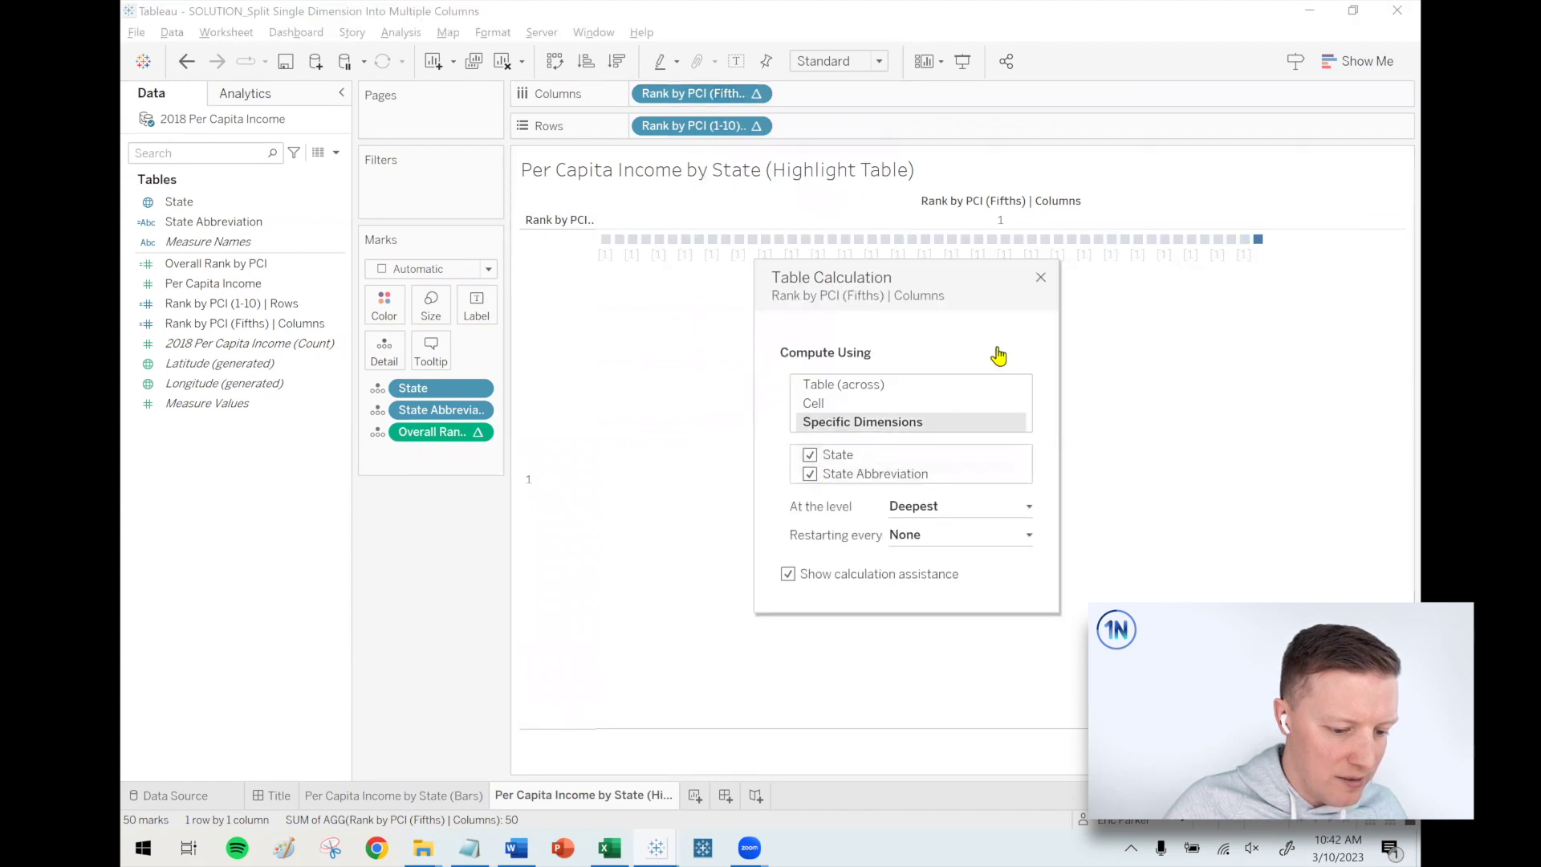
left_click(1040, 277)
- Set the Rank by PCI (1-10) table calculation to compute using the specific dimensions State and State Abbreviation
right_click(696, 126)
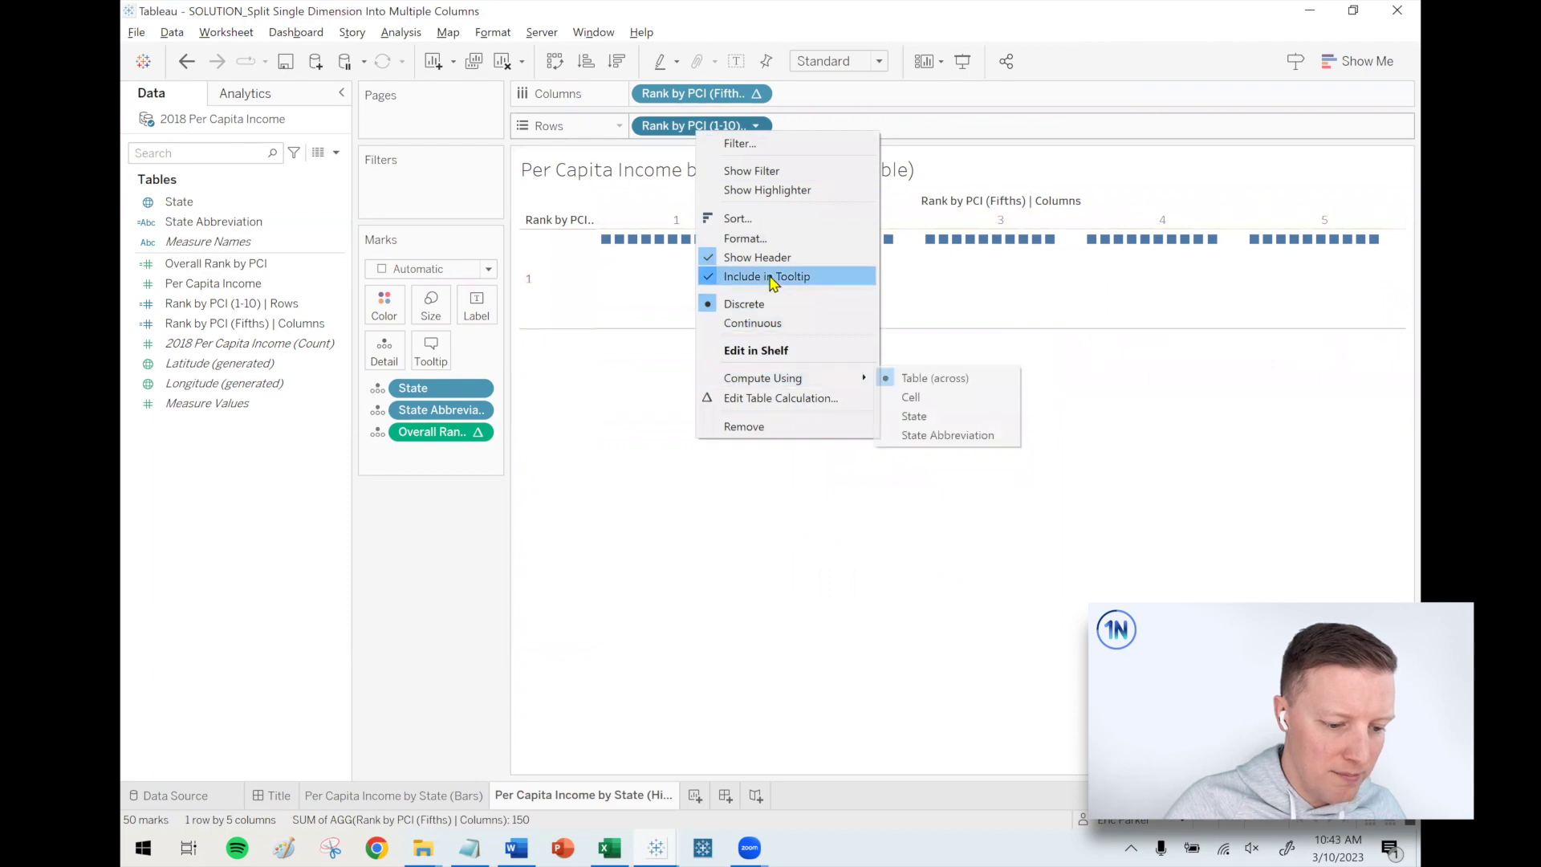
left_click(762, 397)
left_click(834, 421)
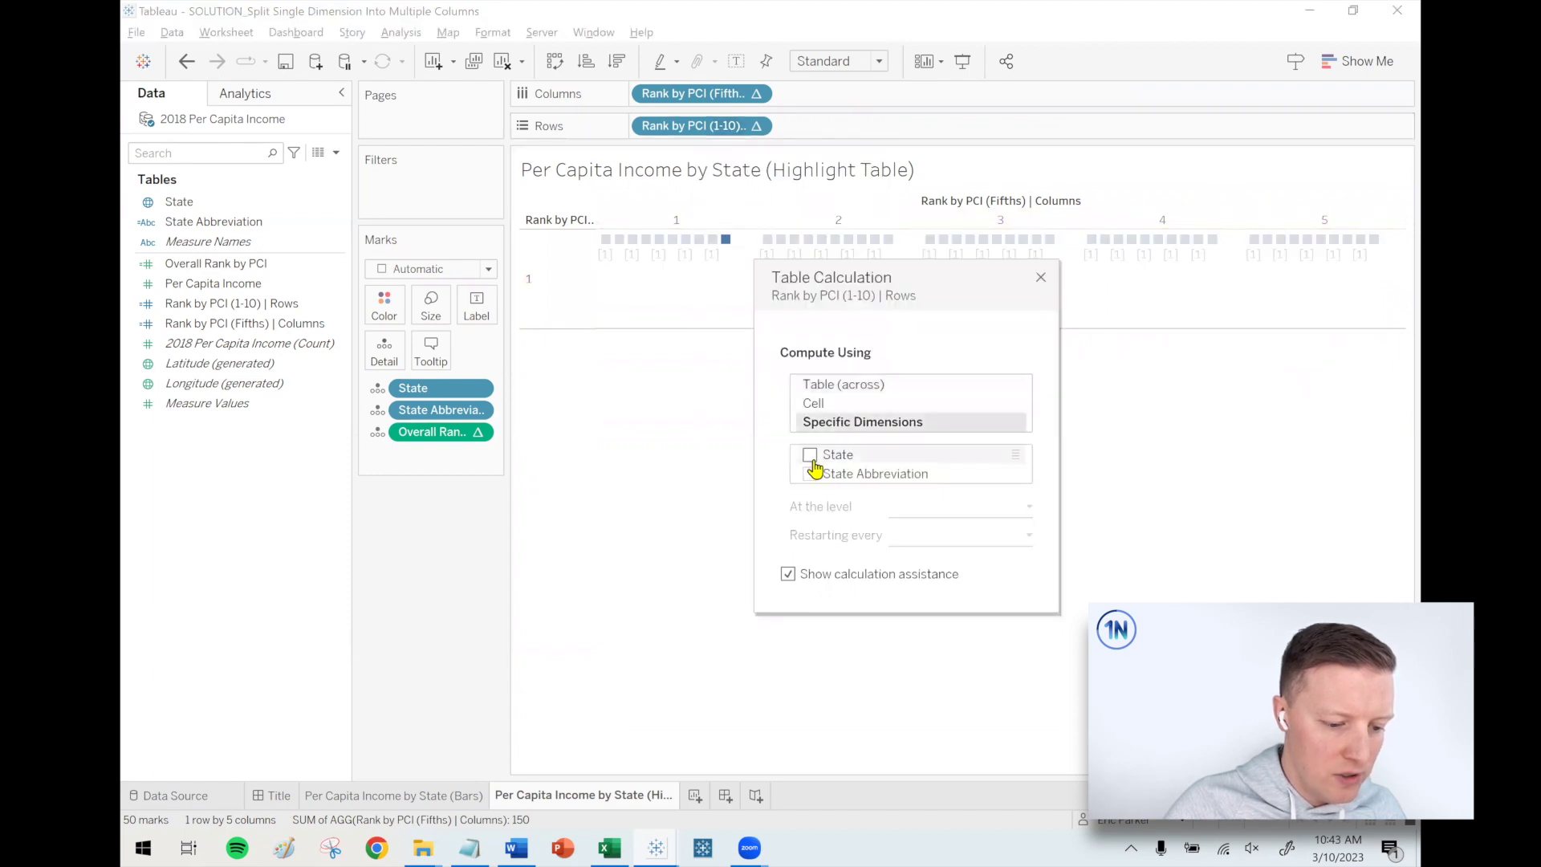
left_click(809, 474)
left_click(1040, 277)
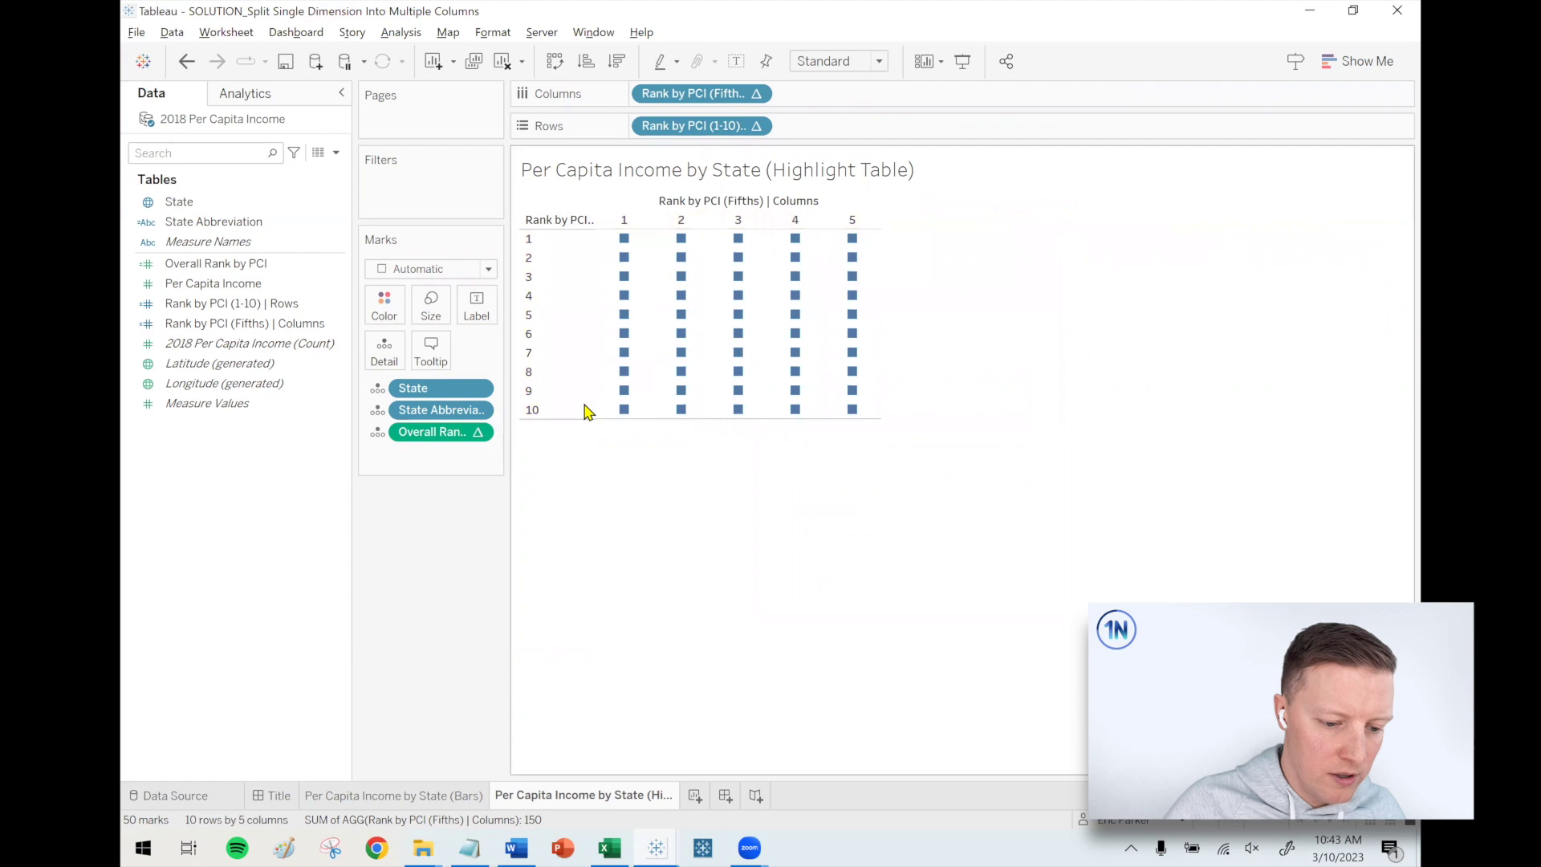
- Compute Overall Rank by PCI using the specific dimensions State and State Abbreviation, and fit the sheet to Entire View
right_click(452, 440)
left_click(533, 640)
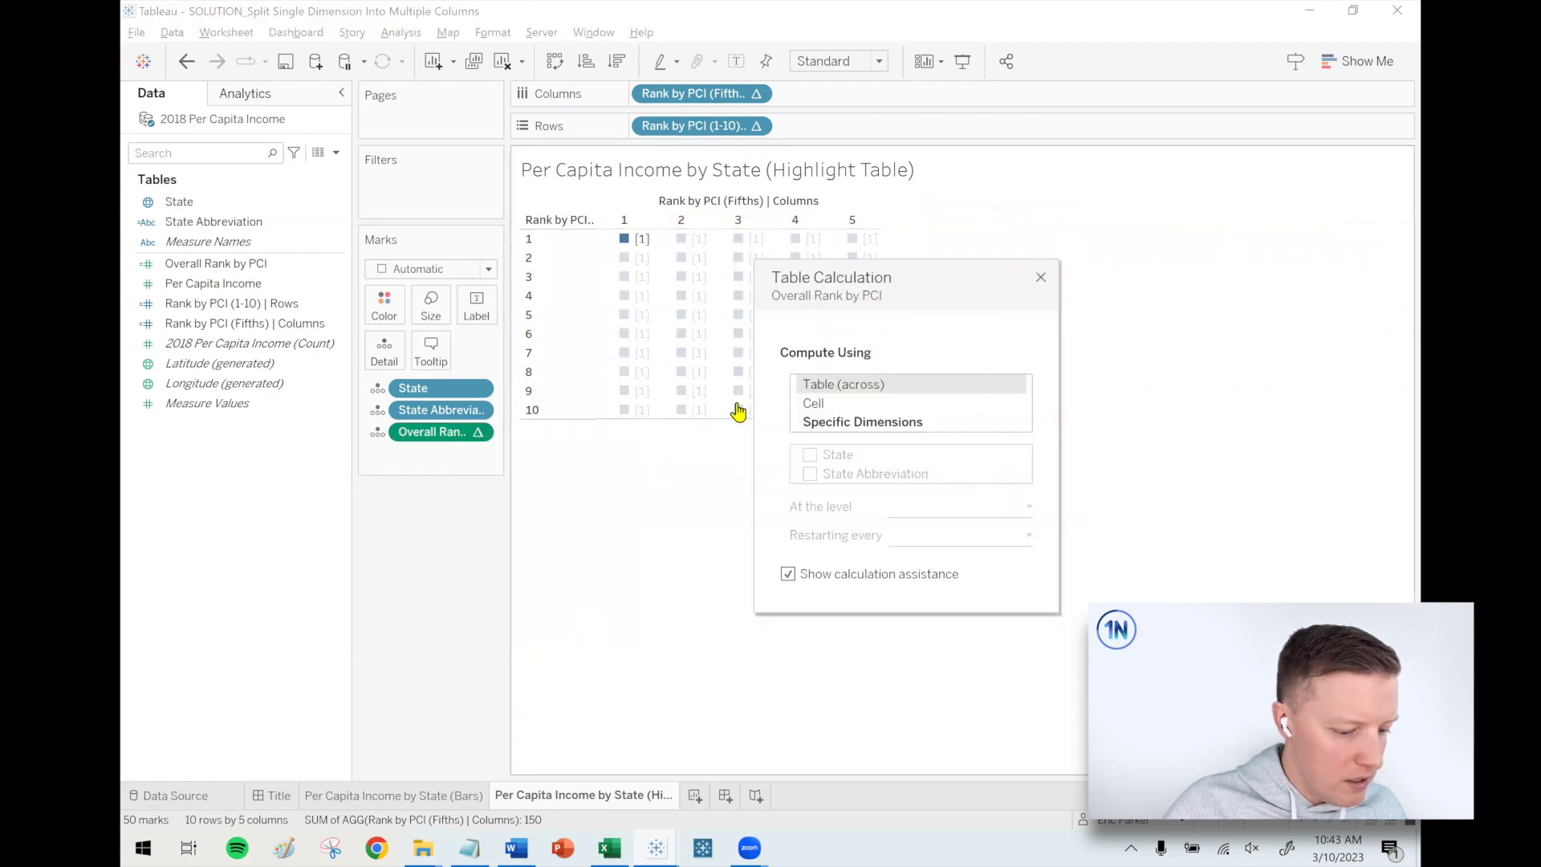
left_click(839, 422)
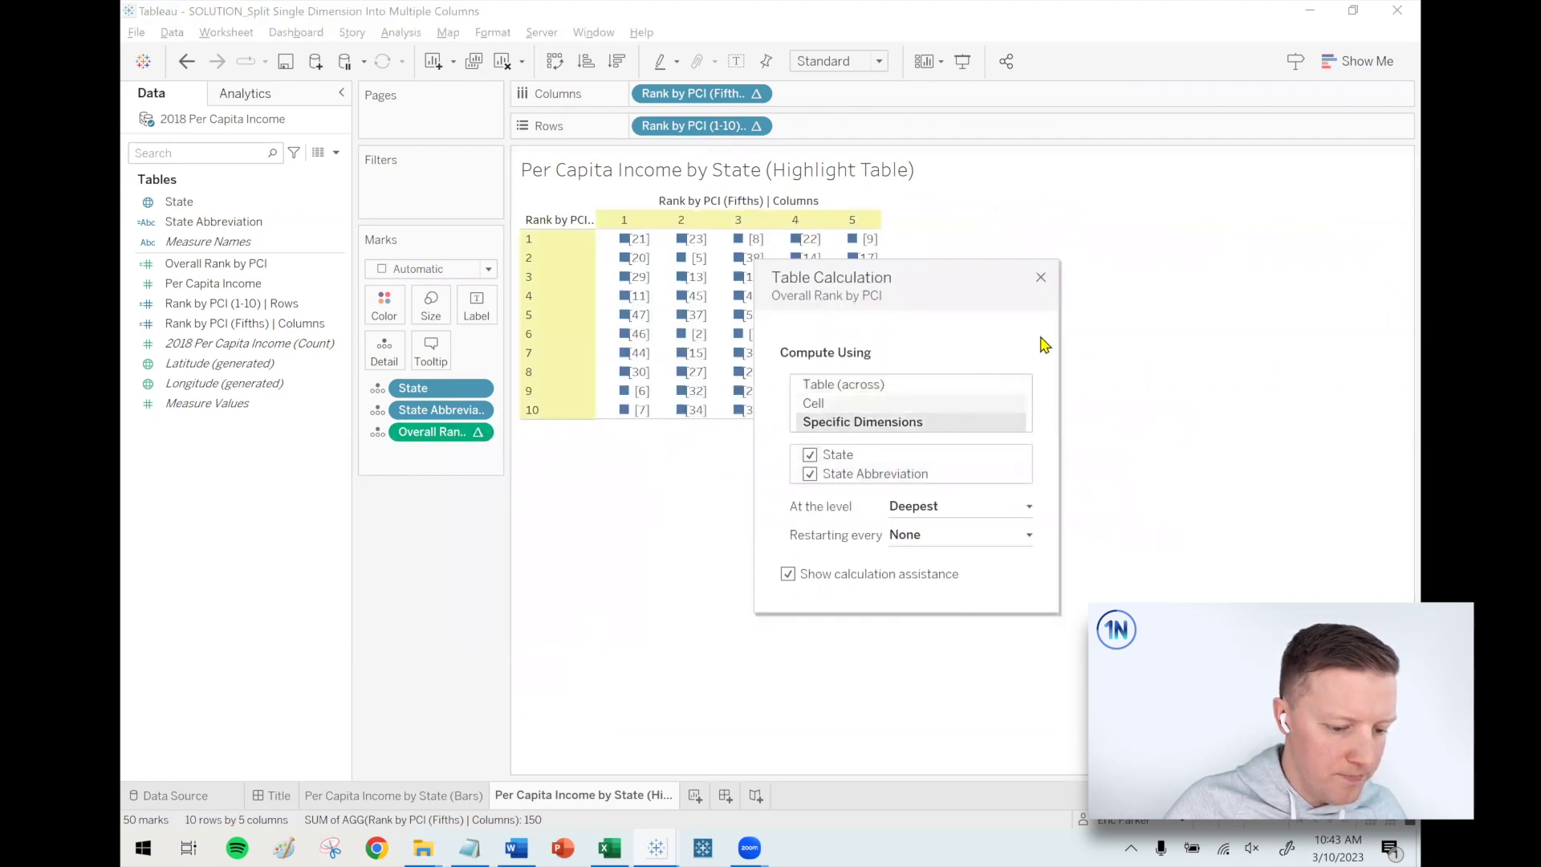
left_click(1041, 279)
left_click(831, 61)
left_click(833, 129)
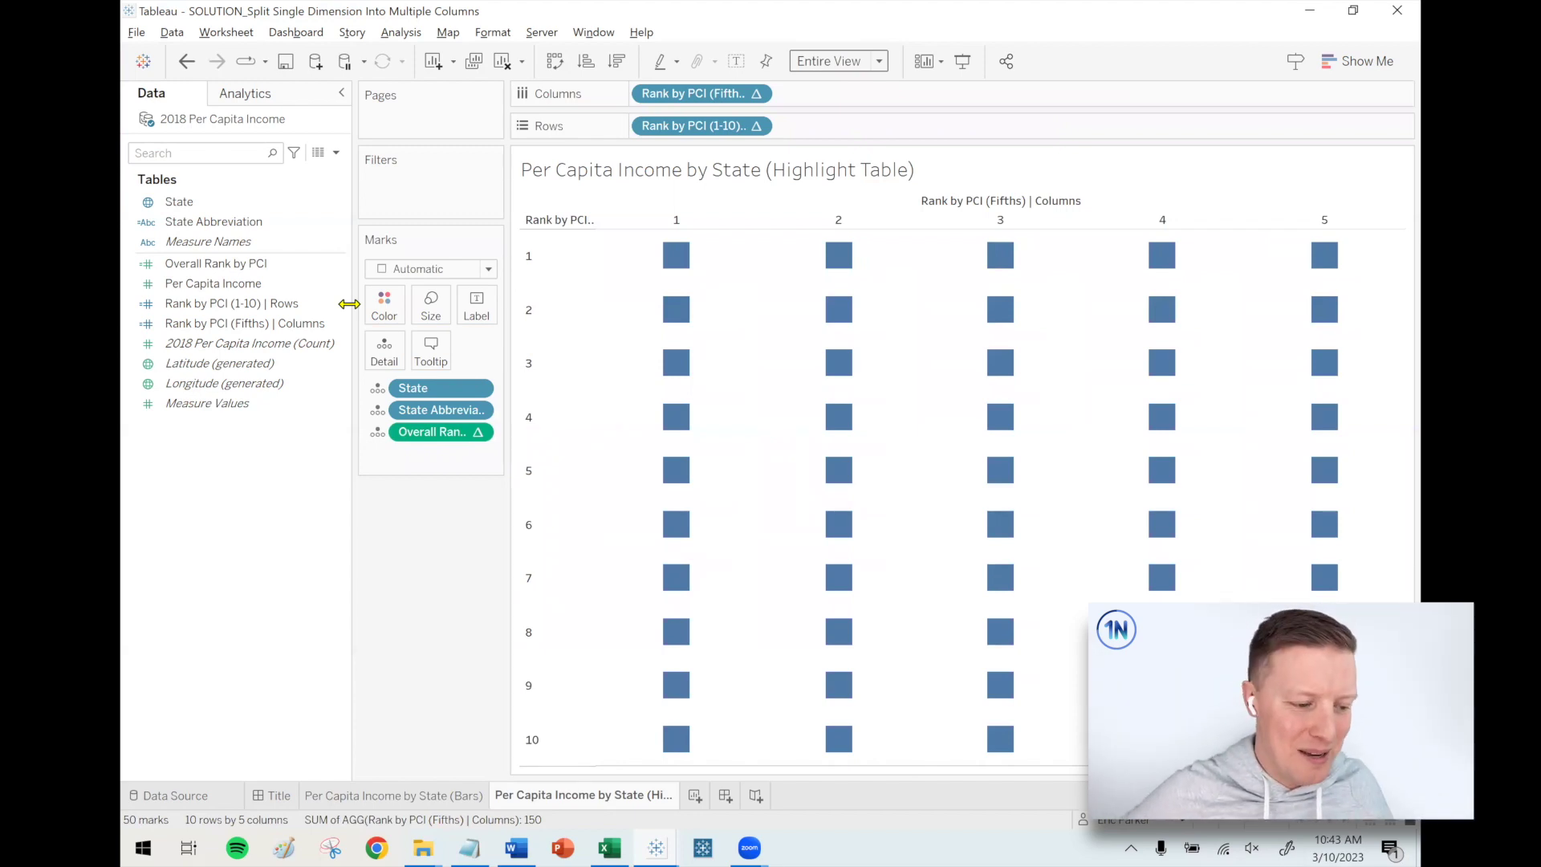
- Create a calculated field named "1" with the formula MAX(1)
mouse_move(681, 270)
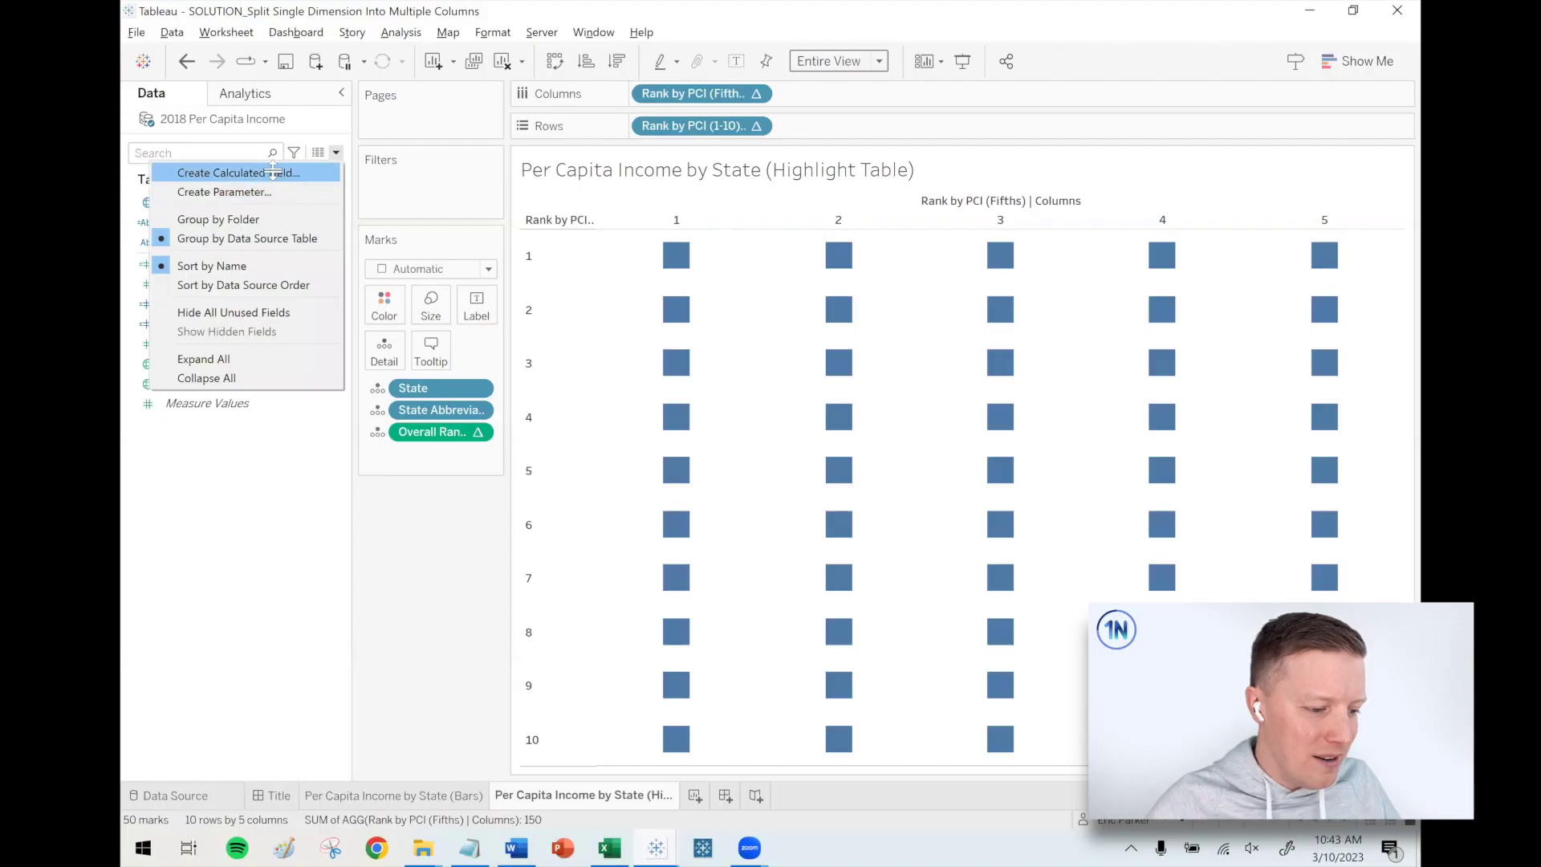
left_click(274, 171)
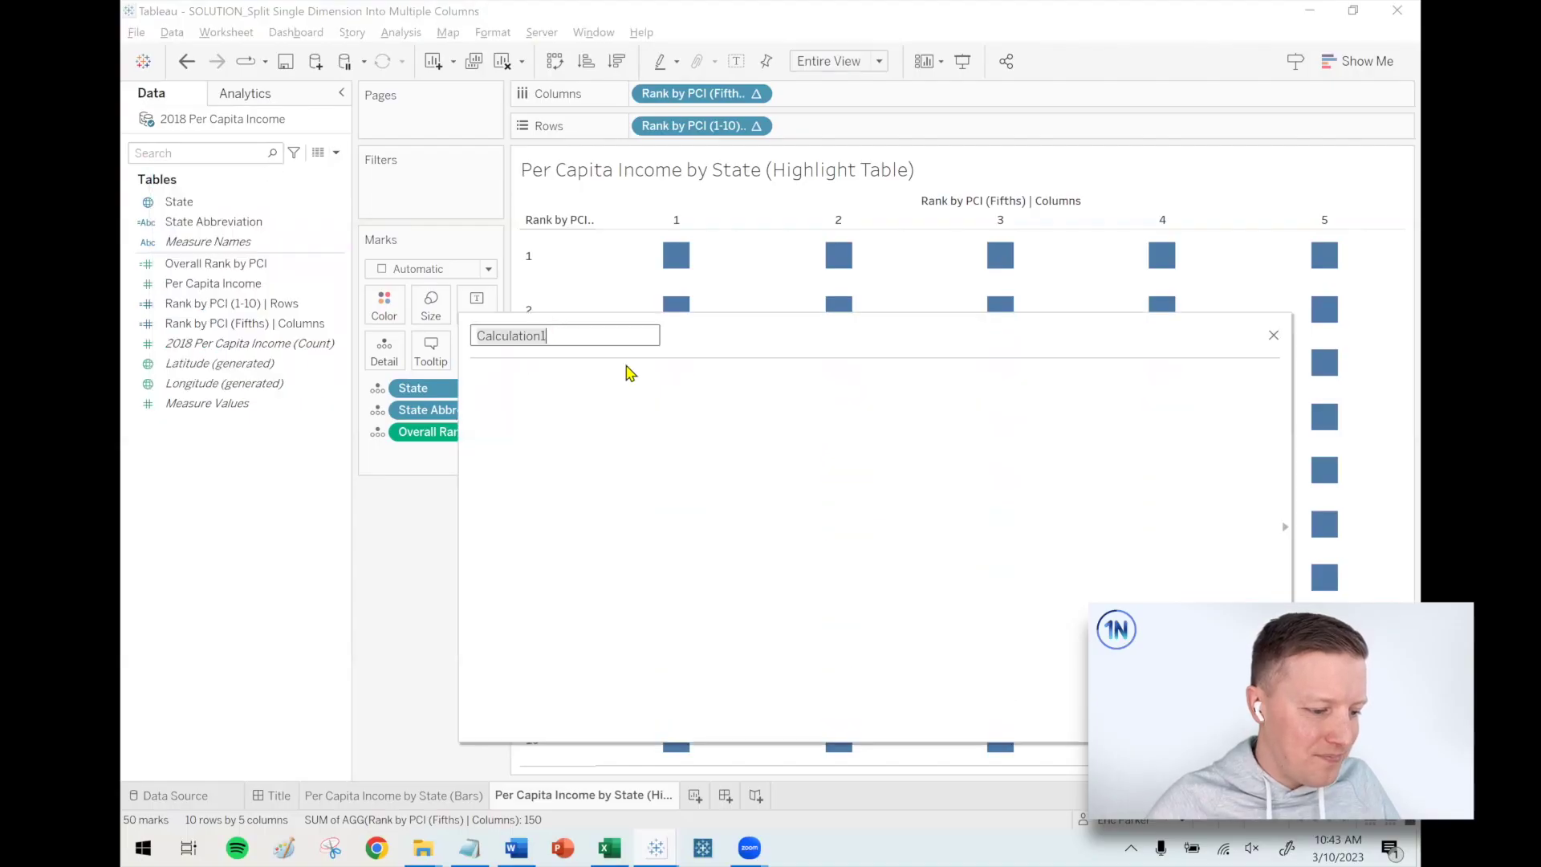
type("1")
key("Tab")
type("max")
key("Return")
type("1)")
left_click(624, 474)
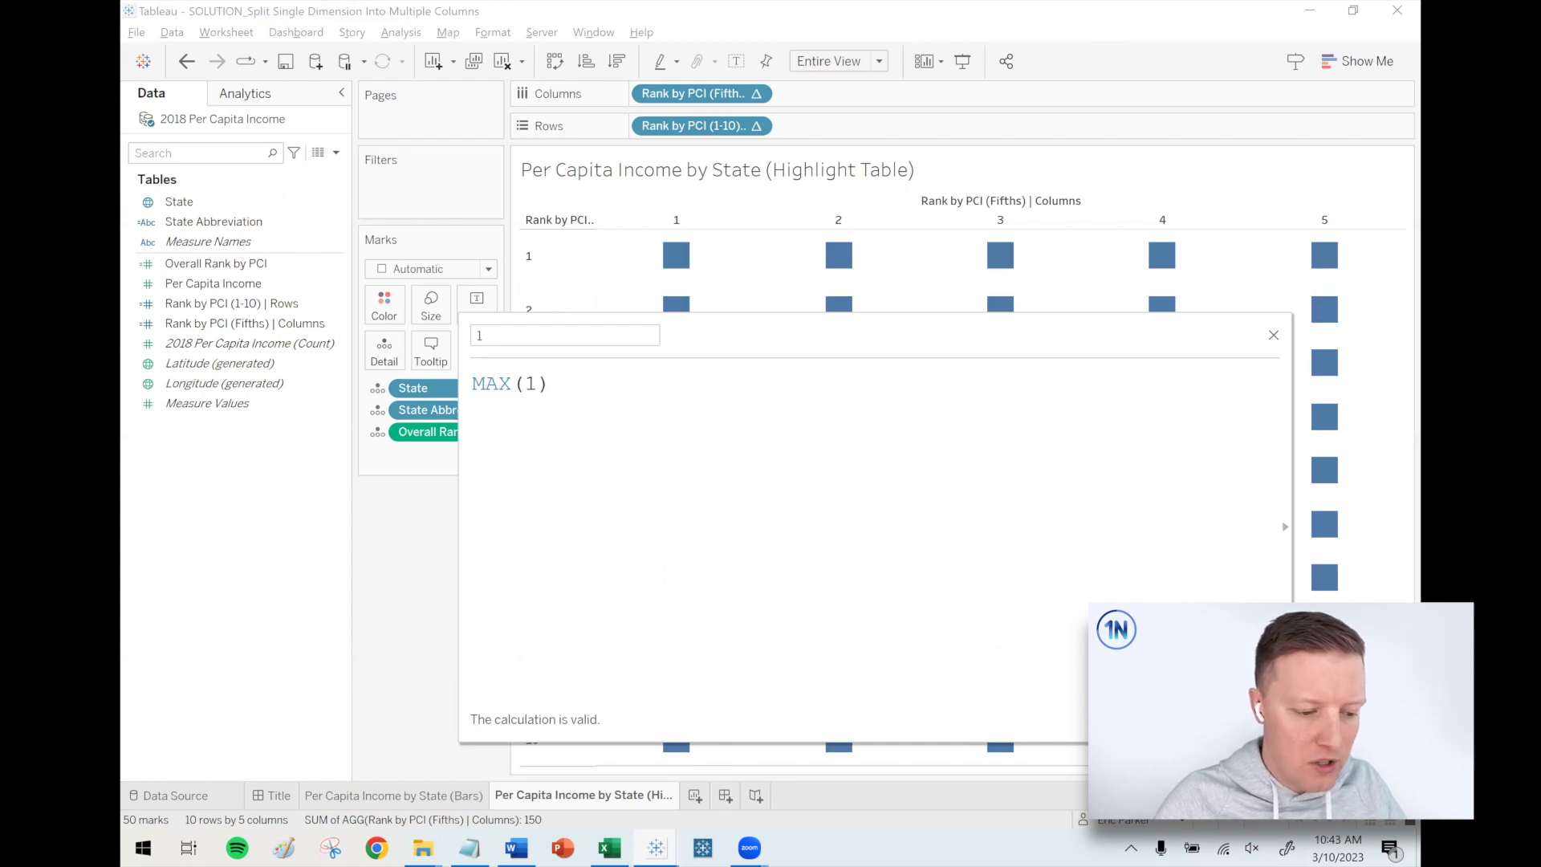
key("Return")
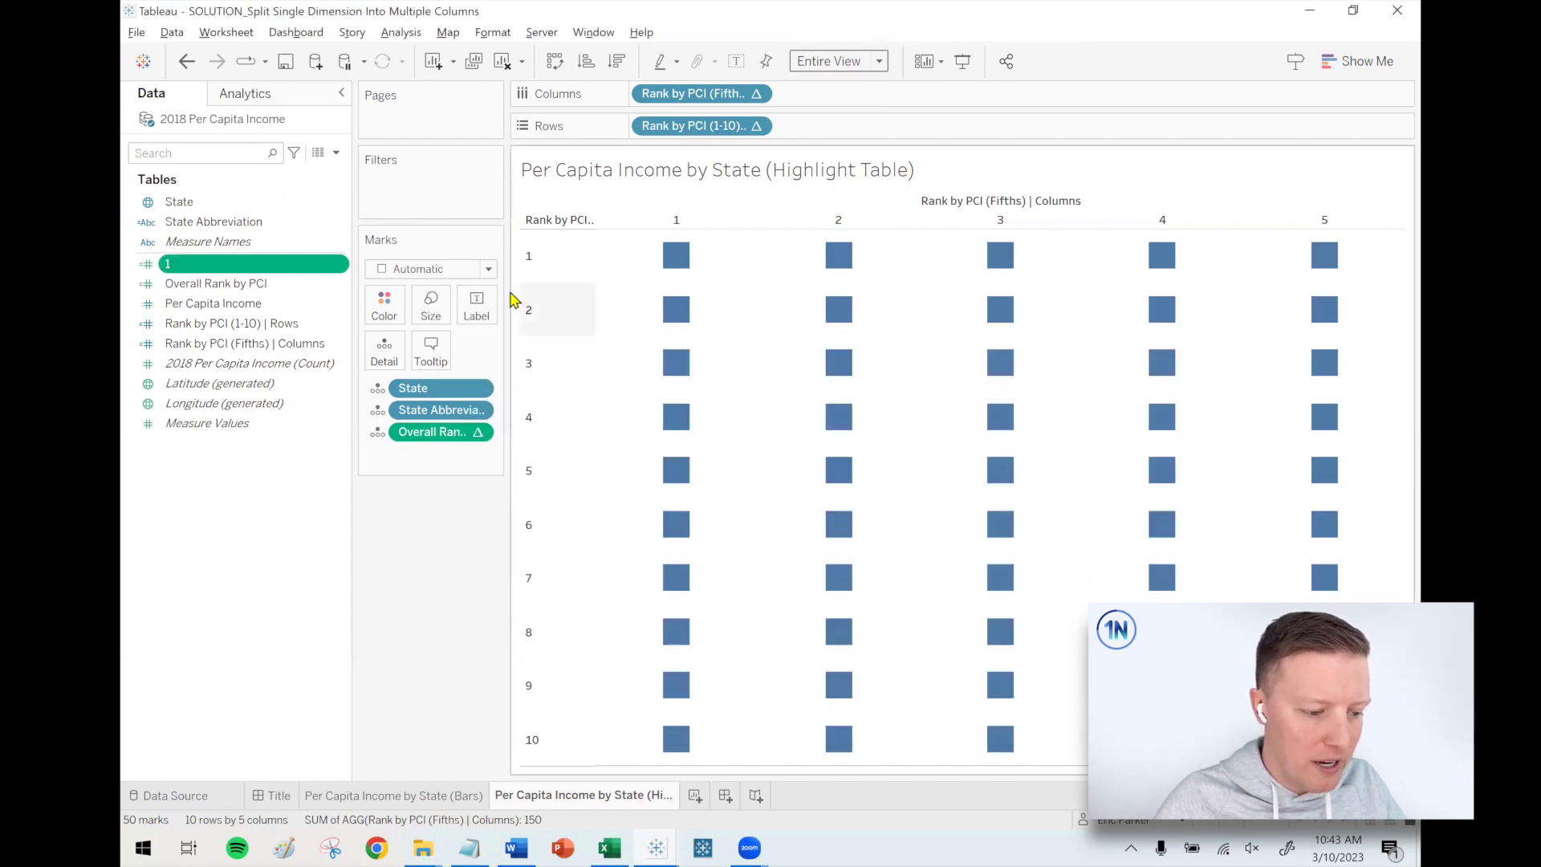
- Change the mark type to Bar and size the marks by the calculated field 1
left_click(426, 270)
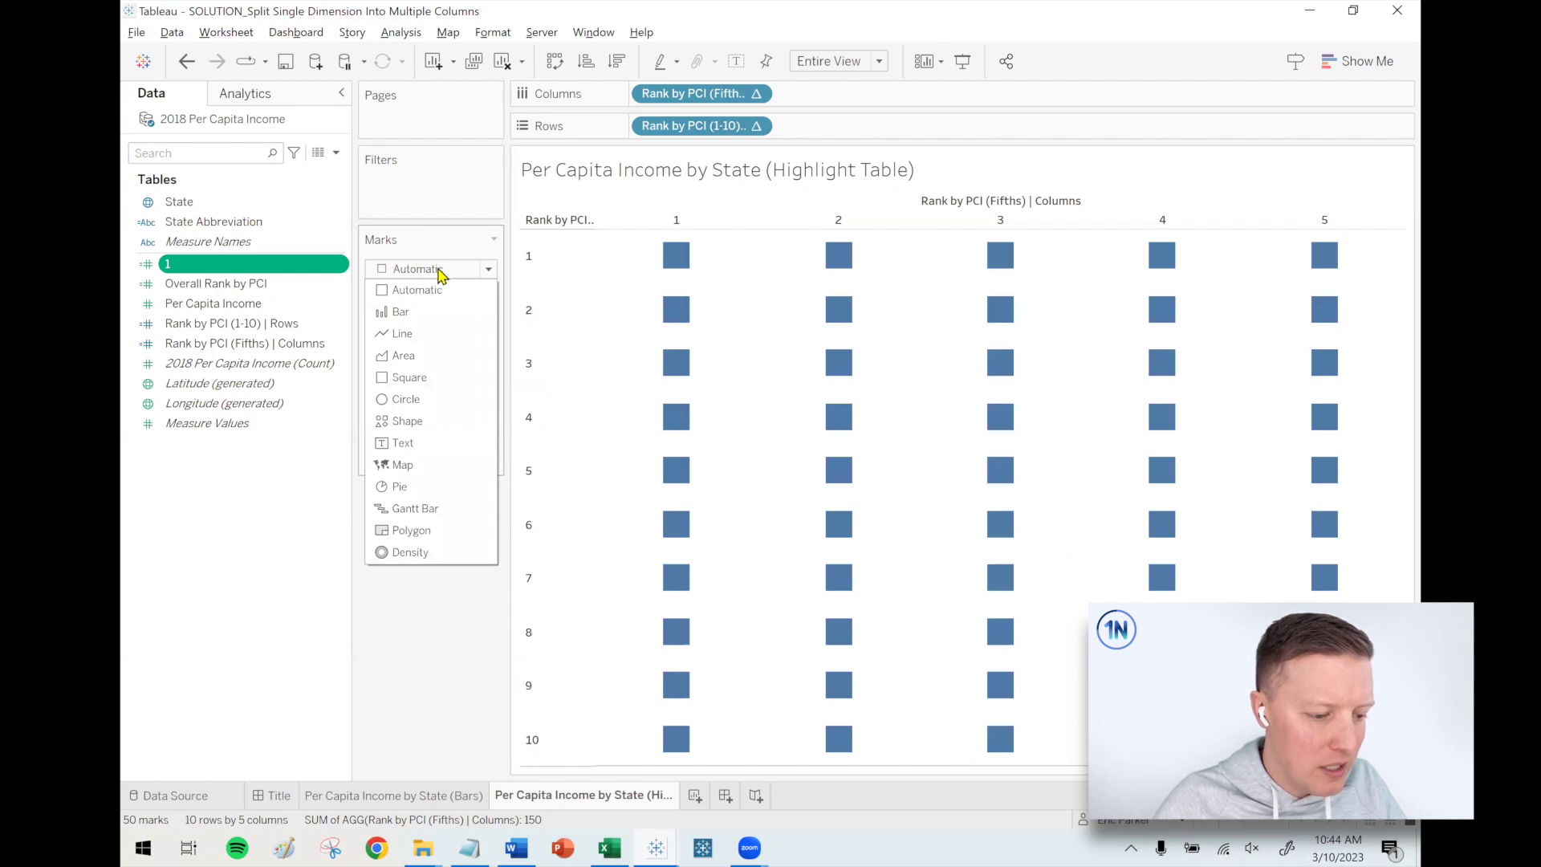
left_click(399, 311)
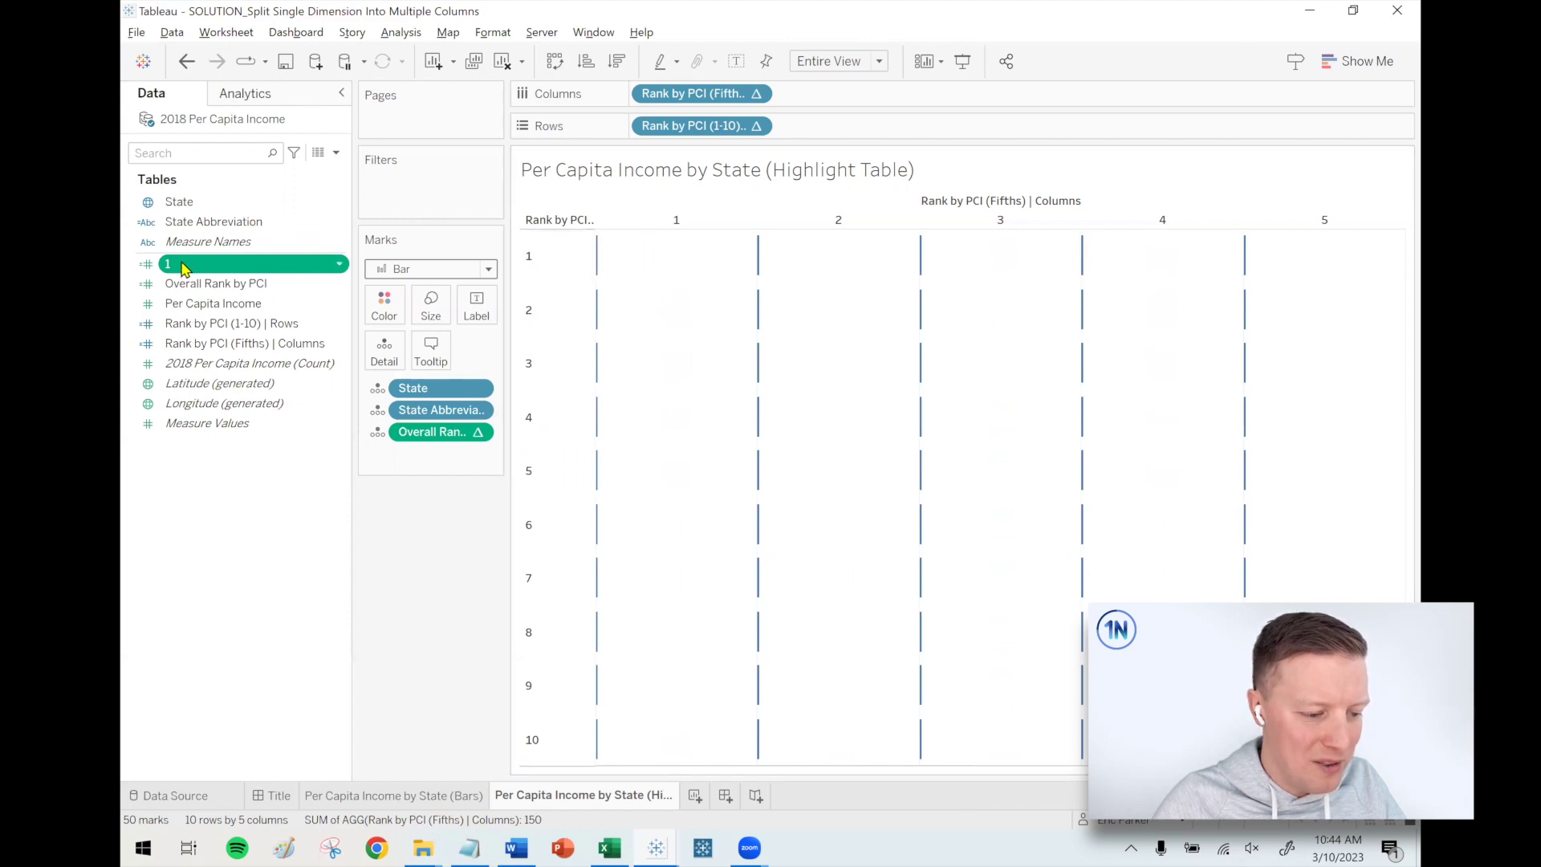
left_click_drag(185, 267, 430, 311)
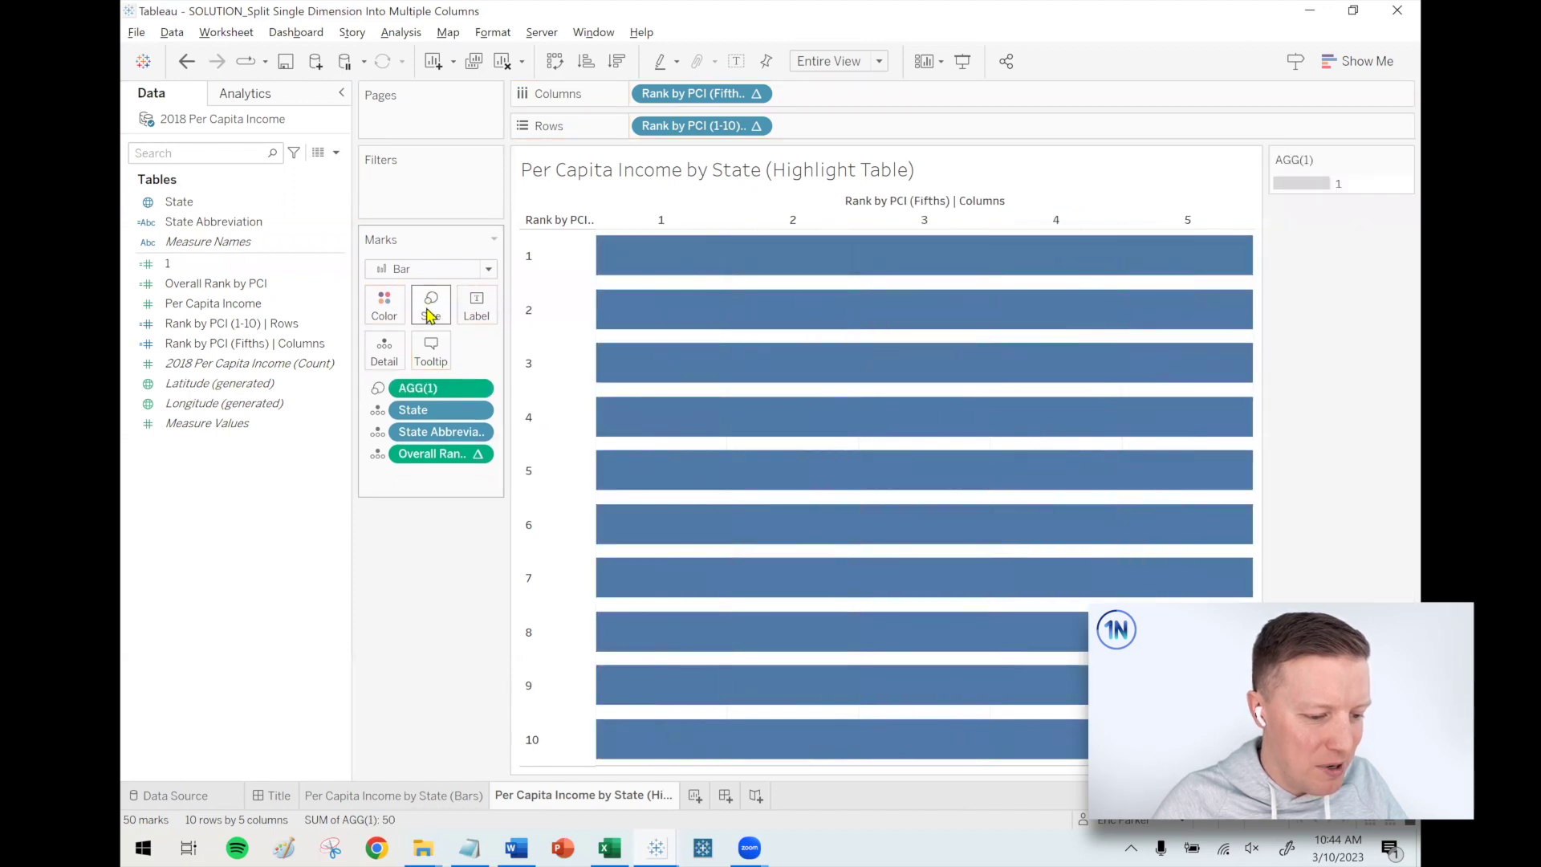
- Increase the bars' mark size to the maximum
left_click(430, 315)
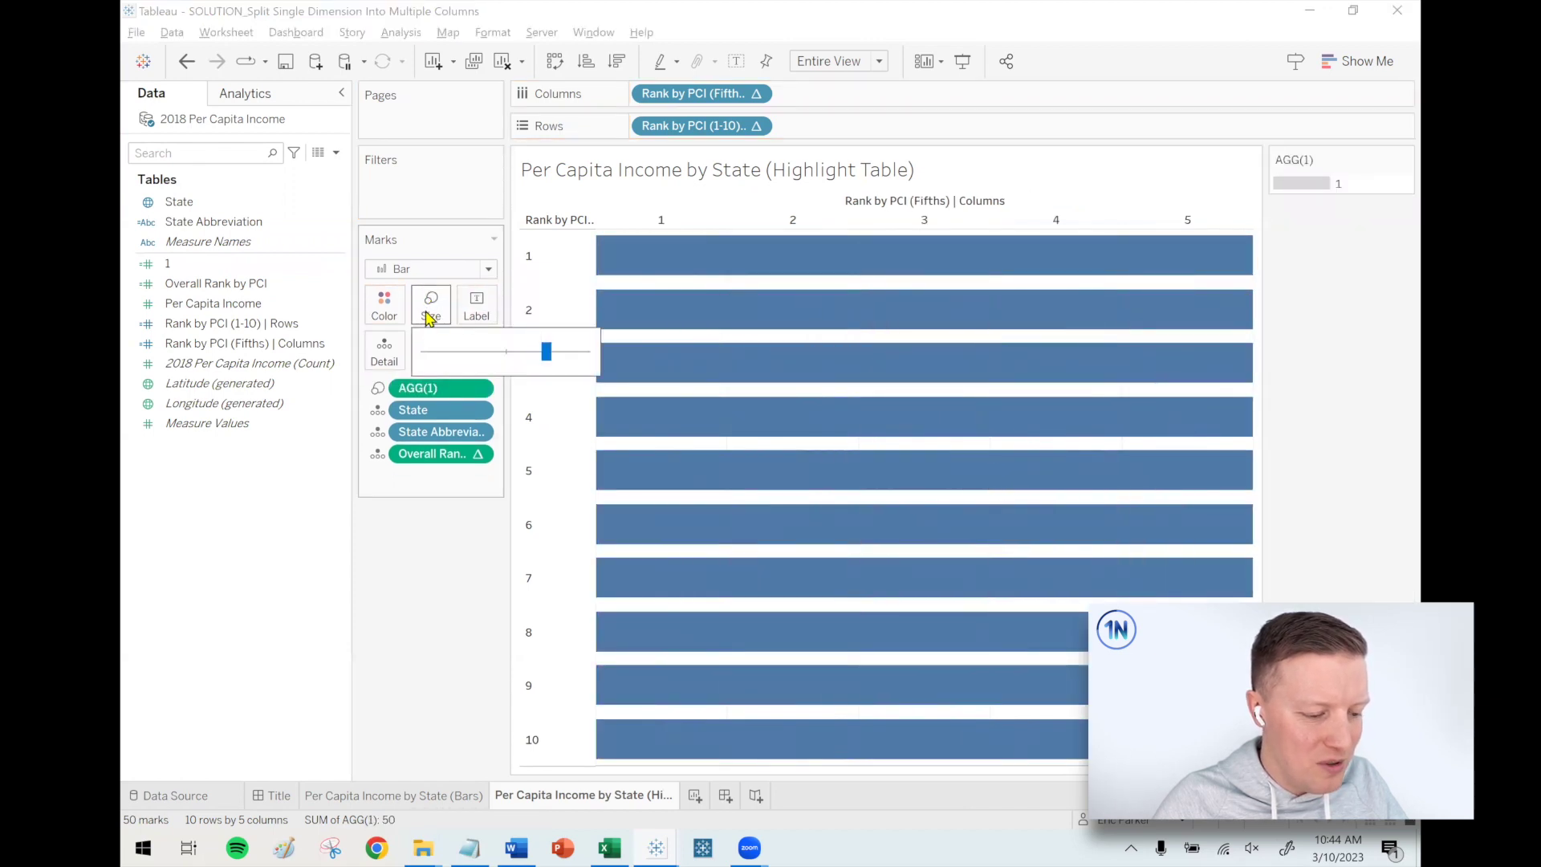
left_click_drag(557, 354, 595, 359)
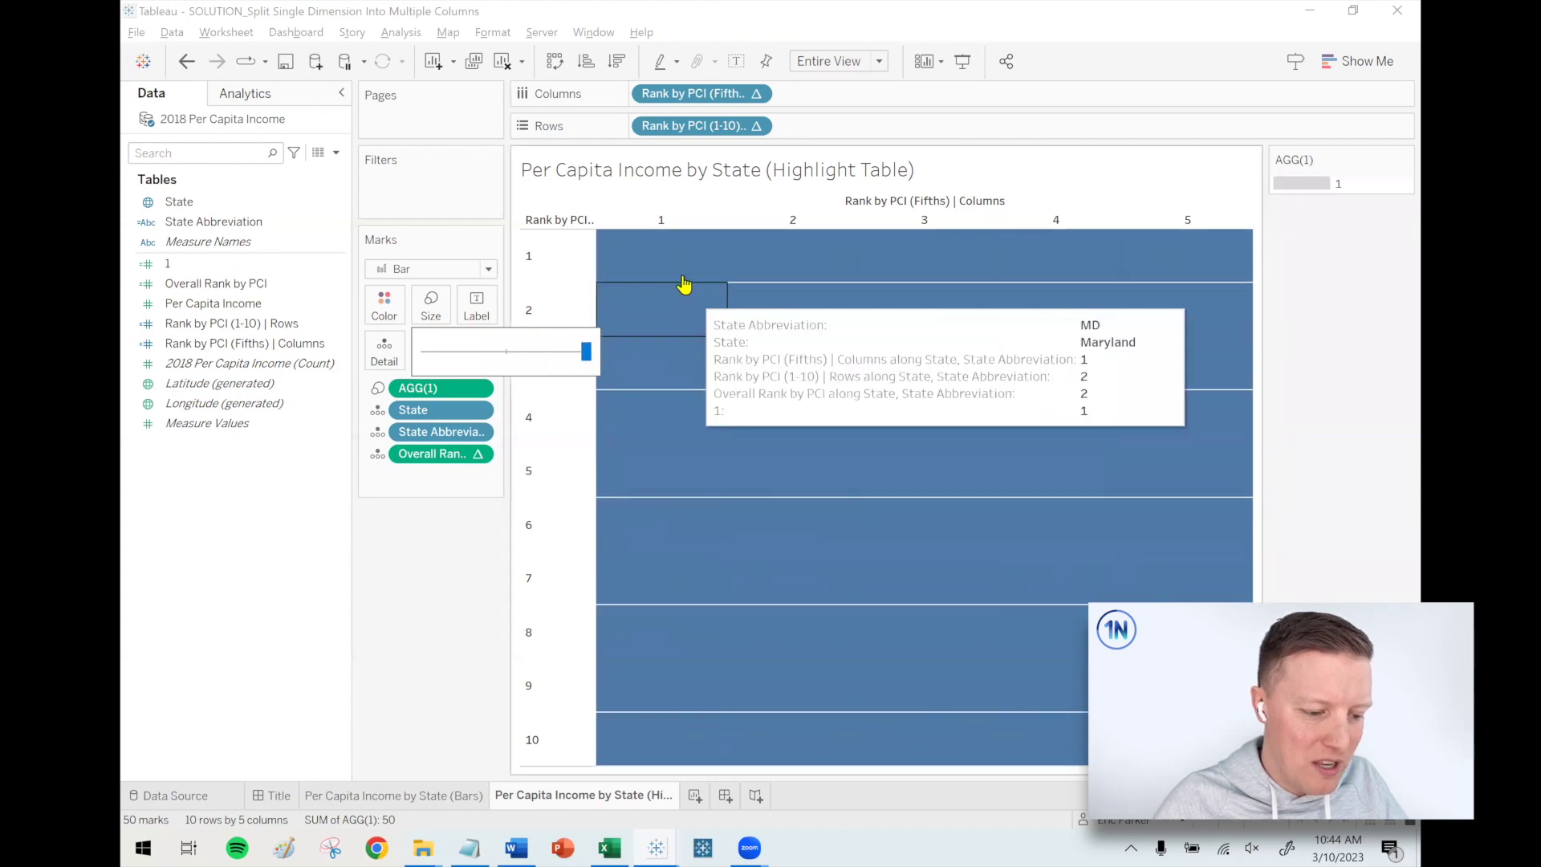
left_click(645, 272)
left_click(644, 273)
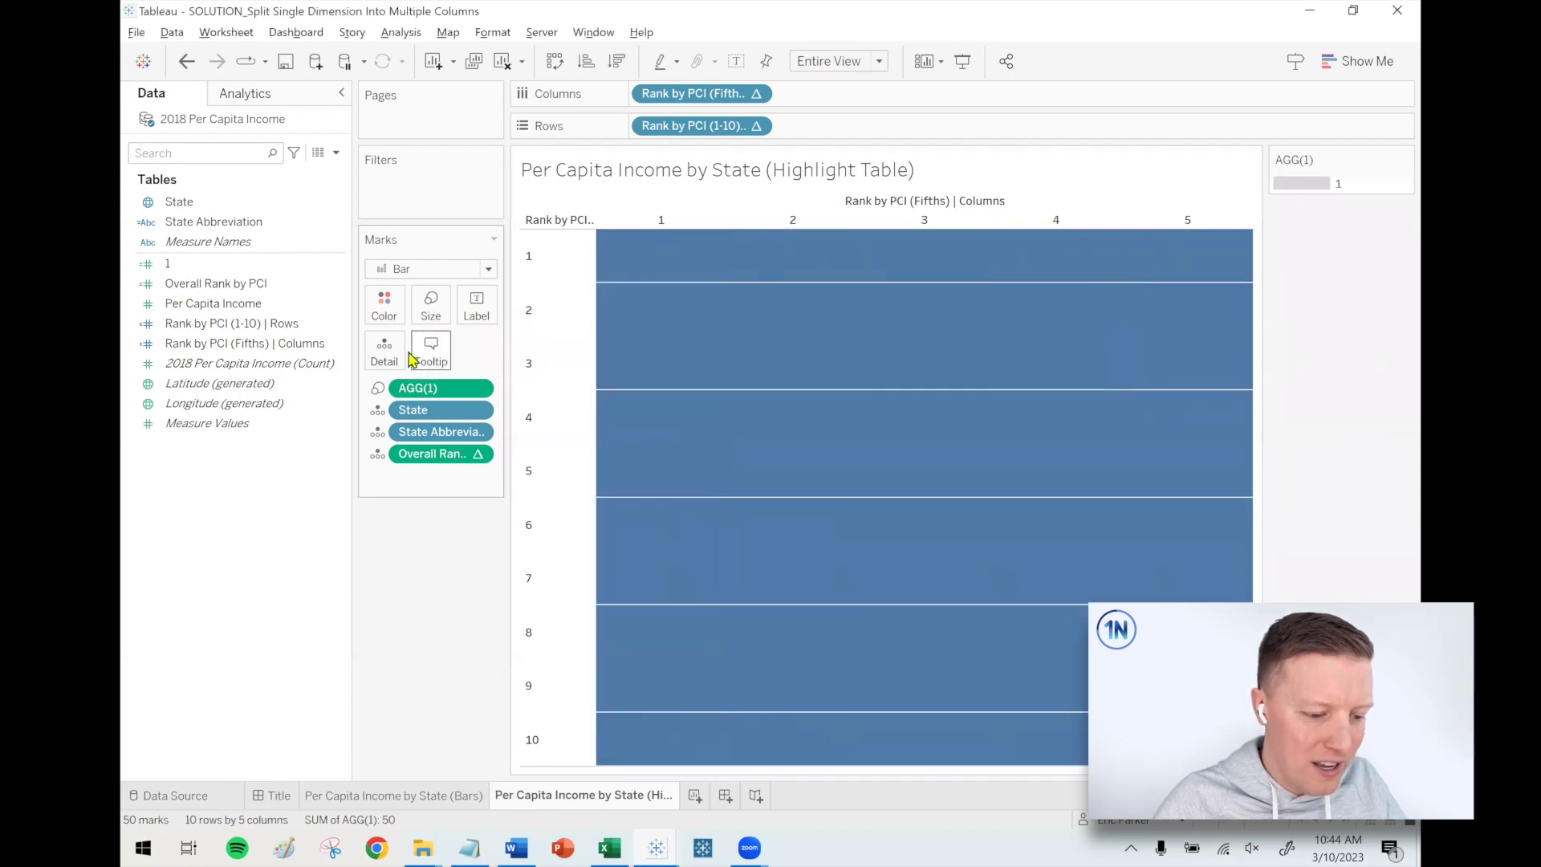
- Set a near-white border on the marks so each highlight table cell is outlined
left_click(384, 312)
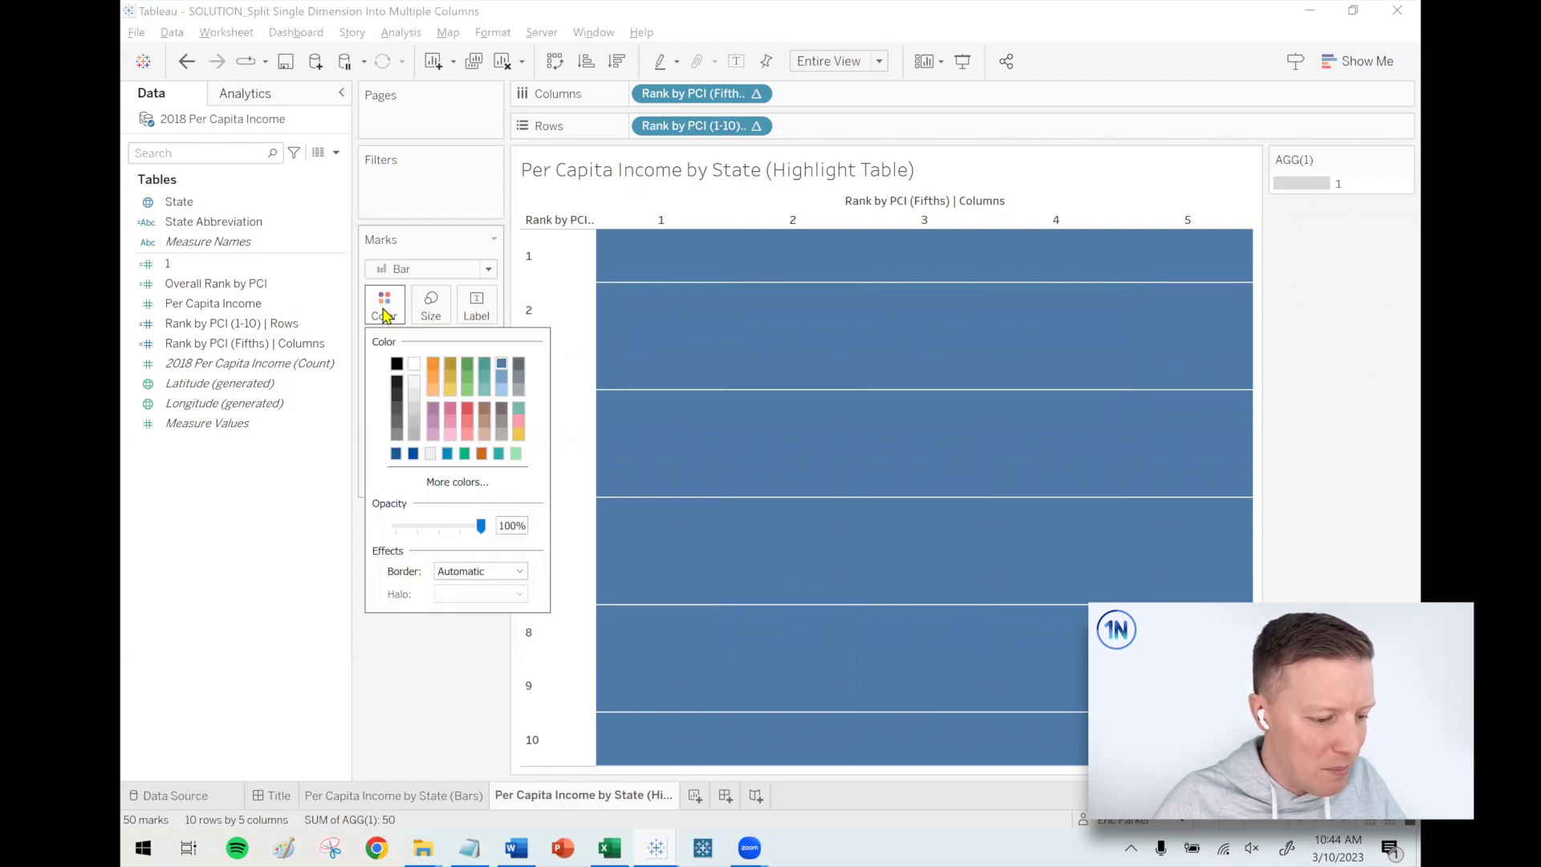
left_click(466, 570)
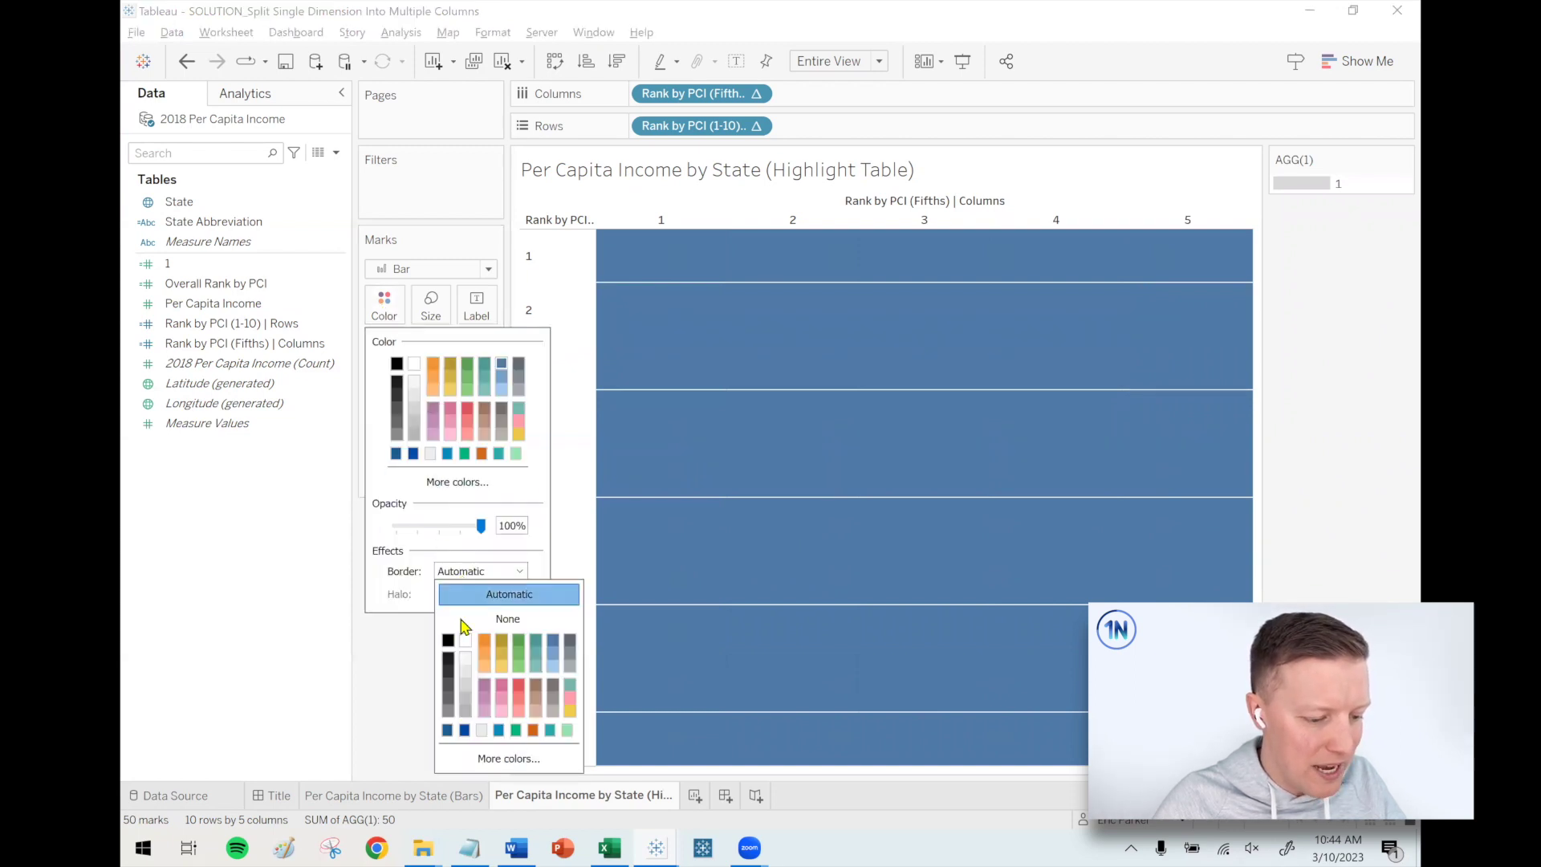
left_click(466, 672)
left_click(390, 658)
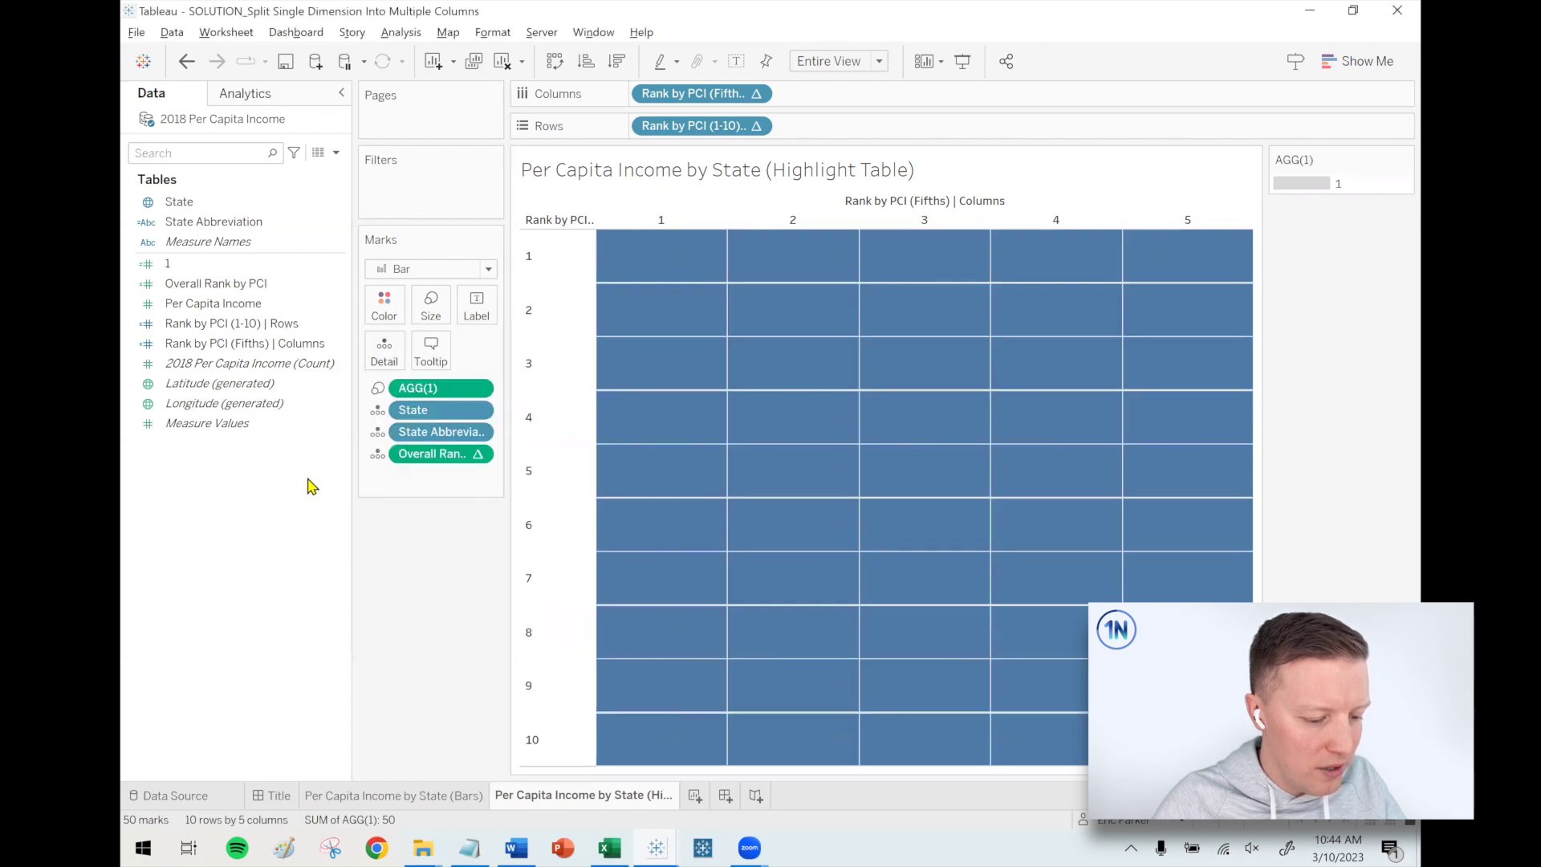
- Label the marks with Overall Rank by PCI, State Abbreviation and Per Capita Income
left_click_drag(505, 377, 536, 374)
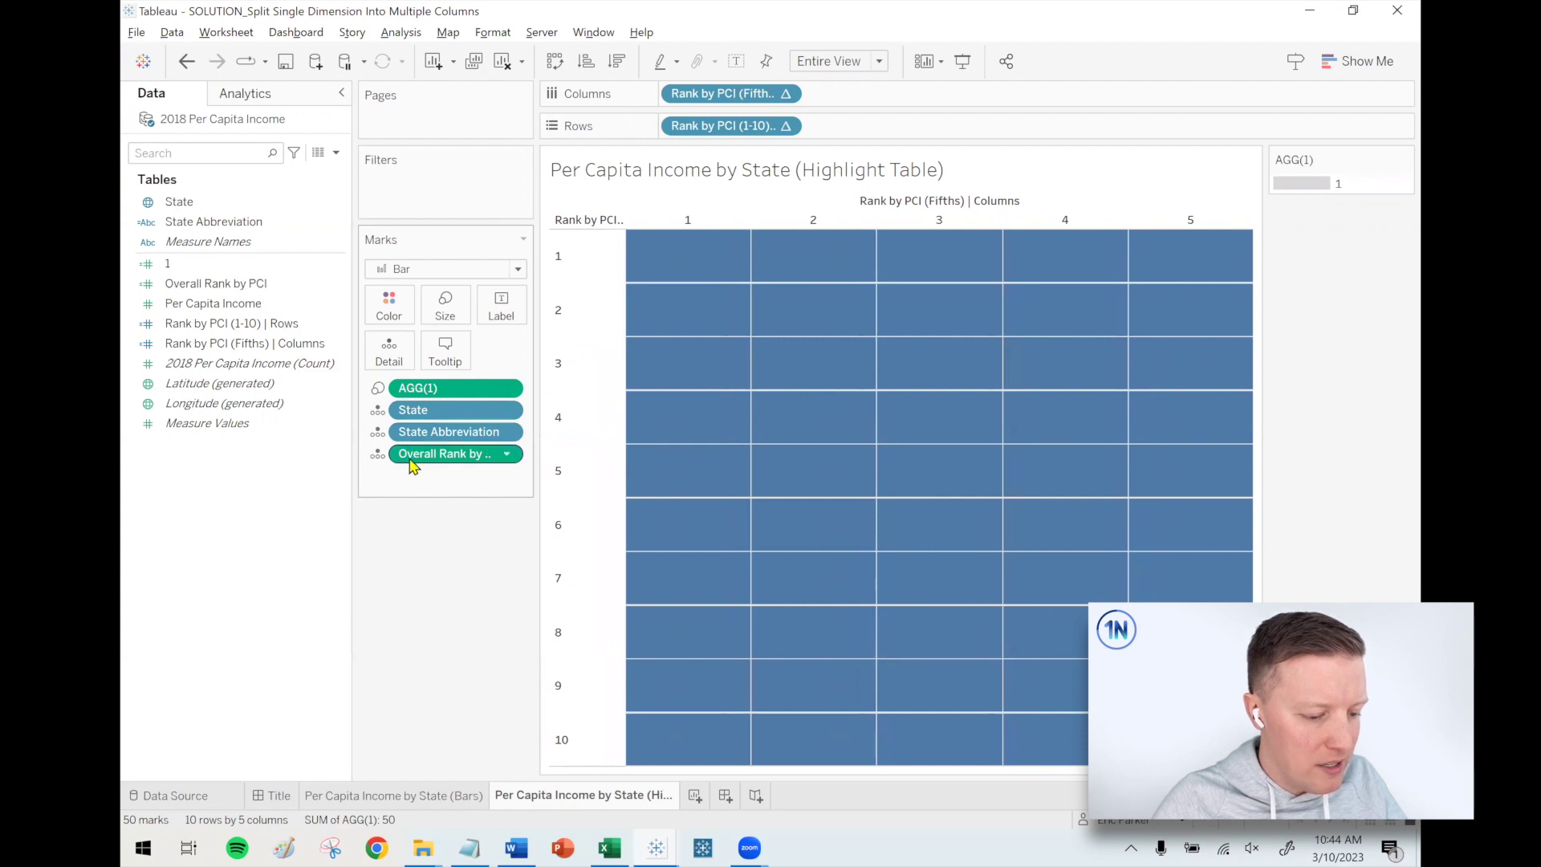
left_click_drag(411, 462, 500, 313)
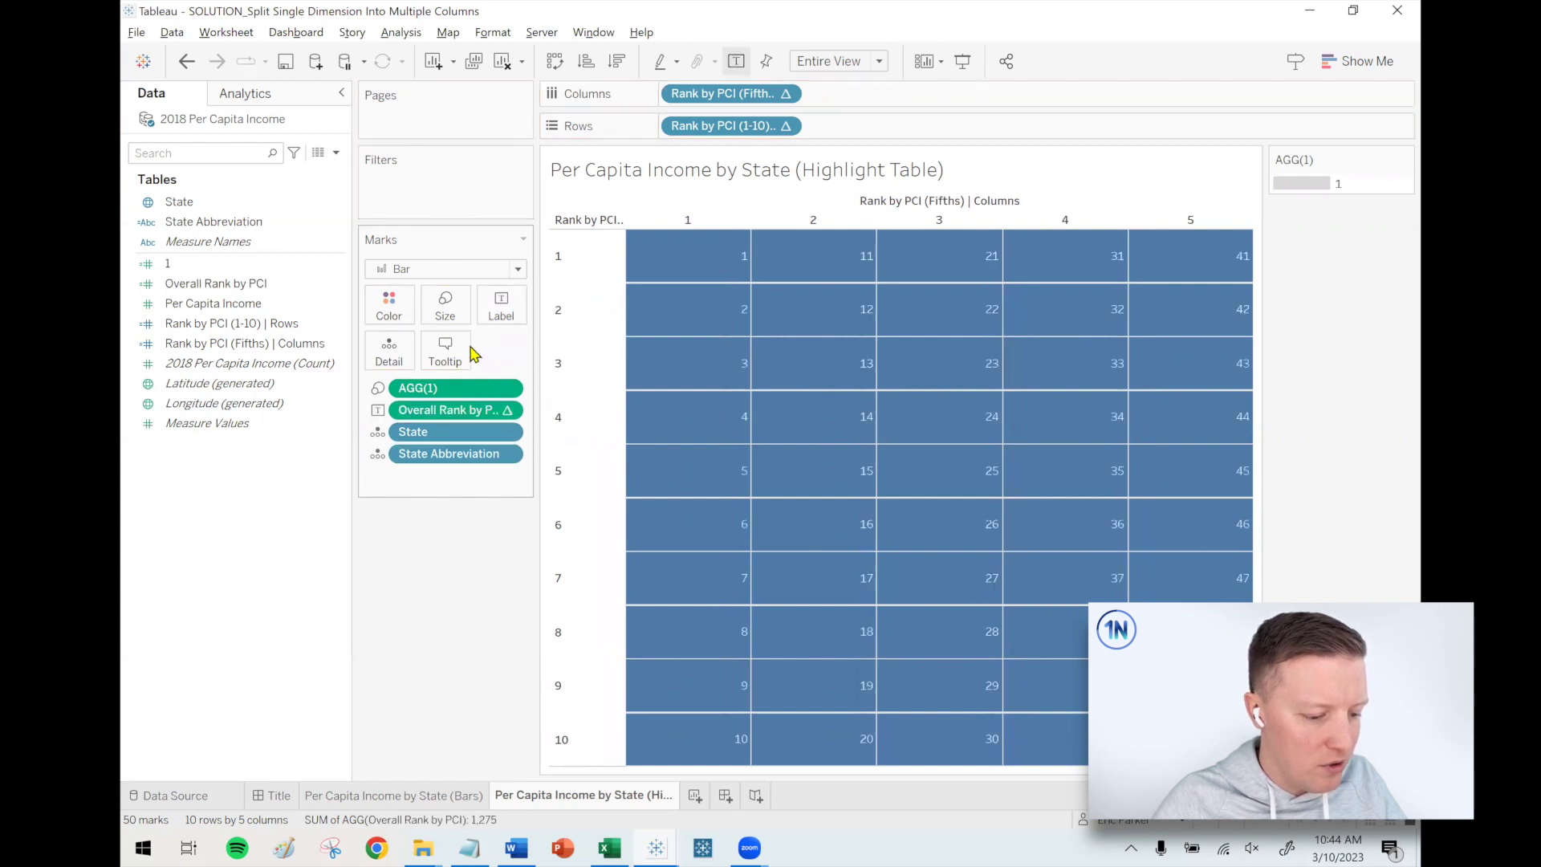
left_click_drag(409, 459, 500, 309)
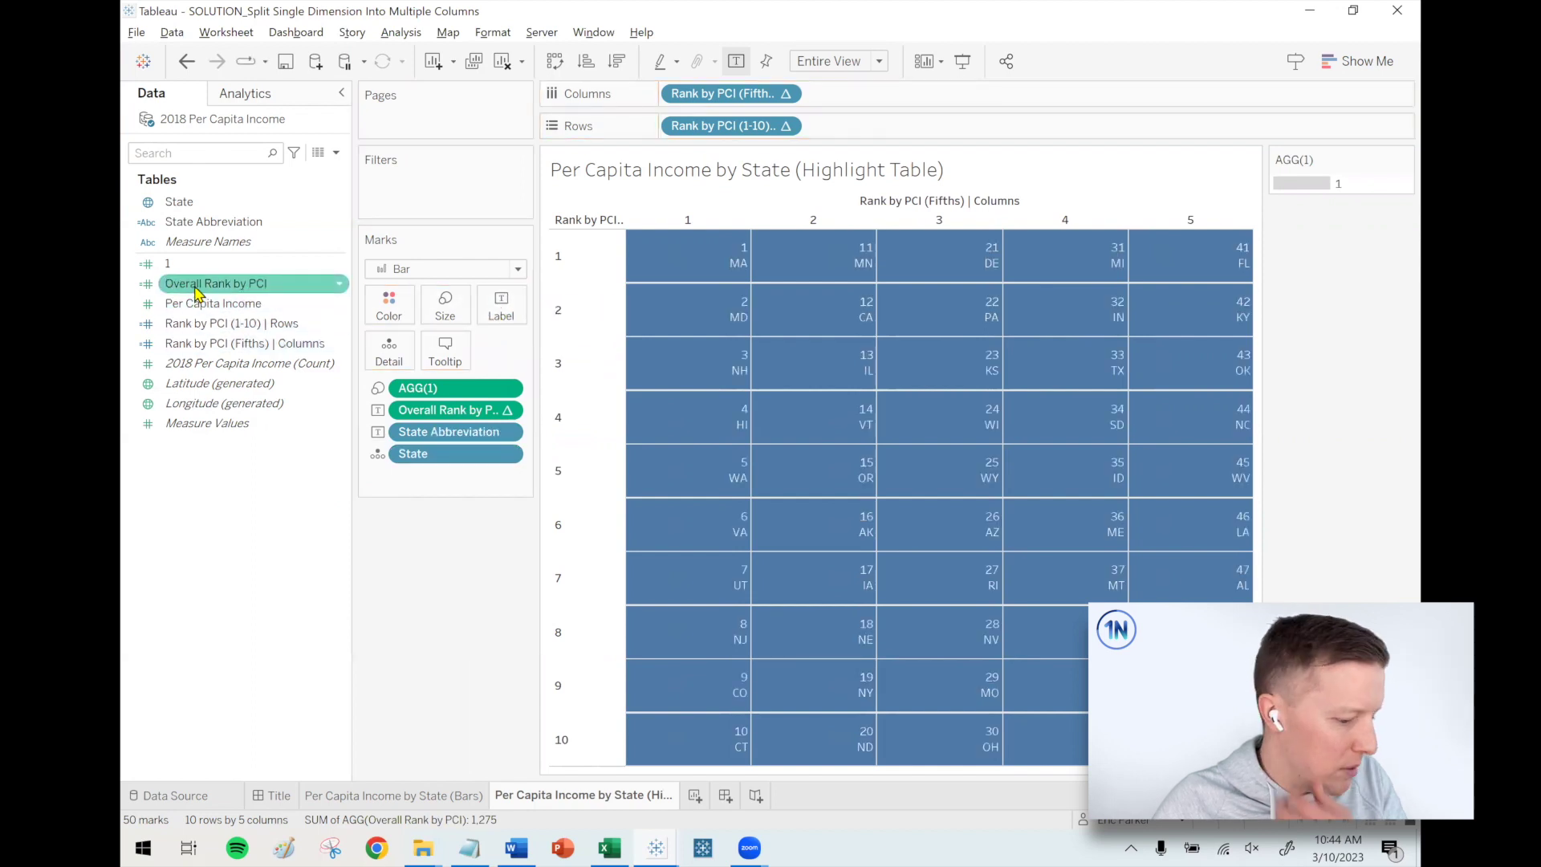
left_click_drag(197, 303, 495, 312)
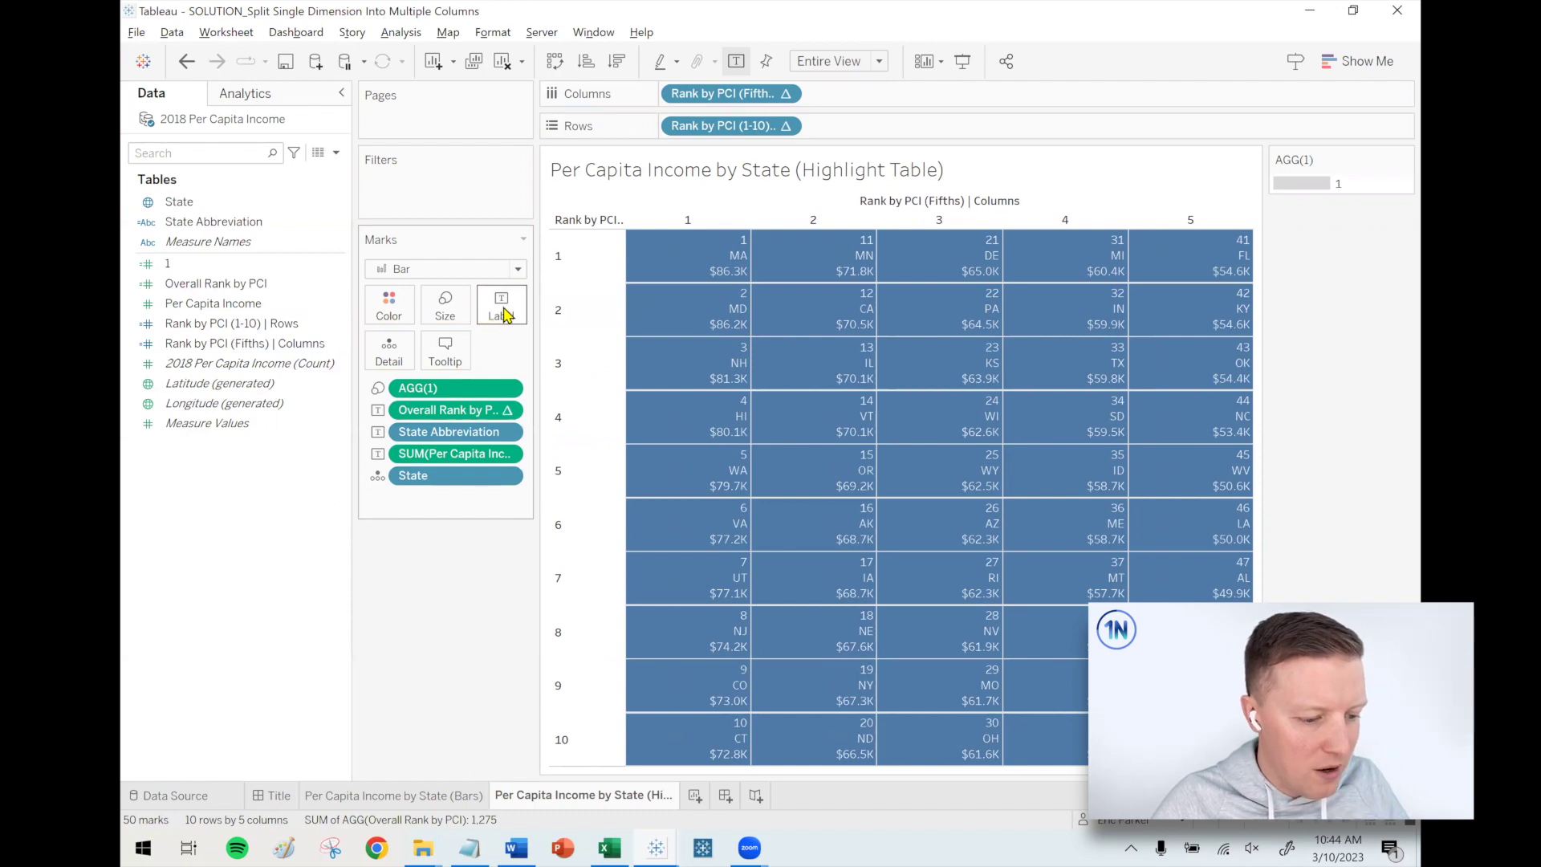
- Rearrange the label into centered lines, with rank, a period and State Abbreviation on the first and Per Capita Income on the second
left_click(503, 311)
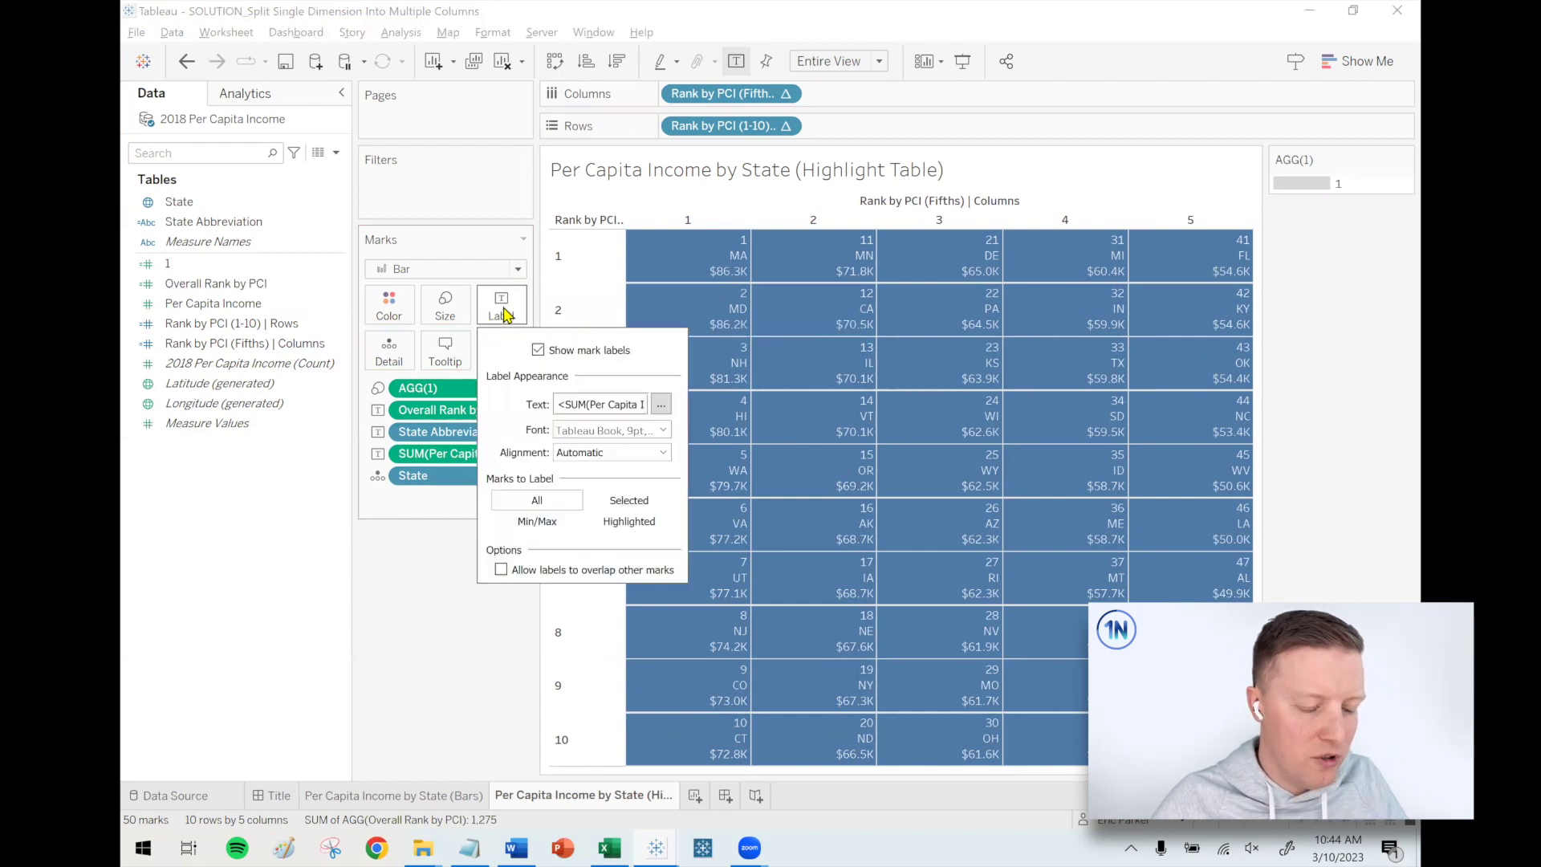
left_click(661, 406)
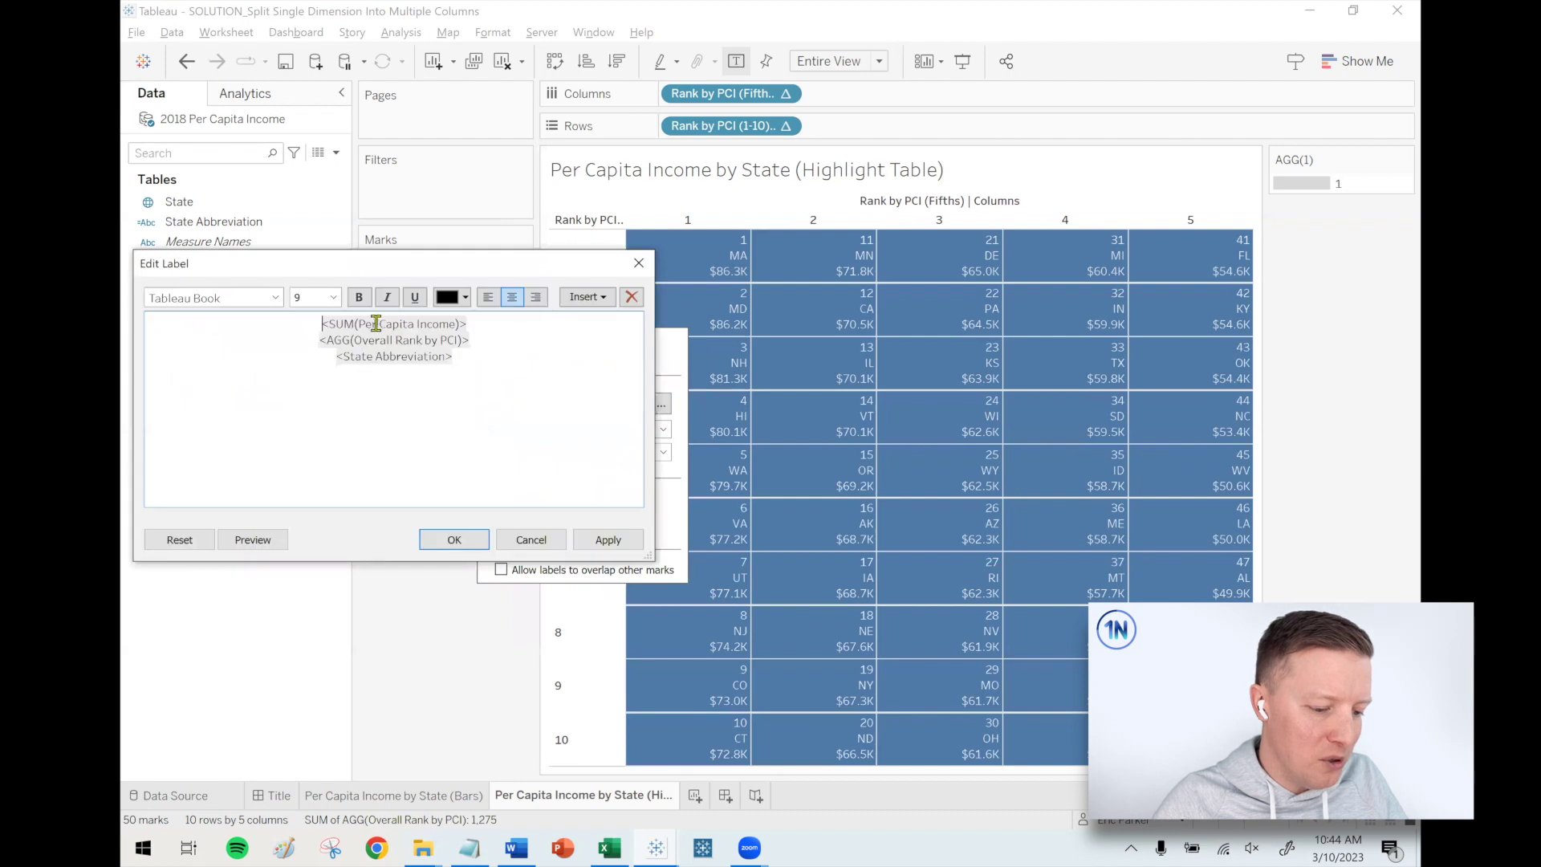
key("Return")
left_click_drag(479, 353, 338, 319)
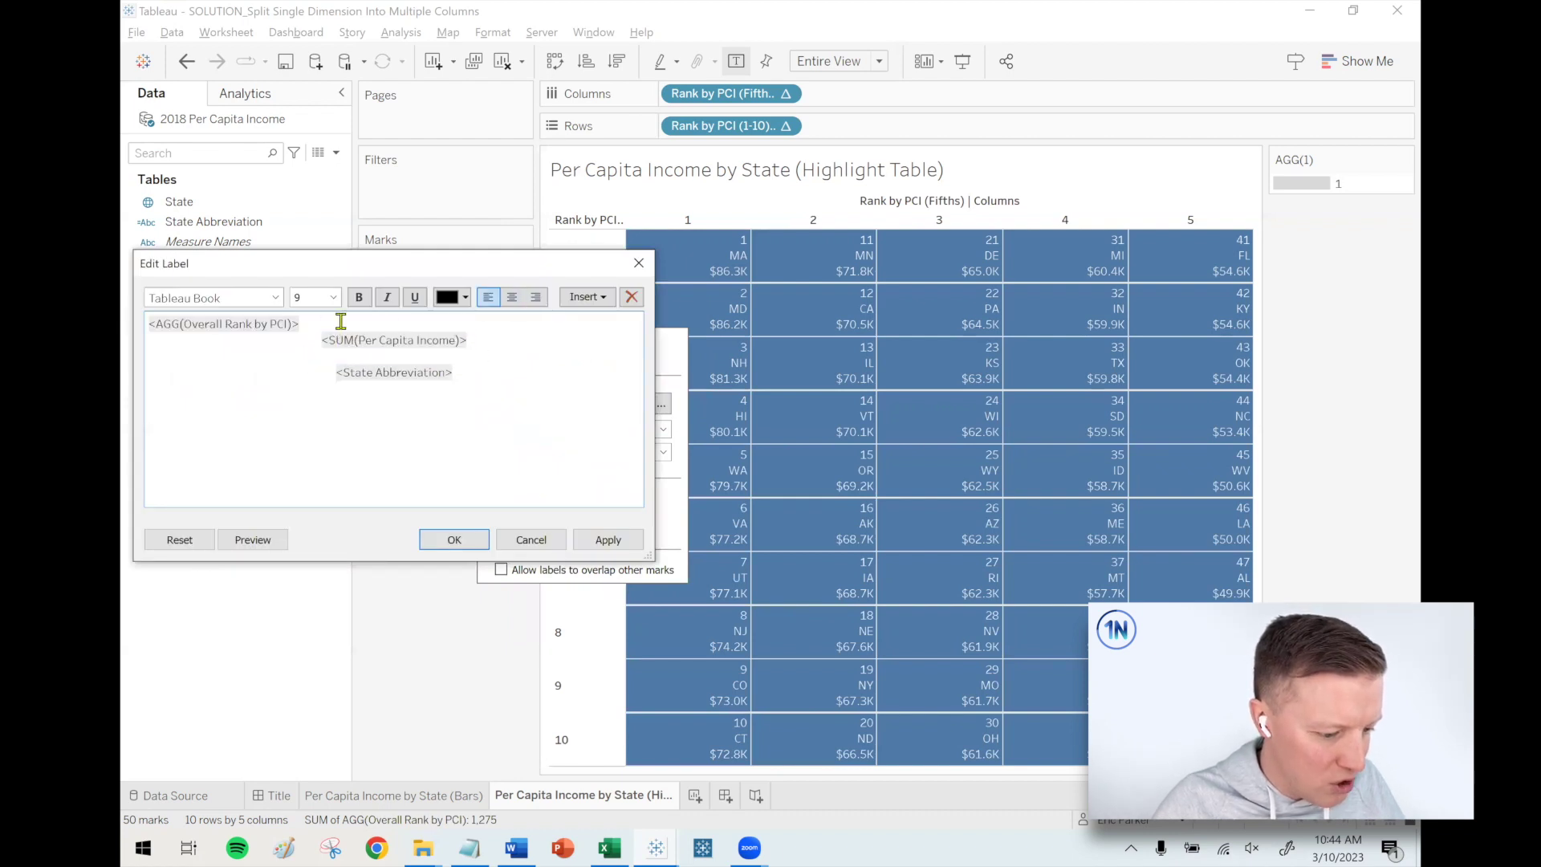
left_click_drag(463, 372, 366, 329)
key("ctrl+a")
left_click(513, 297)
left_click(458, 361)
key("BackSpace")
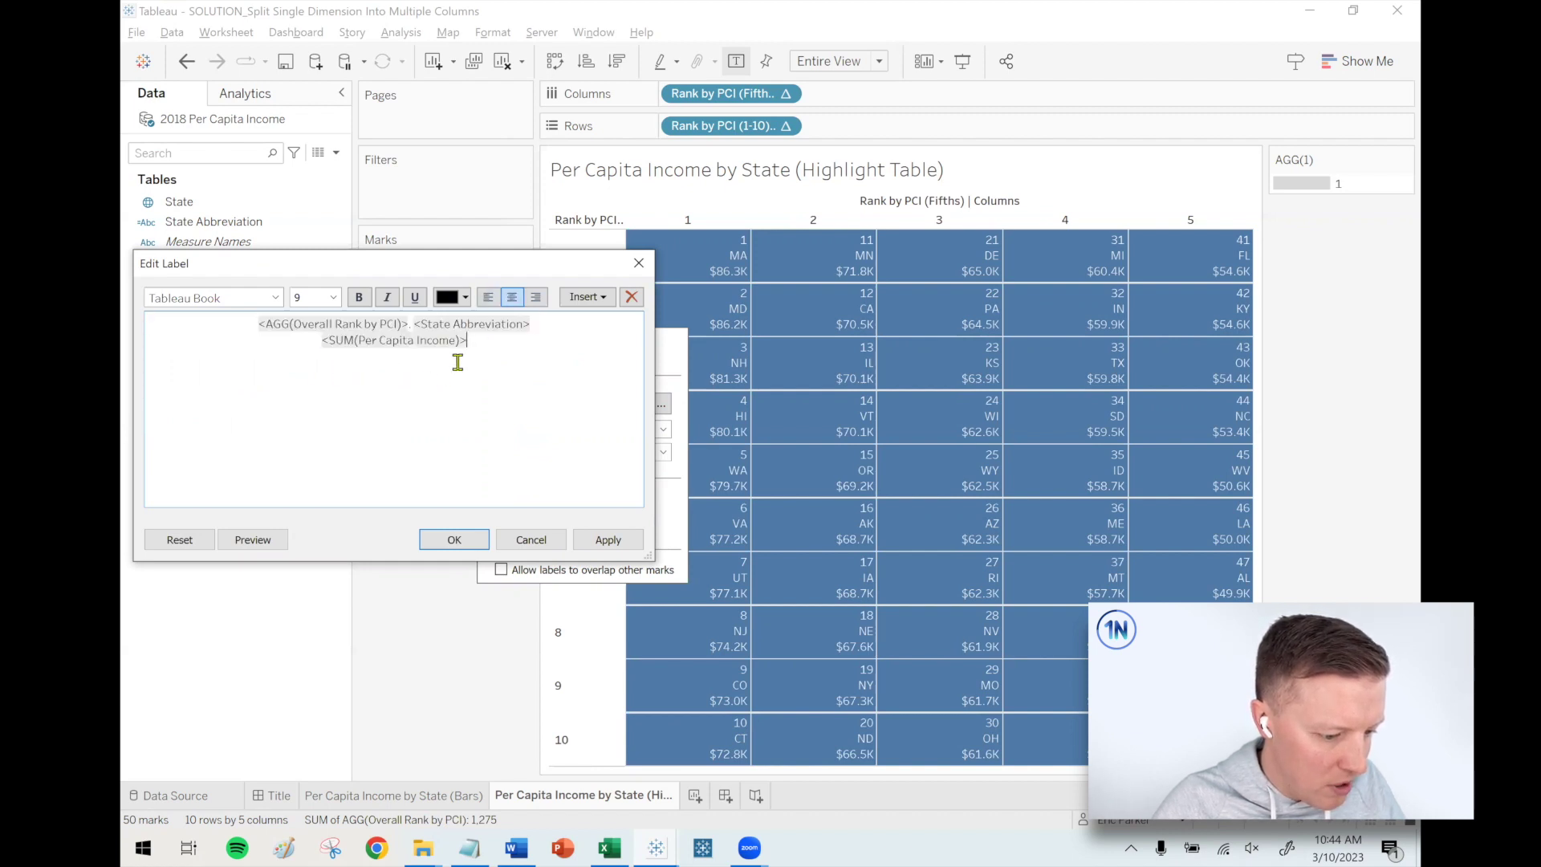
- Make the label's Per Capita Income line bold and center the labels horizontally in their cells
left_click_drag(491, 338, 310, 337)
left_click(358, 297)
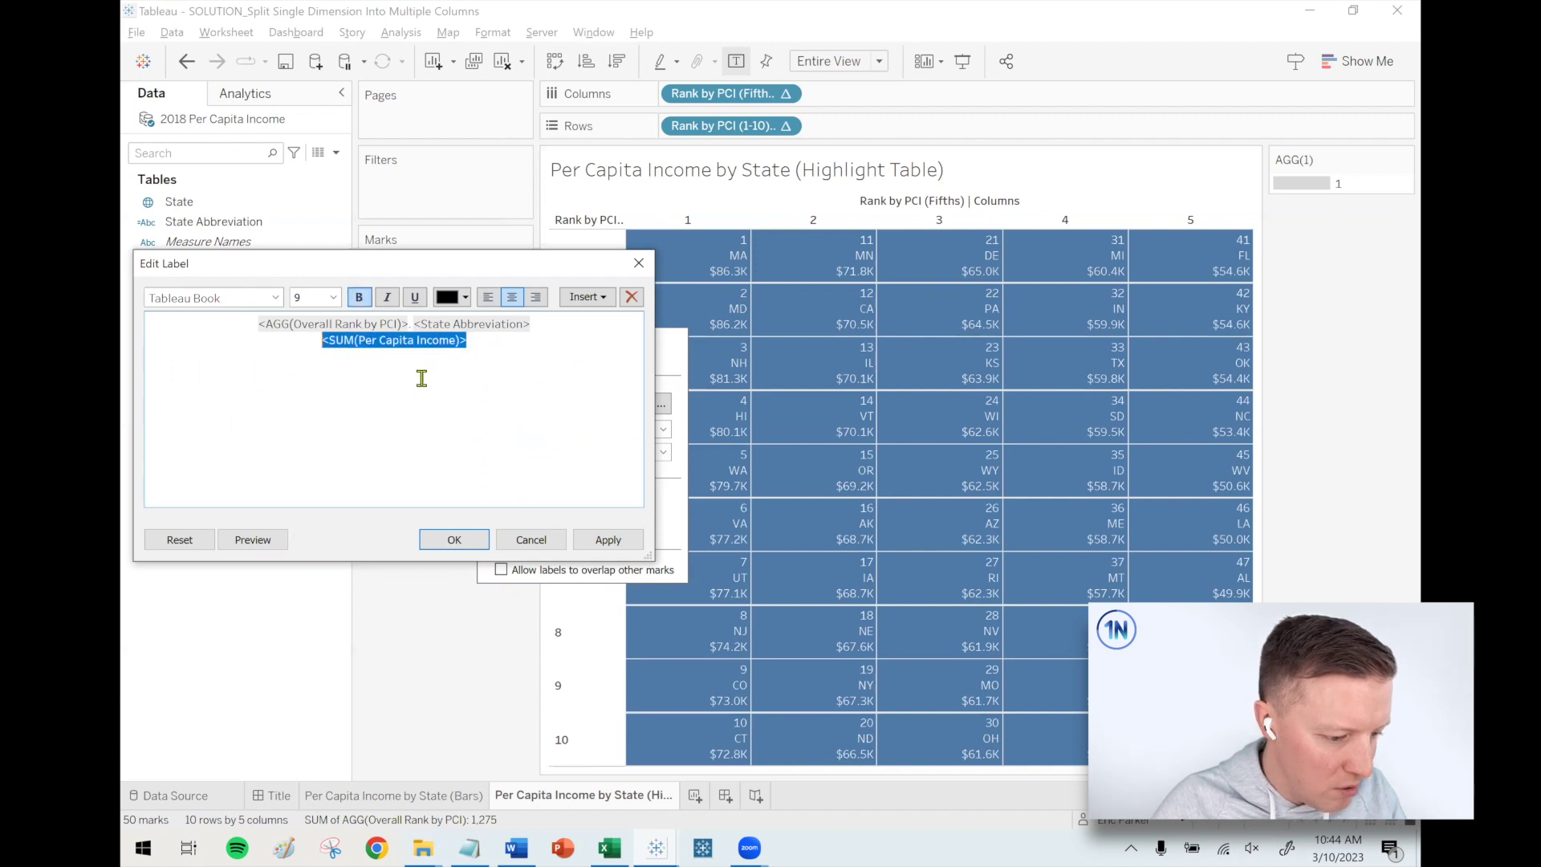
left_click(476, 543)
left_click(594, 453)
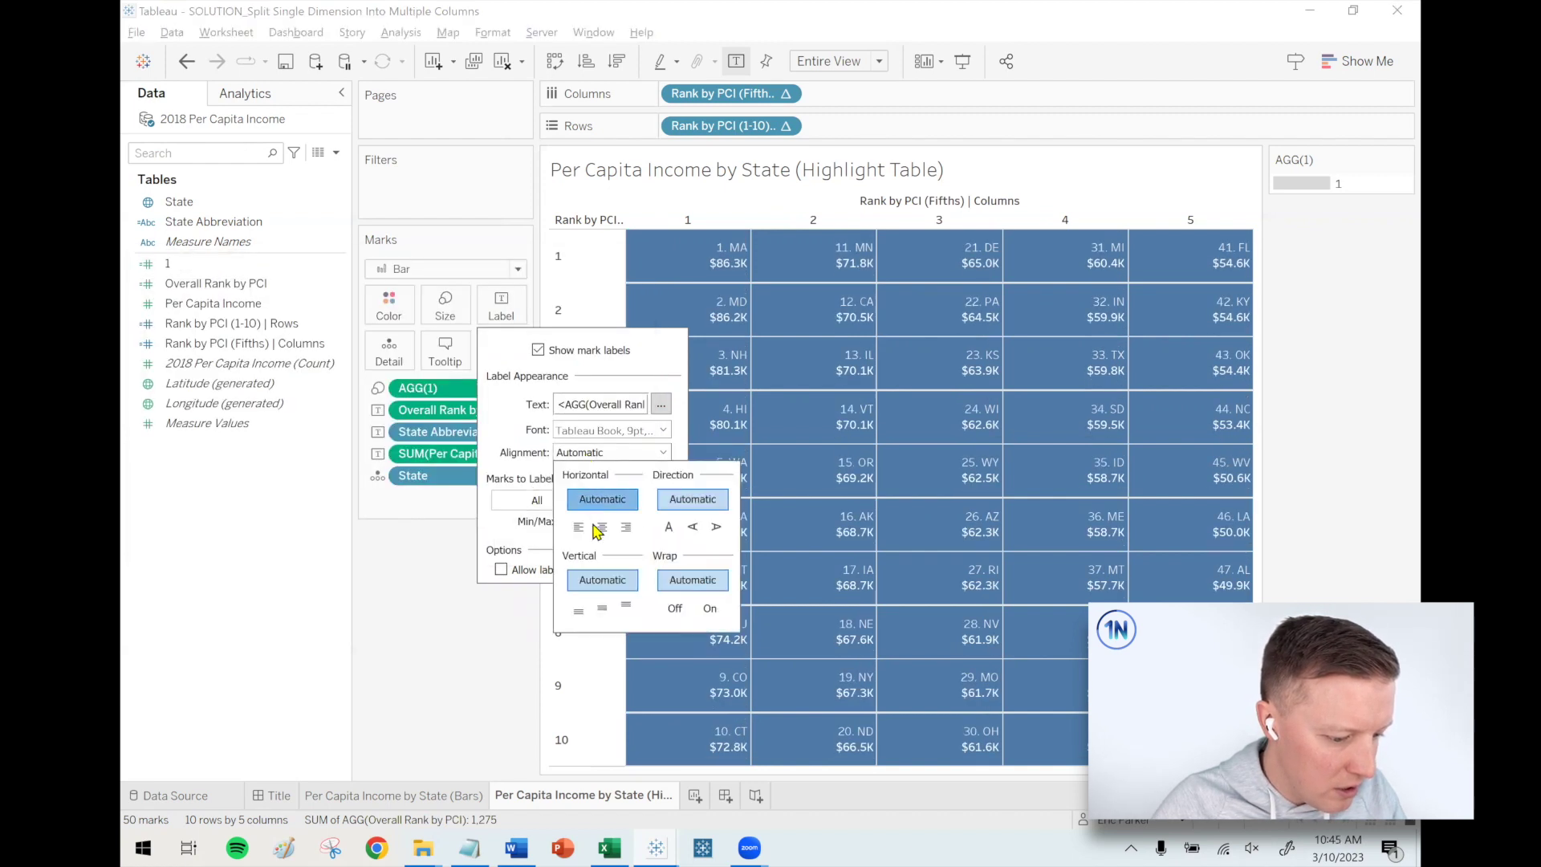
left_click(601, 526)
left_click(471, 585)
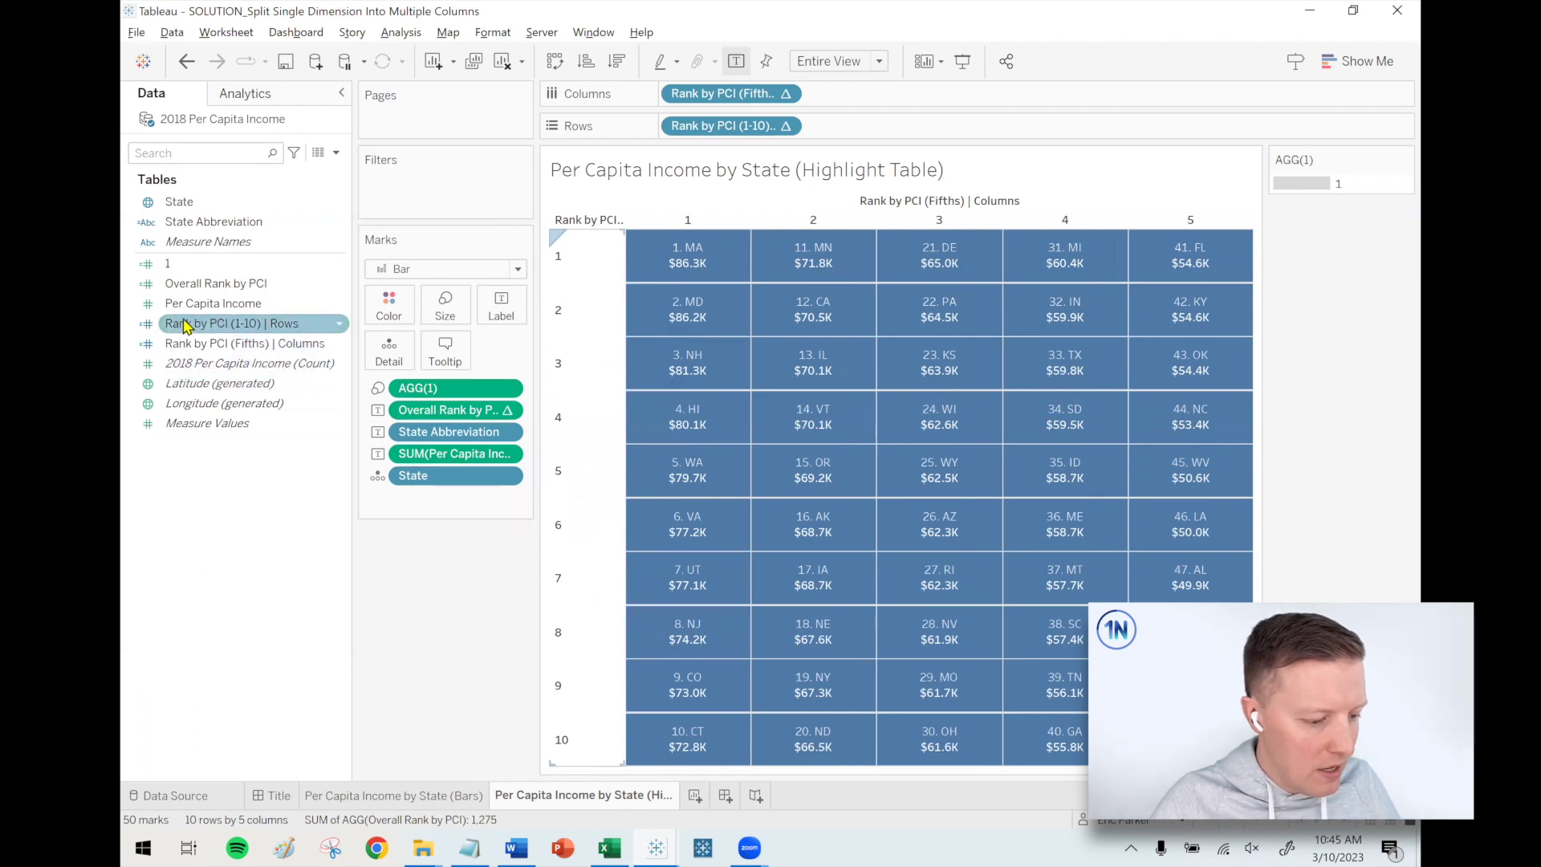
- Color the marks by Per Capita Income using a custom sequential palette based on the dark blue #165c8e
left_click_drag(173, 304, 389, 311)
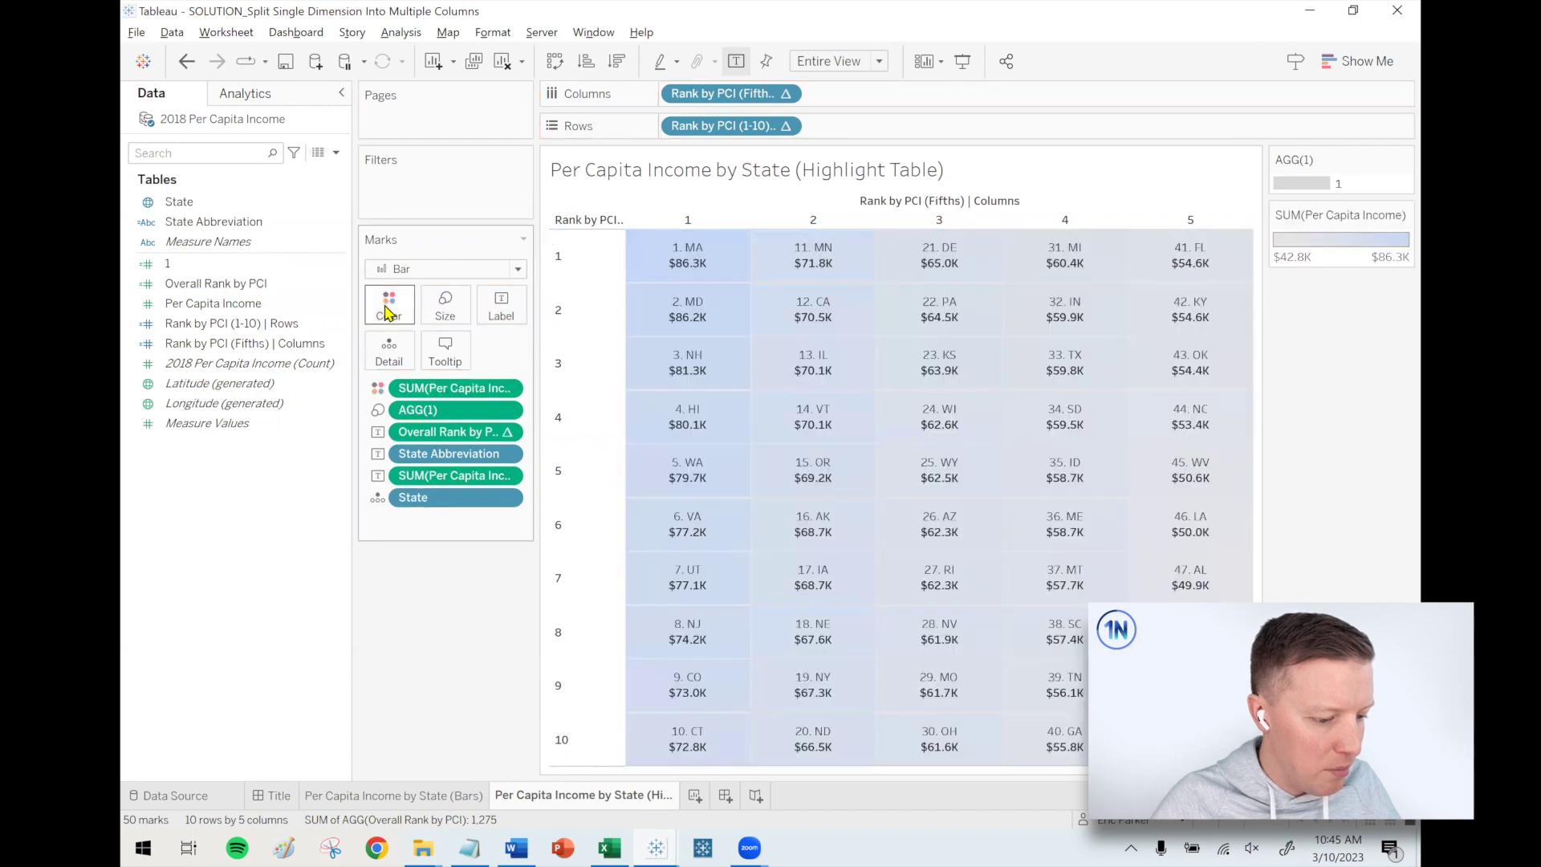
left_click(396, 310)
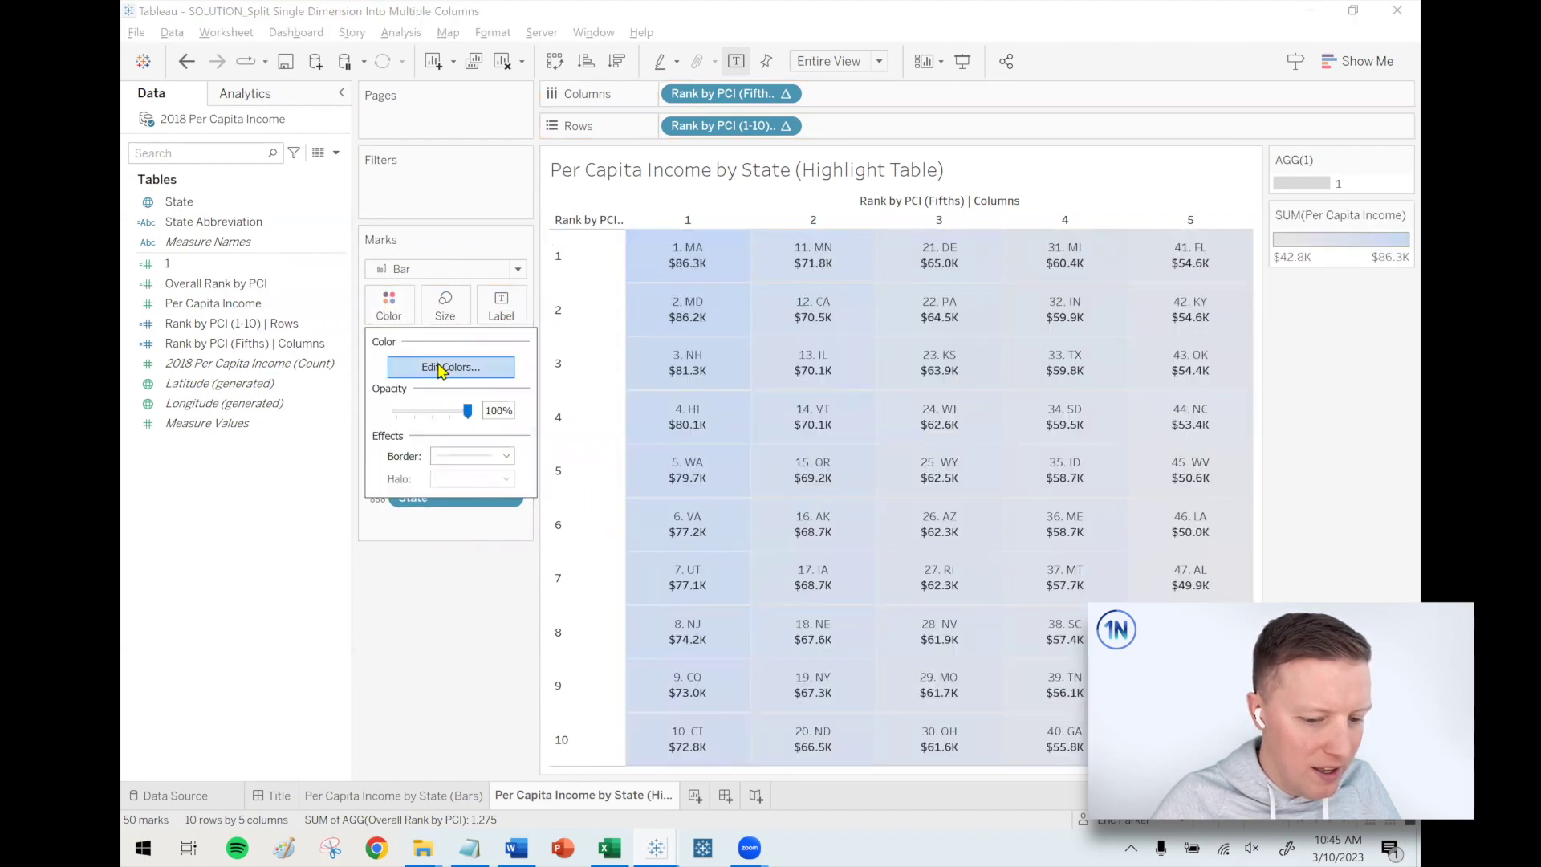
left_click(440, 366)
left_click(949, 347)
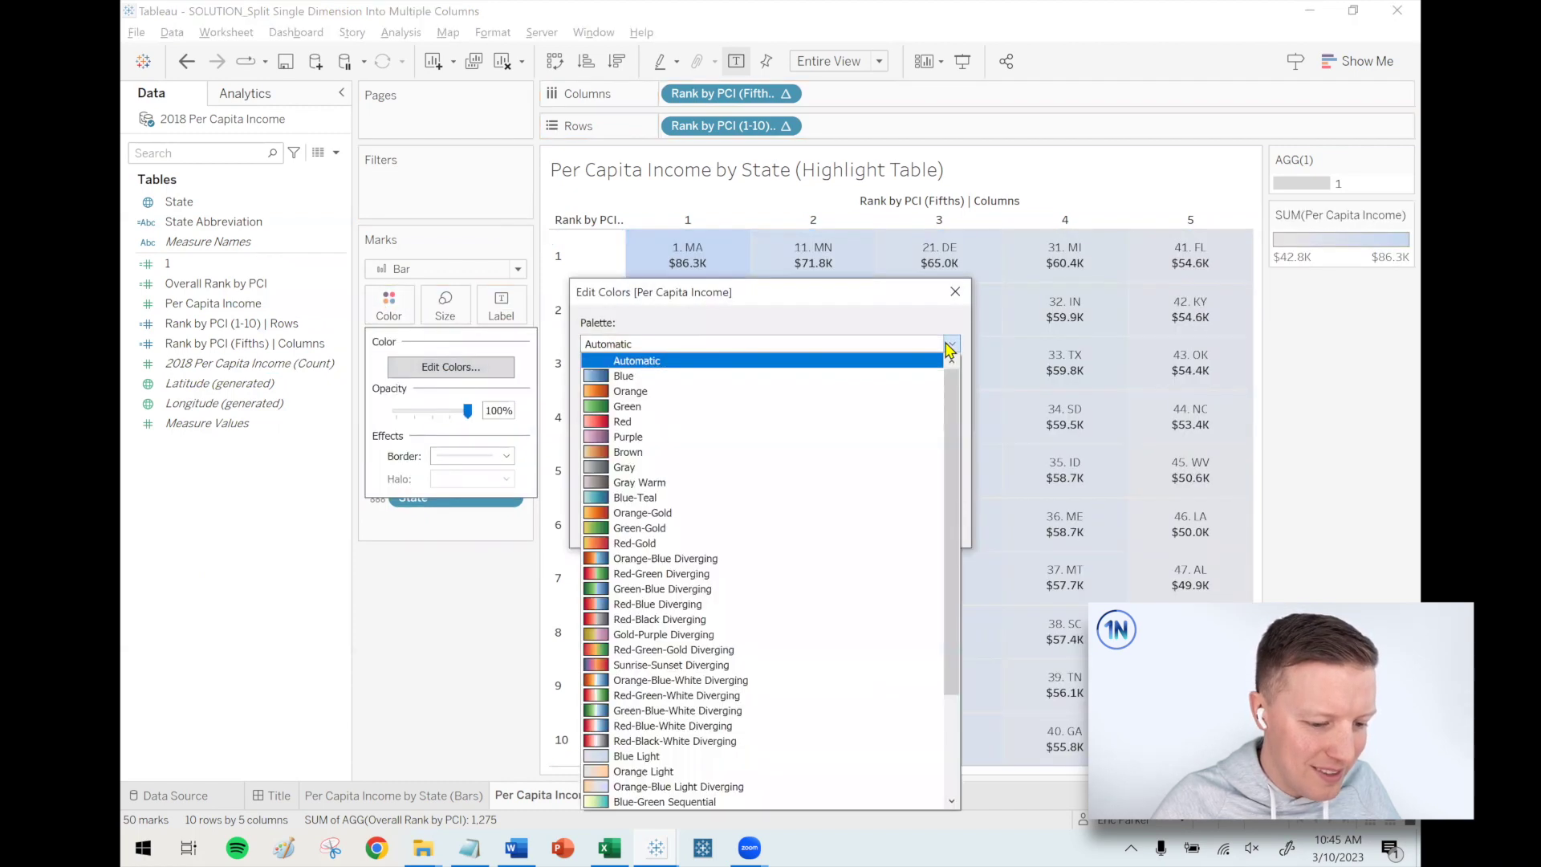
left_click(626, 375)
left_click(943, 366)
left_click(679, 505)
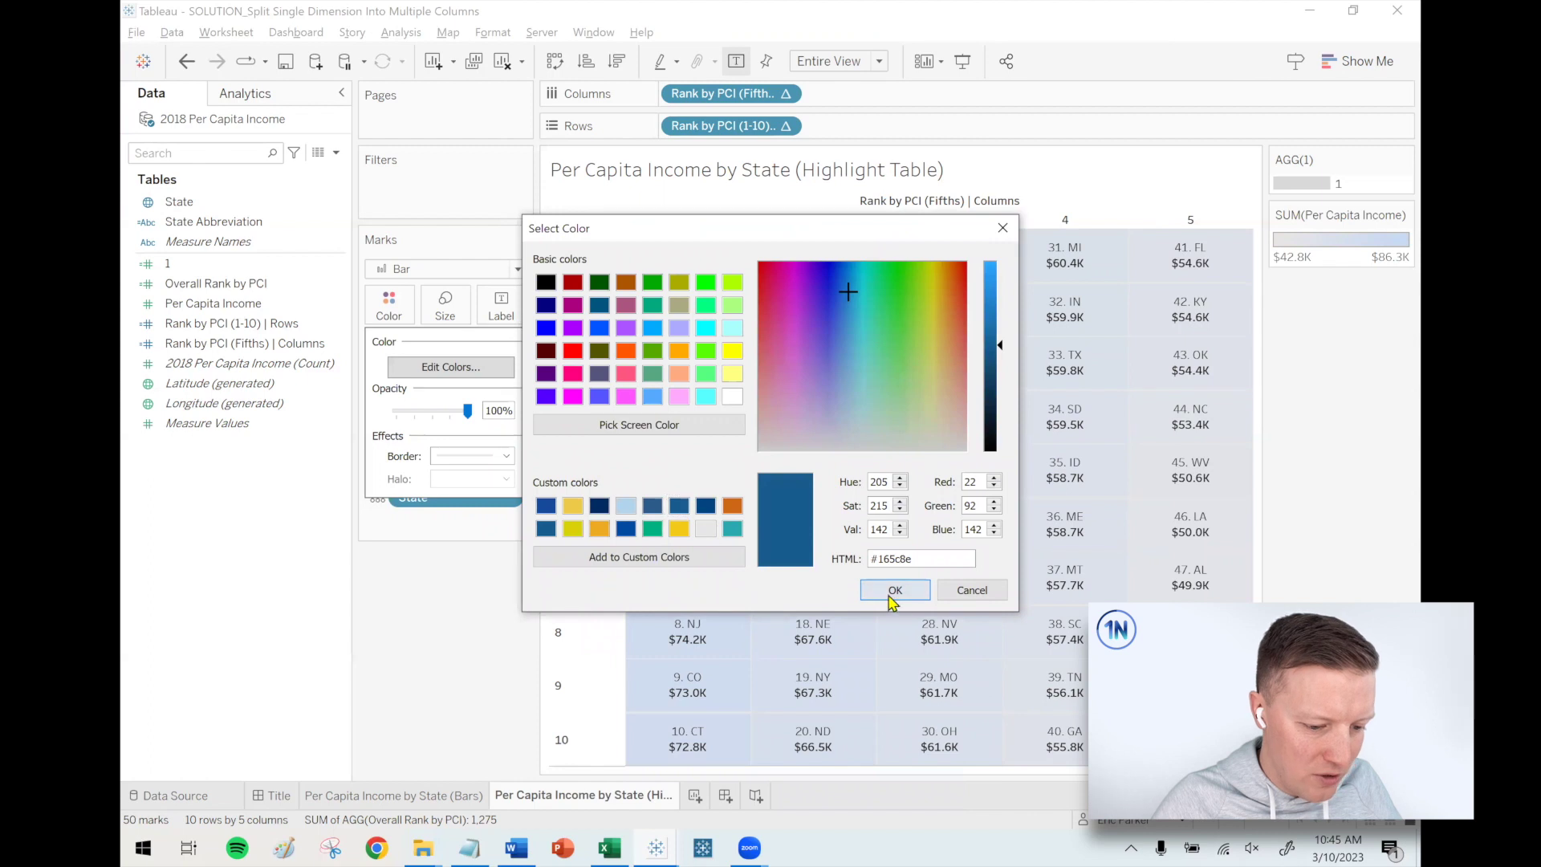
left_click(895, 590)
left_click(924, 526)
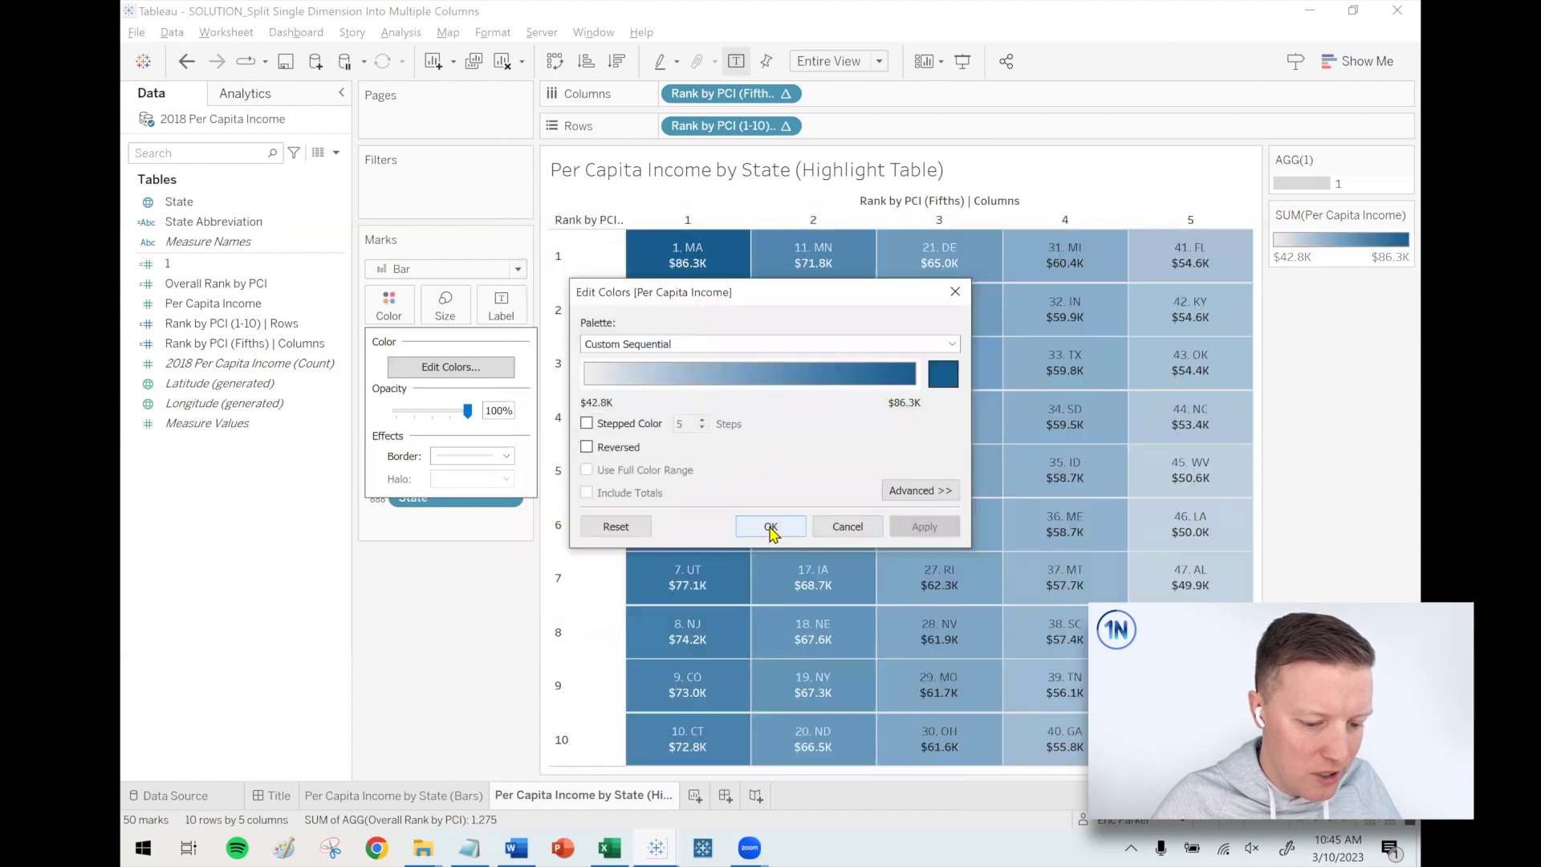
left_click(770, 528)
- Hide the headers of the row and column rank fields
right_click(733, 134)
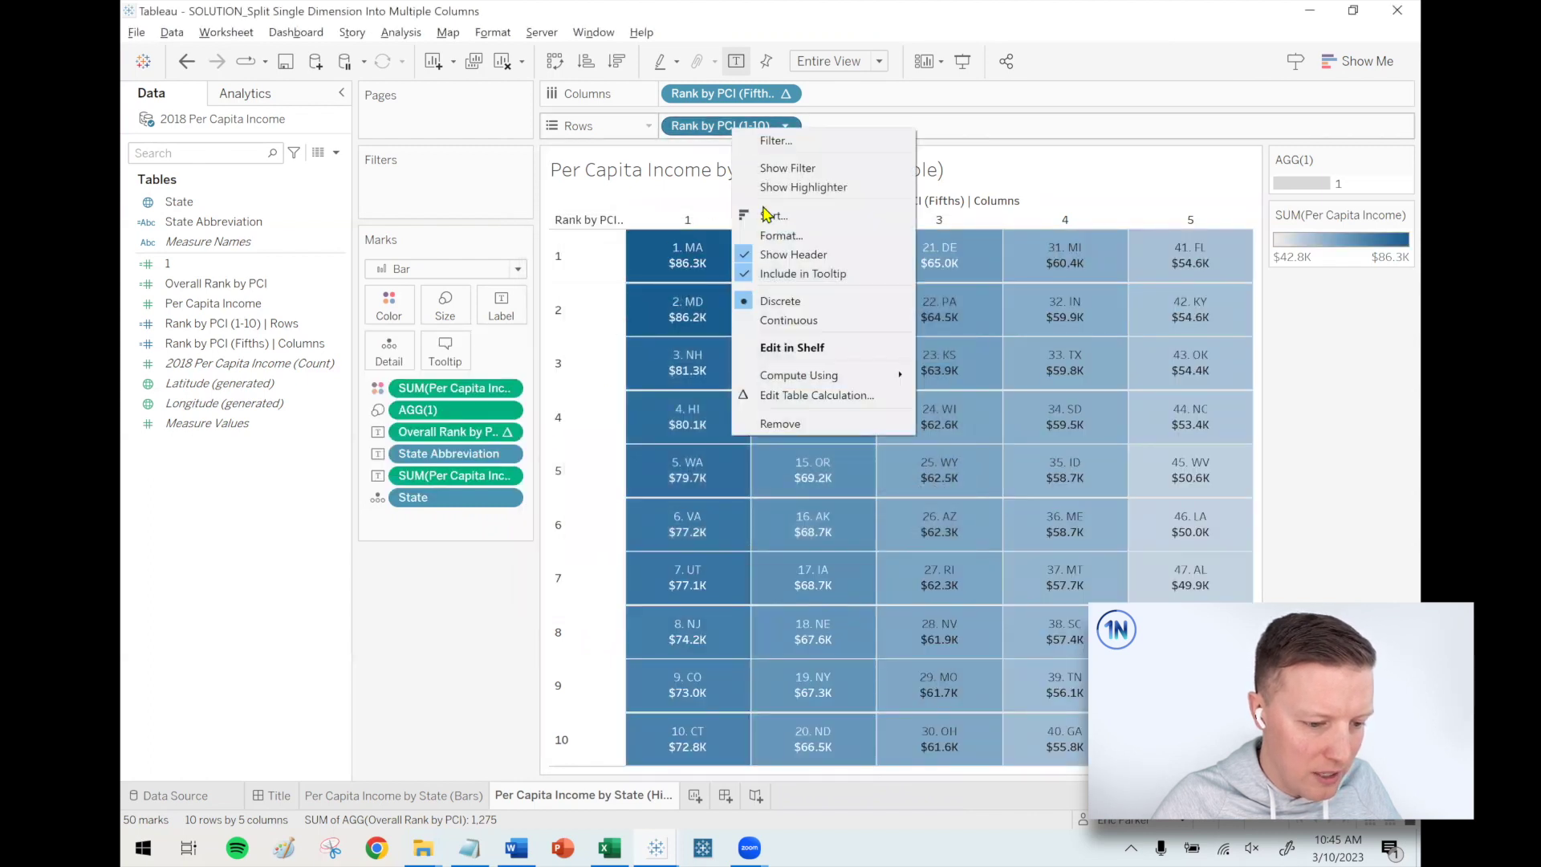
left_click(811, 319)
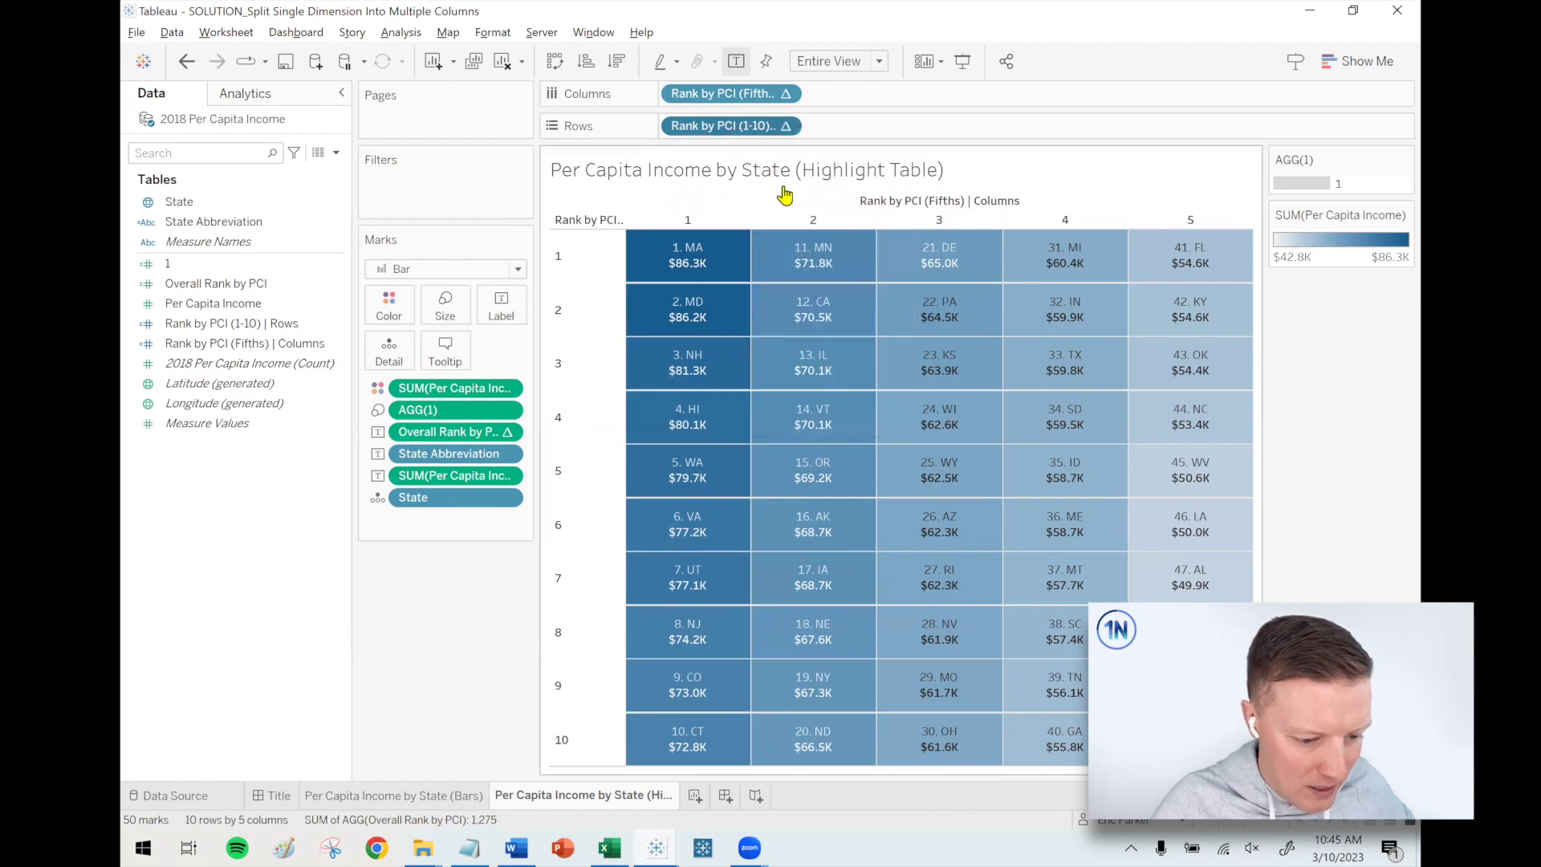
right_click(729, 96)
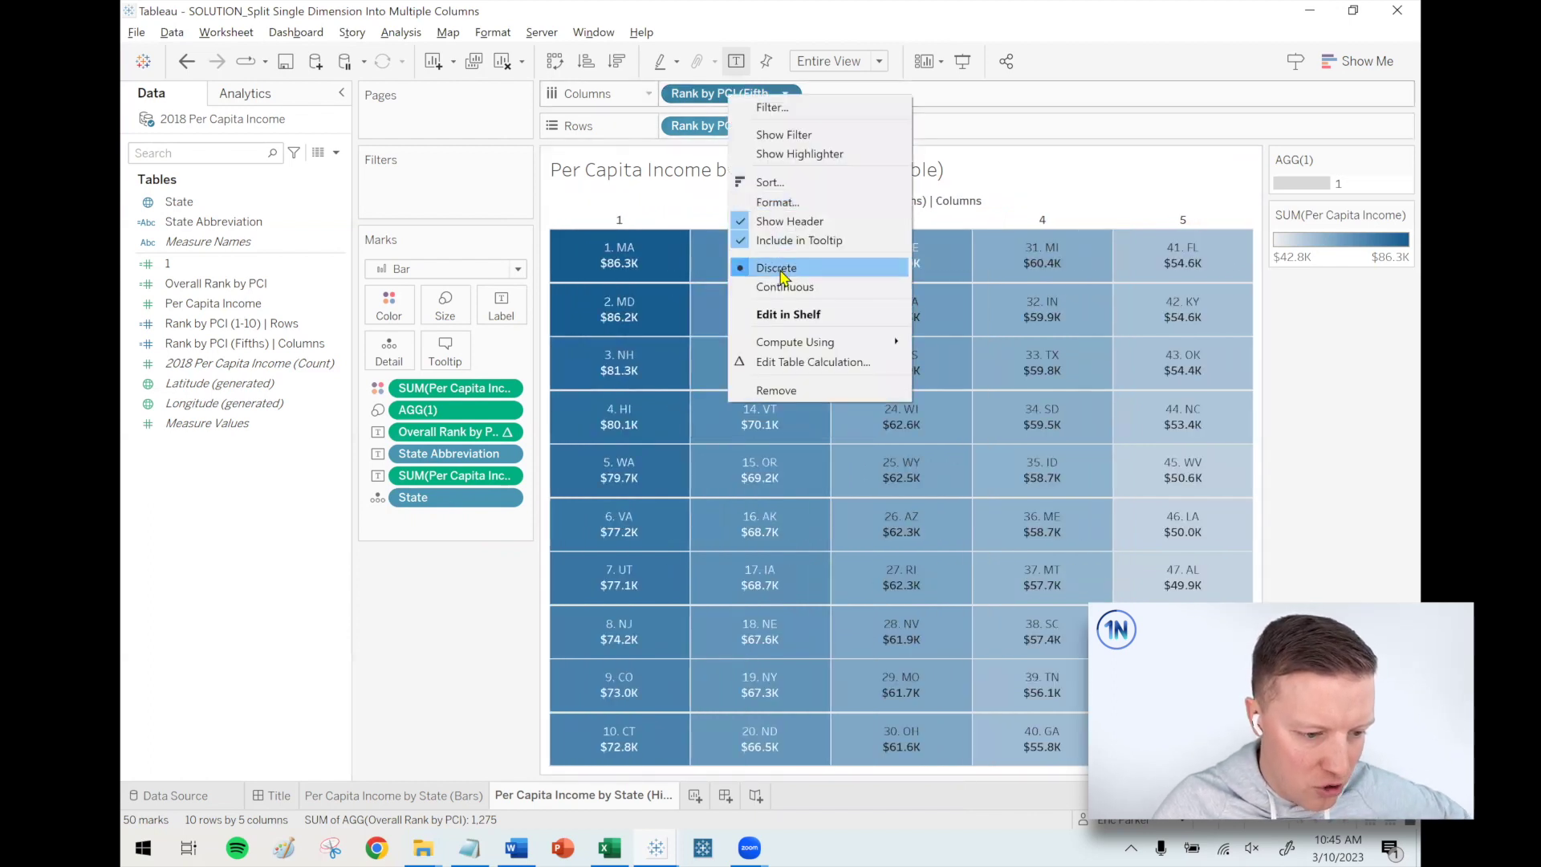
left_click(785, 221)
- Show a highlighter for the State dimension
right_click(424, 501)
left_click(475, 557)
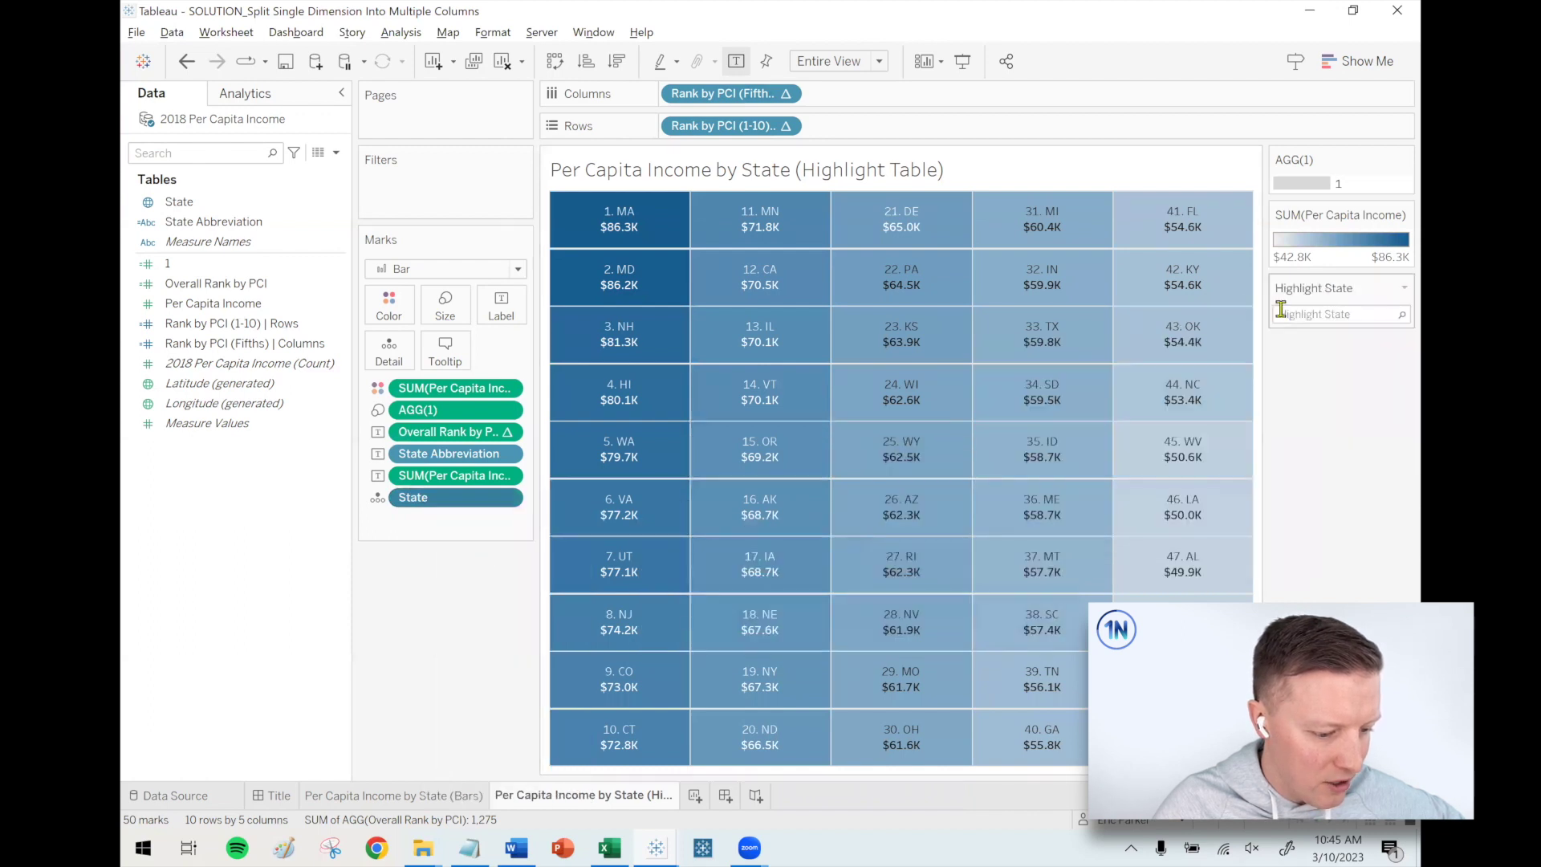
- Try out the State highlighter by searching for Arkansas and for states starting with "miss", and clear the search
left_click(1281, 312)
type("ar")
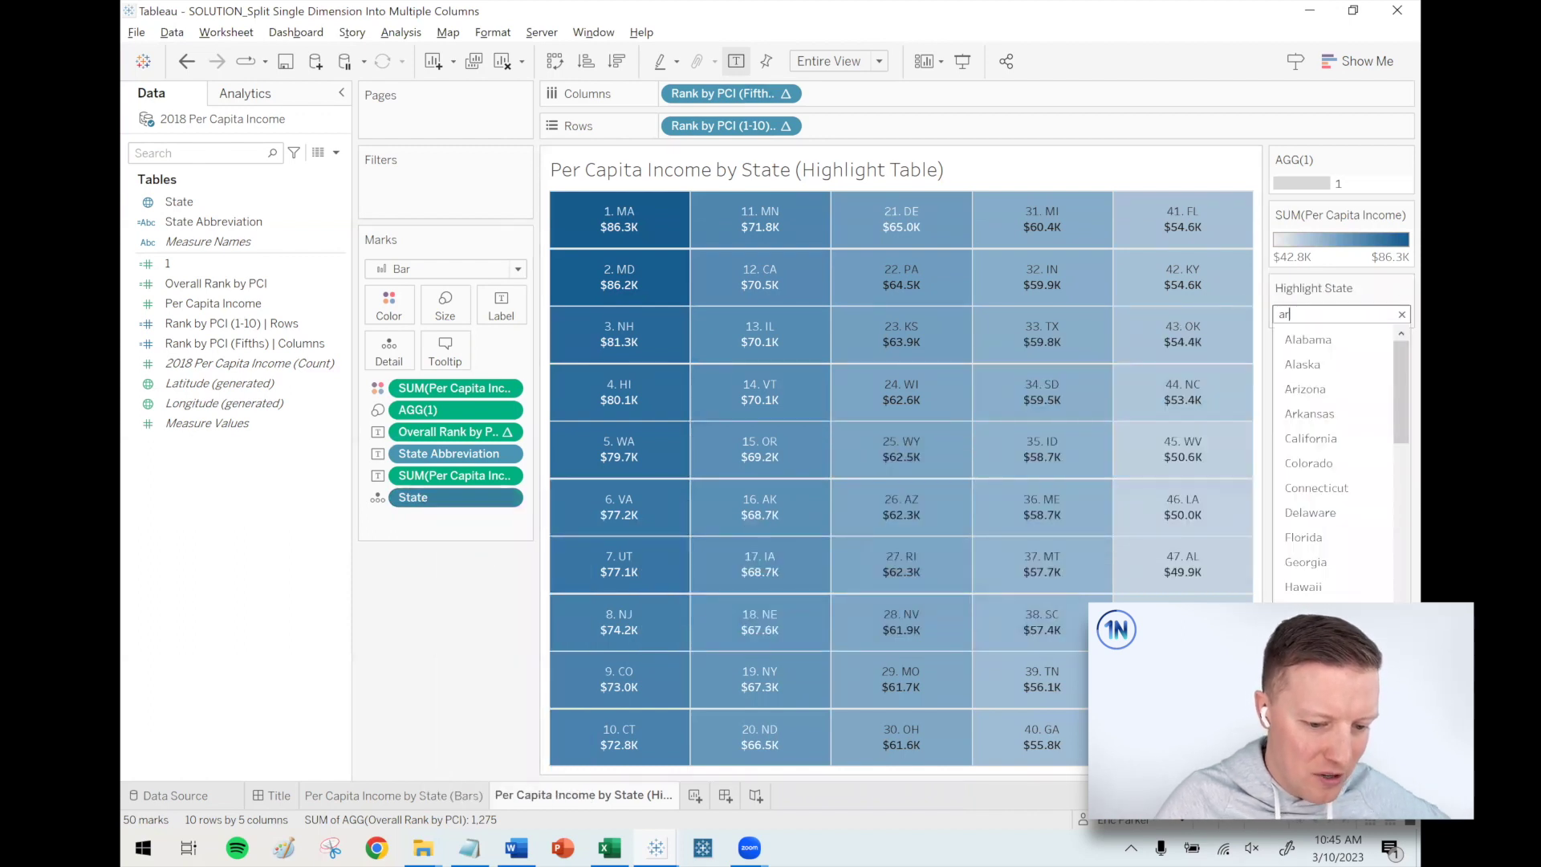
type("kanasa")
key("BackSpace")
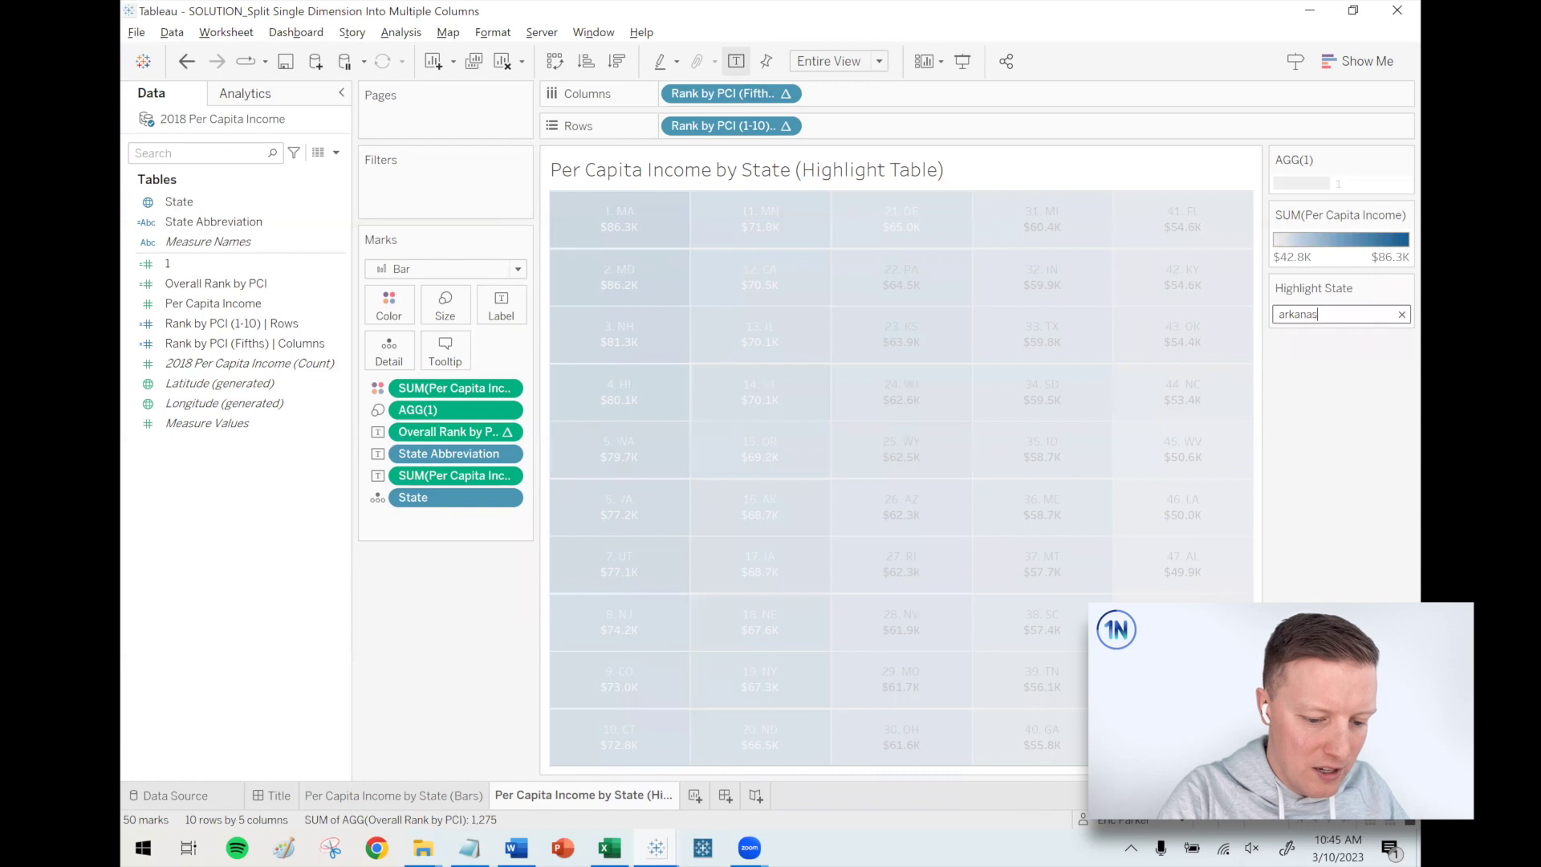
key("BackSpace")
key("ctrl+a")
type("m")
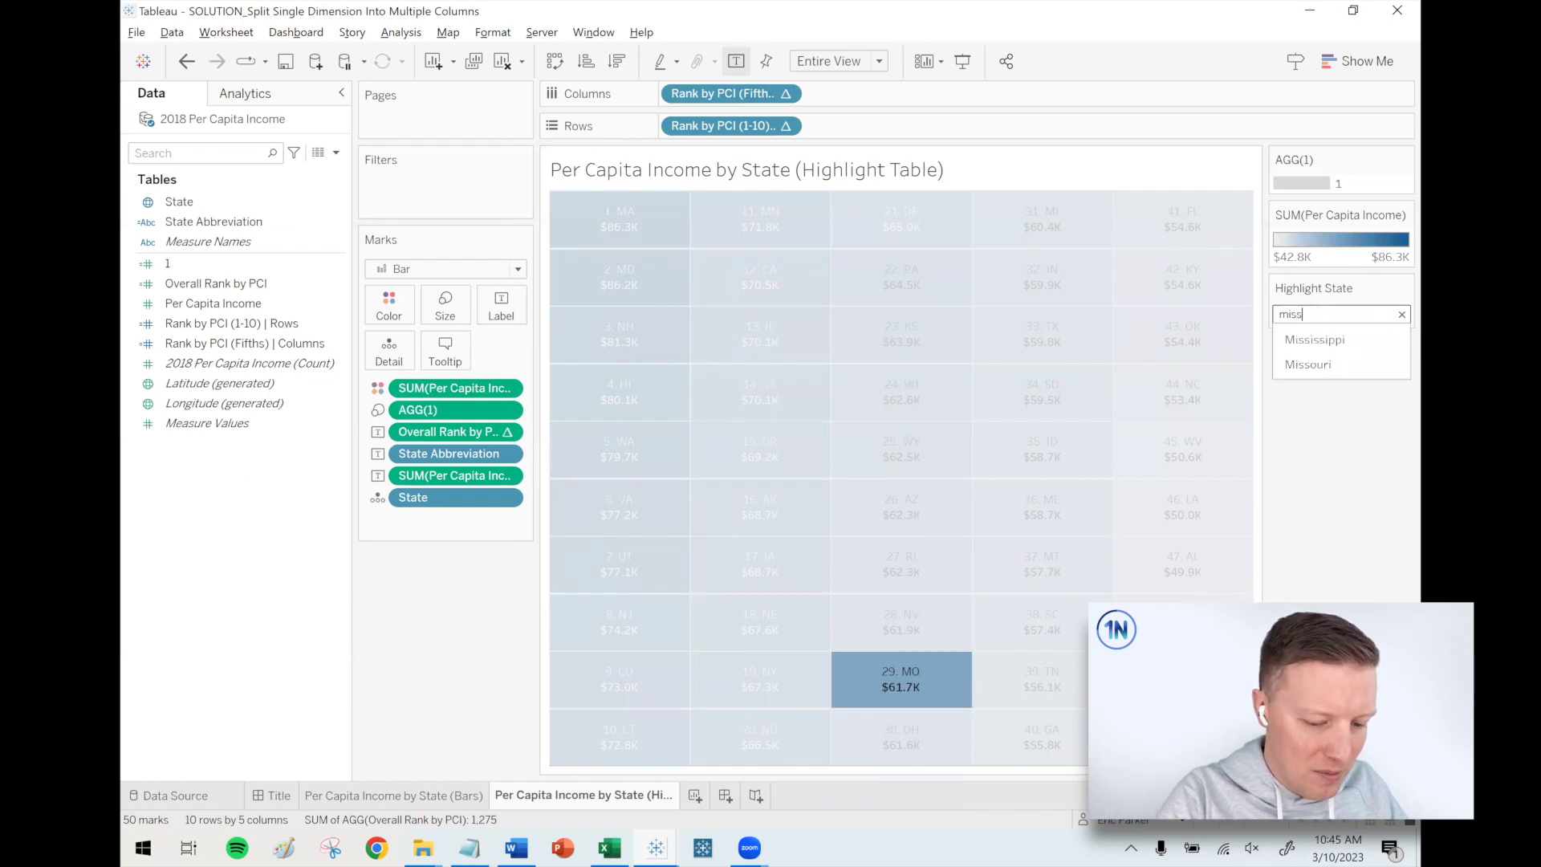
key("BackSpace")
key("BackSpace")
key("BackSpace")
left_click(451, 610)
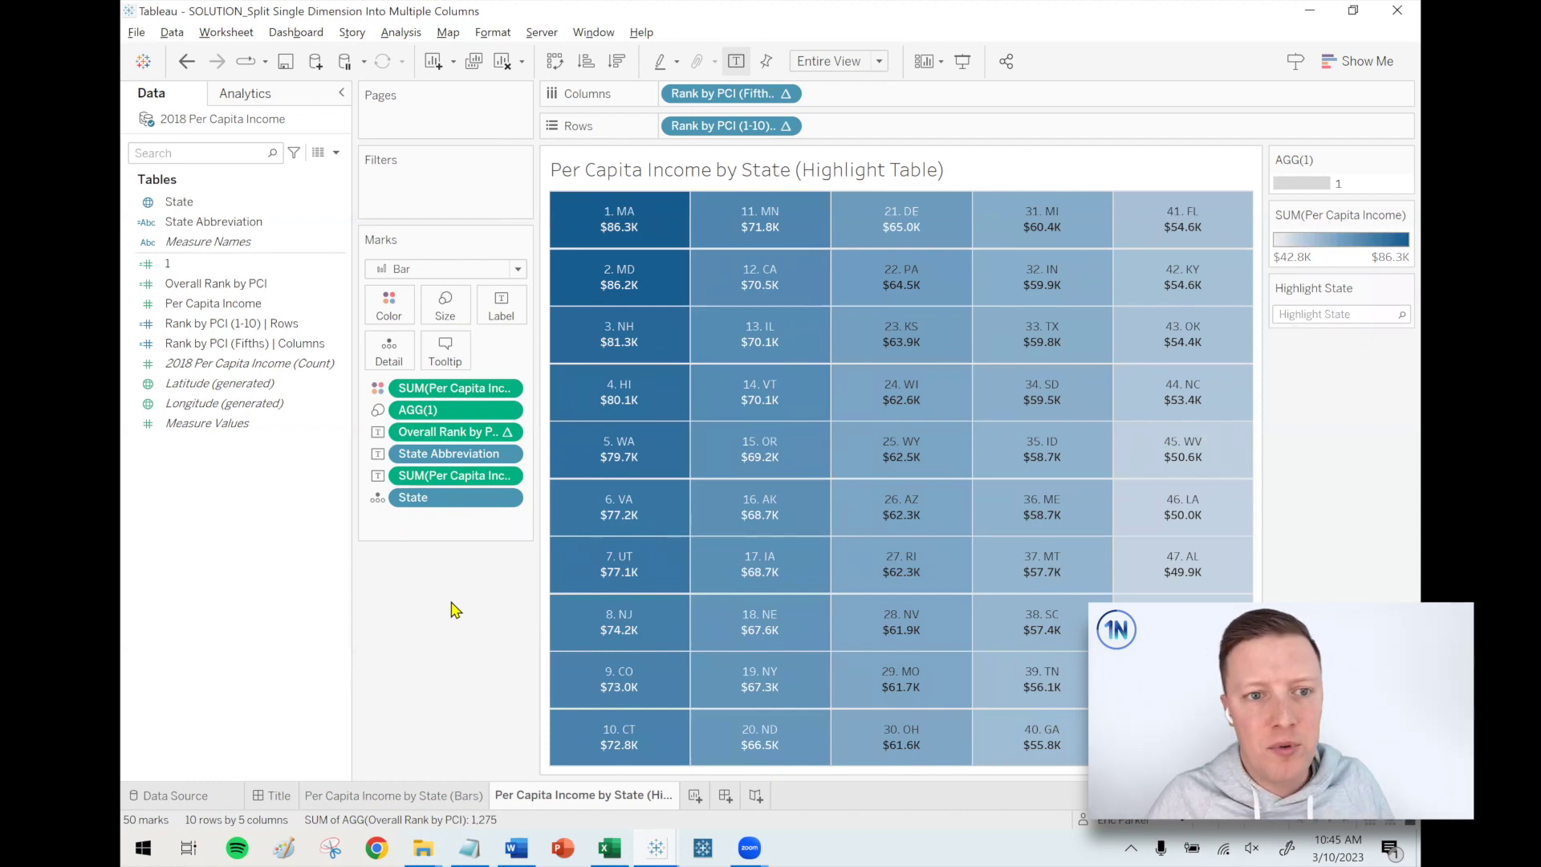
- Look up the RANK_PERCENTILE description in the calculation editor's function reference, and close the editor without creating a field
right_click(205, 527)
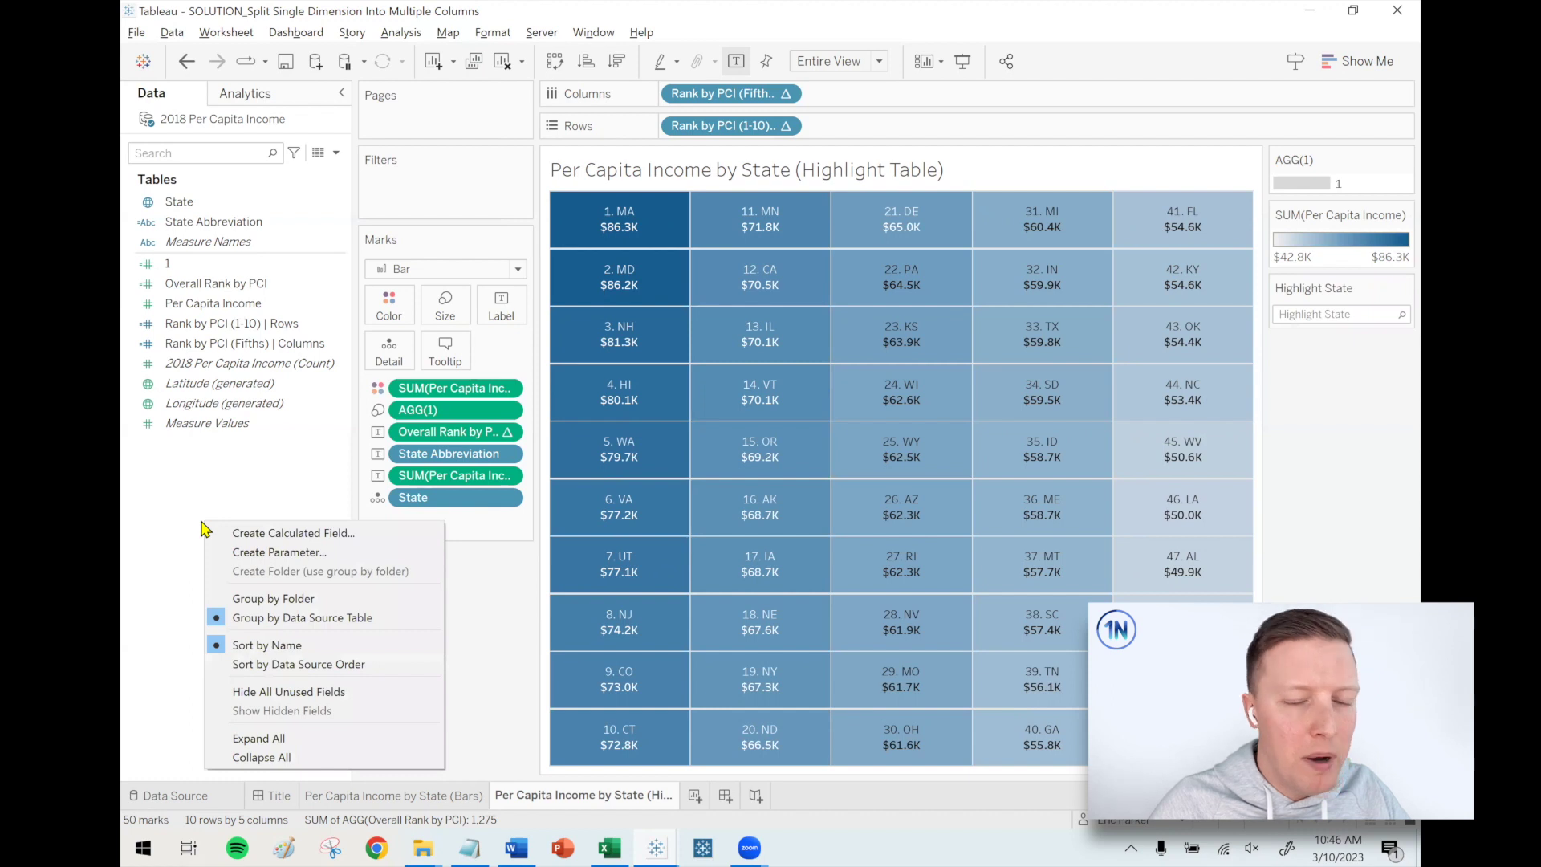
left_click(265, 534)
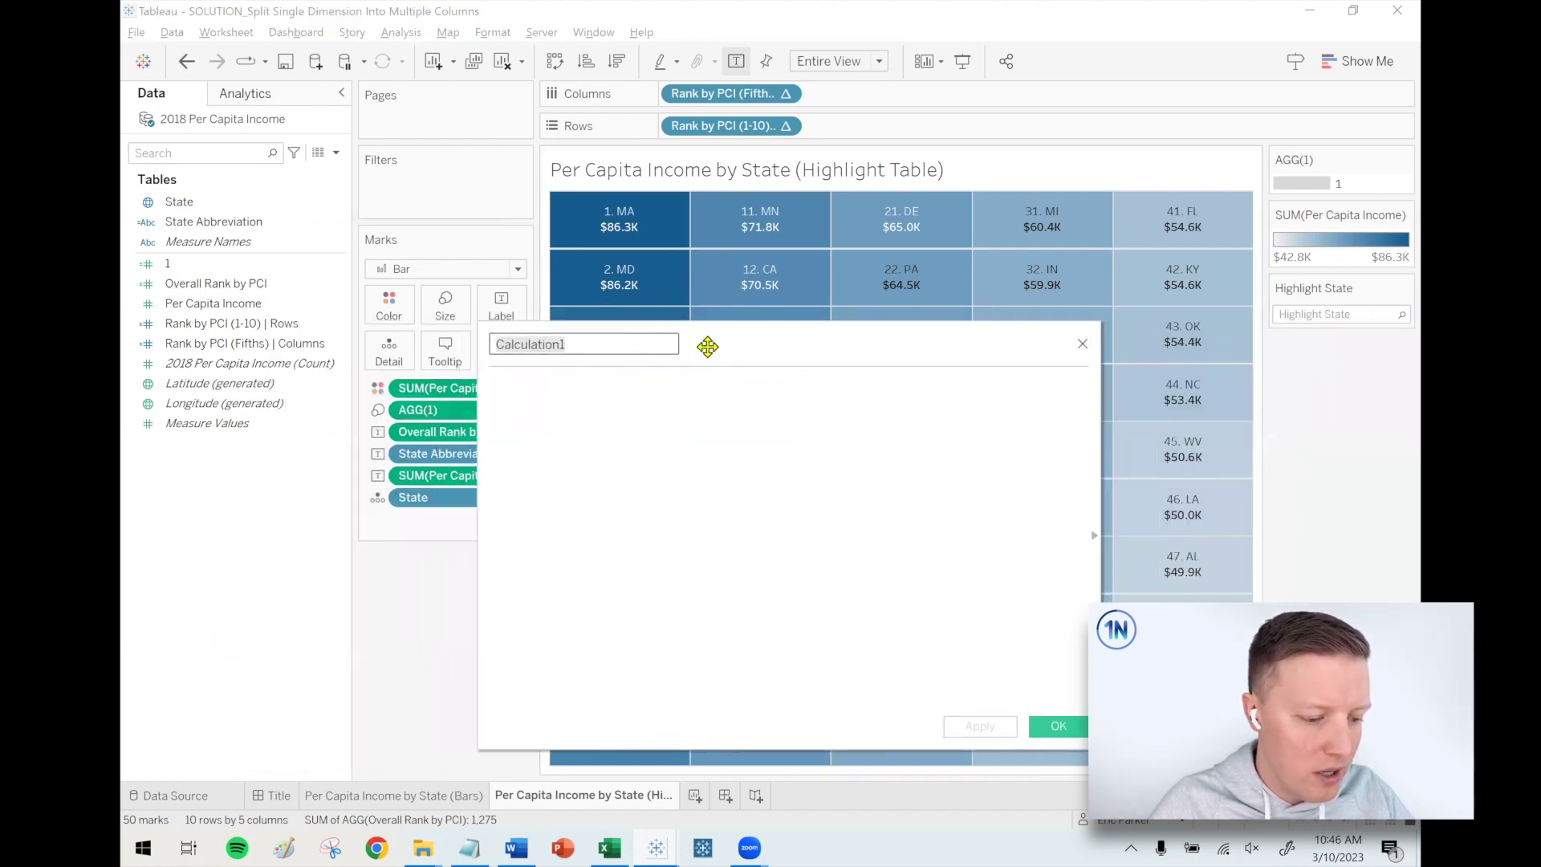
left_click(891, 497)
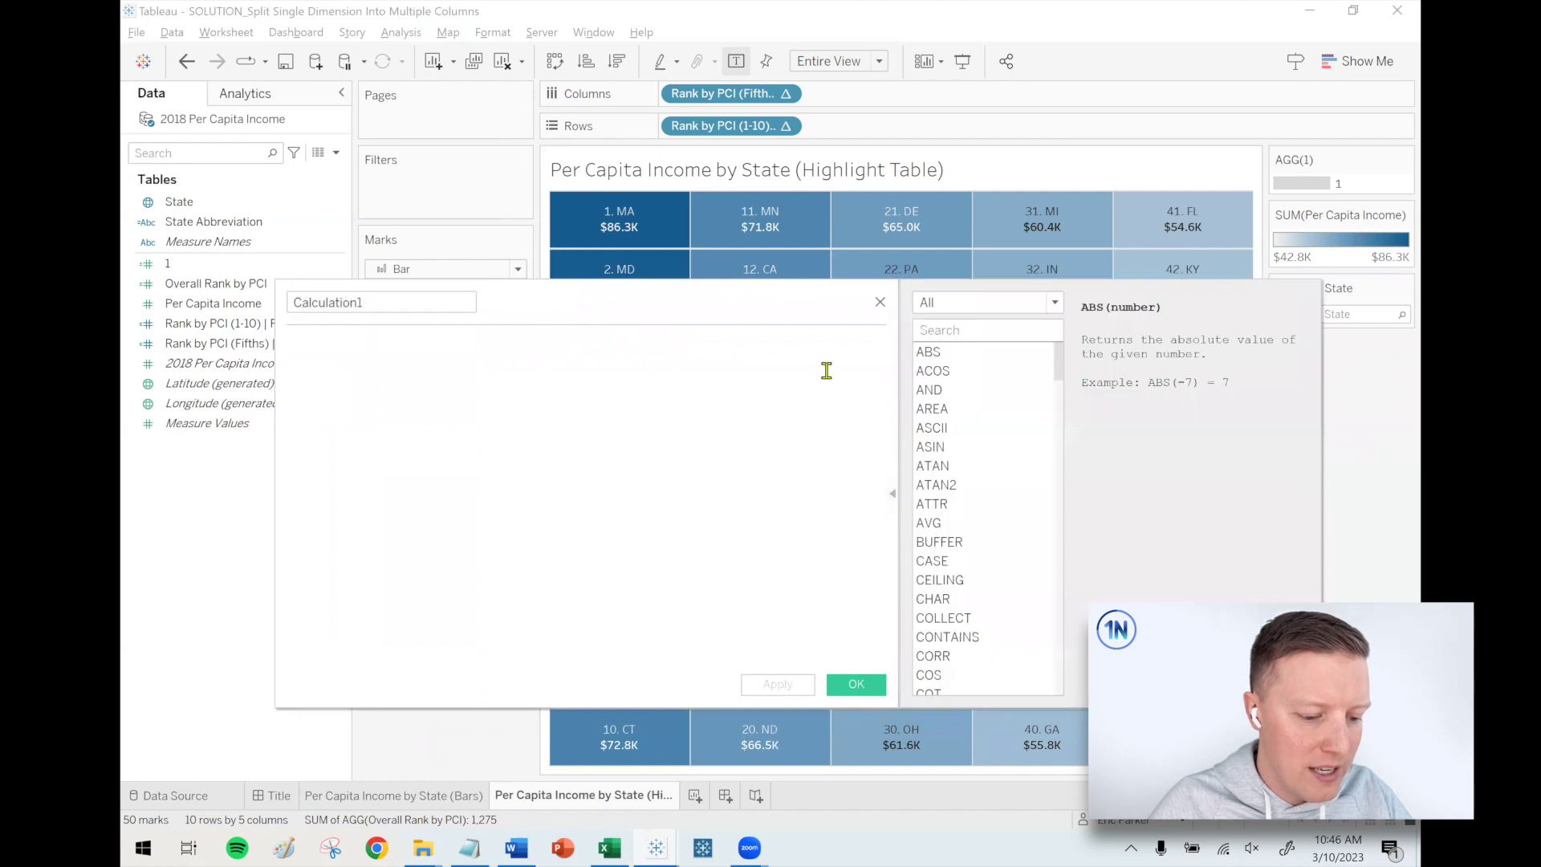
left_click_drag(787, 300, 779, 305)
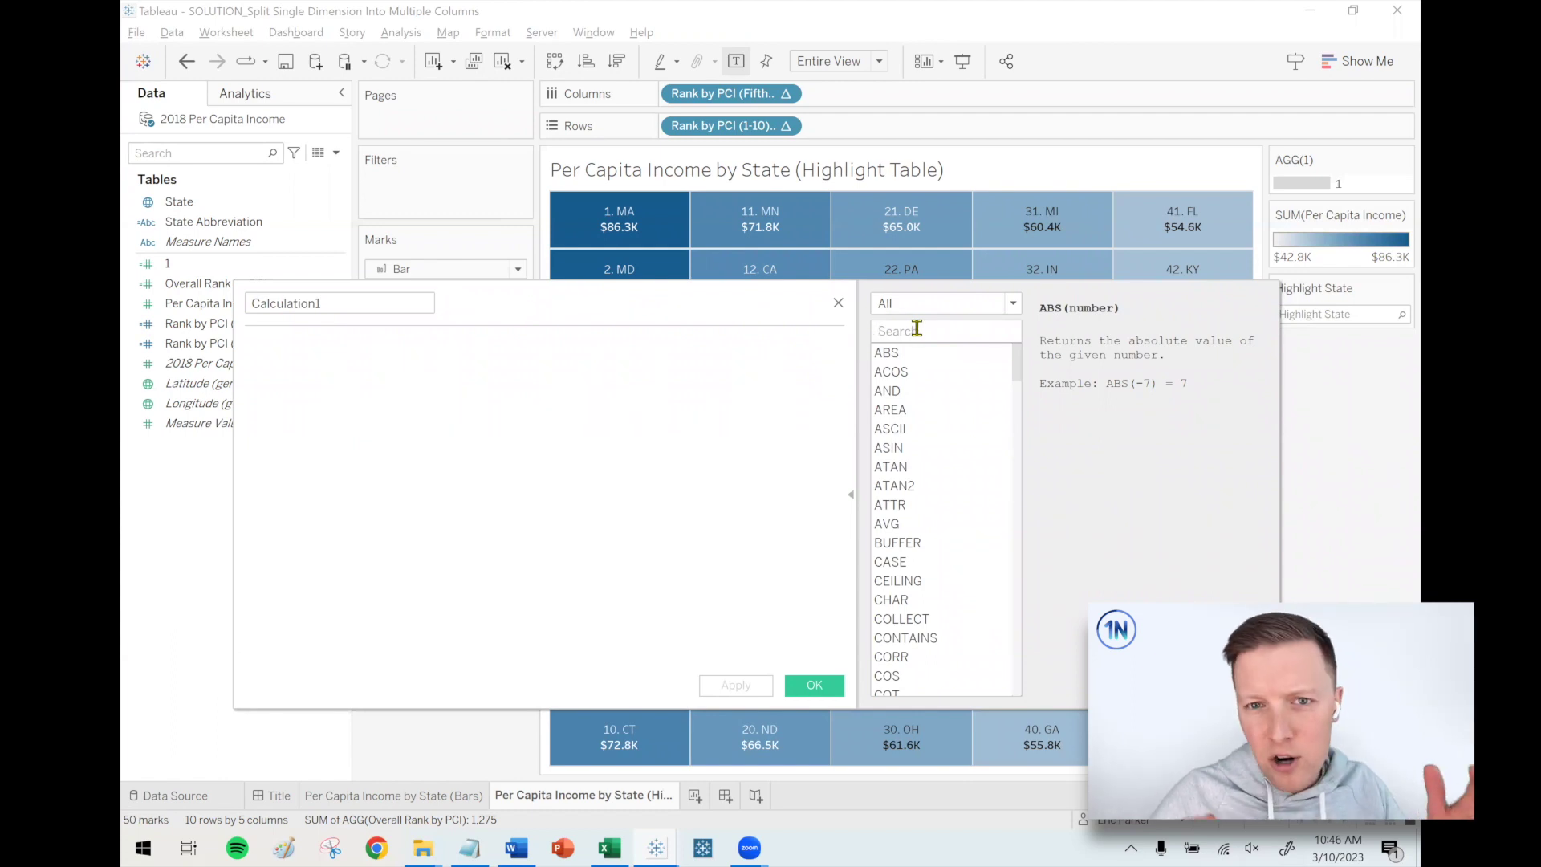
type("pc")
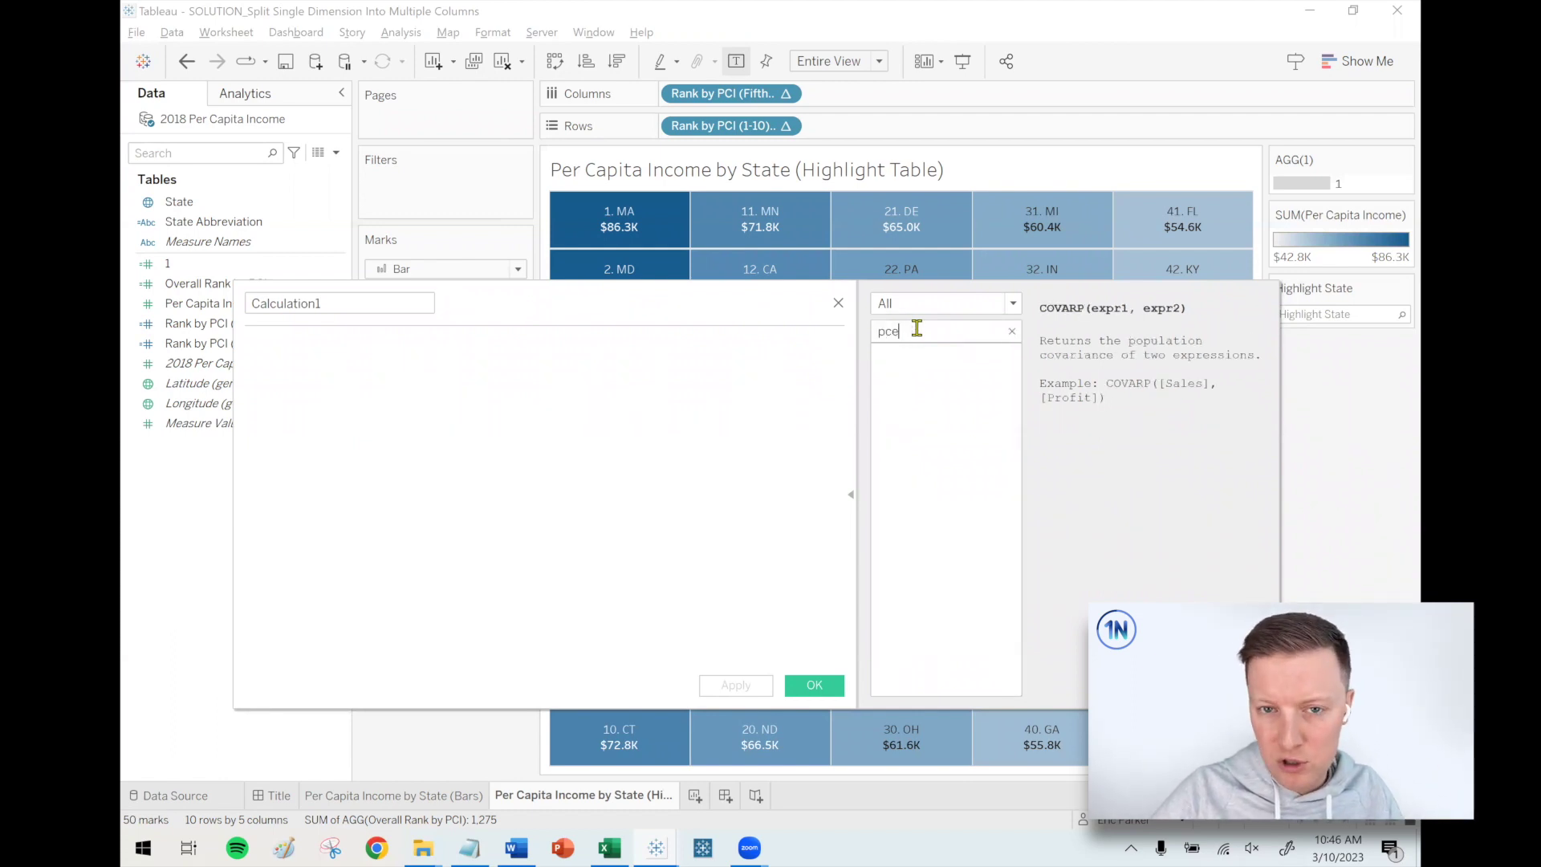
type("e")
key("BackSpace")
key("BackSpace")
type("e")
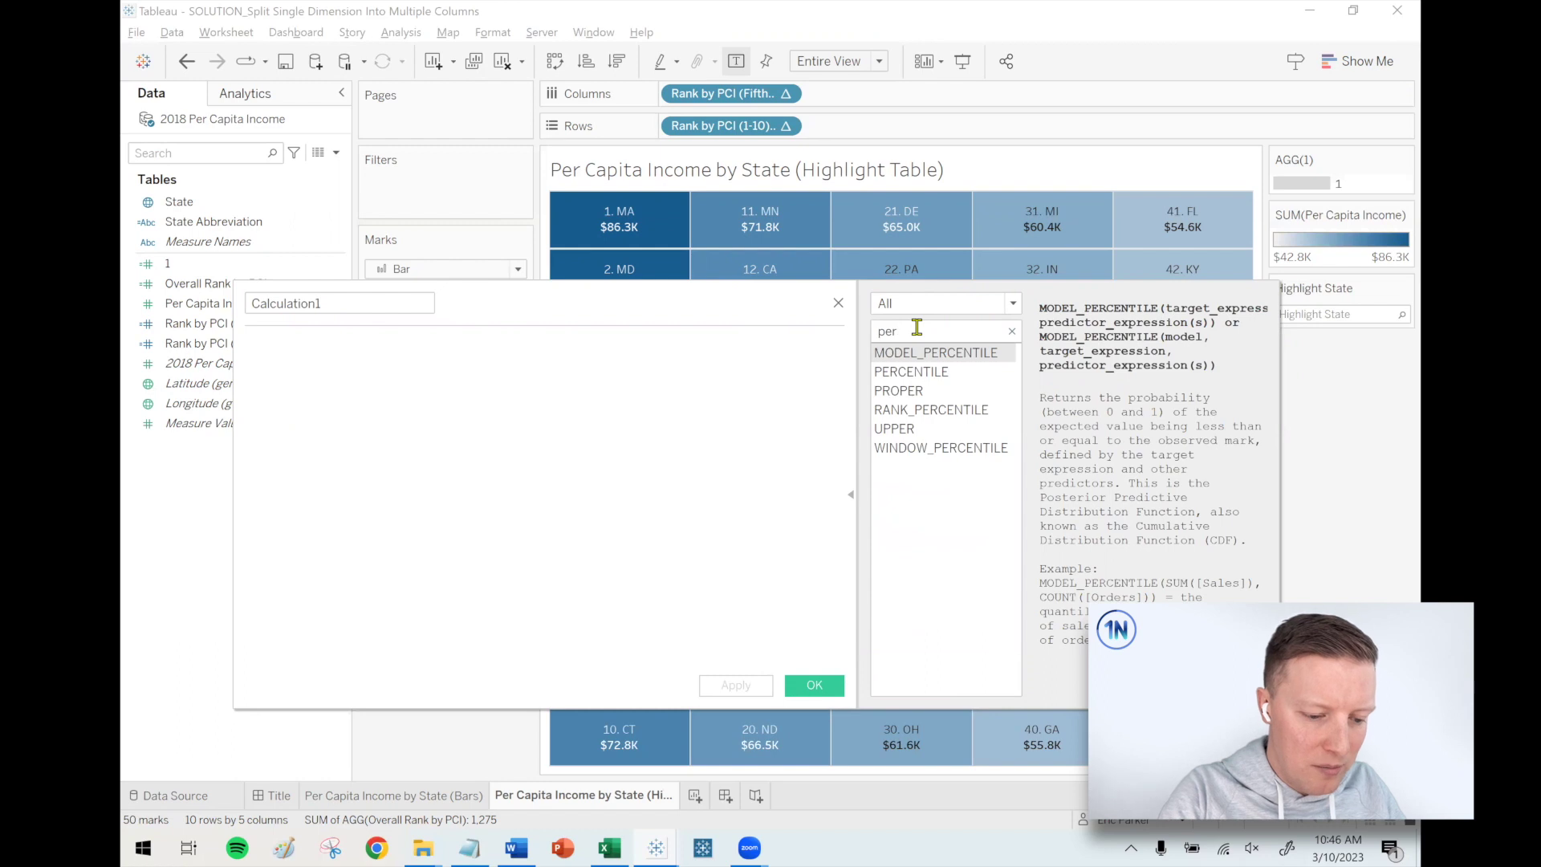
left_click(930, 412)
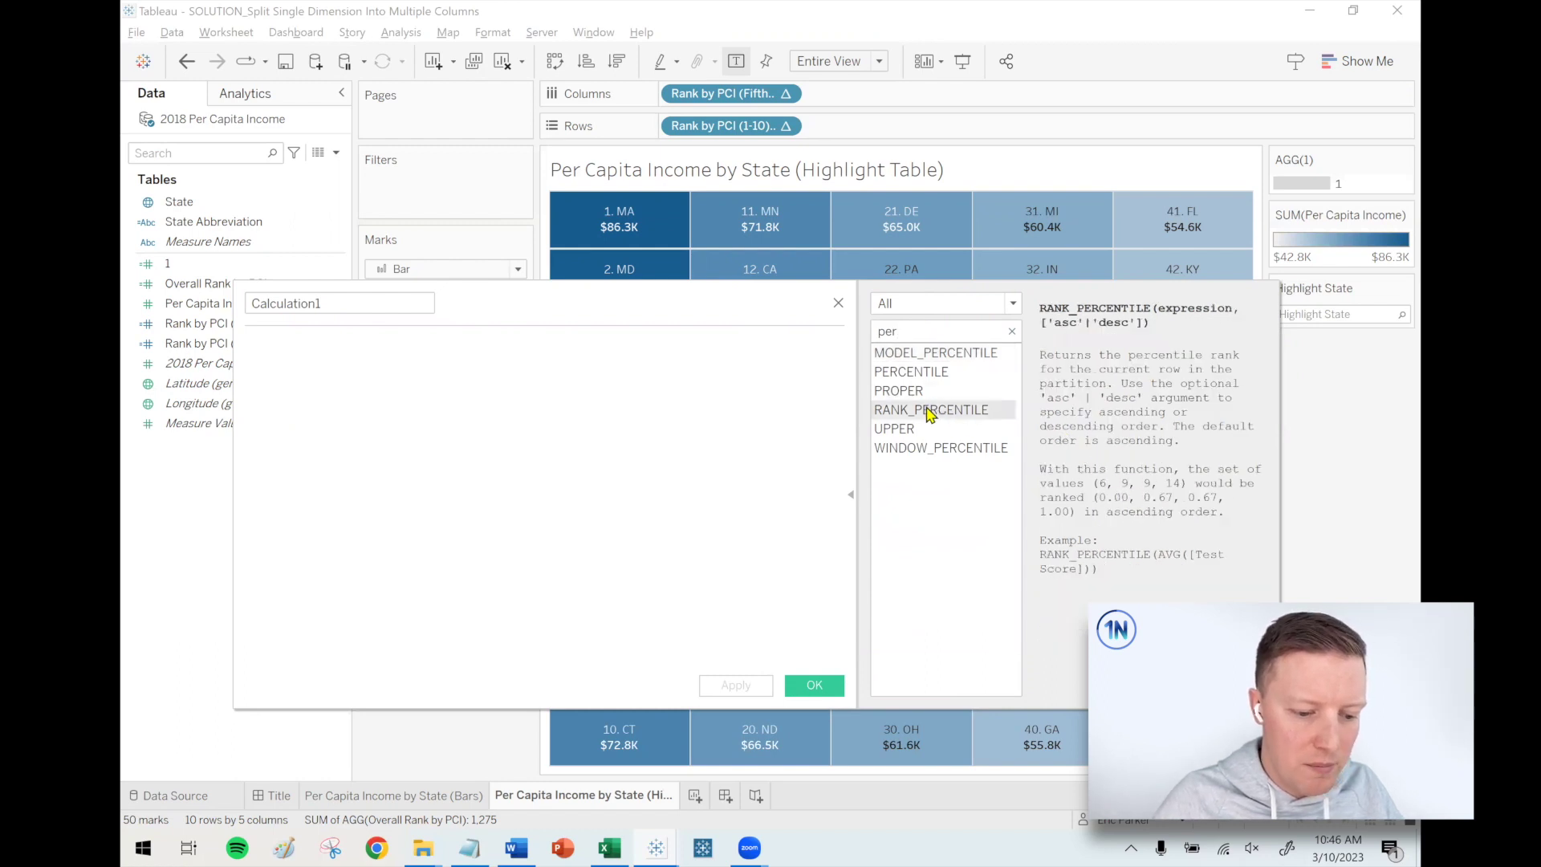
left_click_drag(784, 278, 772, 220)
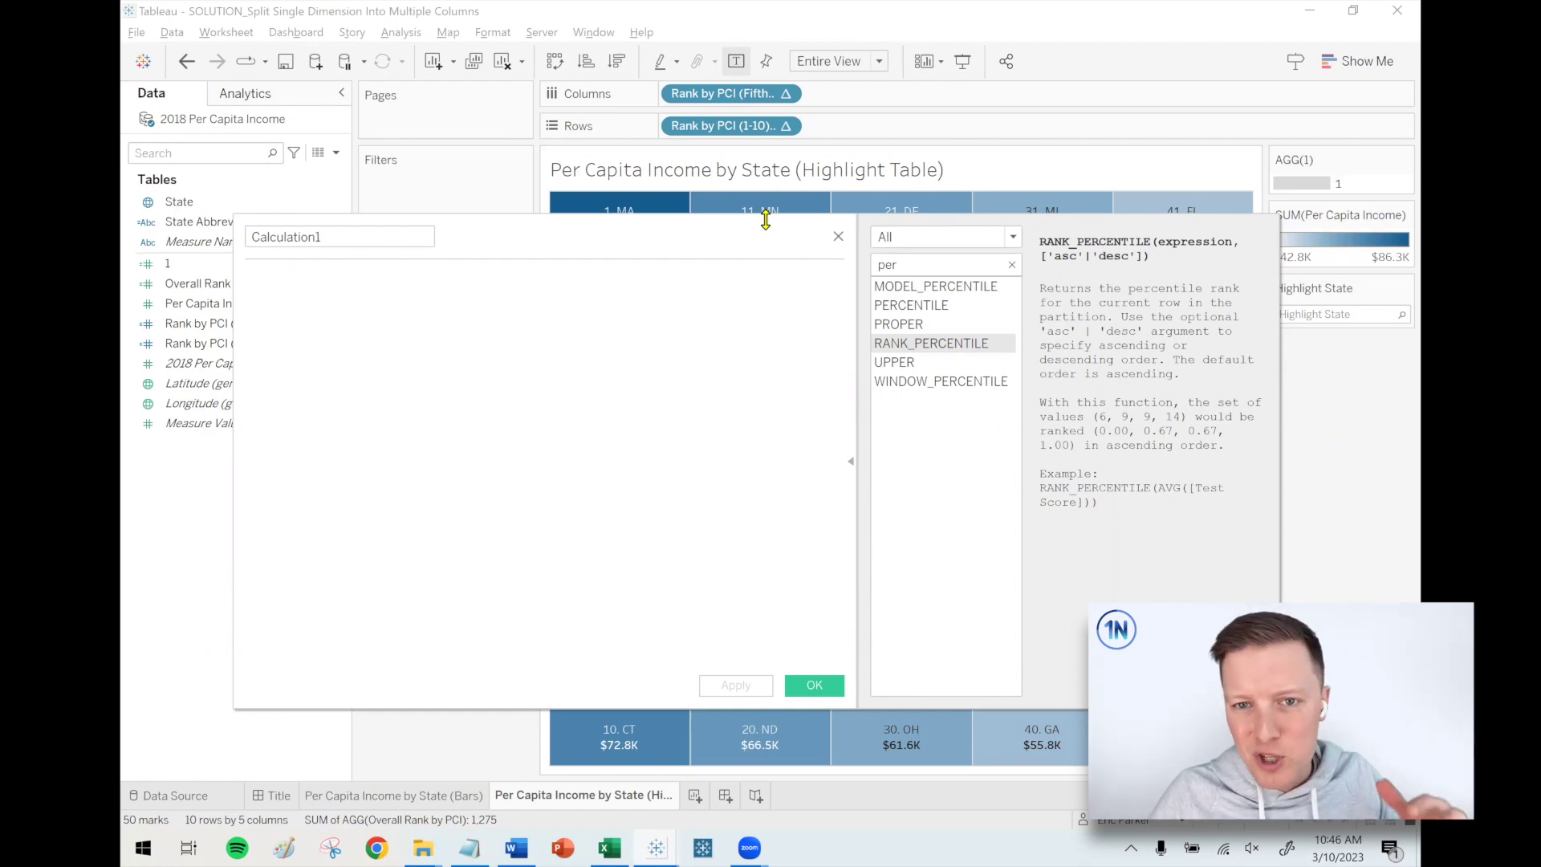
left_click(838, 236)
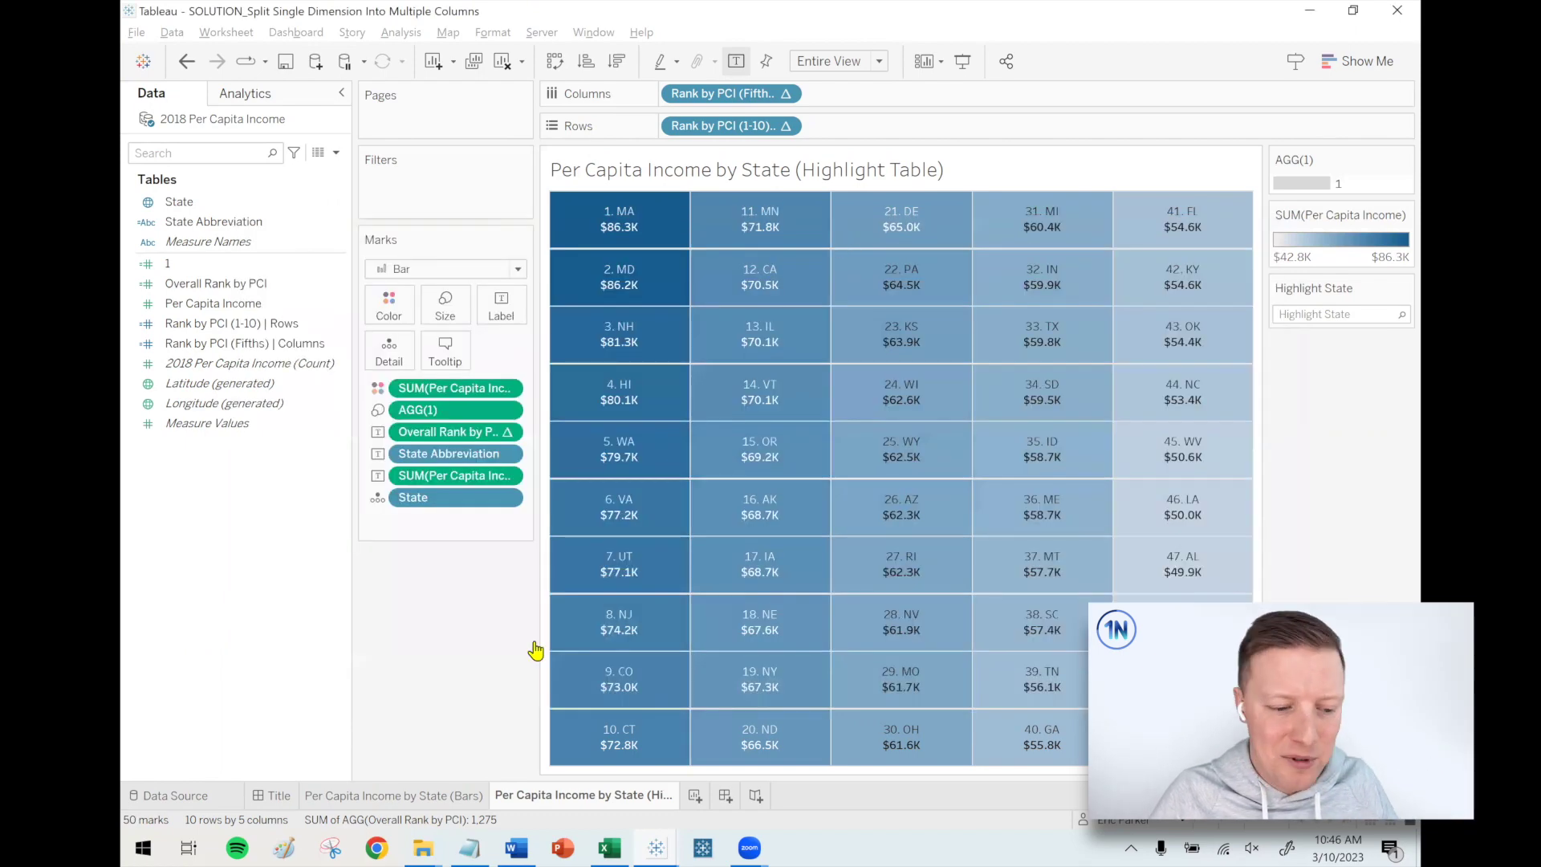
- Return to the Title dashboard
left_click(429, 796)
left_click(278, 796)
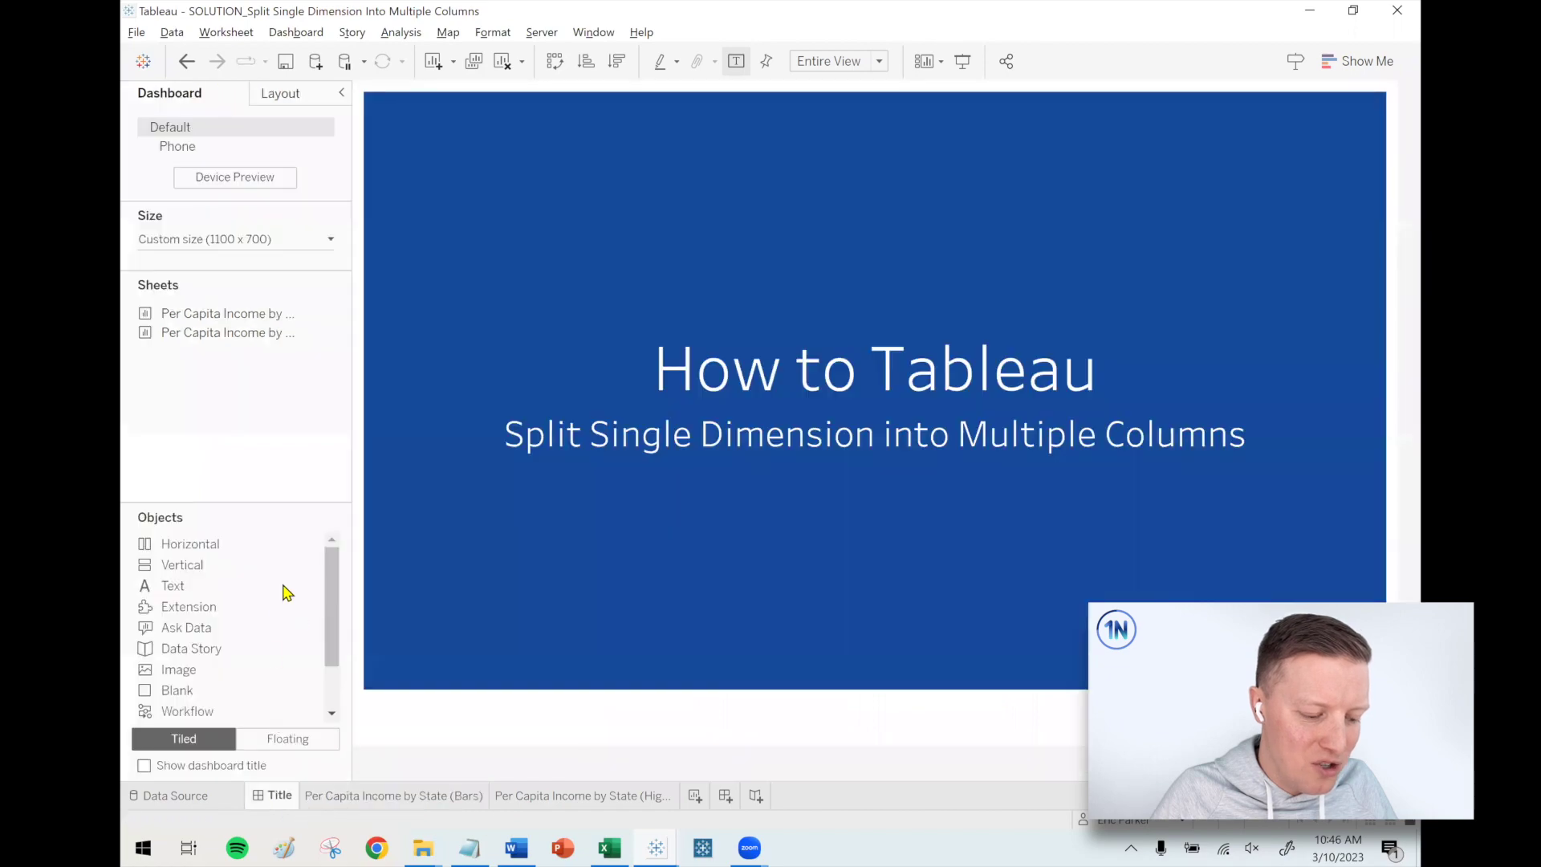